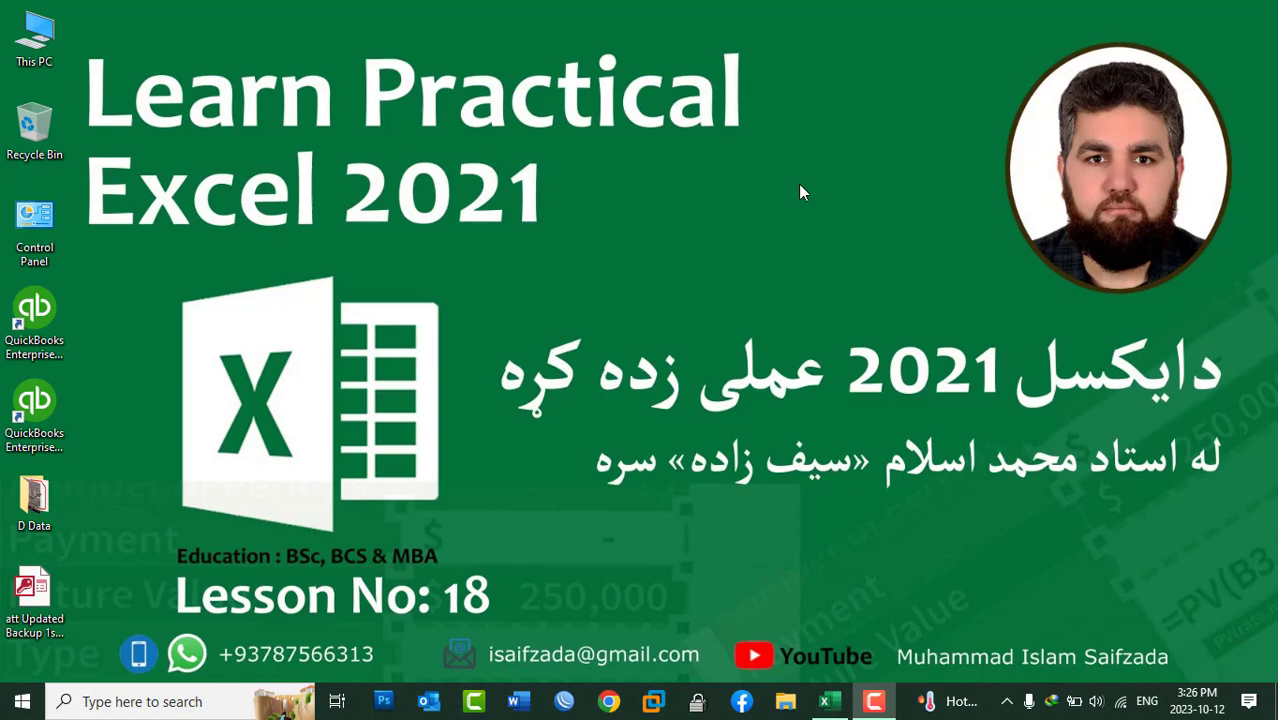
Restore the Excel workbook showing the overtime form and the Sname, Program, Fee table
left_click(826, 695)
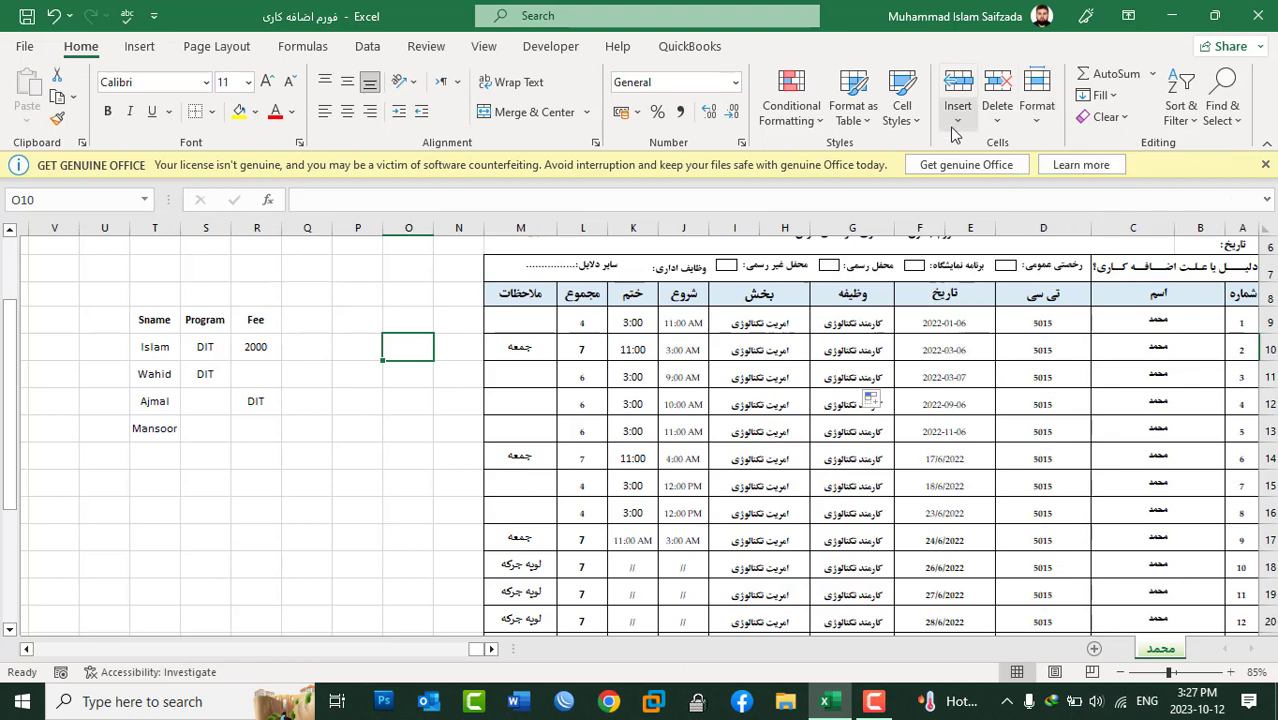
Demonstrate selection by selecting whole columns G and F and all of row 9
left_click(858, 227)
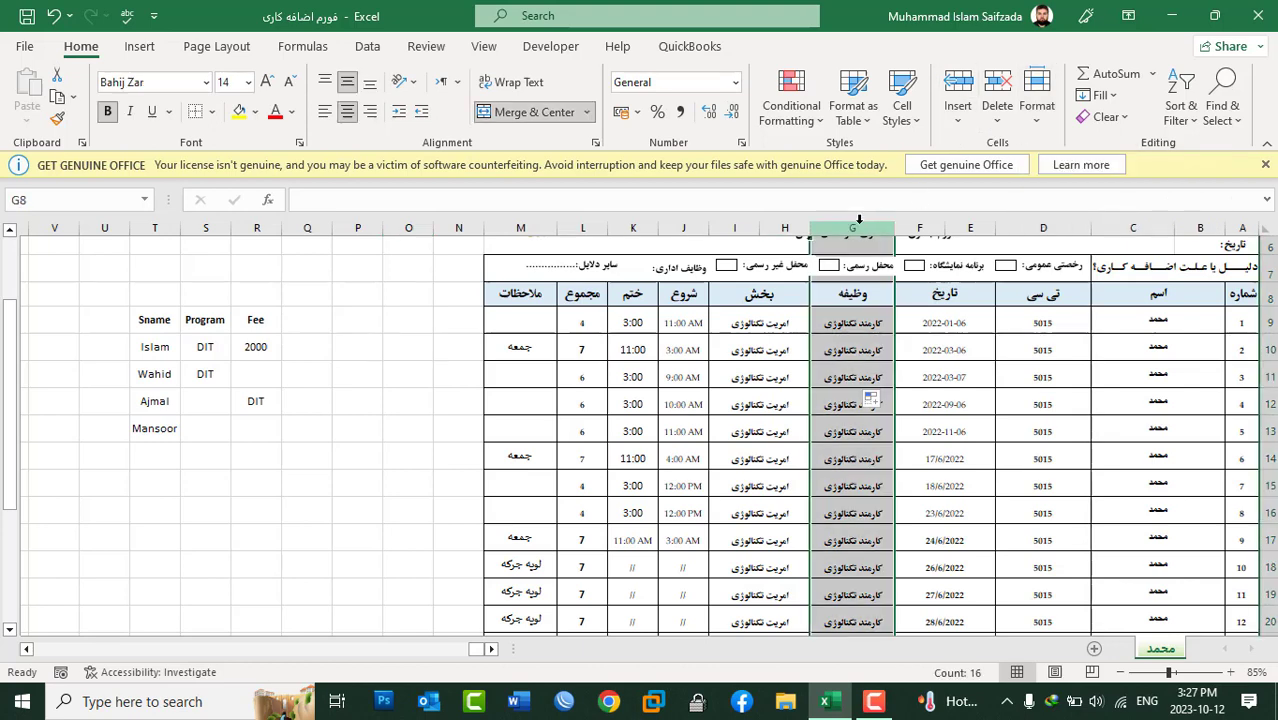
left_click(1272, 320)
left_click(410, 322)
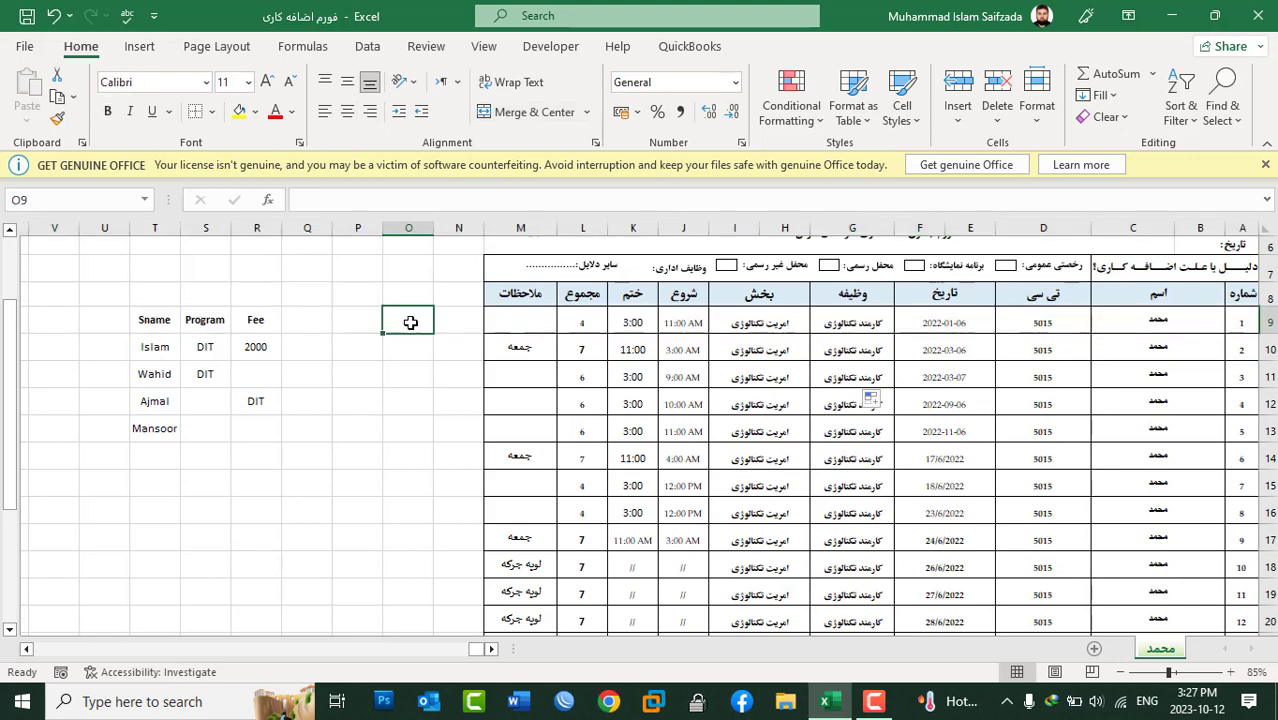
scroll(890, 294, "up", 2)
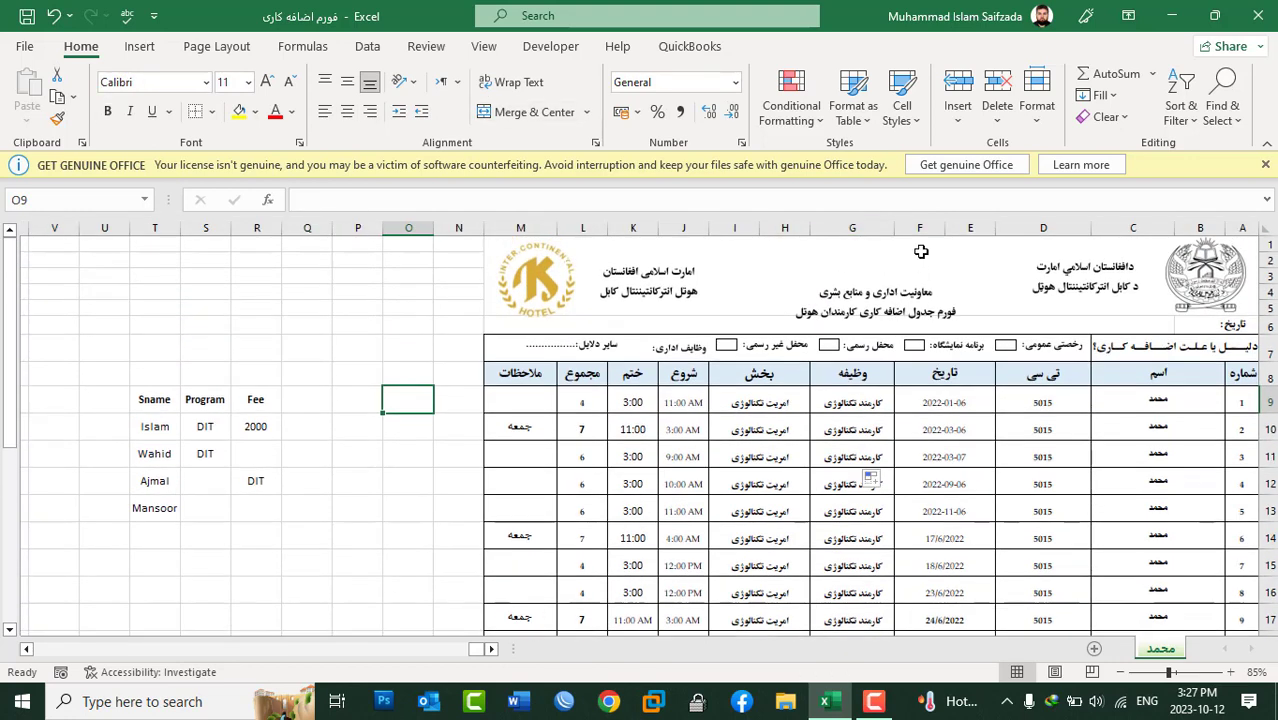
left_click(855, 228)
left_click(916, 228)
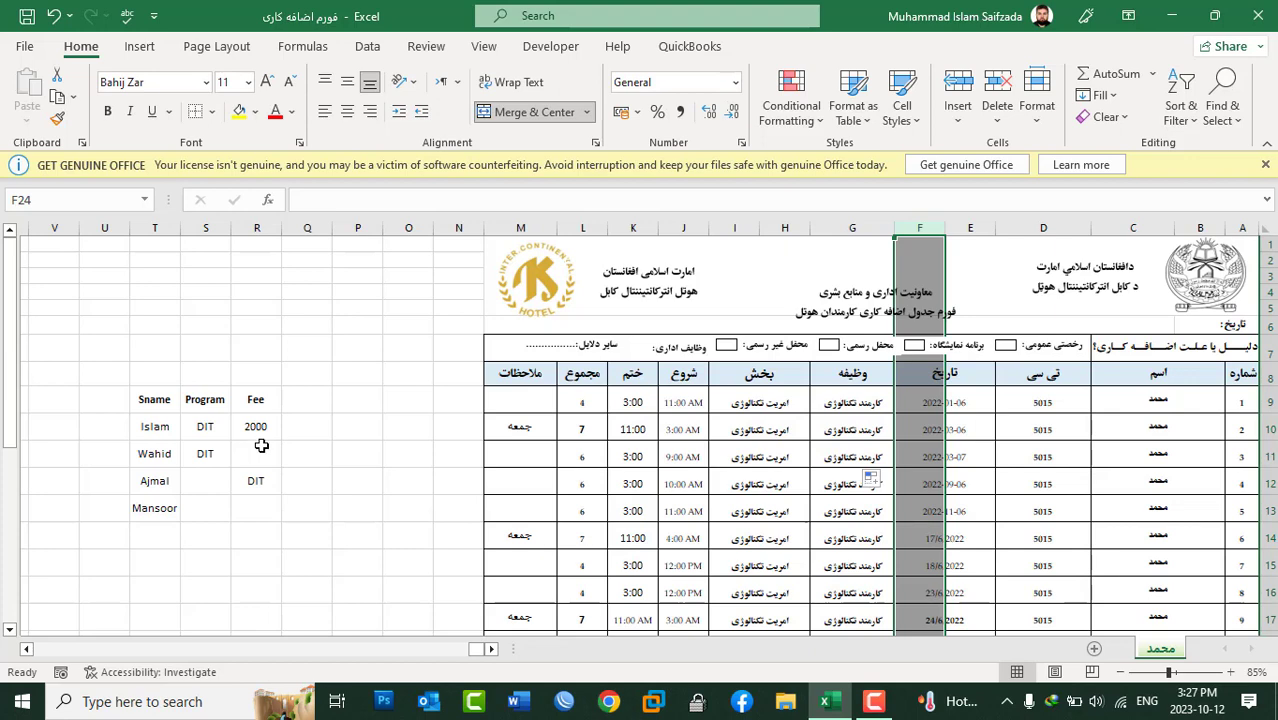
left_click(1271, 399)
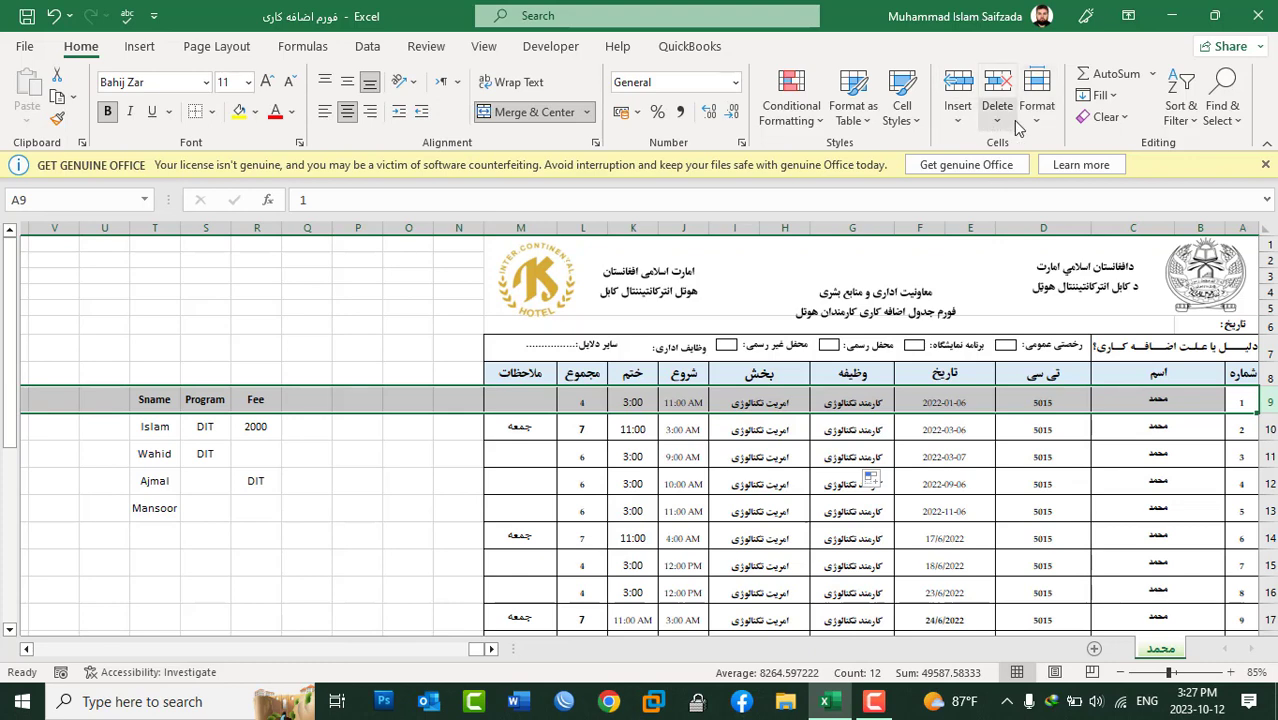
Select cell O10 and show the Home Insert options for cells, rows, columns or sheets
left_click(385, 428)
left_click(406, 421)
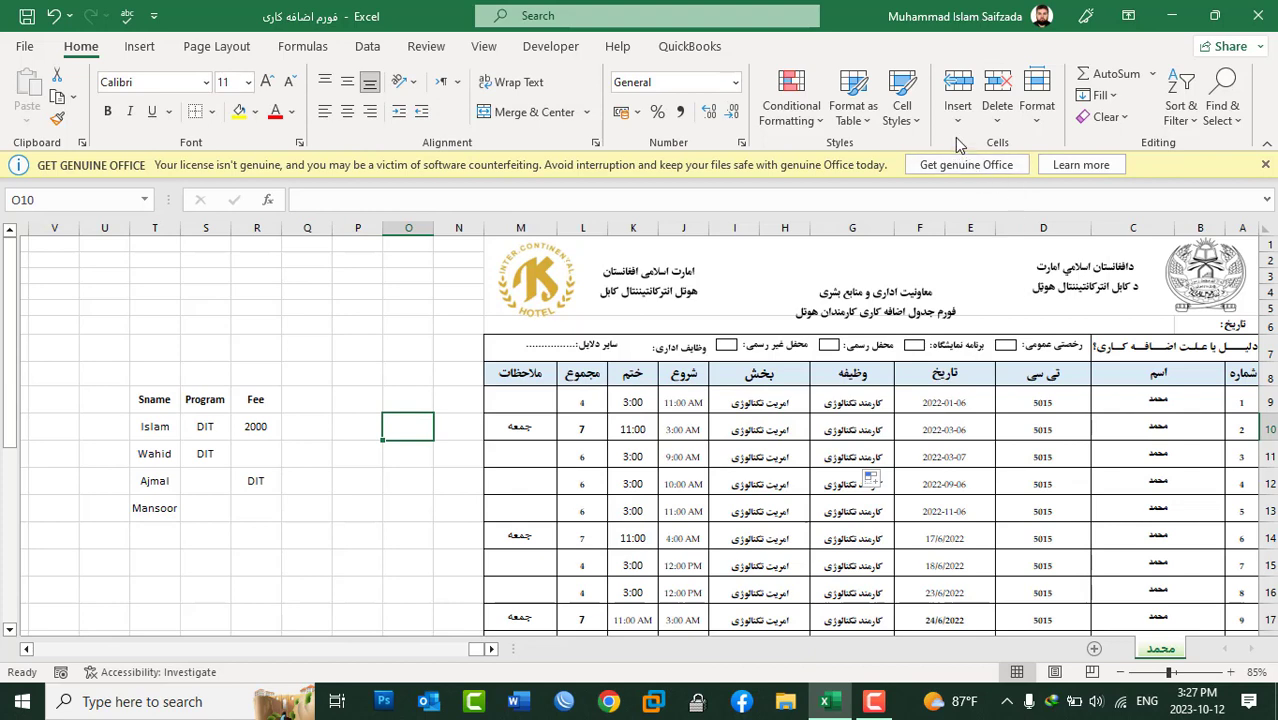
left_click(958, 120)
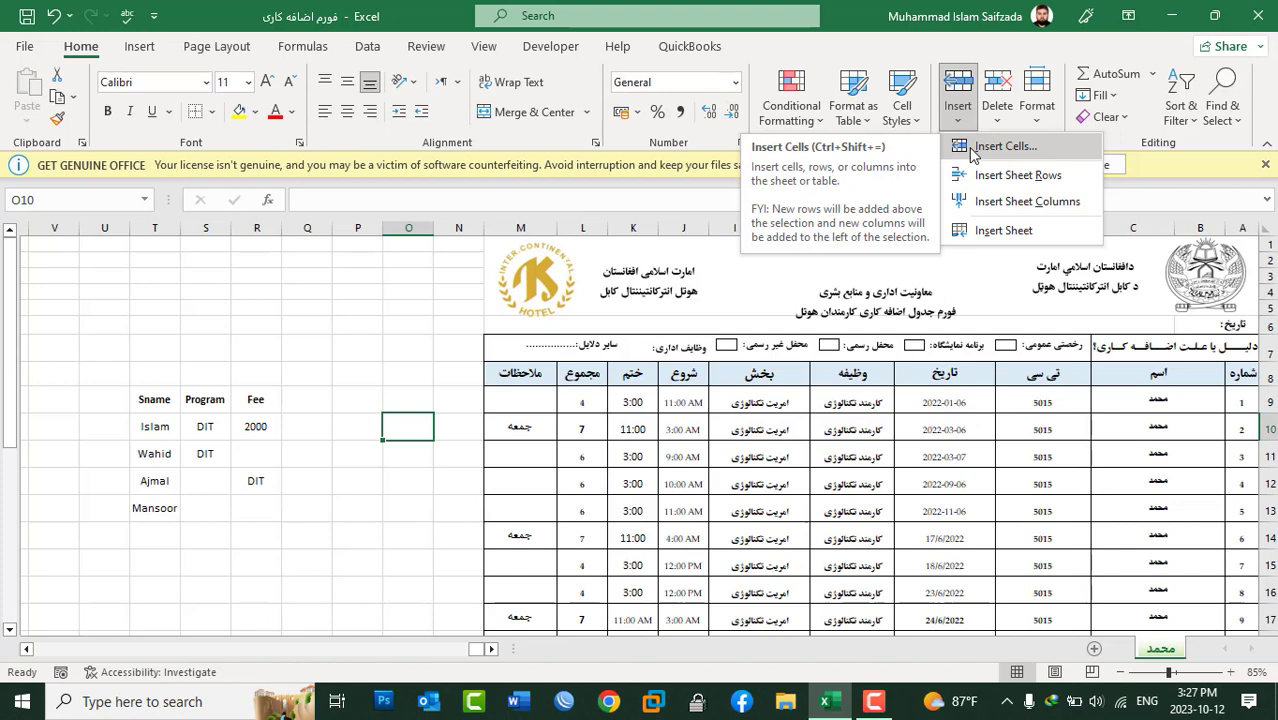
Open the Insert Cells dialog, cancel without inserting, and select R12 holding DIT
left_click(1000, 146)
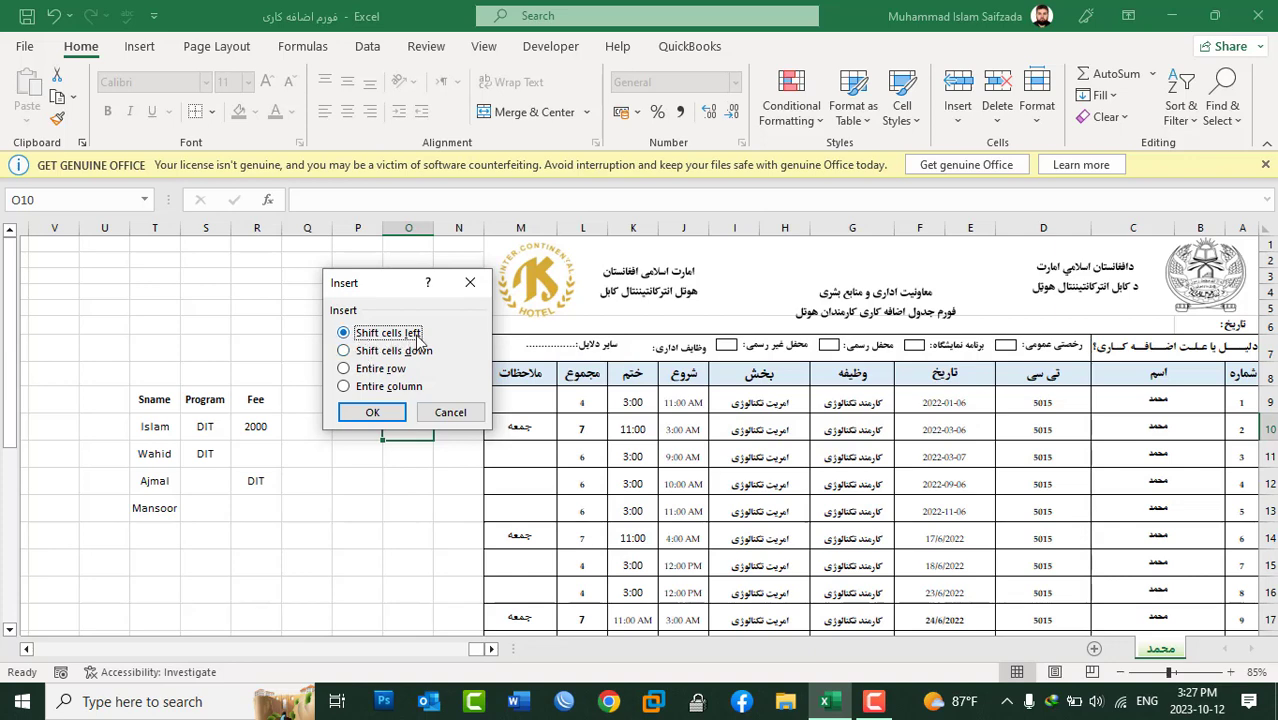
left_click(444, 410)
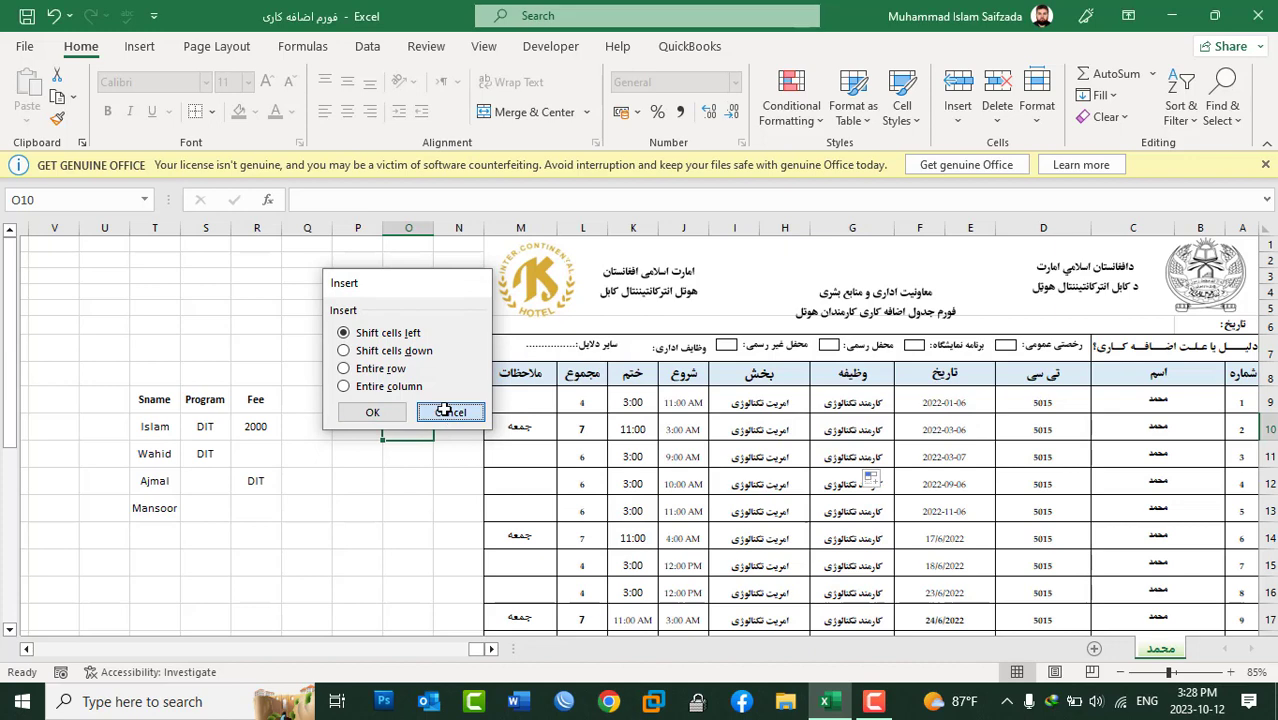
left_click(258, 482)
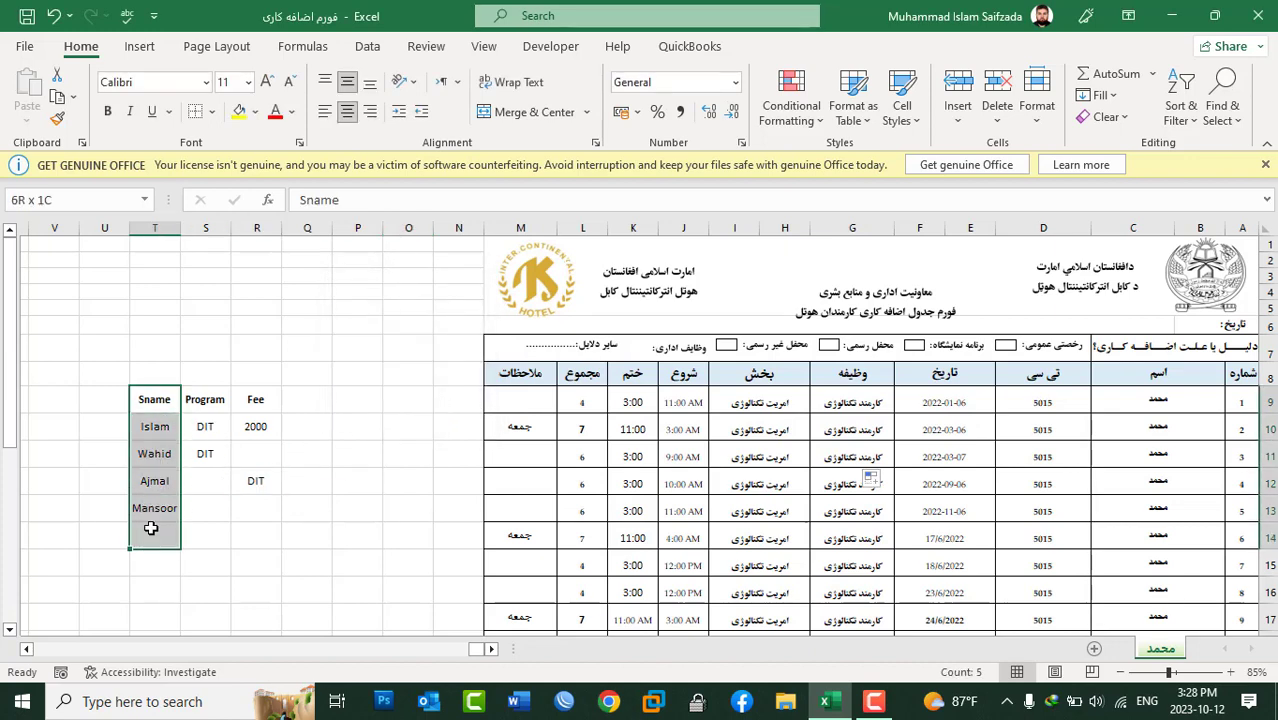
Select the Sname, Fee and Program ranges in rows 9–13, then reselect cell R12
left_click_drag(160, 401, 155, 507)
left_click_drag(201, 411, 204, 505)
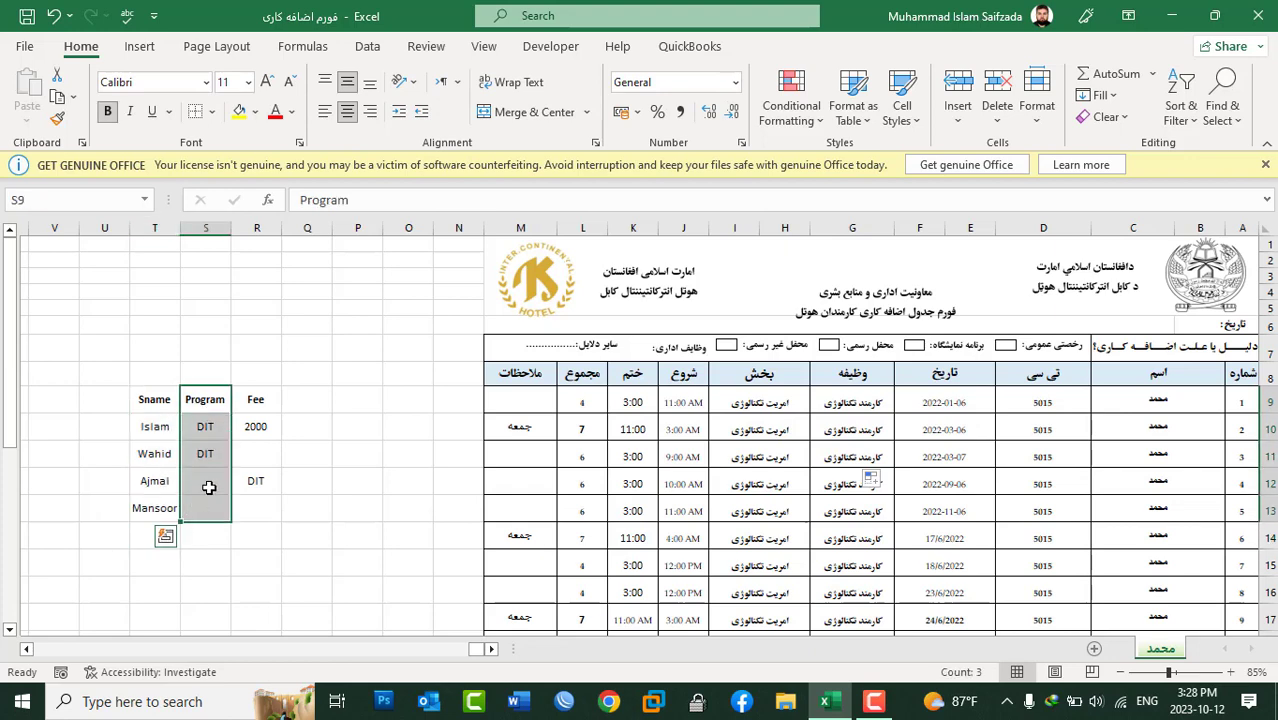
left_click_drag(257, 402, 253, 496)
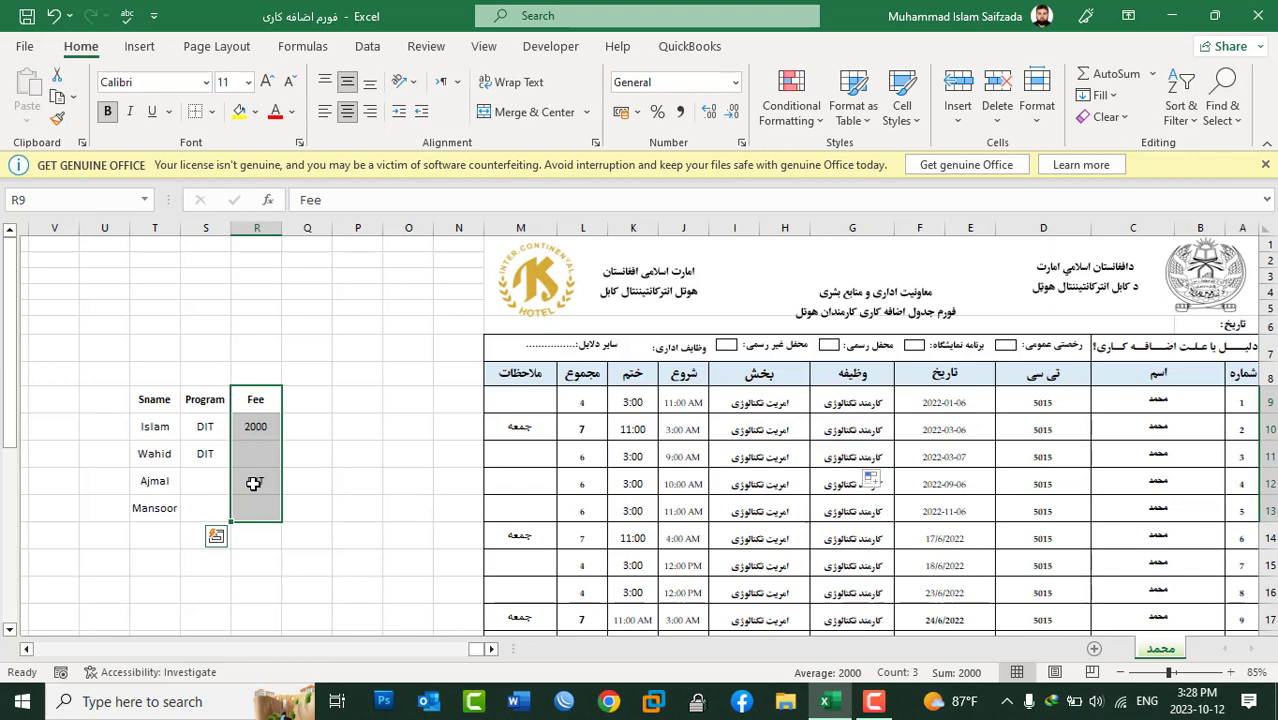
left_click(253, 483)
left_click_drag(205, 399, 214, 502)
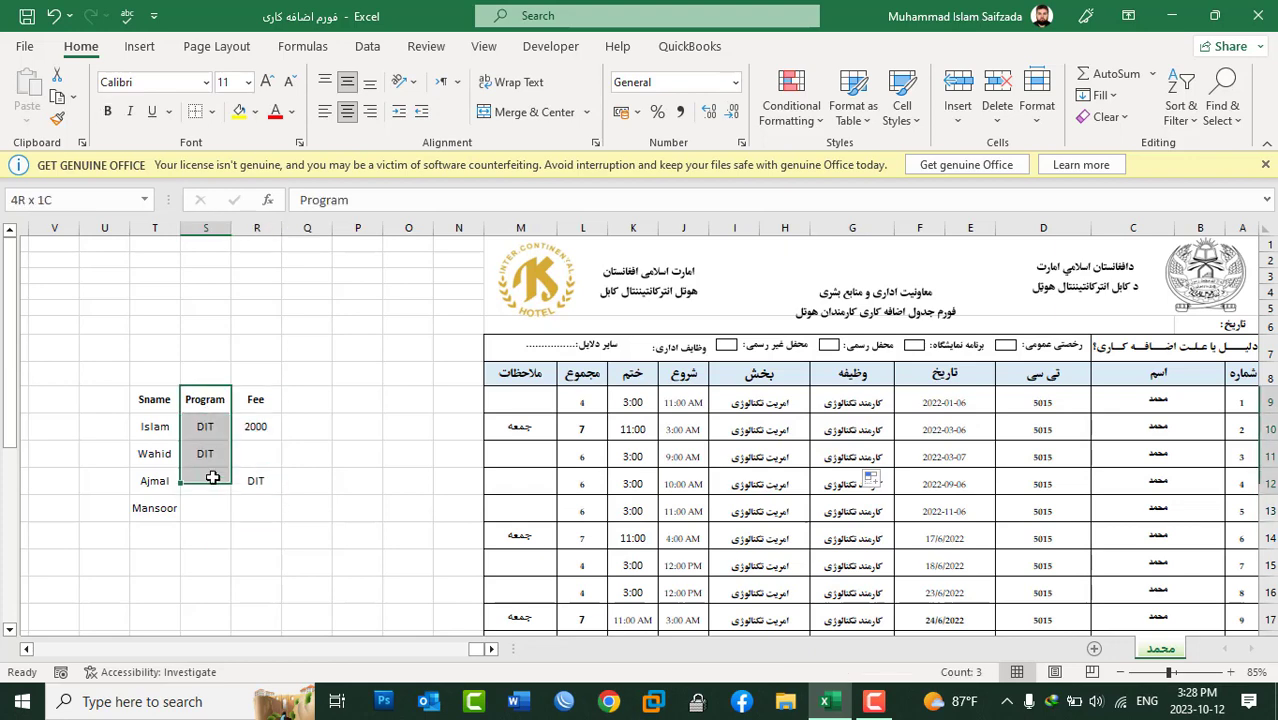
left_click(256, 484)
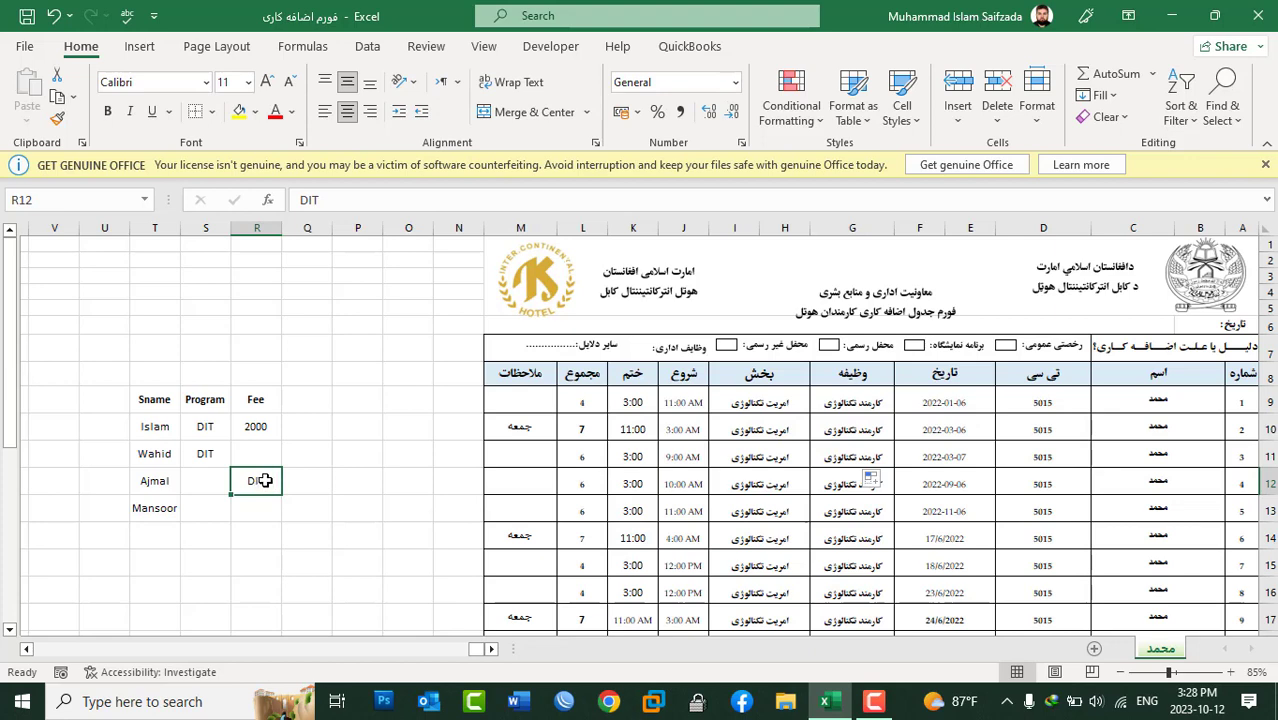
left_click(197, 474)
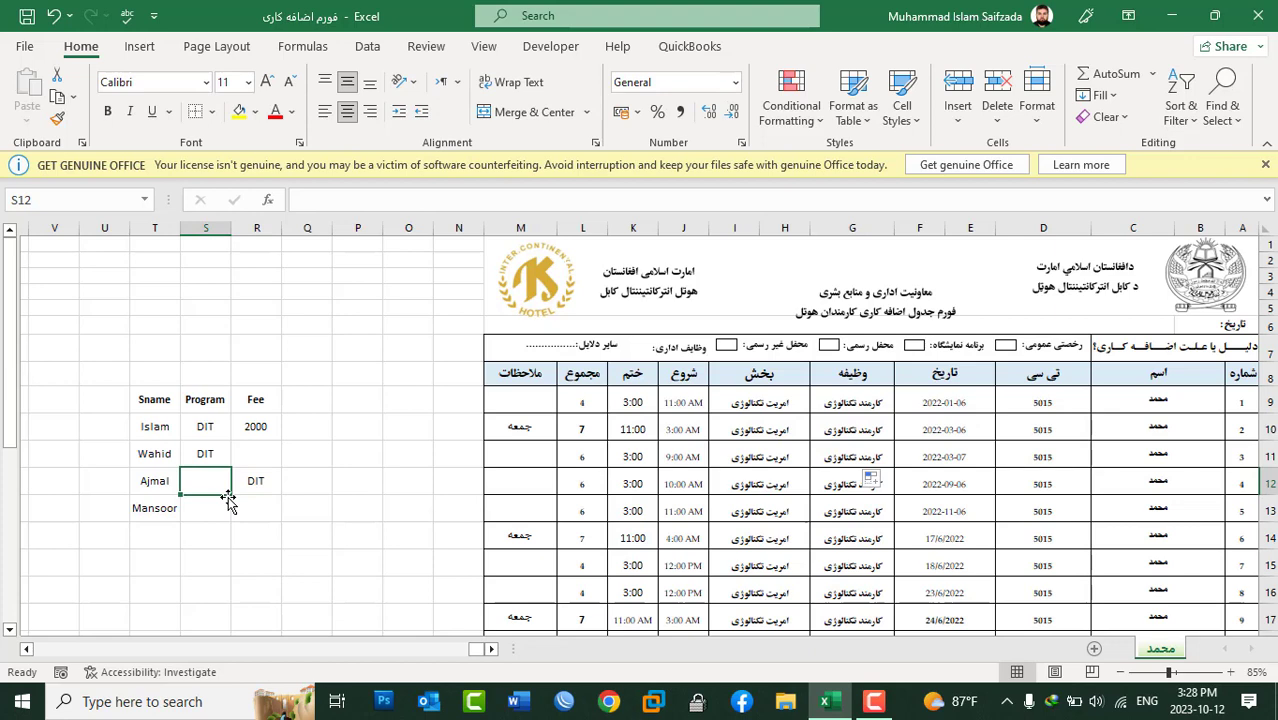
left_click(256, 481)
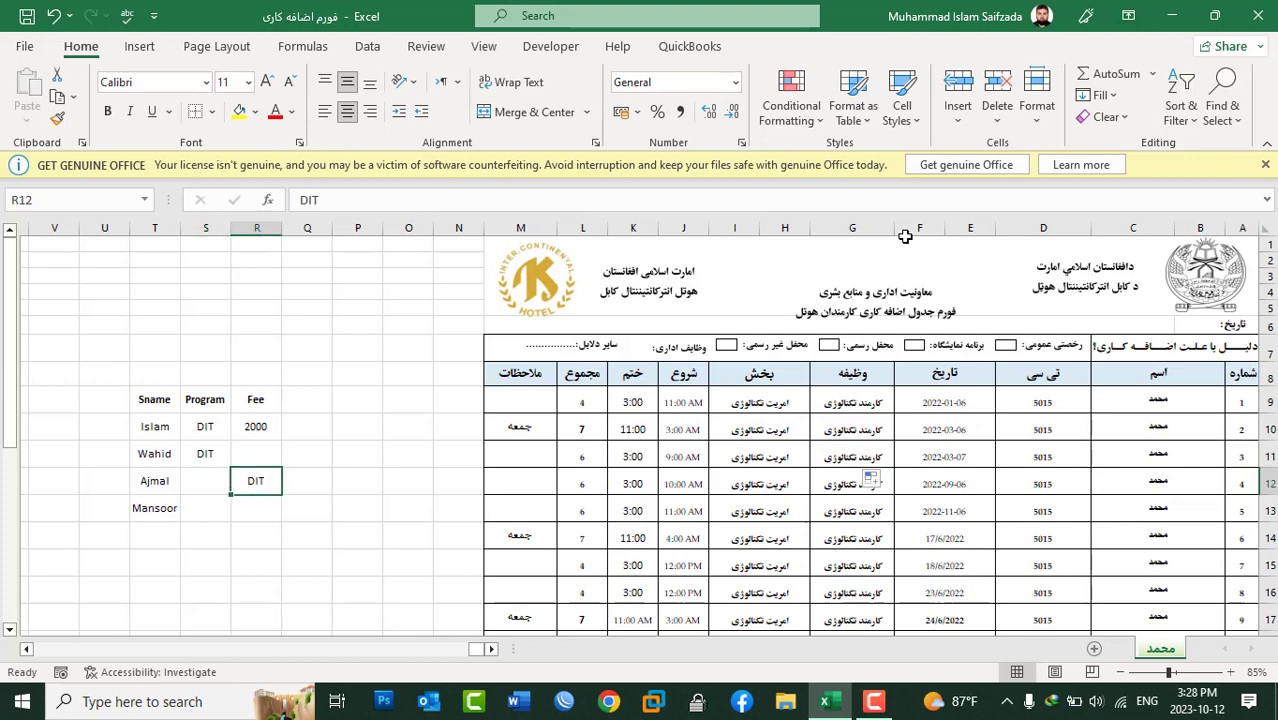
left_click(957, 118)
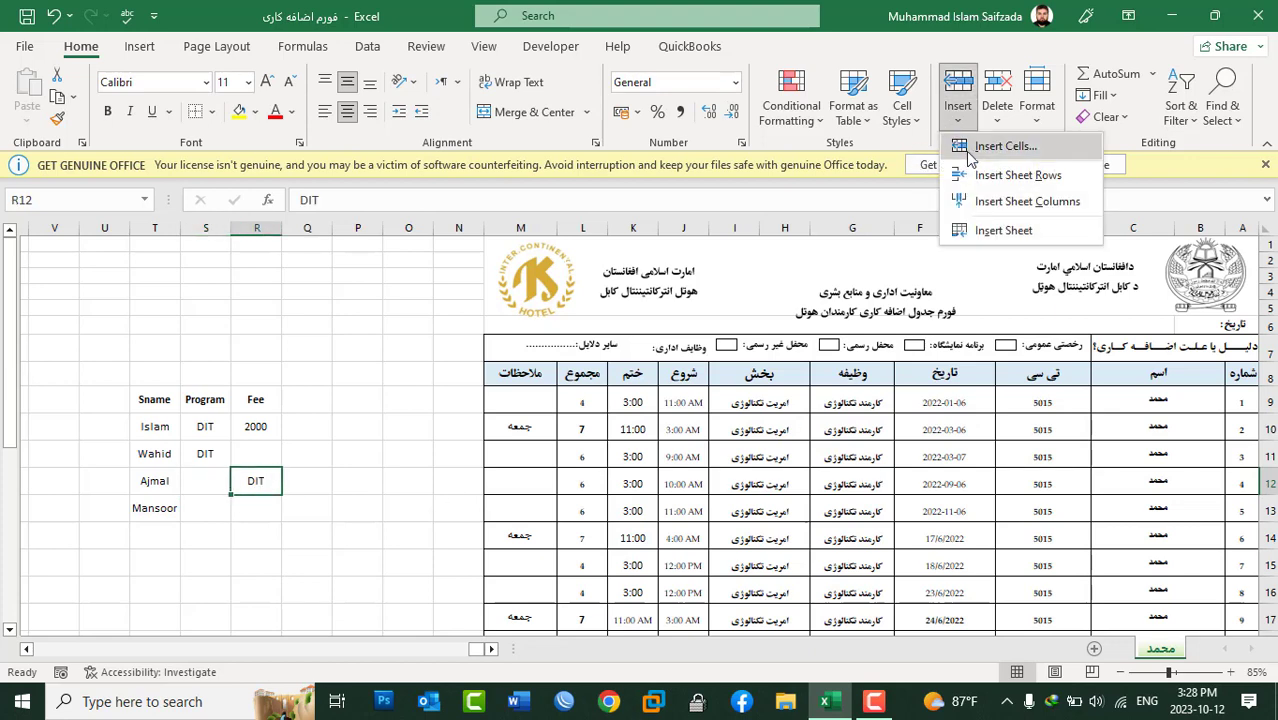
left_click(968, 150)
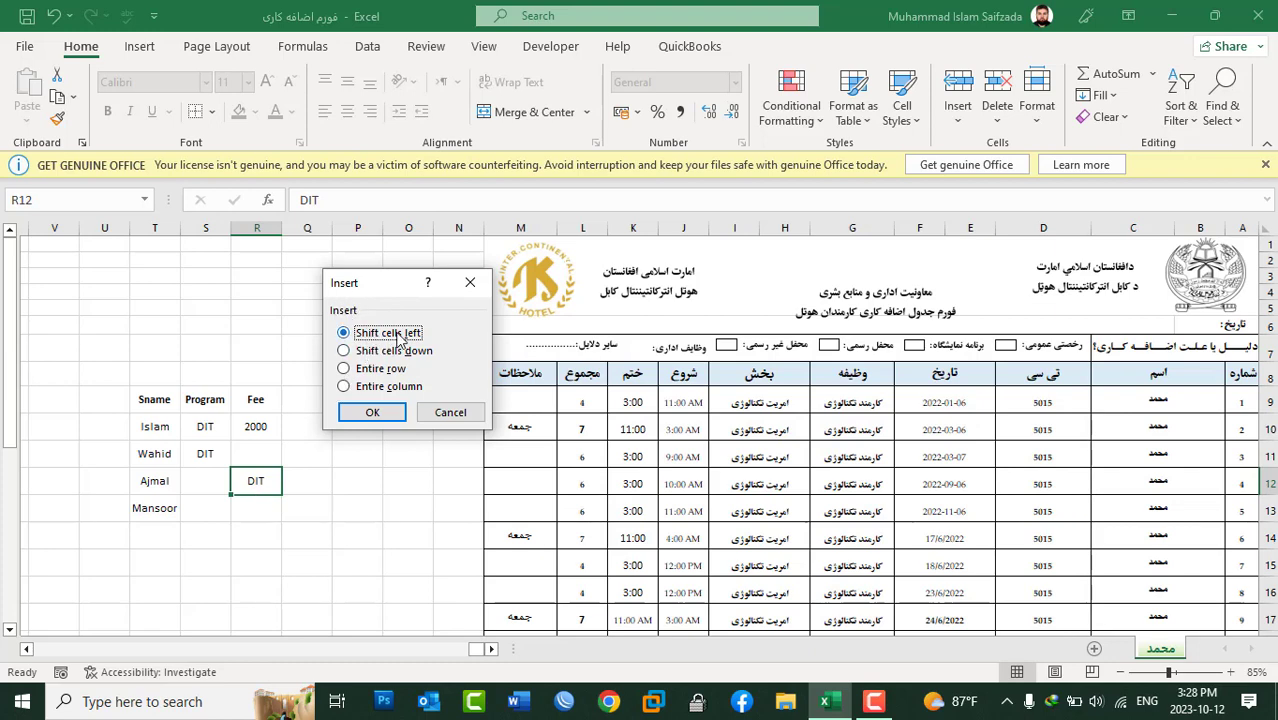
left_click(372, 412)
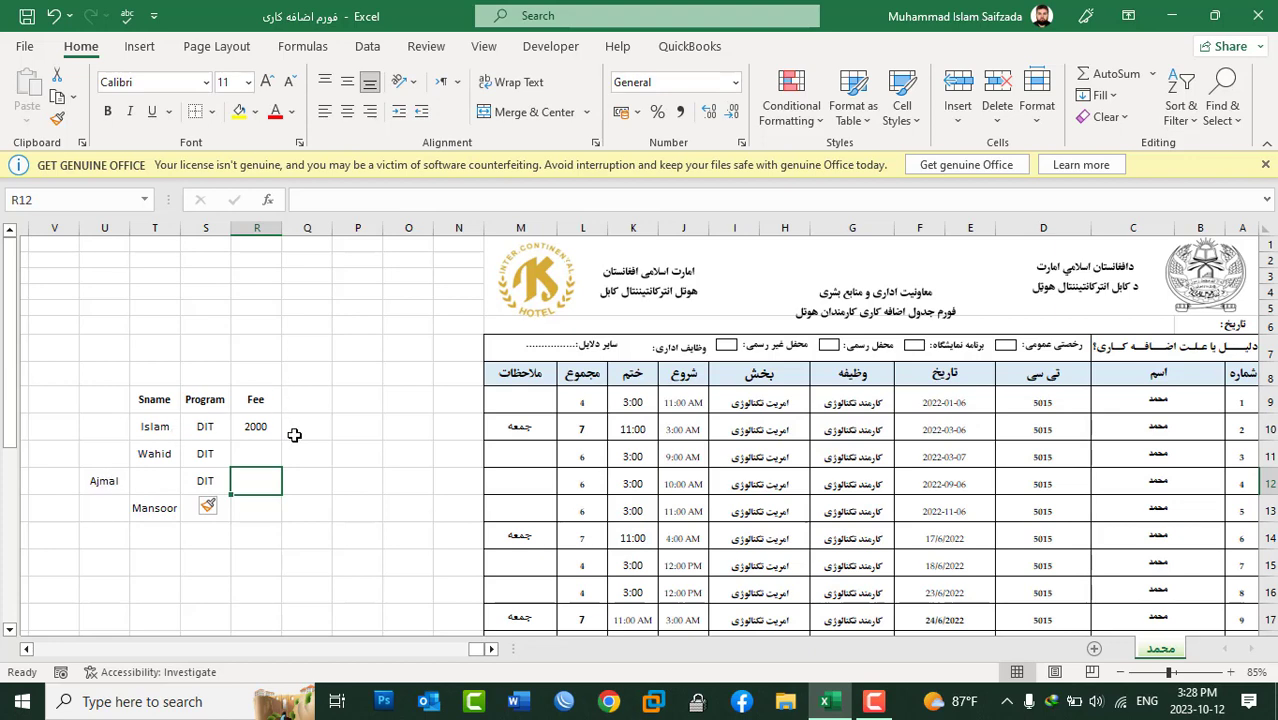
key("ctrl+z")
left_click(261, 454)
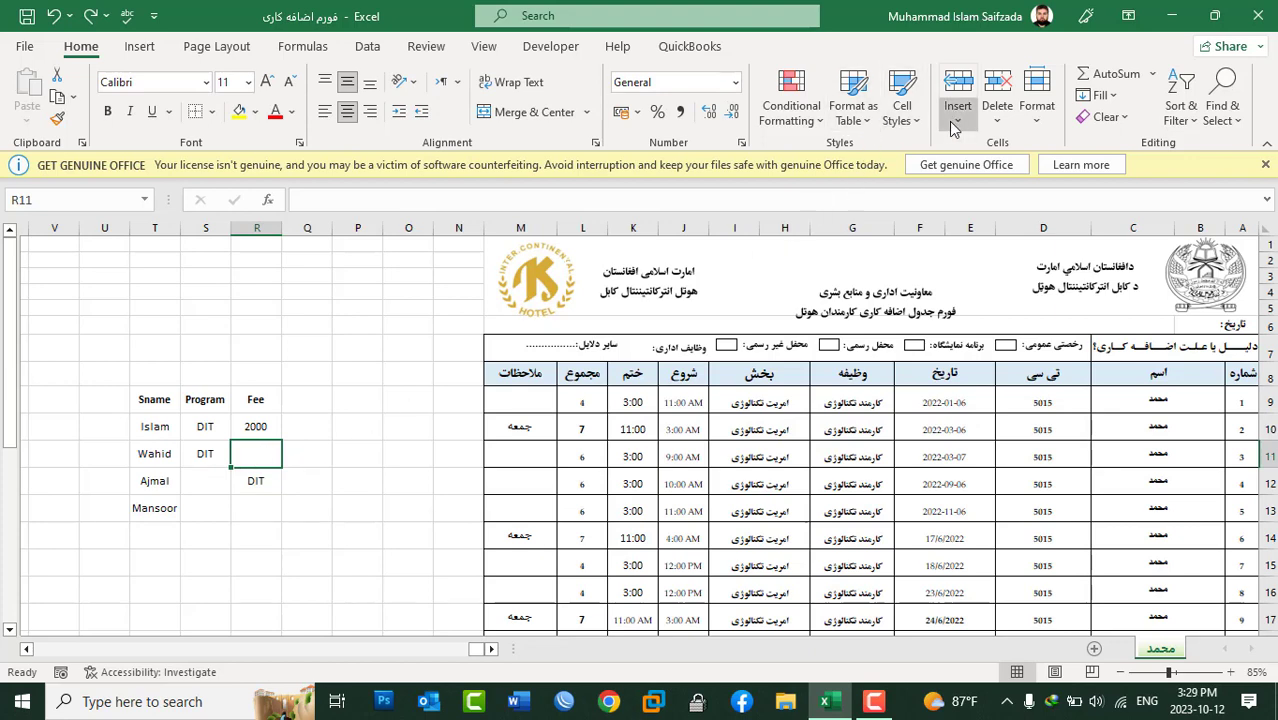
Cancel the Insert Cells dialog and clear DIT from cell R12
left_click(953, 128)
left_click(1045, 143)
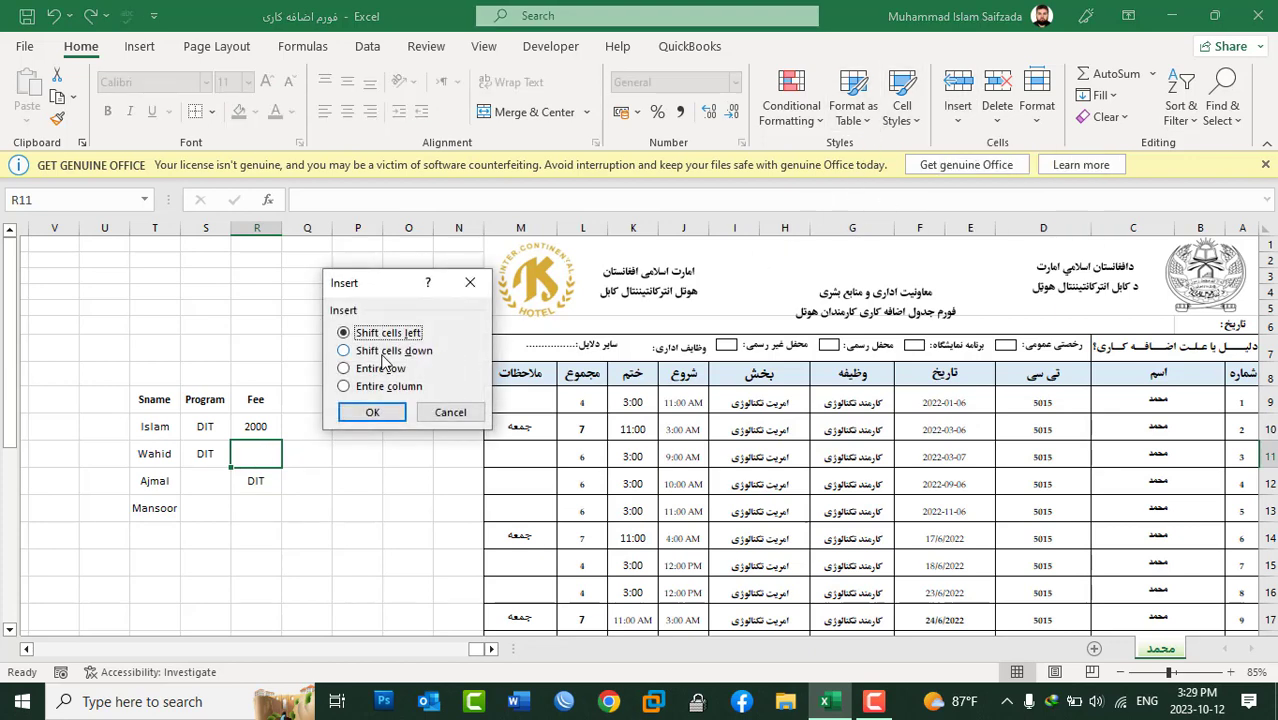
left_click(450, 412)
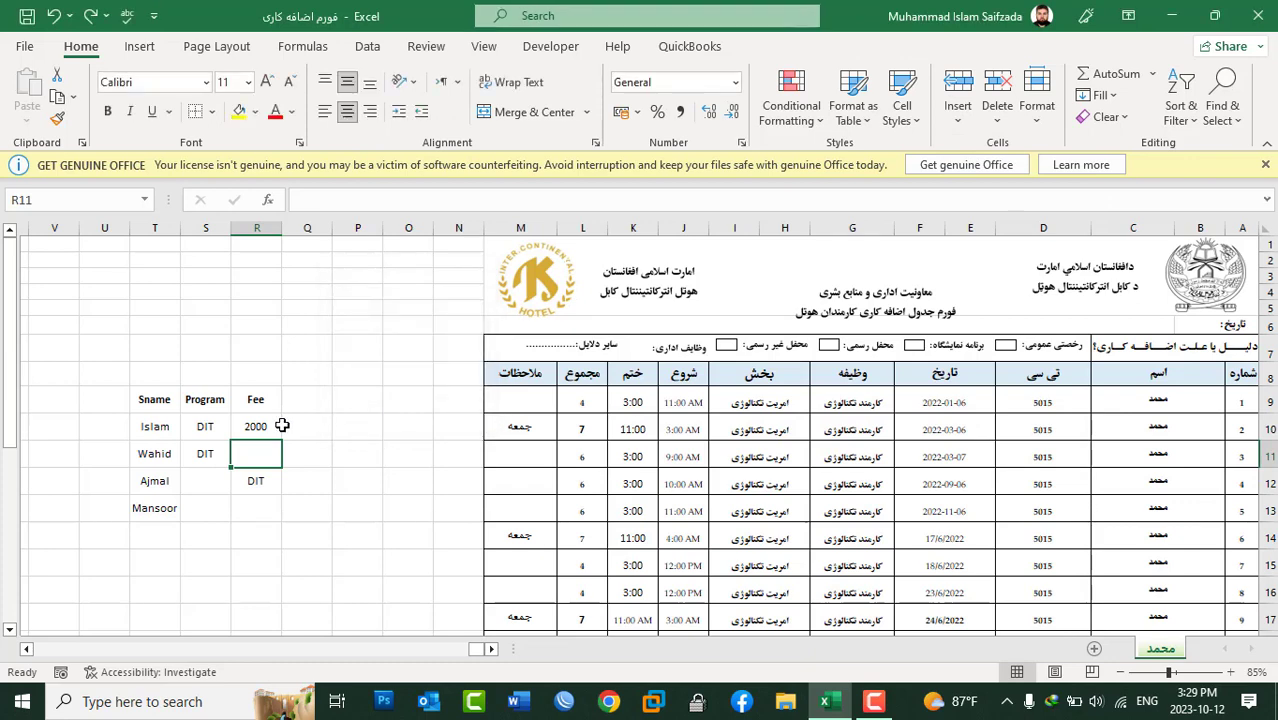
left_click(257, 481)
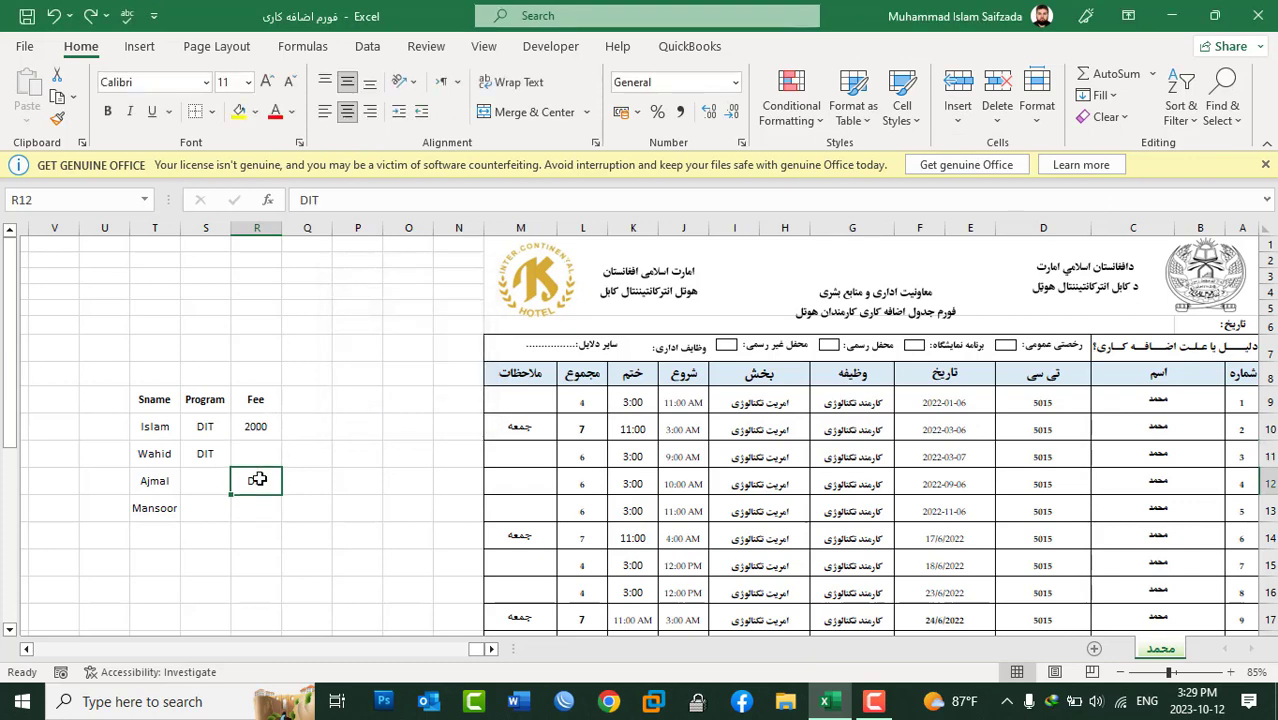
key("Delete")
Insert a cell at R10 with Shift cells down, moving 2000 to Wahid's row
left_click(256, 424)
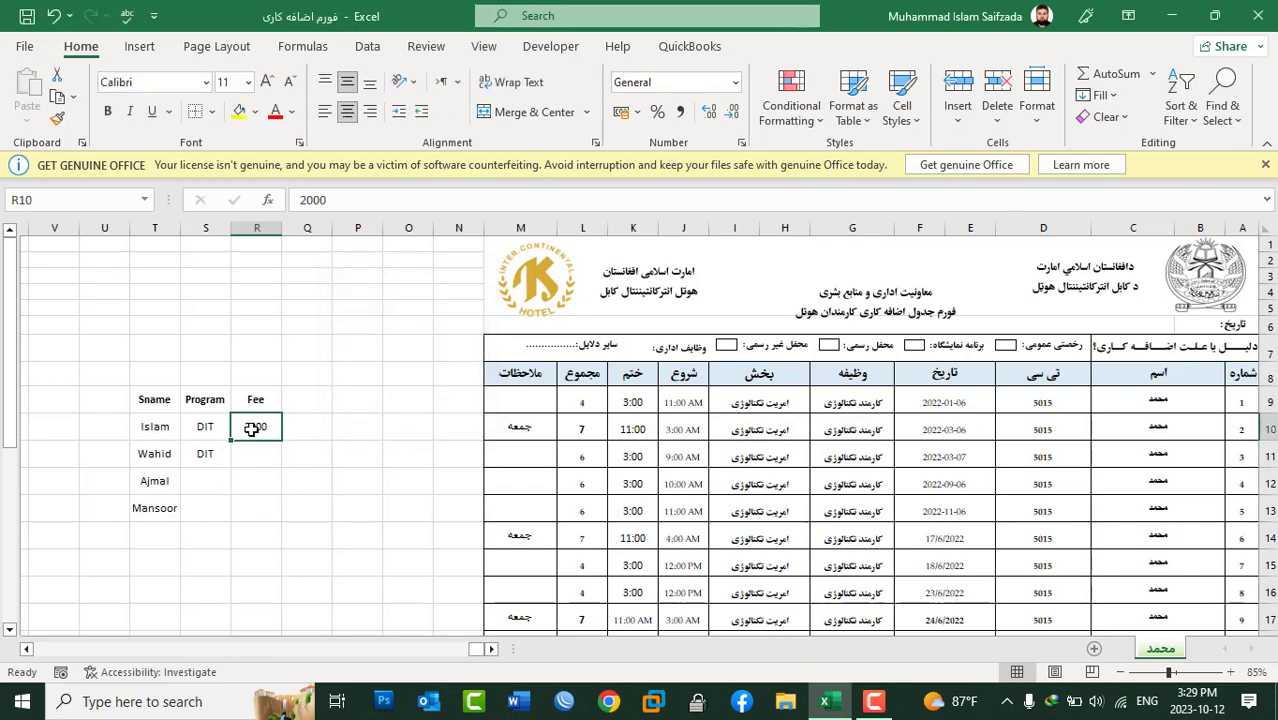
left_click_drag(150, 455, 270, 456)
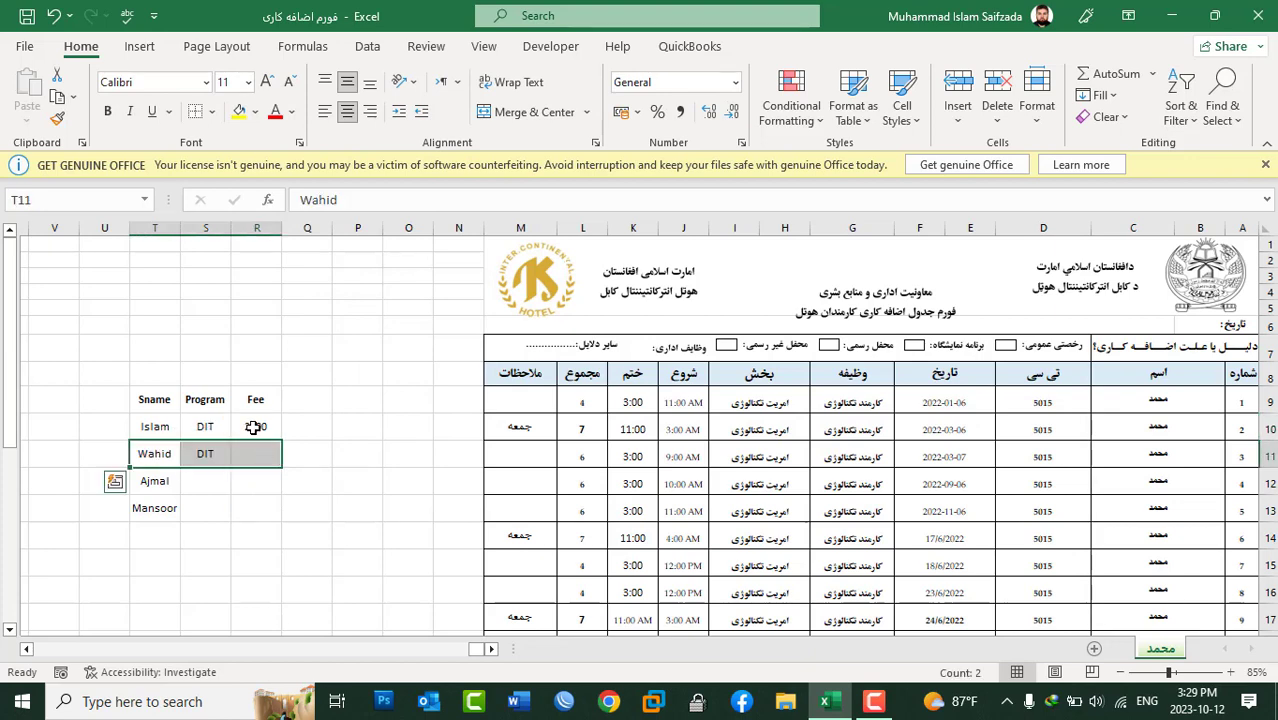
left_click(253, 427)
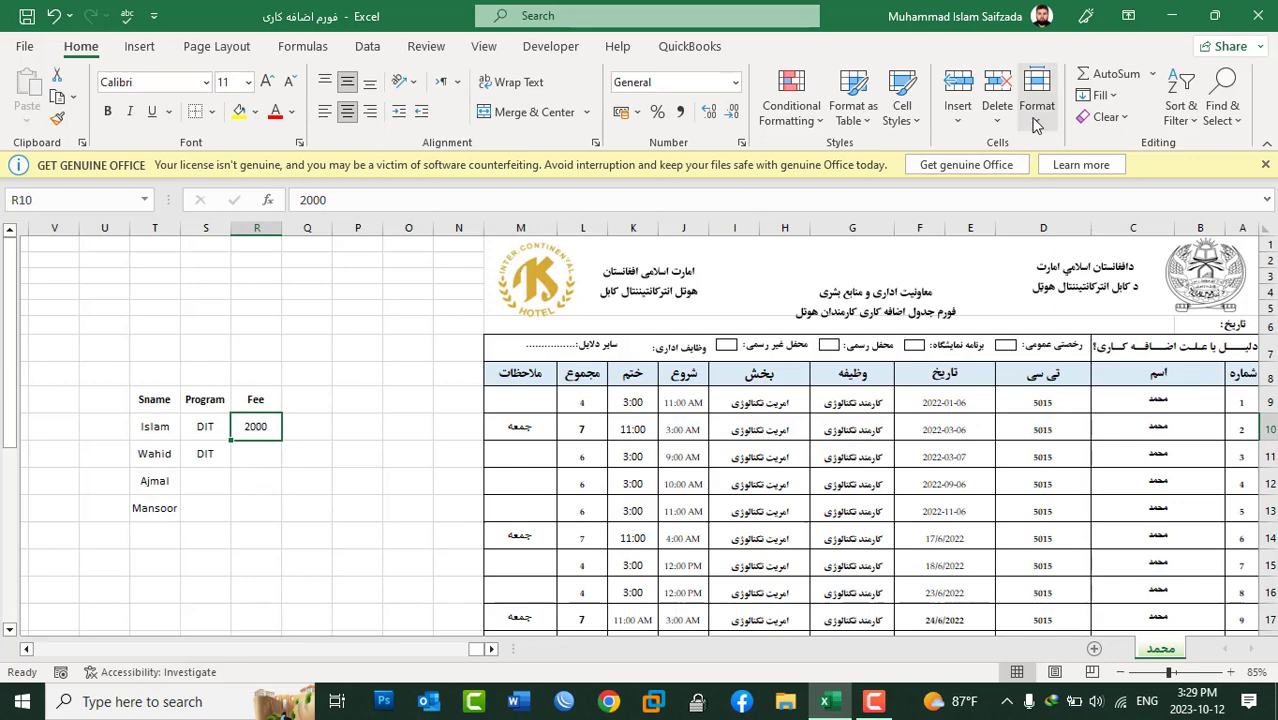
left_click(1038, 122)
left_click(972, 124)
left_click(968, 124)
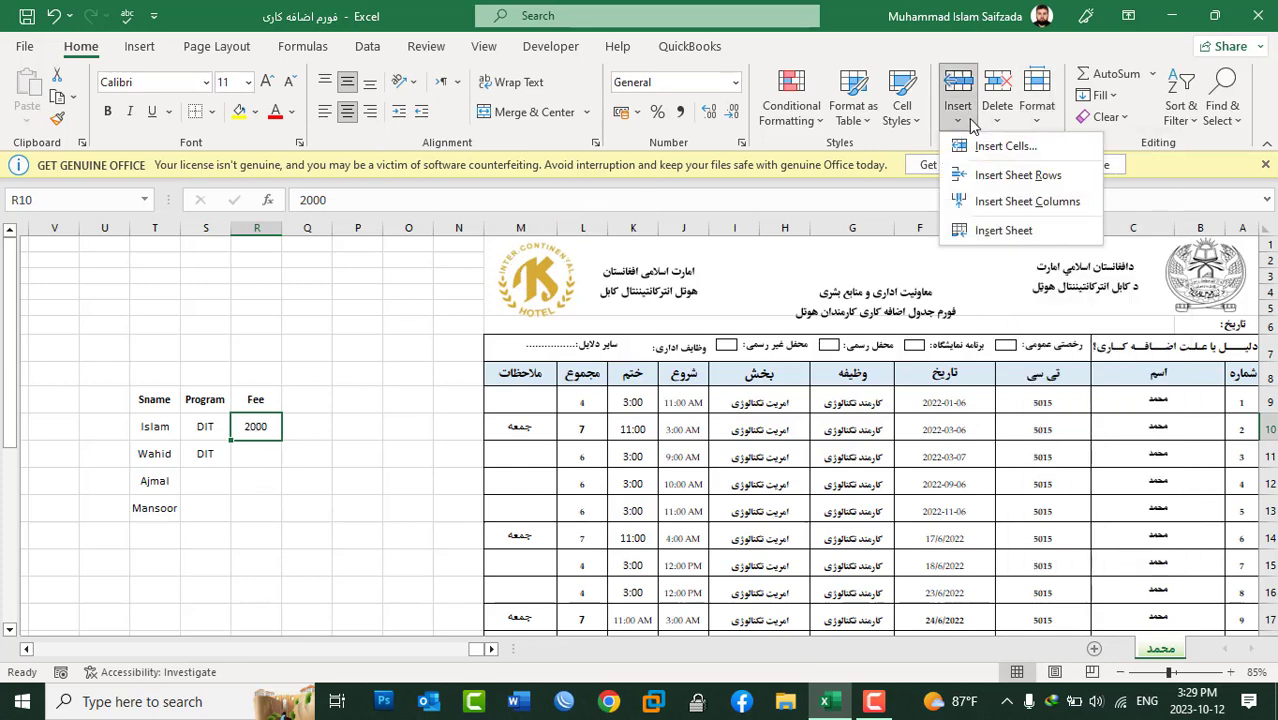
left_click(1000, 147)
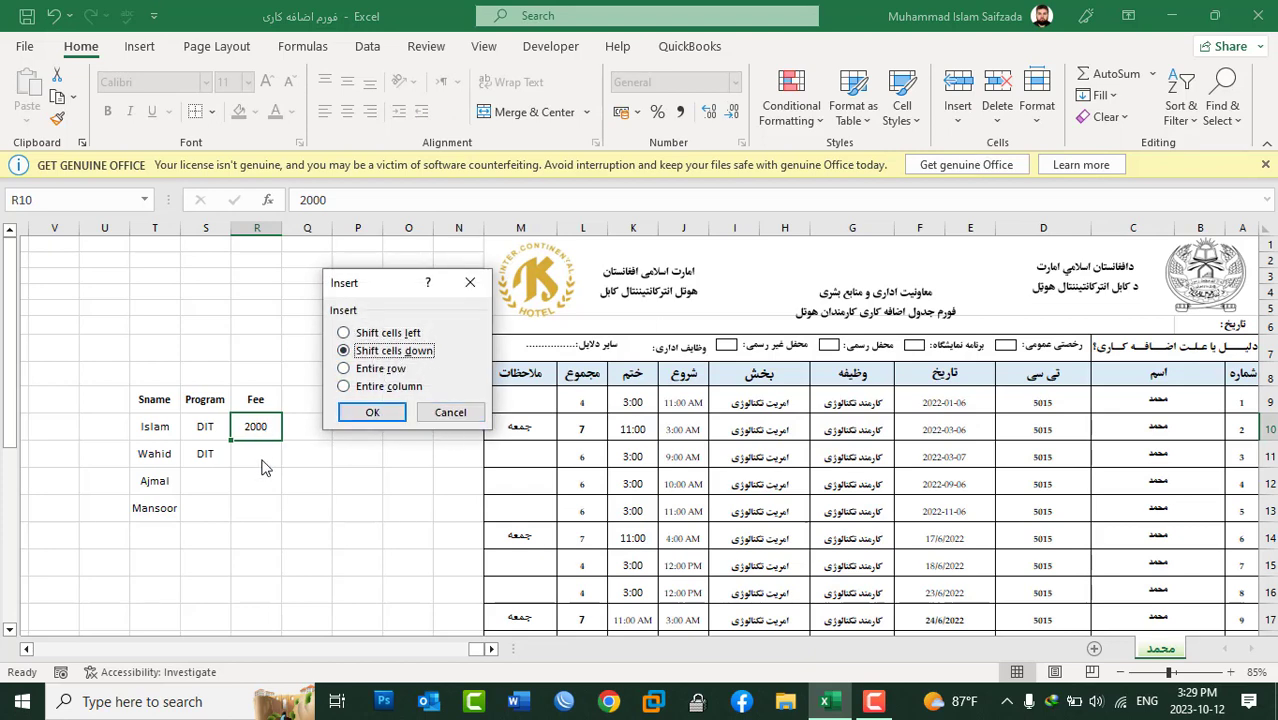
left_click(371, 412)
left_click(364, 449)
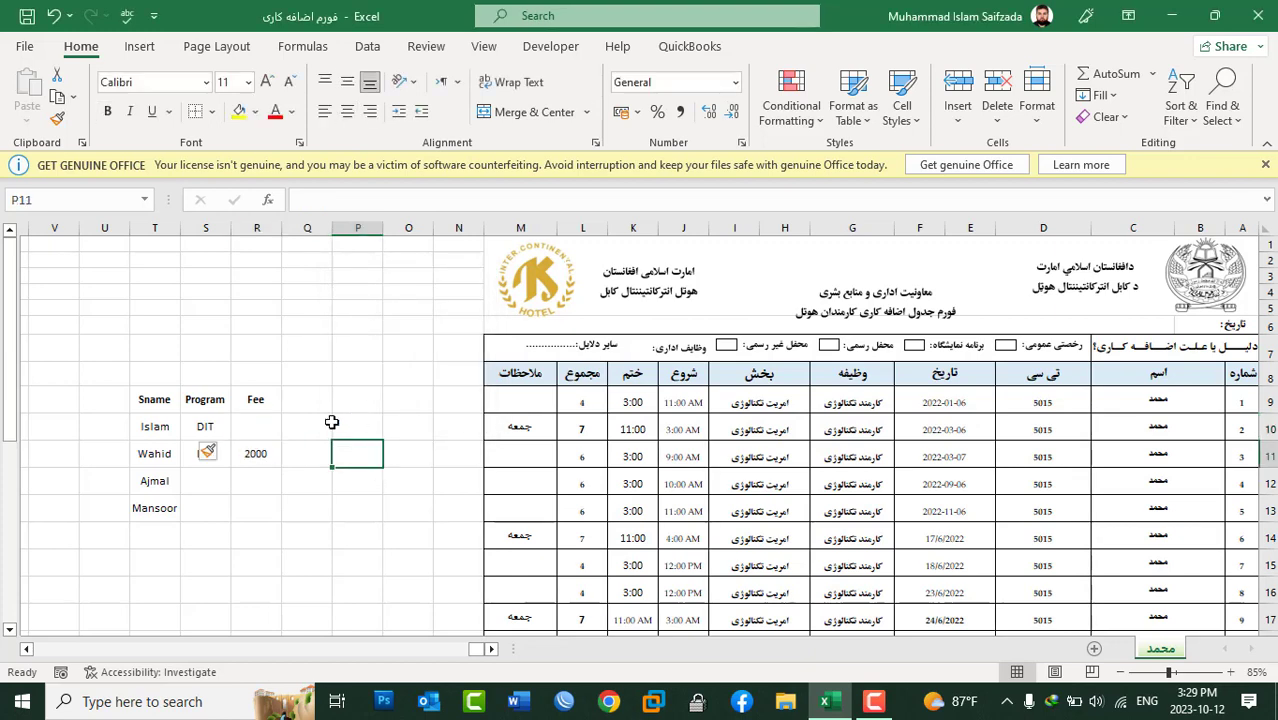
left_click(256, 452)
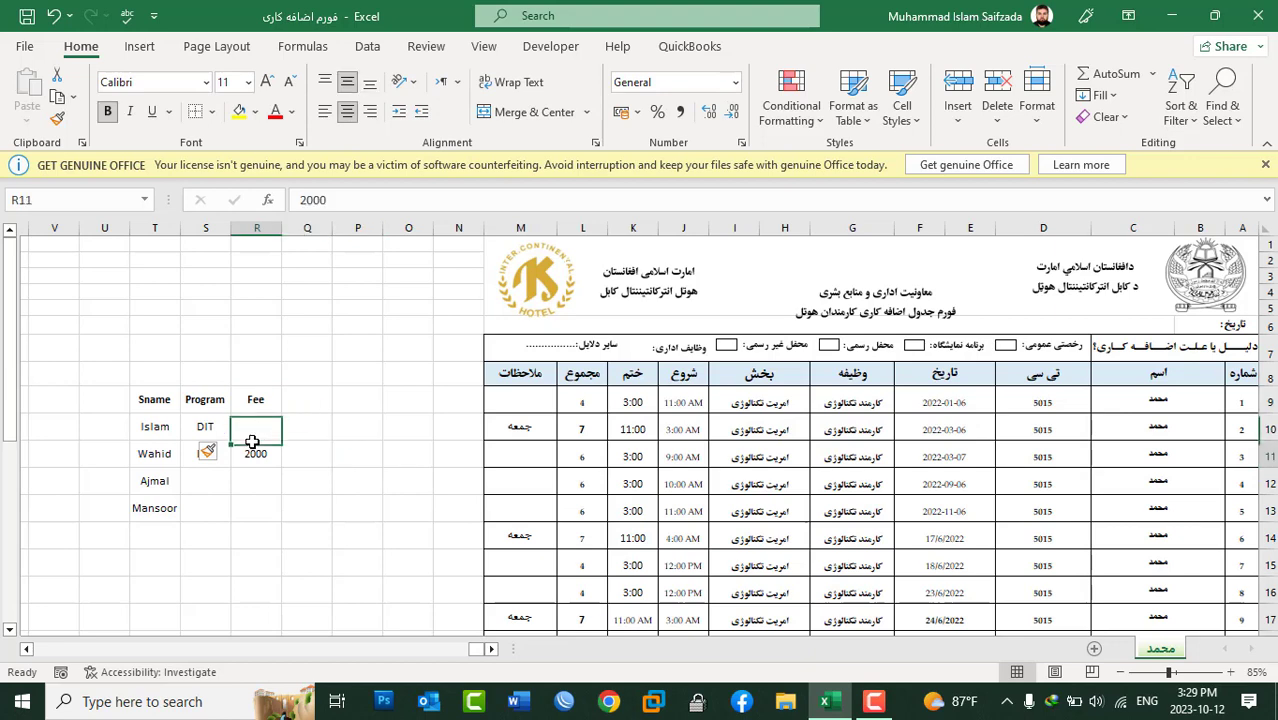
left_click(314, 396)
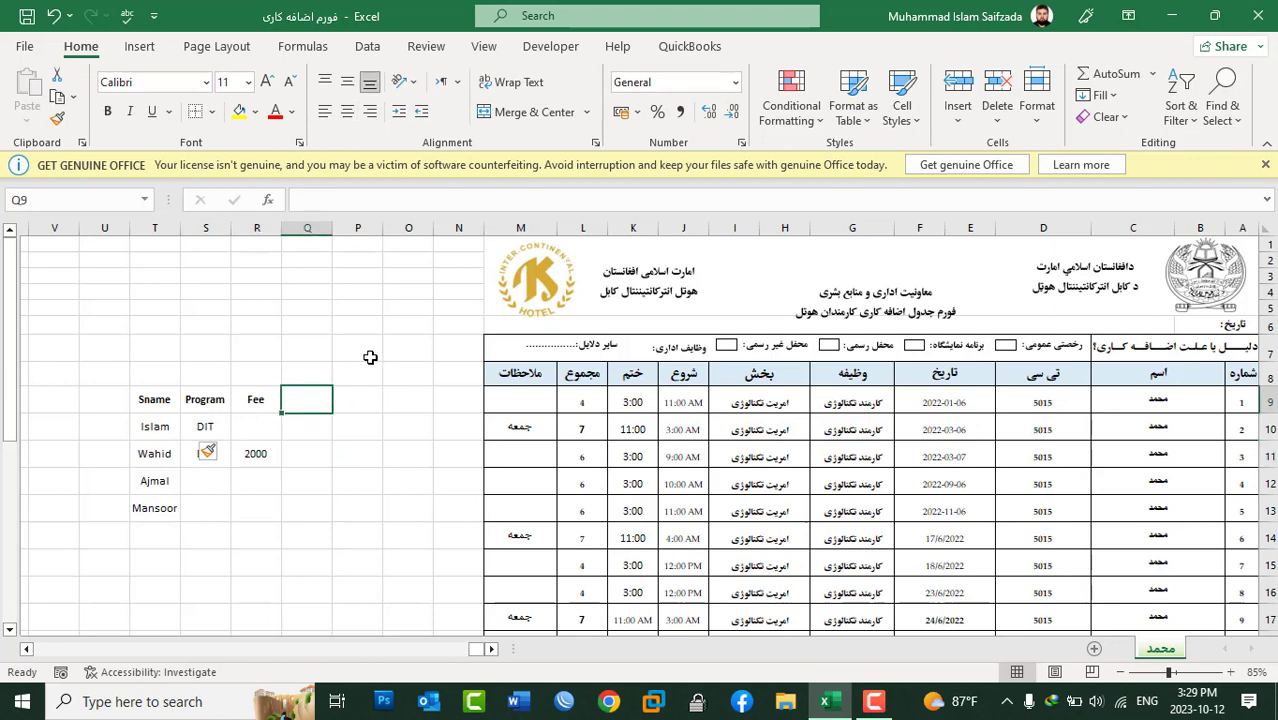
left_click(366, 354)
left_click(958, 112)
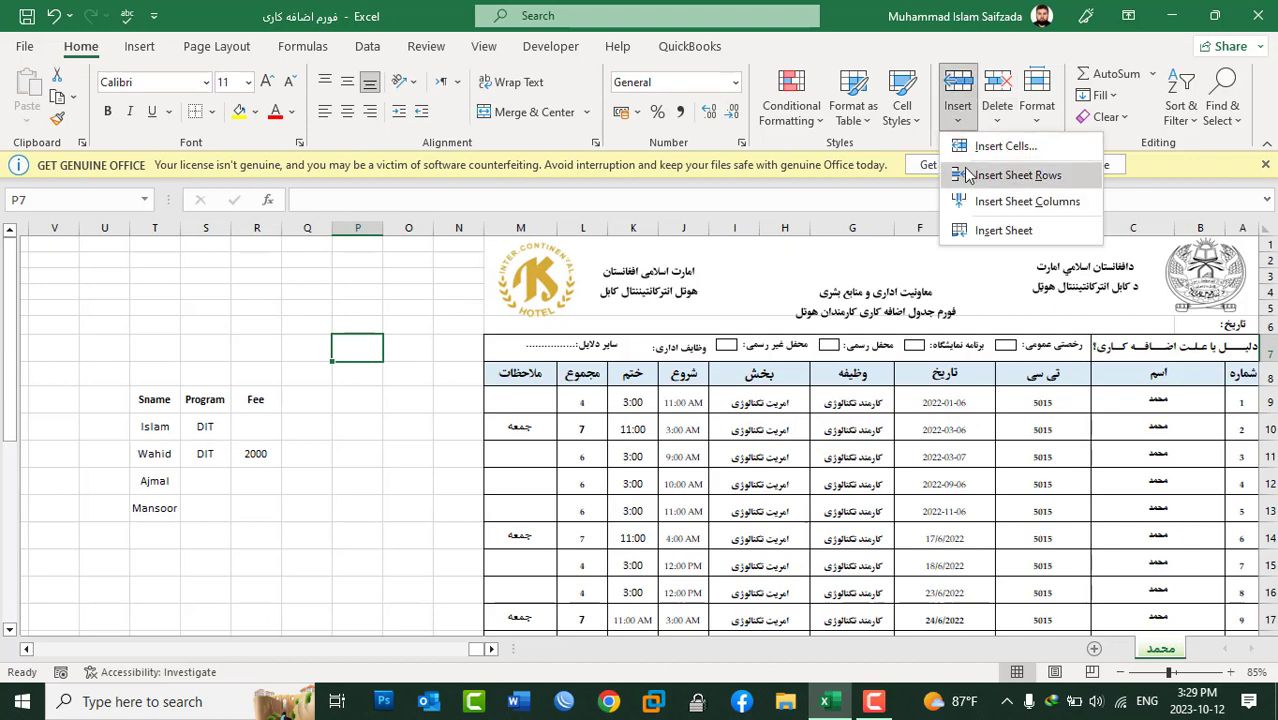
left_click(1005, 146)
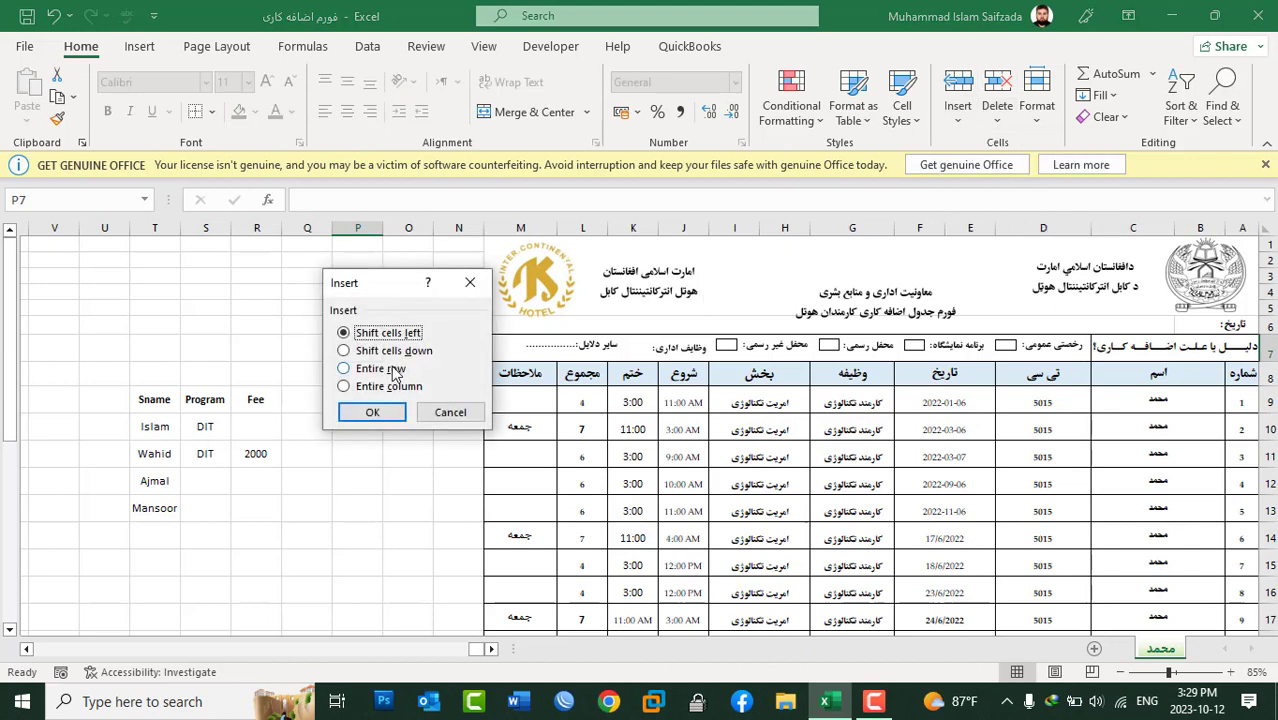
left_click(389, 370)
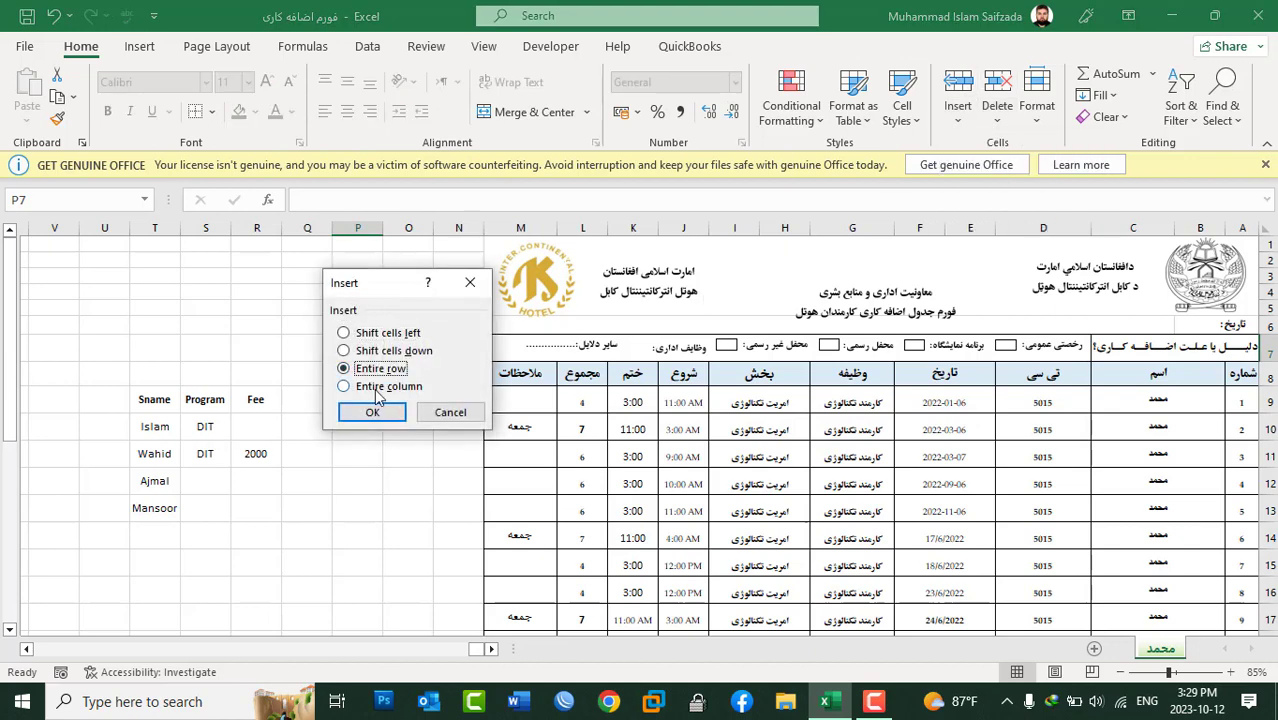
left_click(380, 388)
left_click(447, 413)
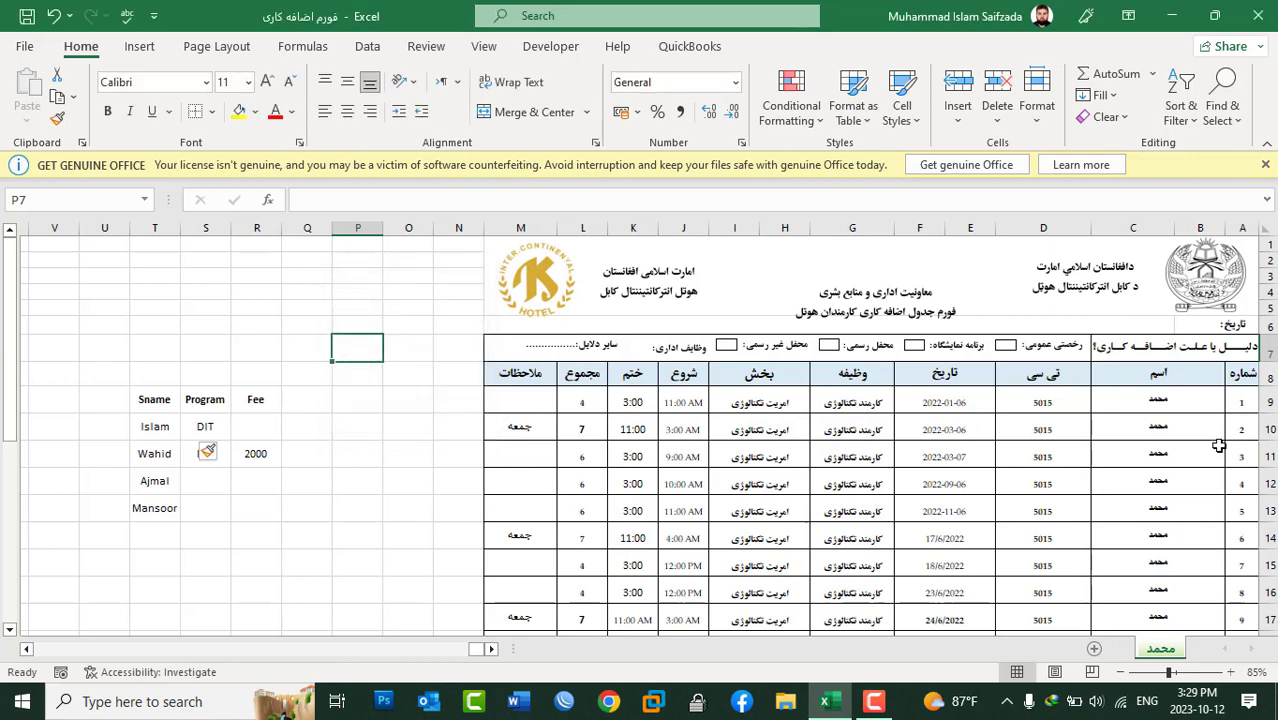
left_click(1266, 429)
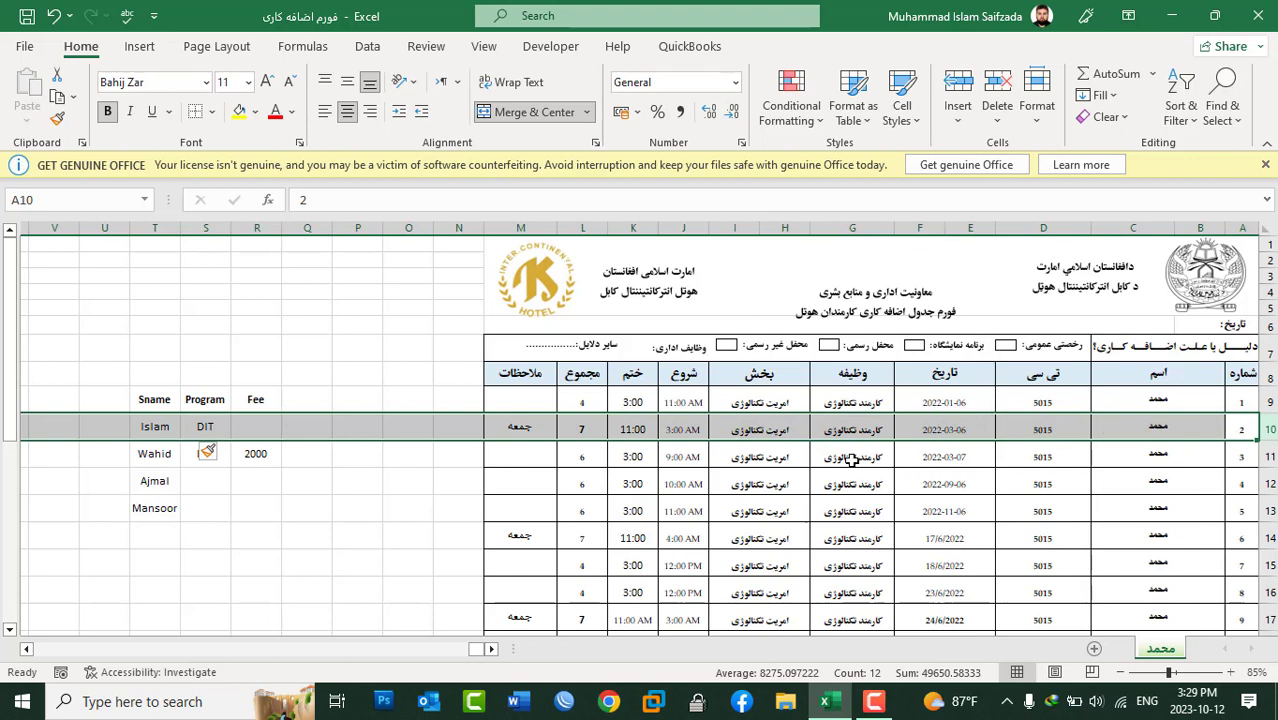
left_click(945, 285)
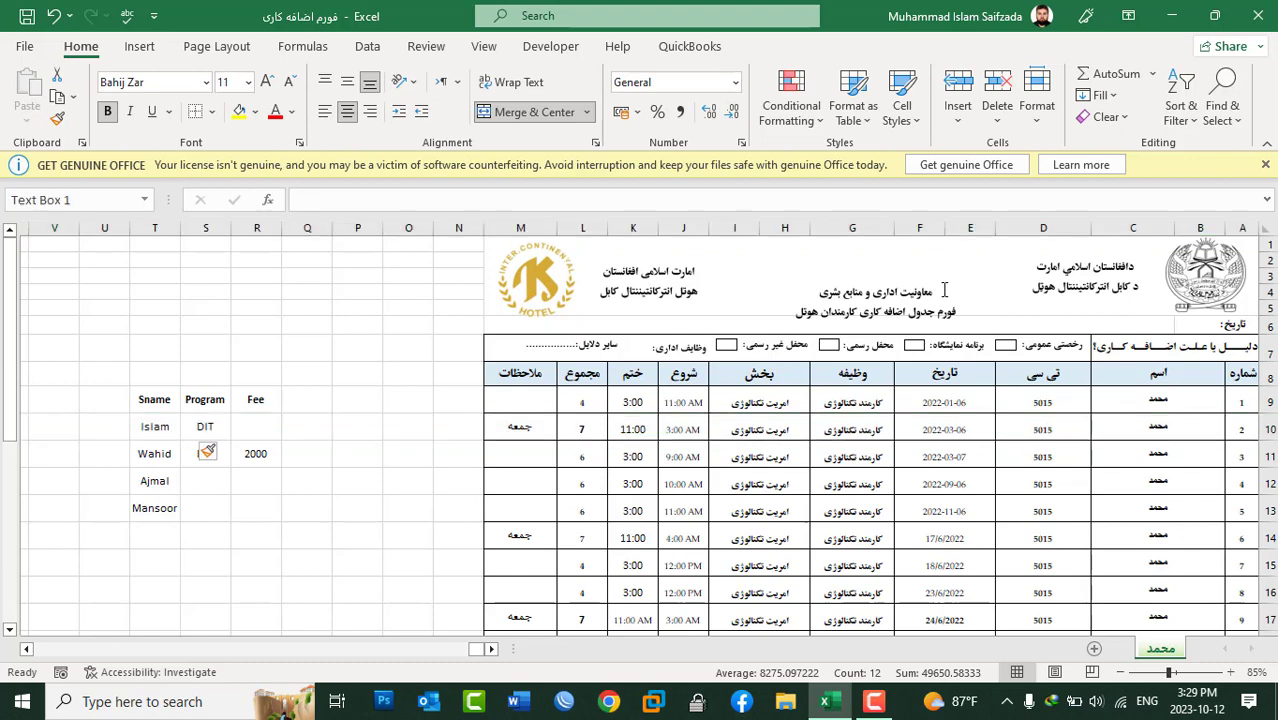
left_click(775, 262)
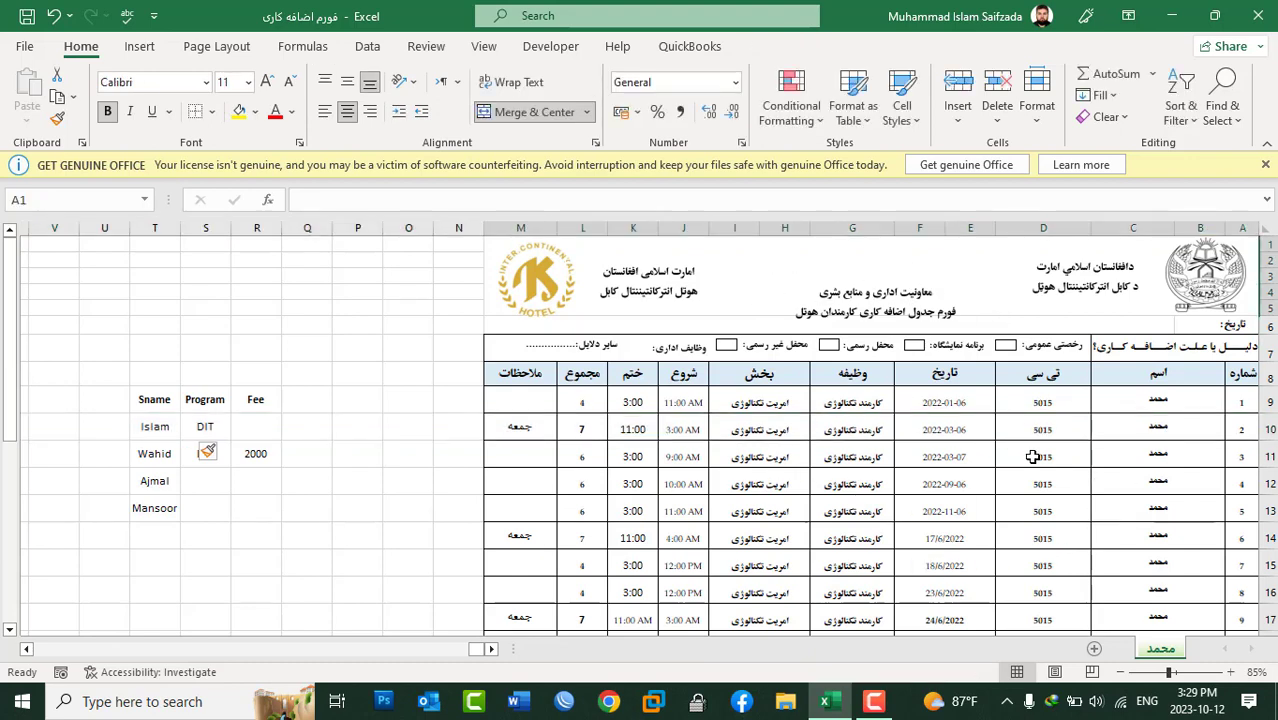
Delete the Sname, Program and Fee list range, then select row 11 of the form
left_click_drag(315, 373, 153, 576)
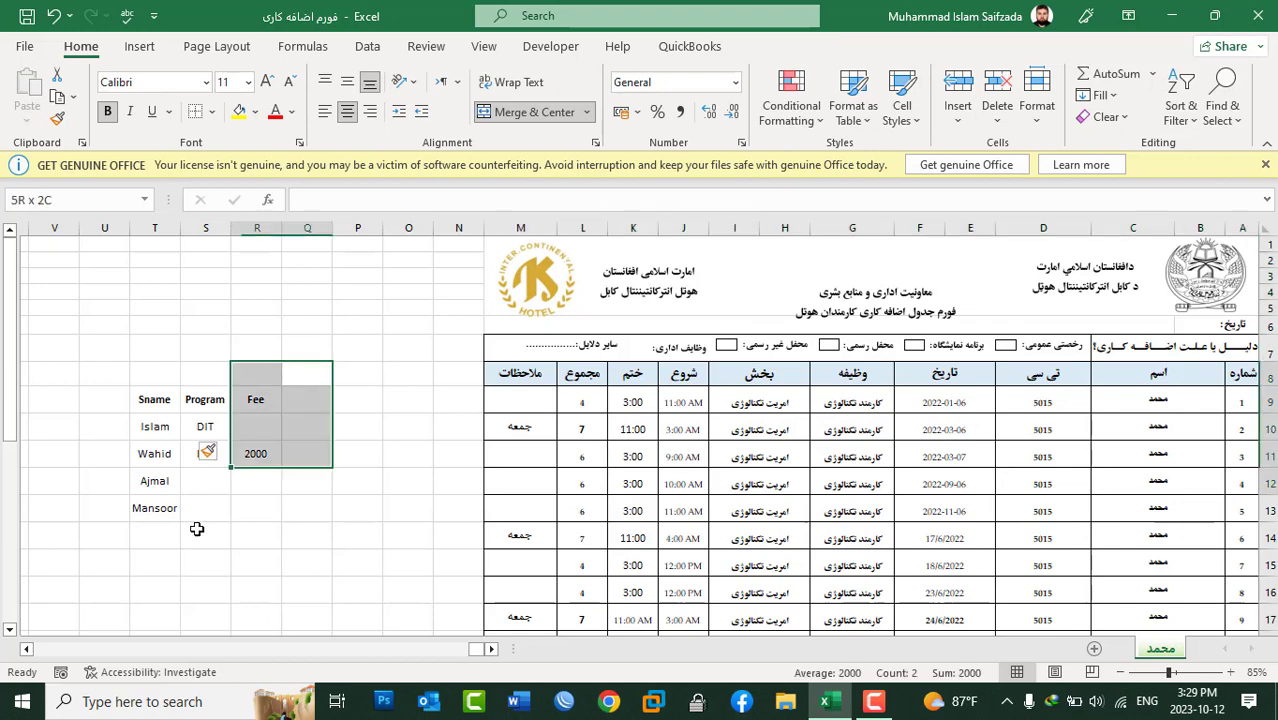
key("Delete")
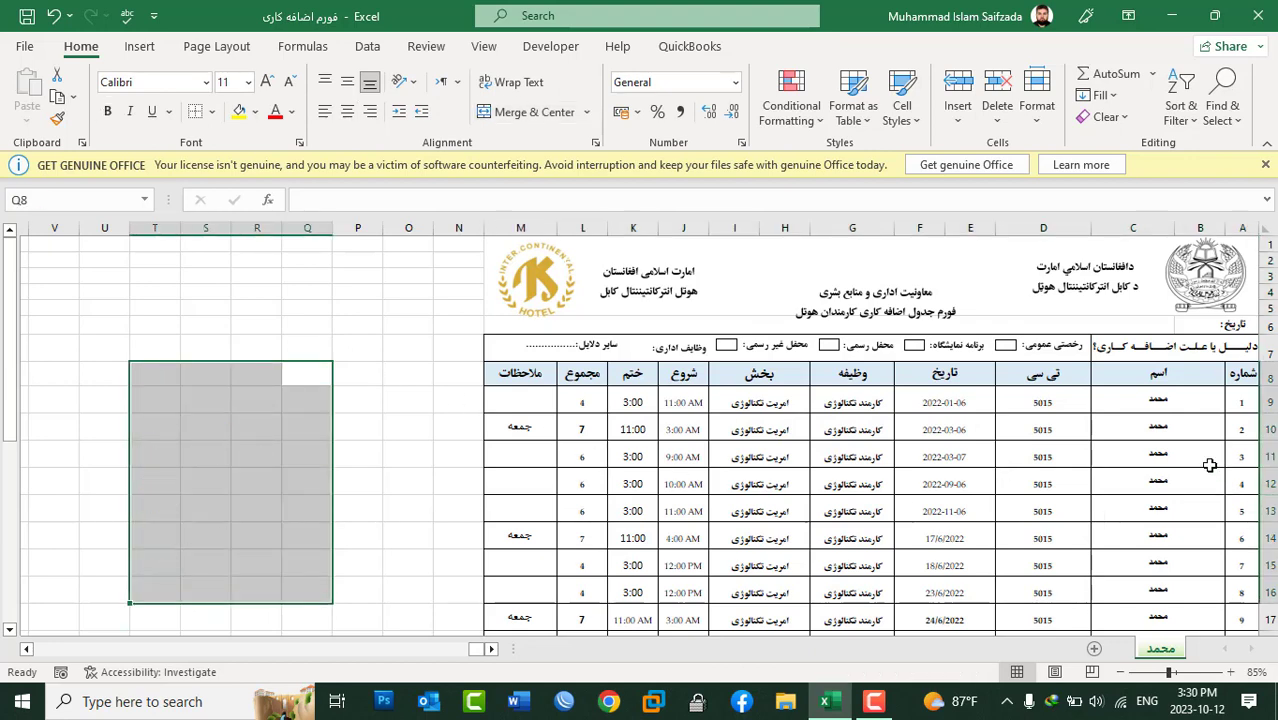
left_click(1207, 460)
left_click(1268, 455)
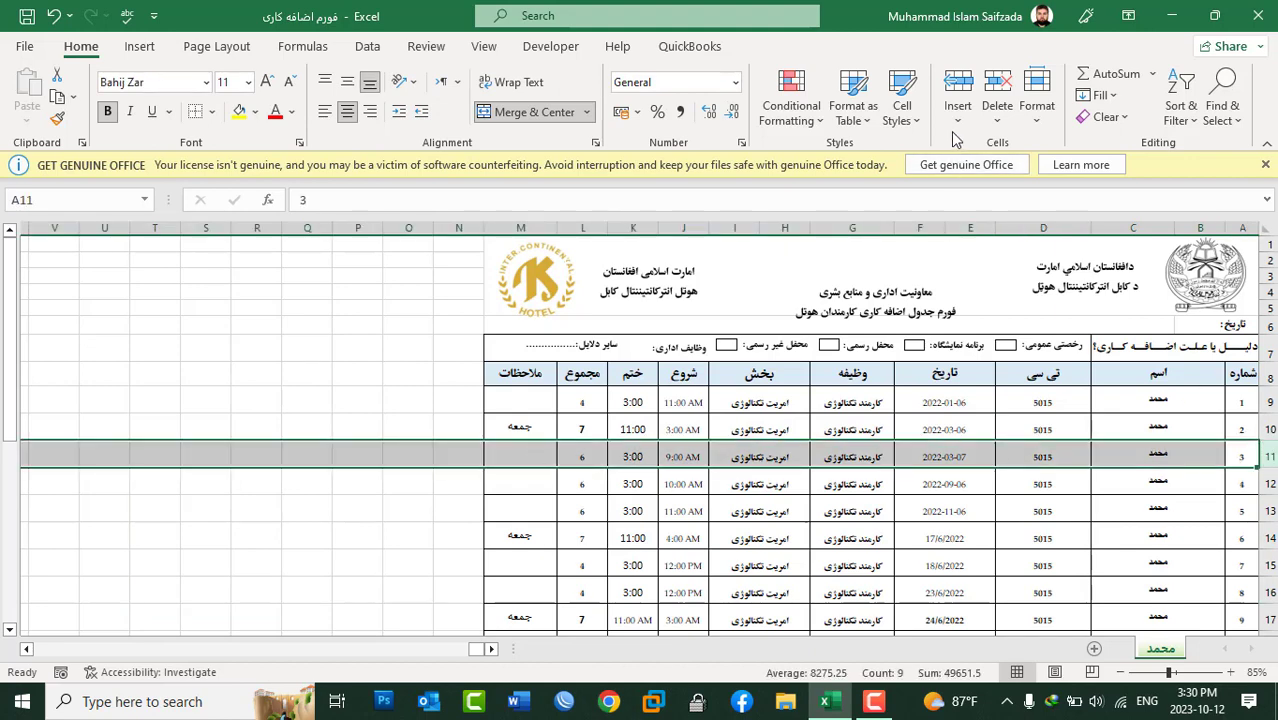
left_click(957, 128)
From cell A11, insert an Entire row via Insert Cells, separating entries 2 and 3
left_click(1255, 460)
left_click(1253, 455)
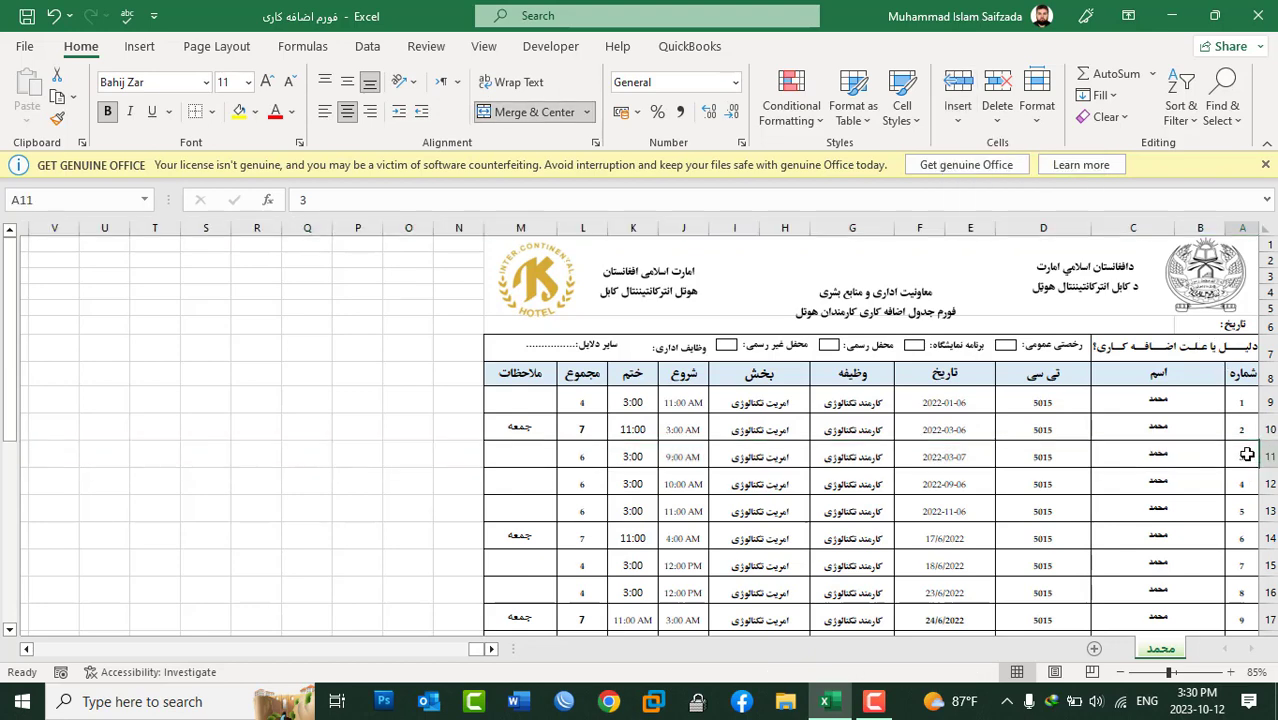
left_click(952, 127)
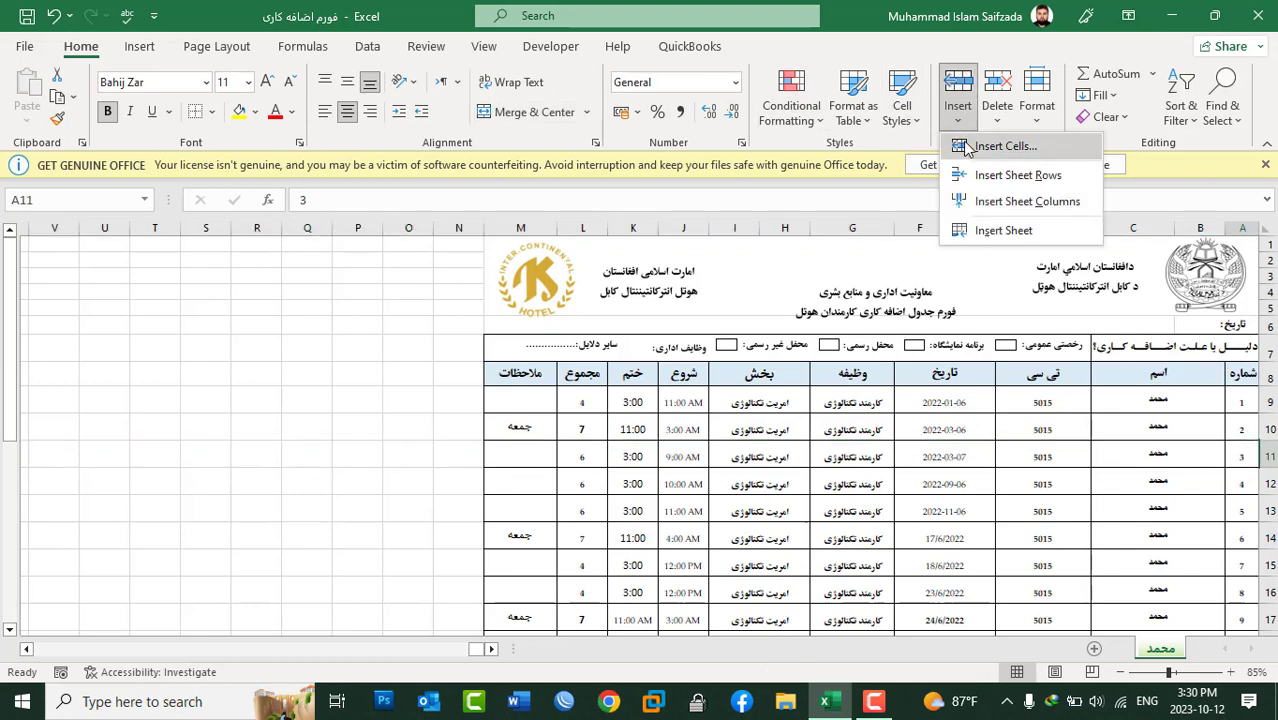
left_click(1004, 146)
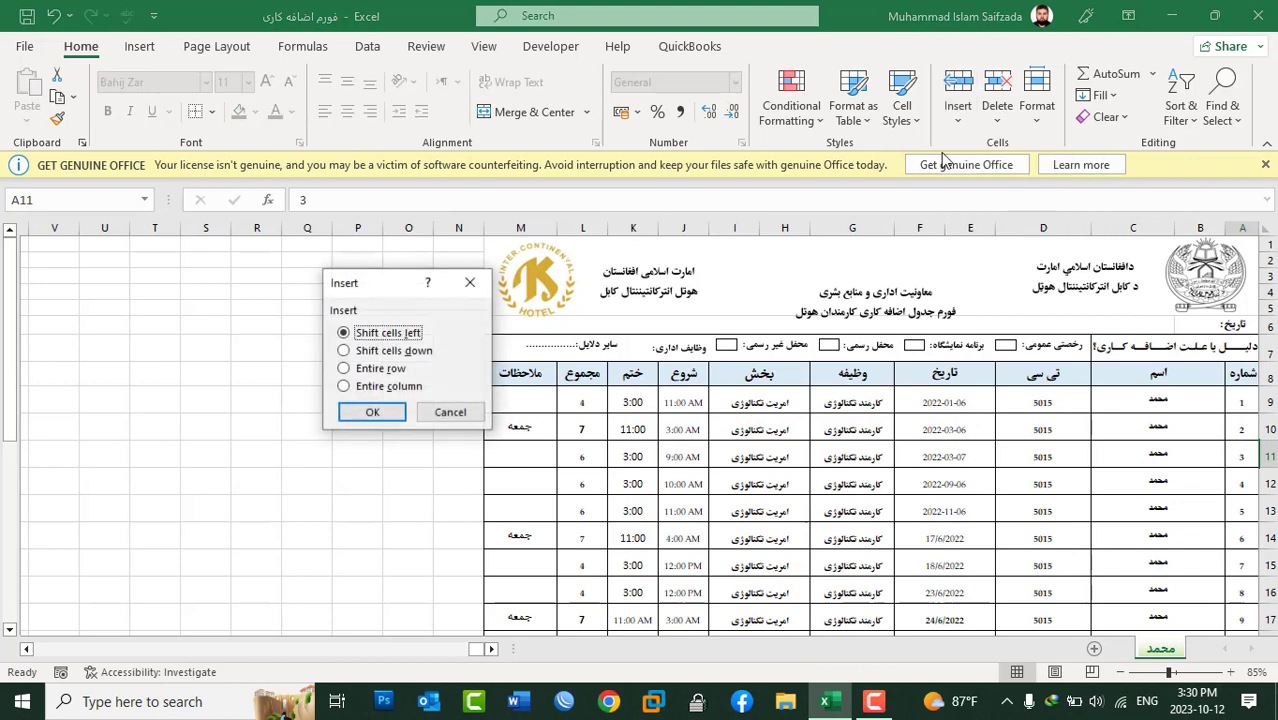
left_click(362, 370)
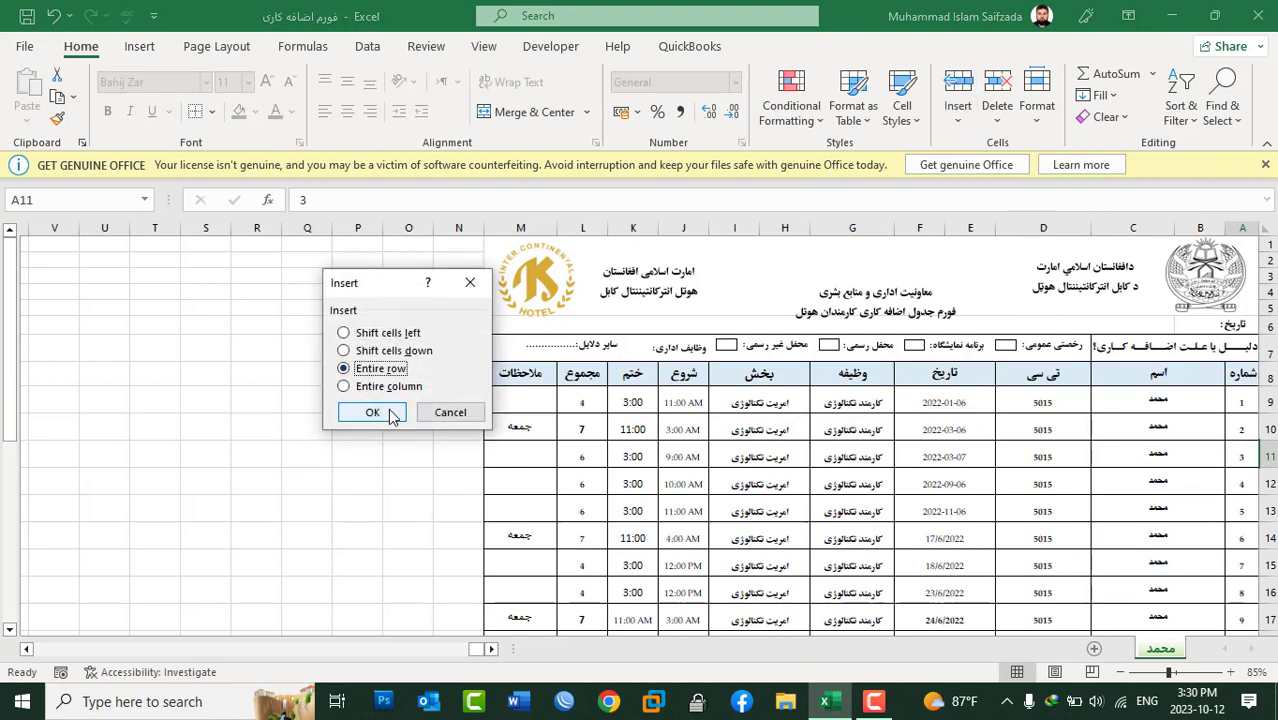
left_click(372, 413)
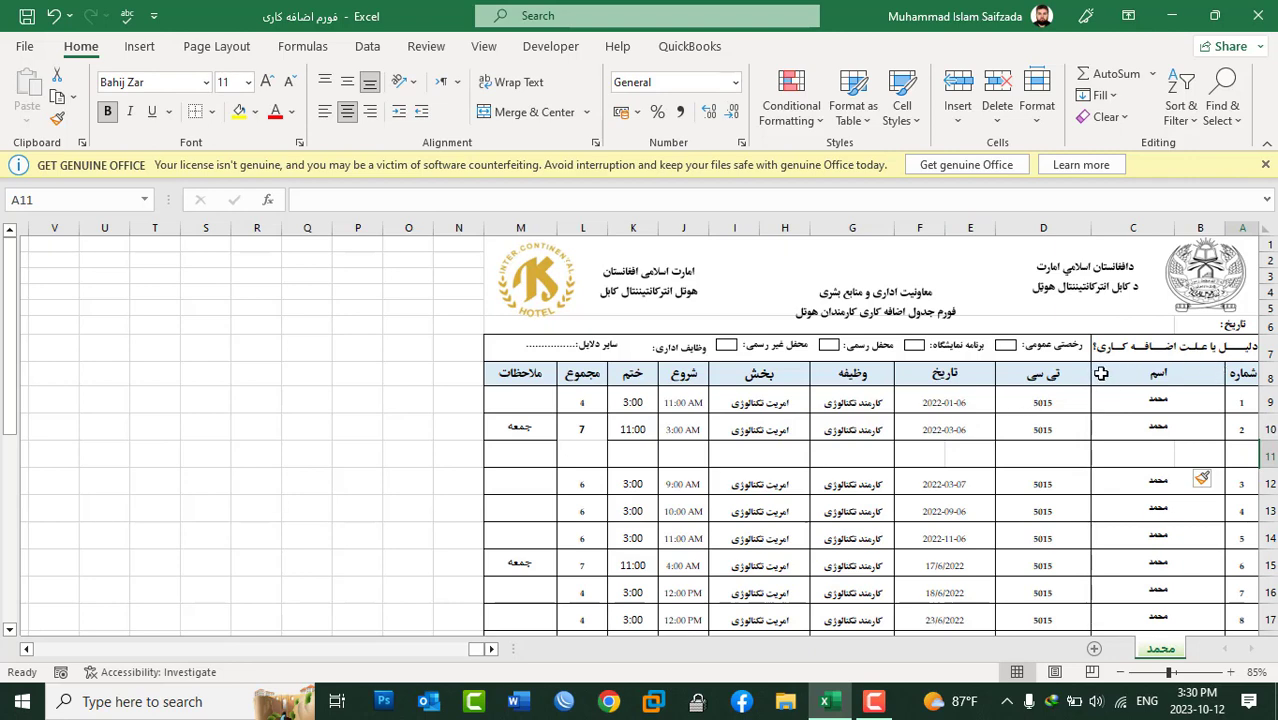
left_click(1133, 377)
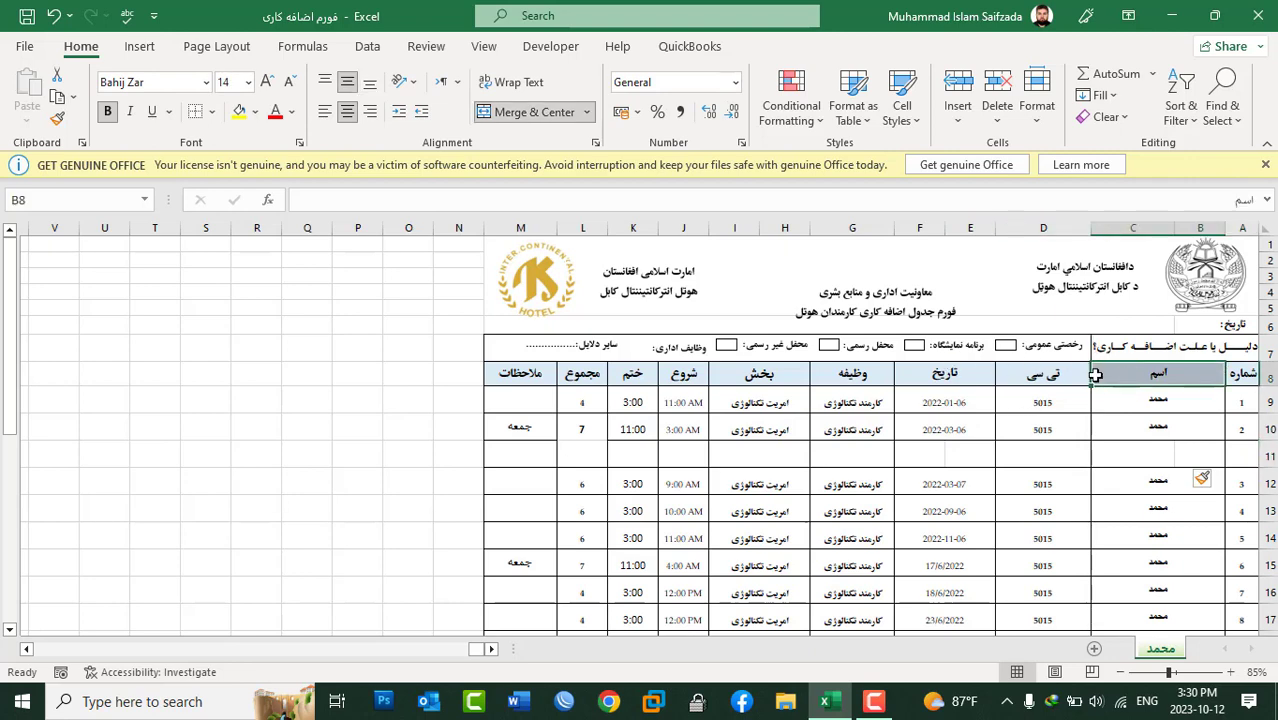
From cell D9, insert an Entire column via Insert Cells, between اسم and تی سی
left_click(958, 122)
left_click(1043, 402)
left_click(958, 110)
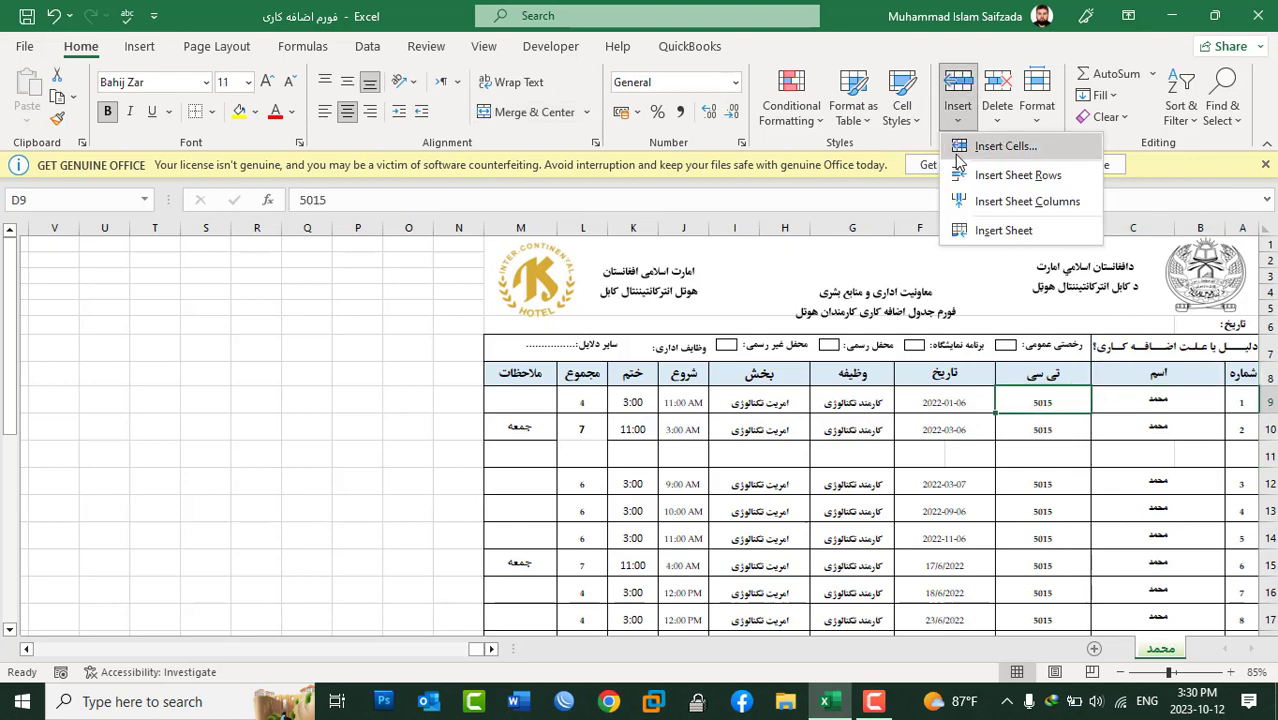
left_click(960, 150)
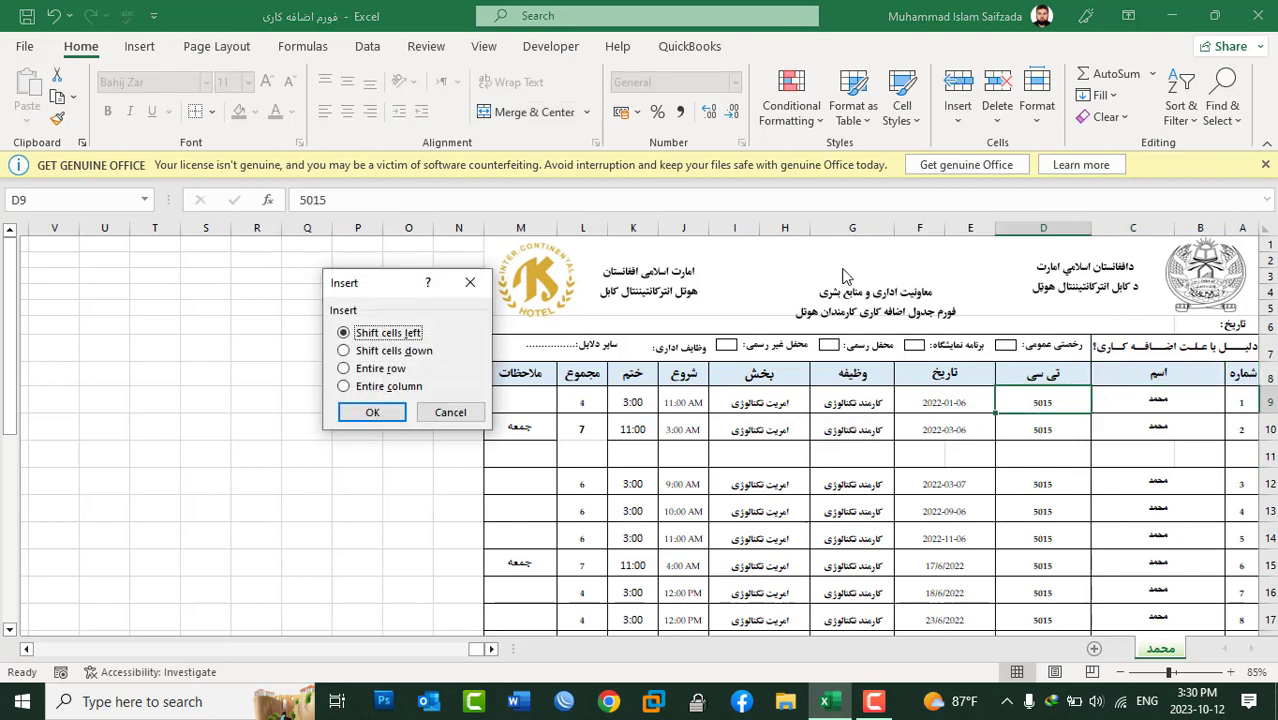
left_click(364, 388)
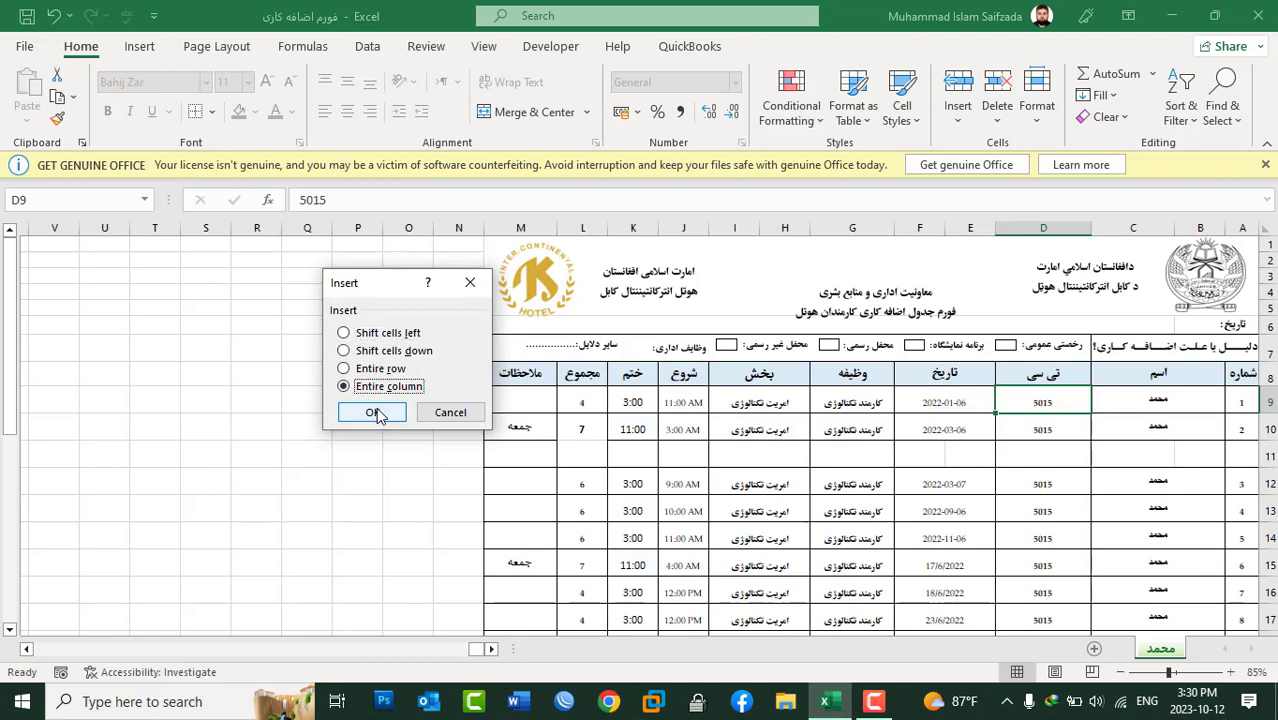
left_click(377, 420)
left_click(377, 421)
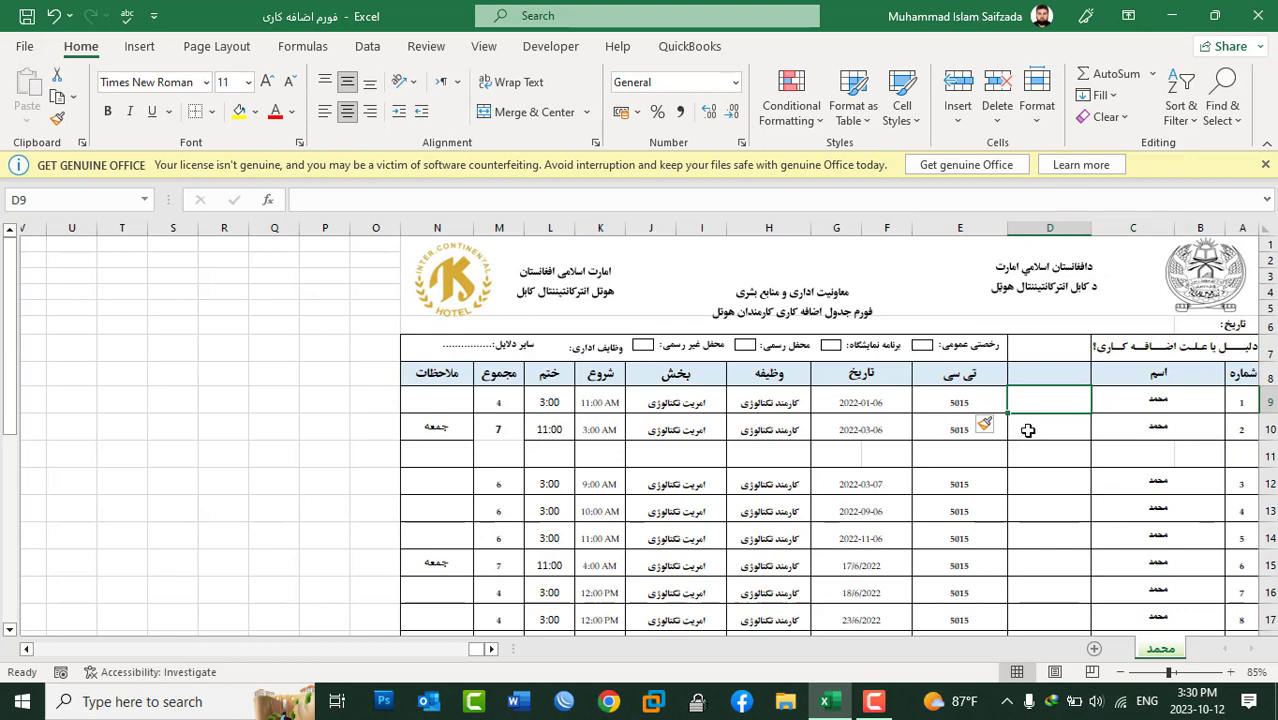
left_click(985, 378)
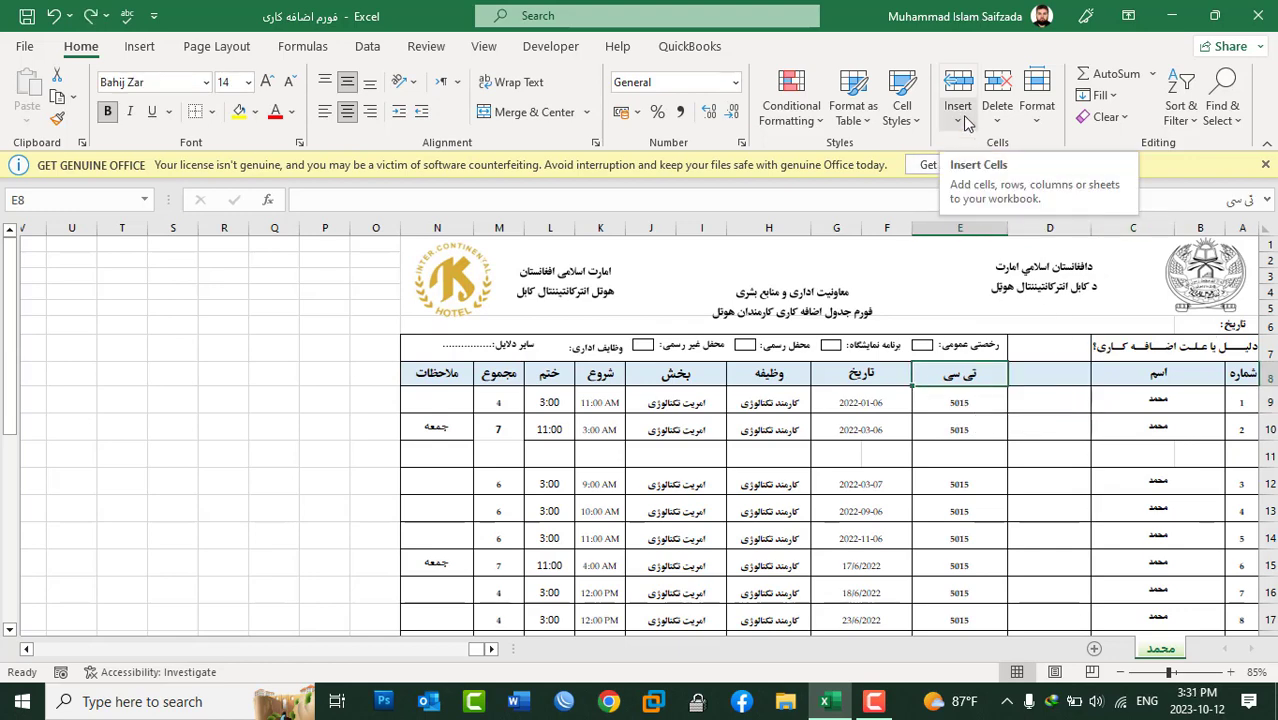
Insert another blank sheet column before تی سی and a second blank row at row 11
left_click(960, 121)
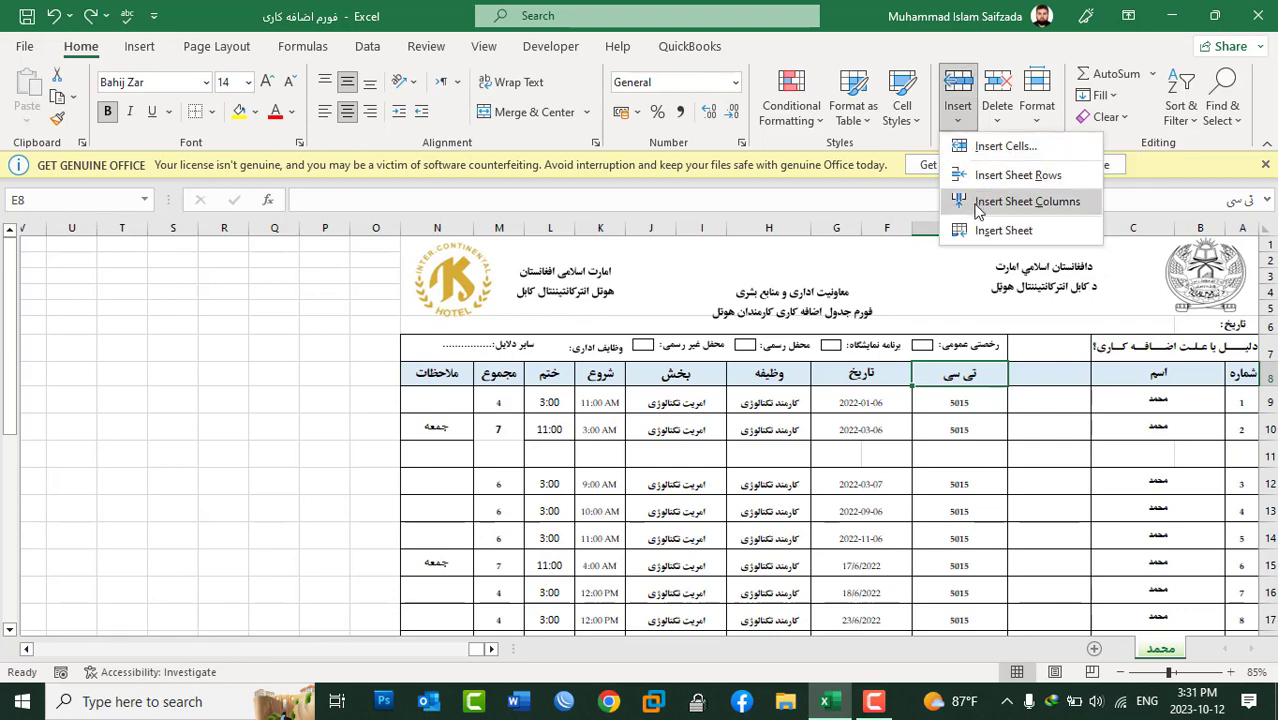
left_click(1027, 202)
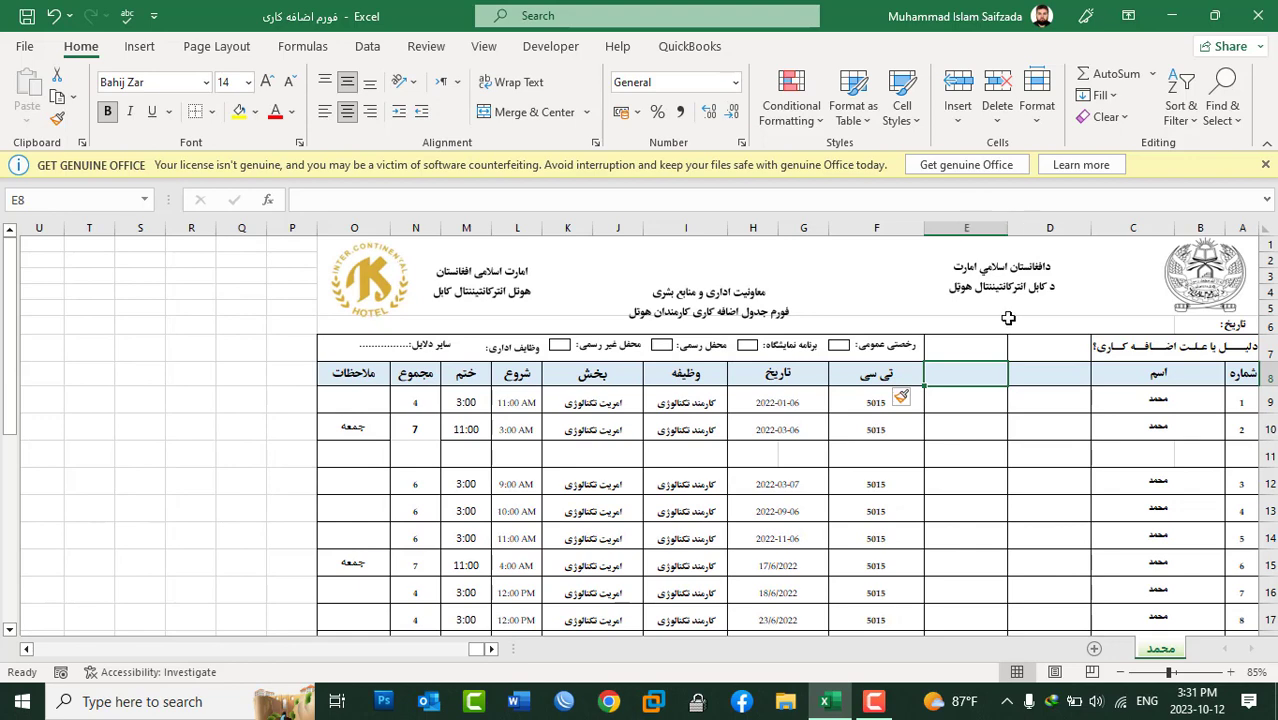
left_click(1241, 455)
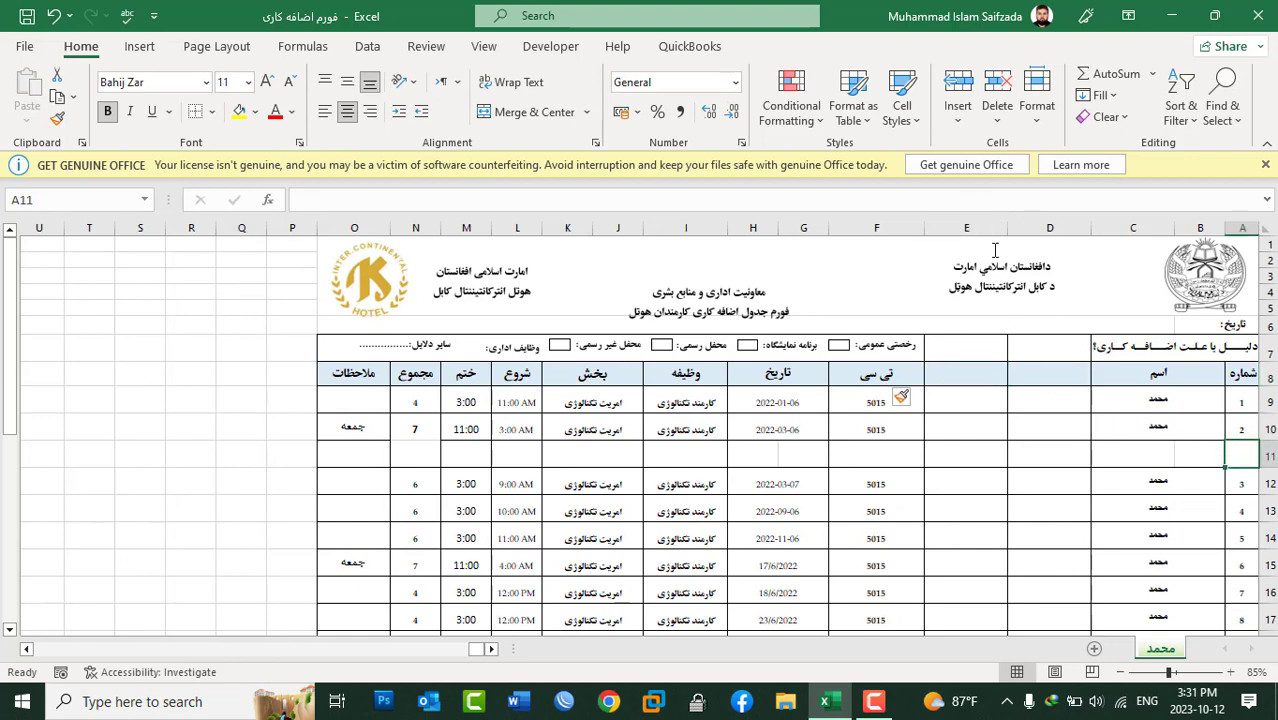
left_click(956, 118)
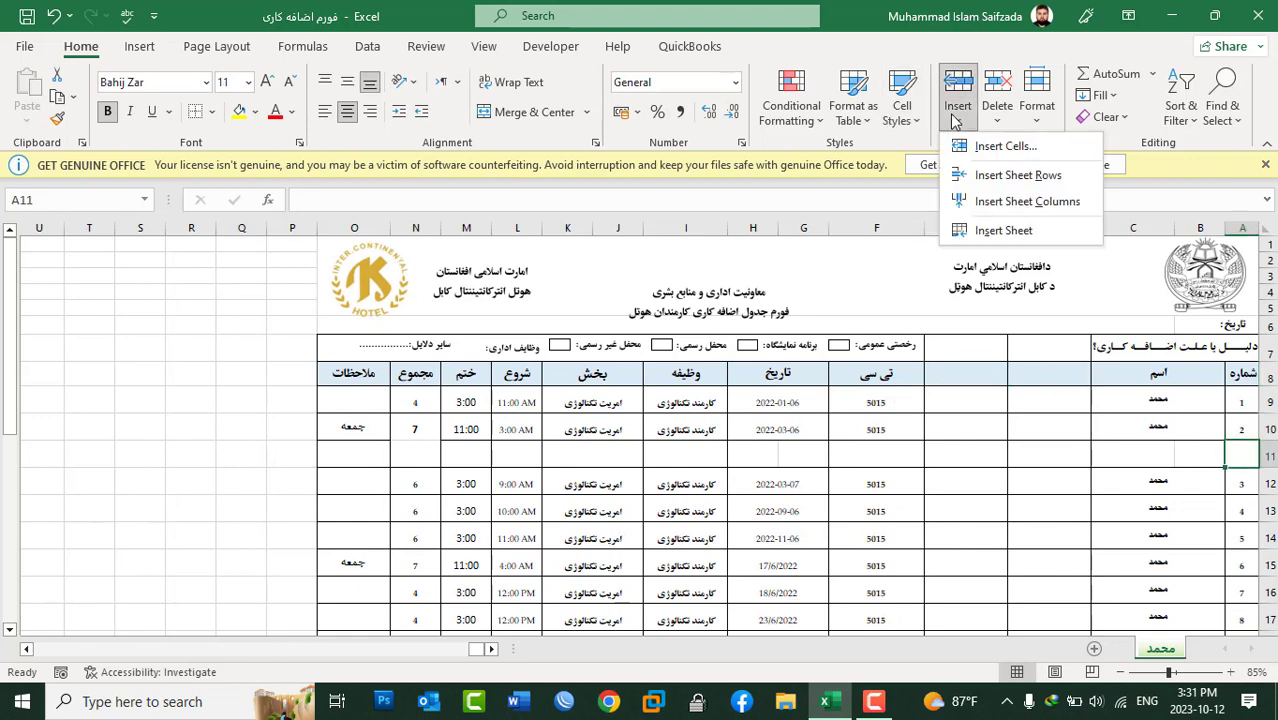
left_click(985, 175)
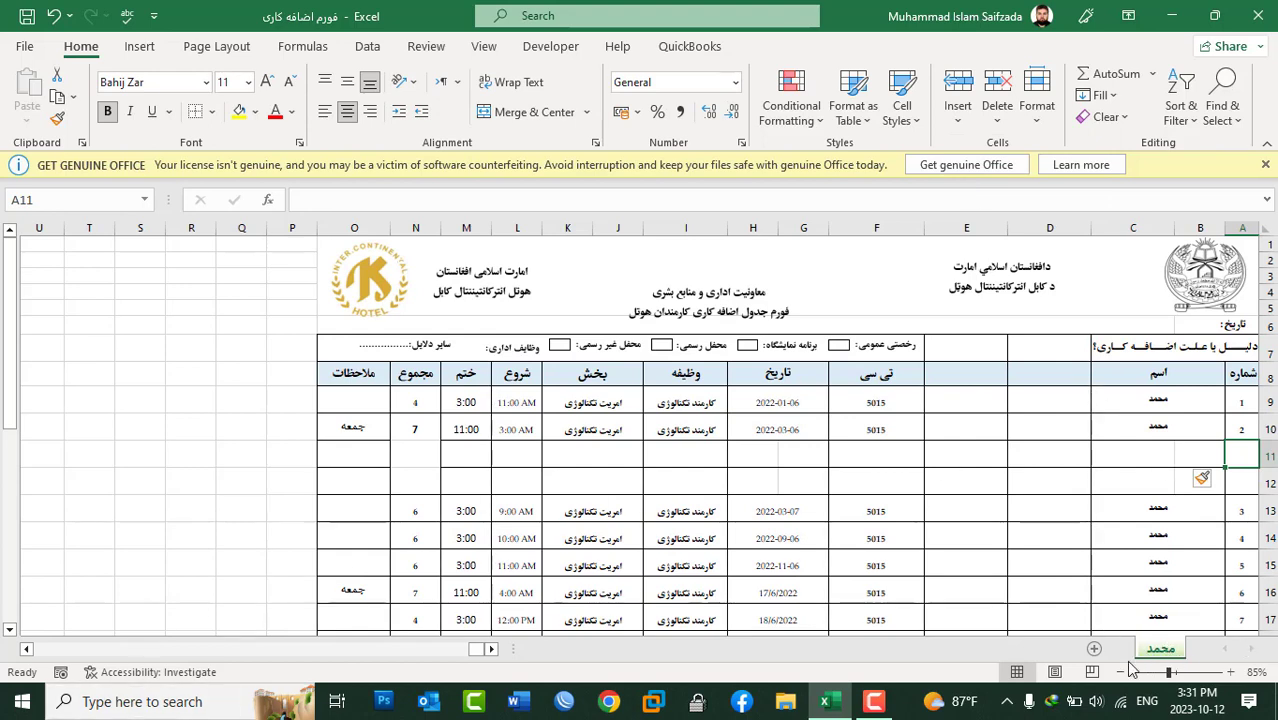
left_click(956, 124)
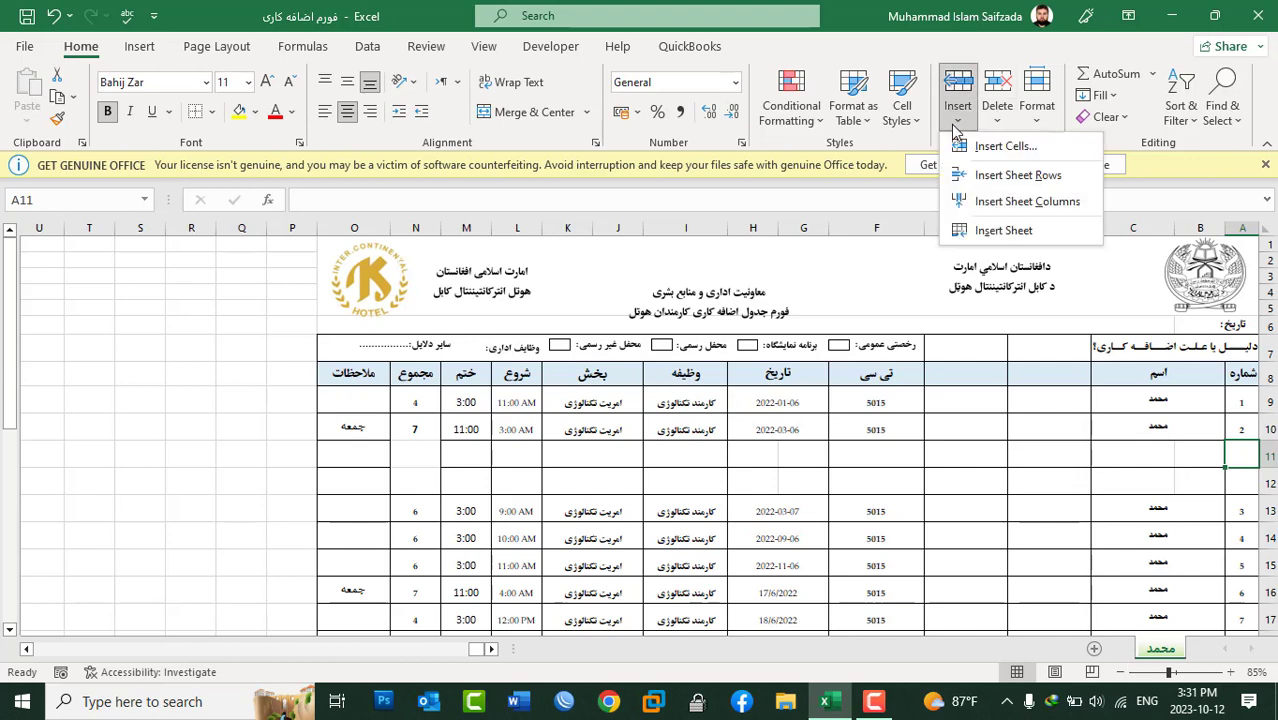
left_click(995, 232)
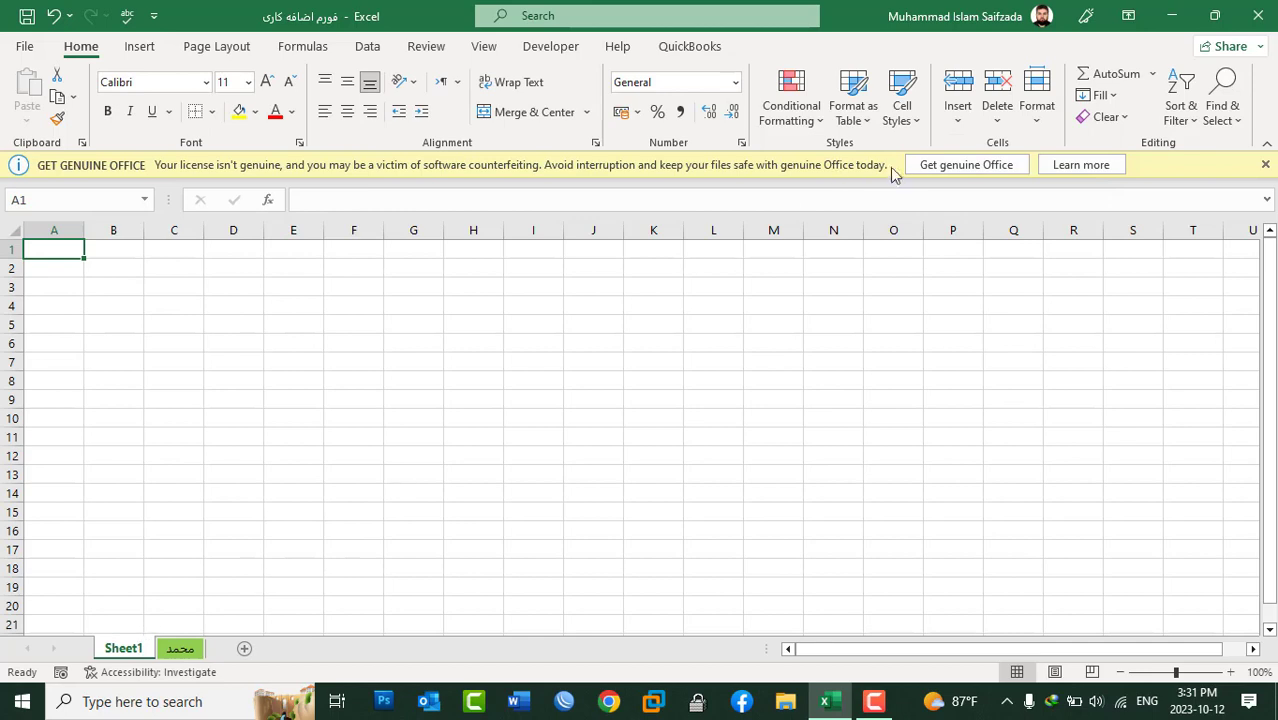
left_click(957, 122)
left_click(988, 229)
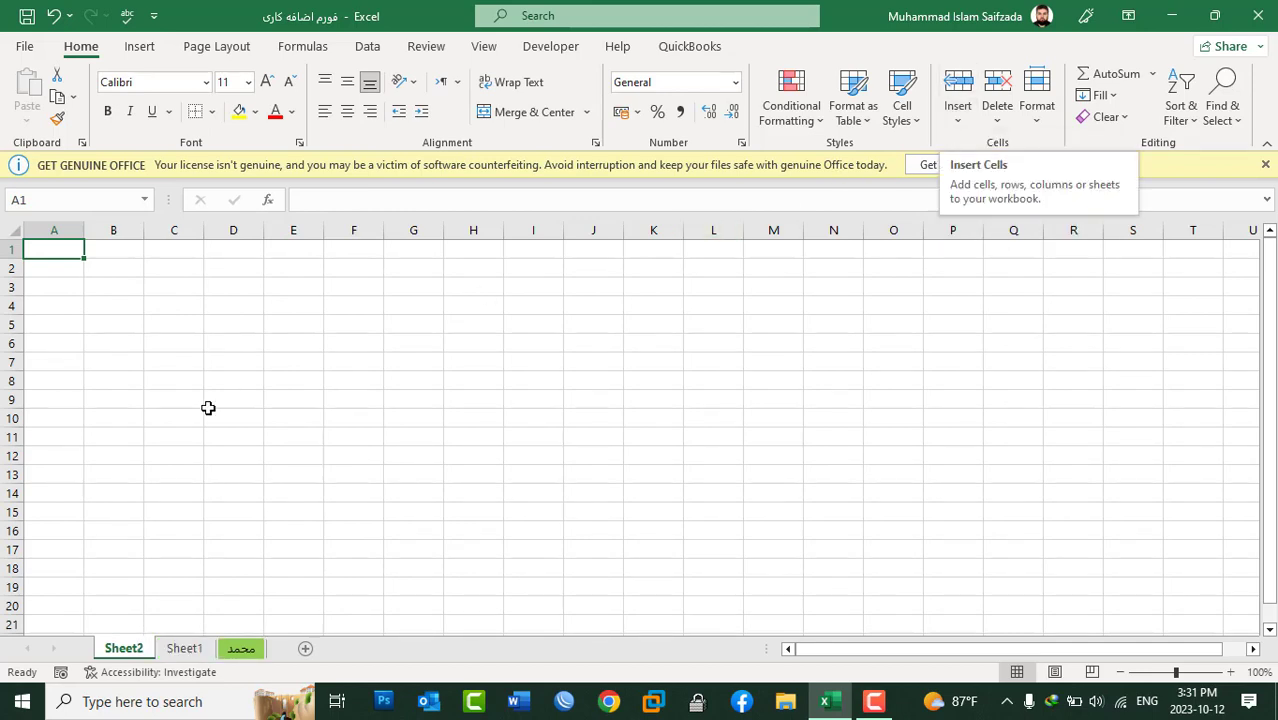
right_click(125, 648)
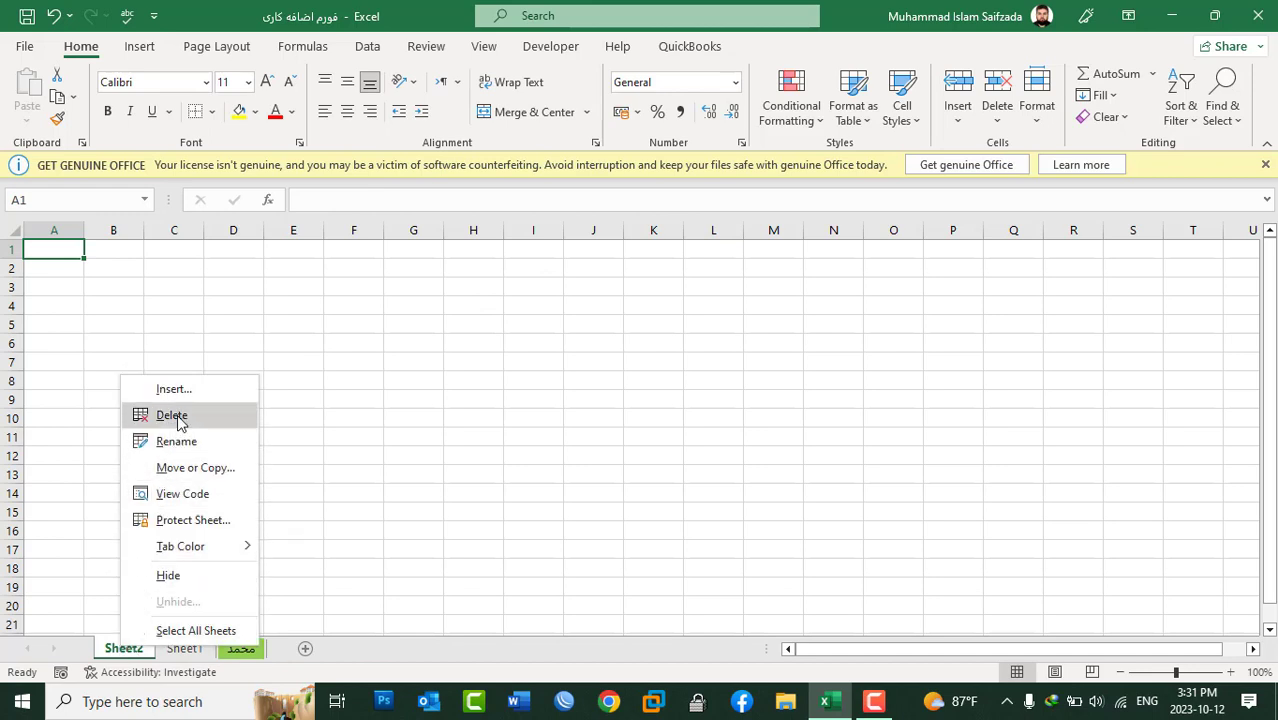
left_click(150, 415)
right_click(118, 650)
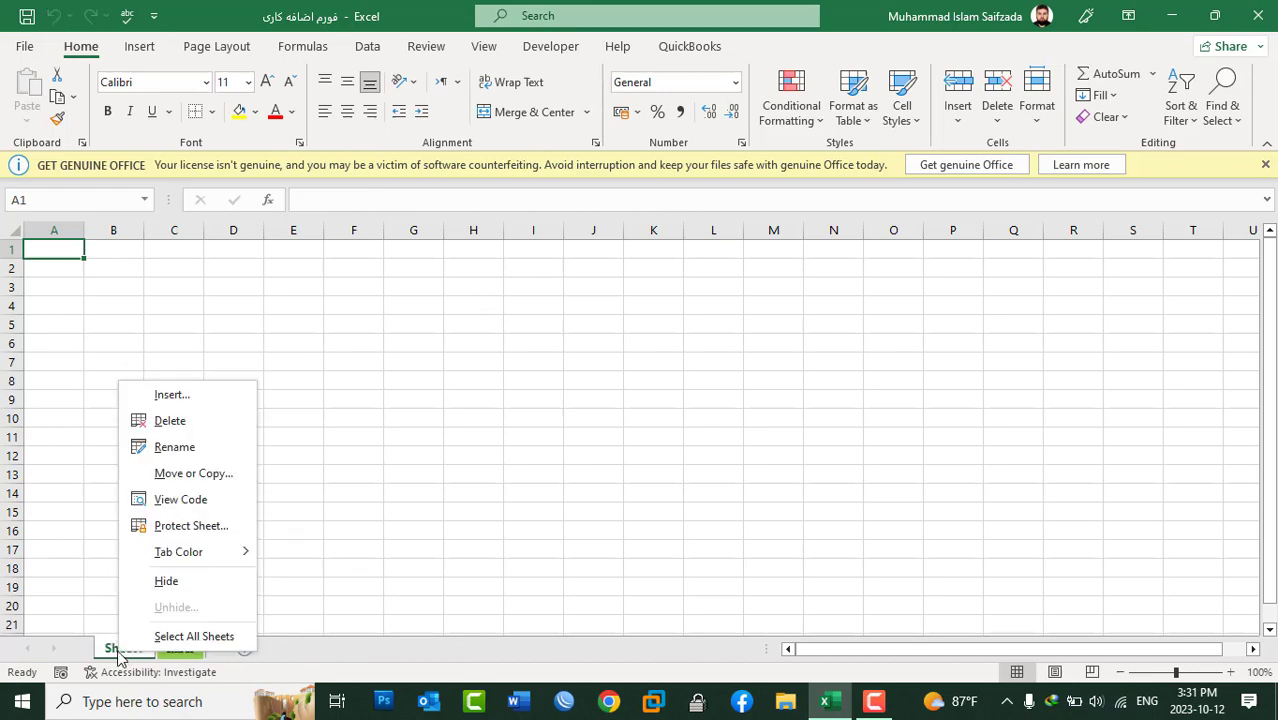
left_click(162, 421)
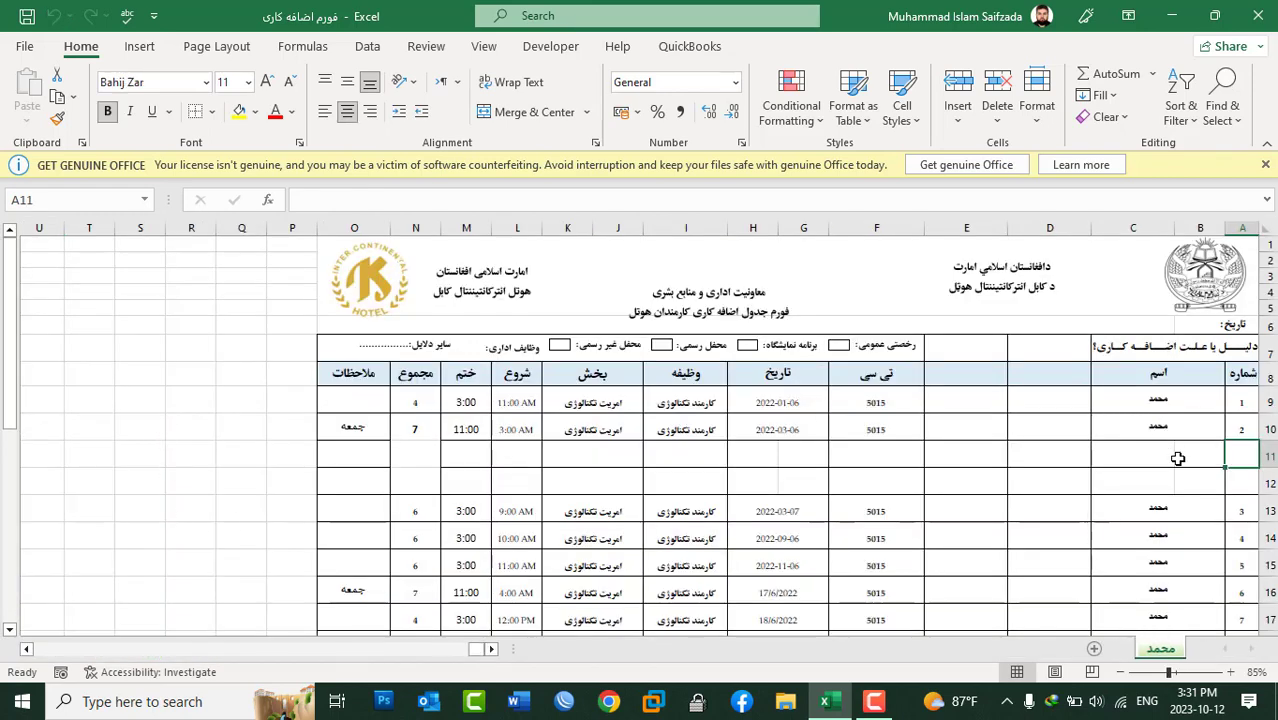
Delete the two empty rows 11 and 12 using Delete Sheet Rows twice
left_click(991, 130)
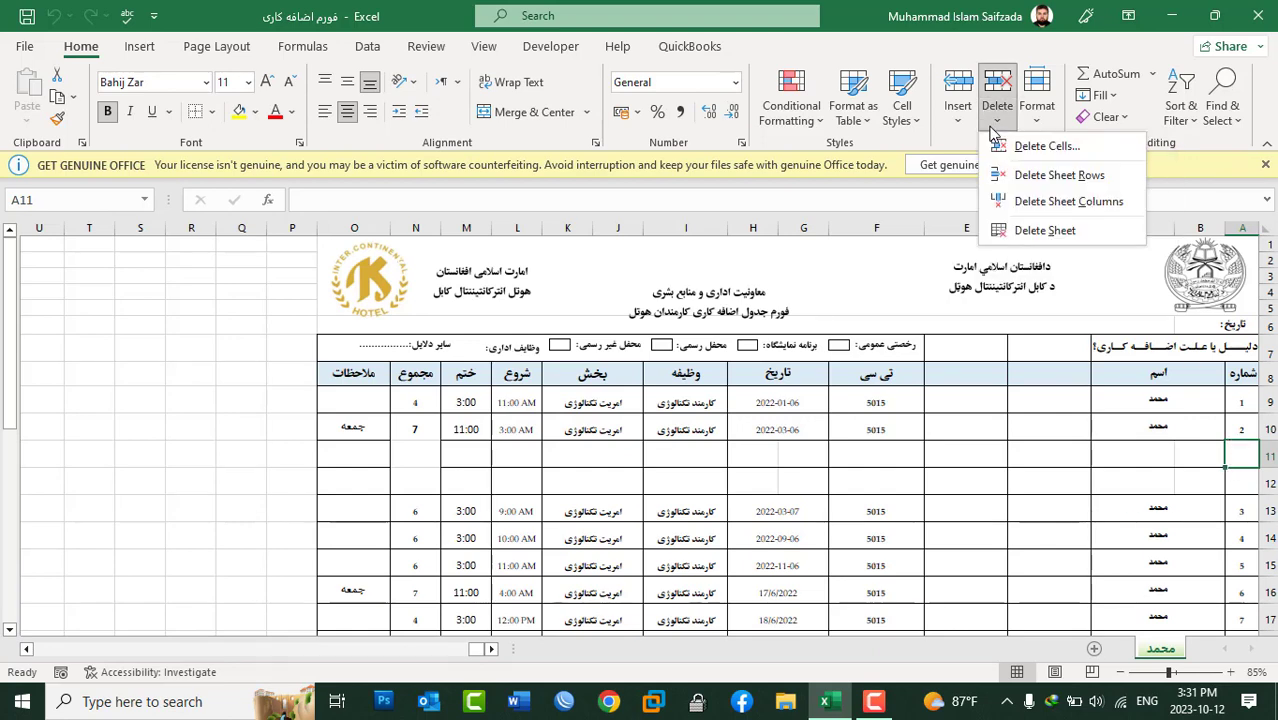
left_click(1237, 476)
left_click(1266, 455)
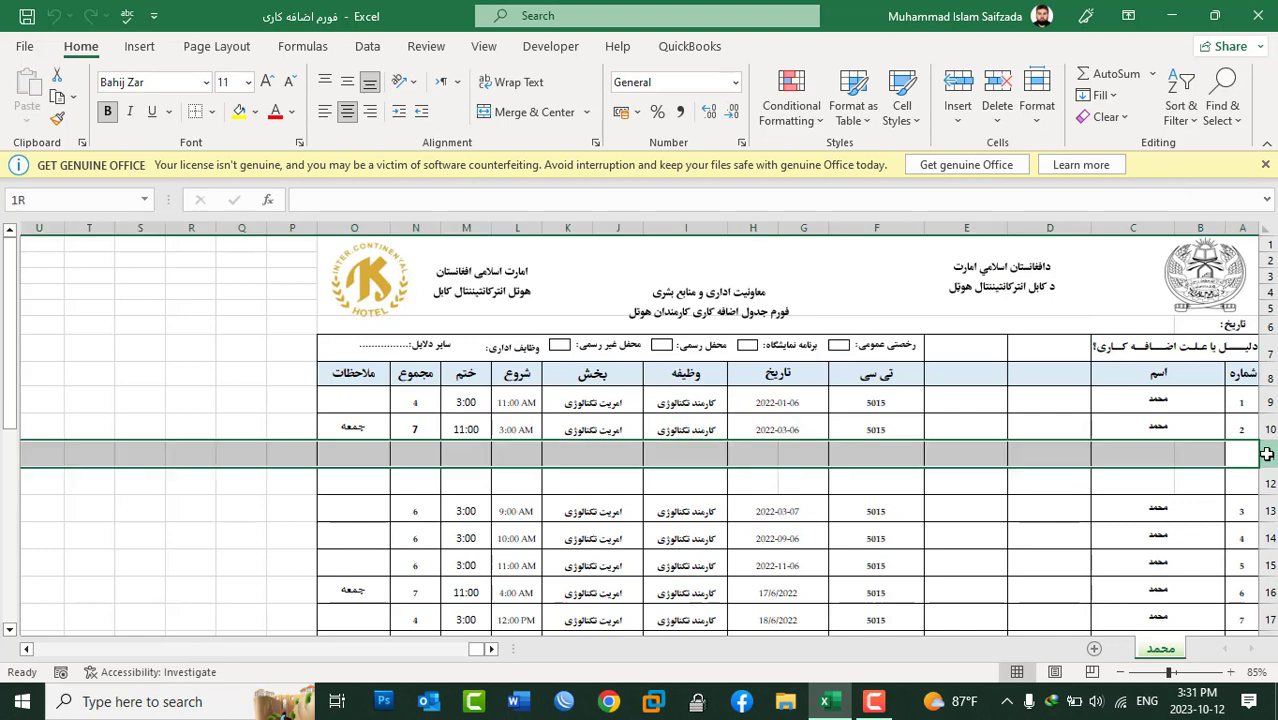
left_click_drag(1018, 226, 952, 219)
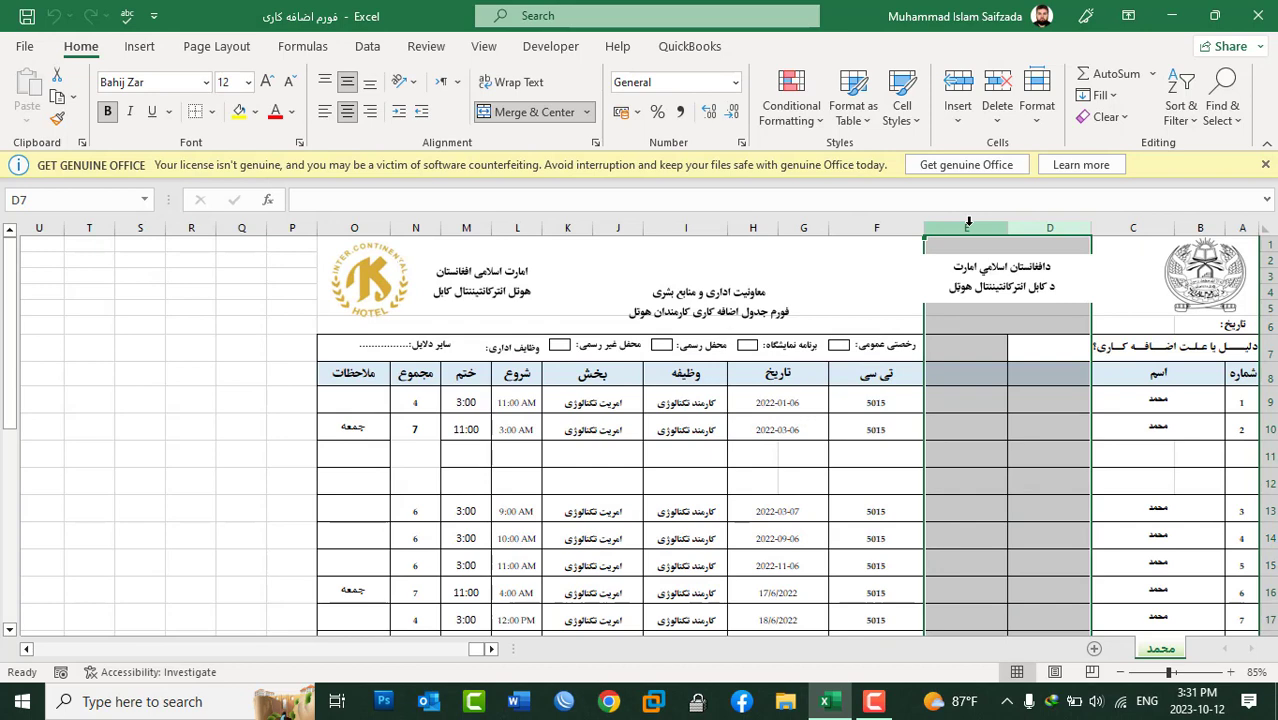
left_click_drag(1266, 455, 1260, 478)
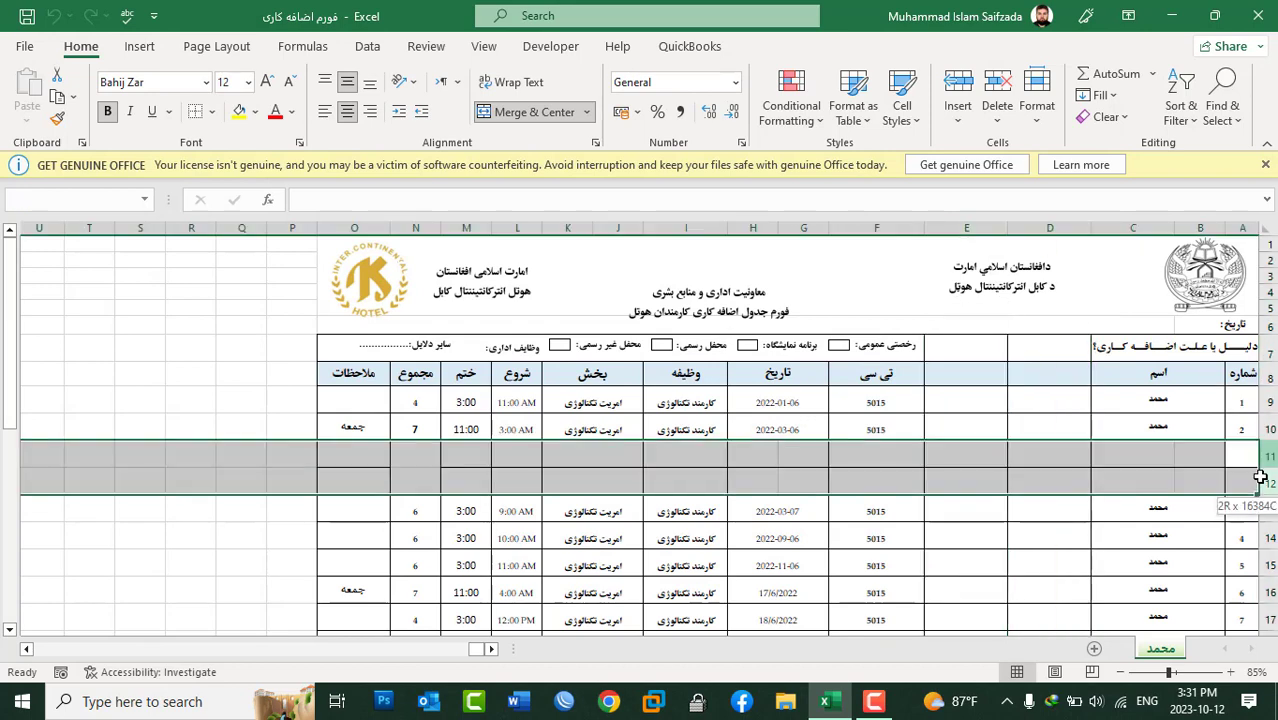
left_click(1236, 455)
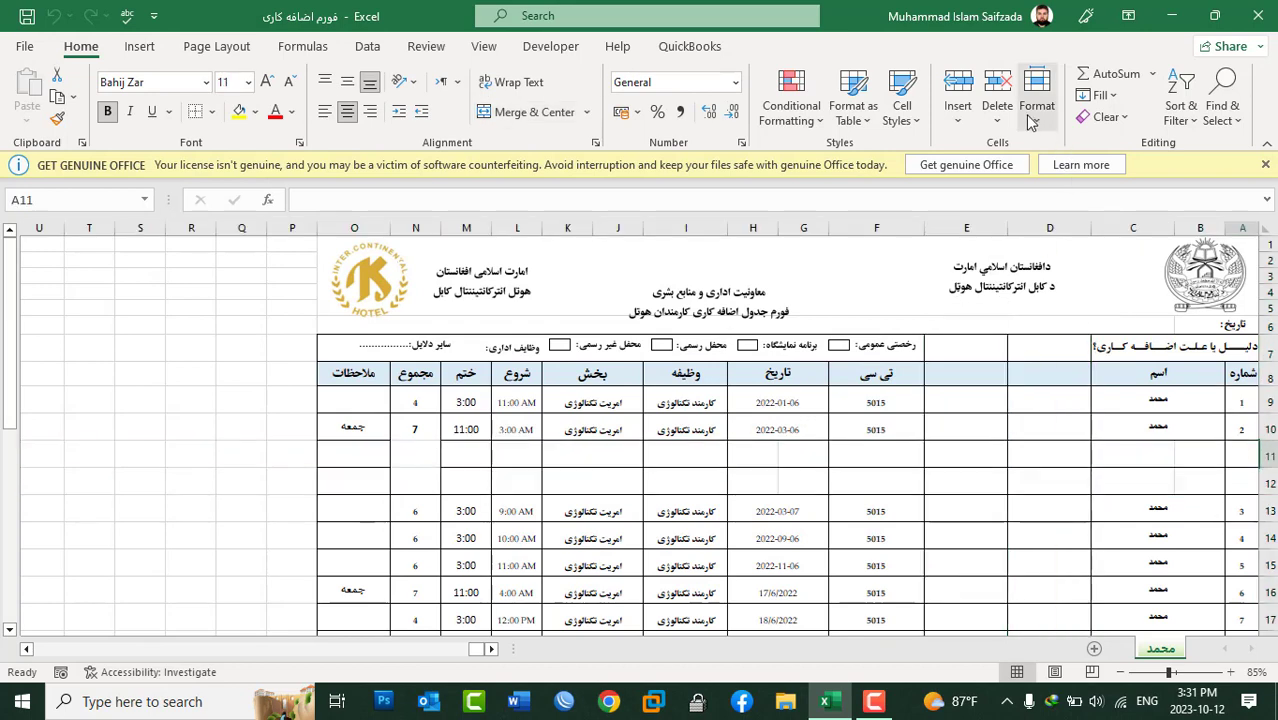
left_click(997, 118)
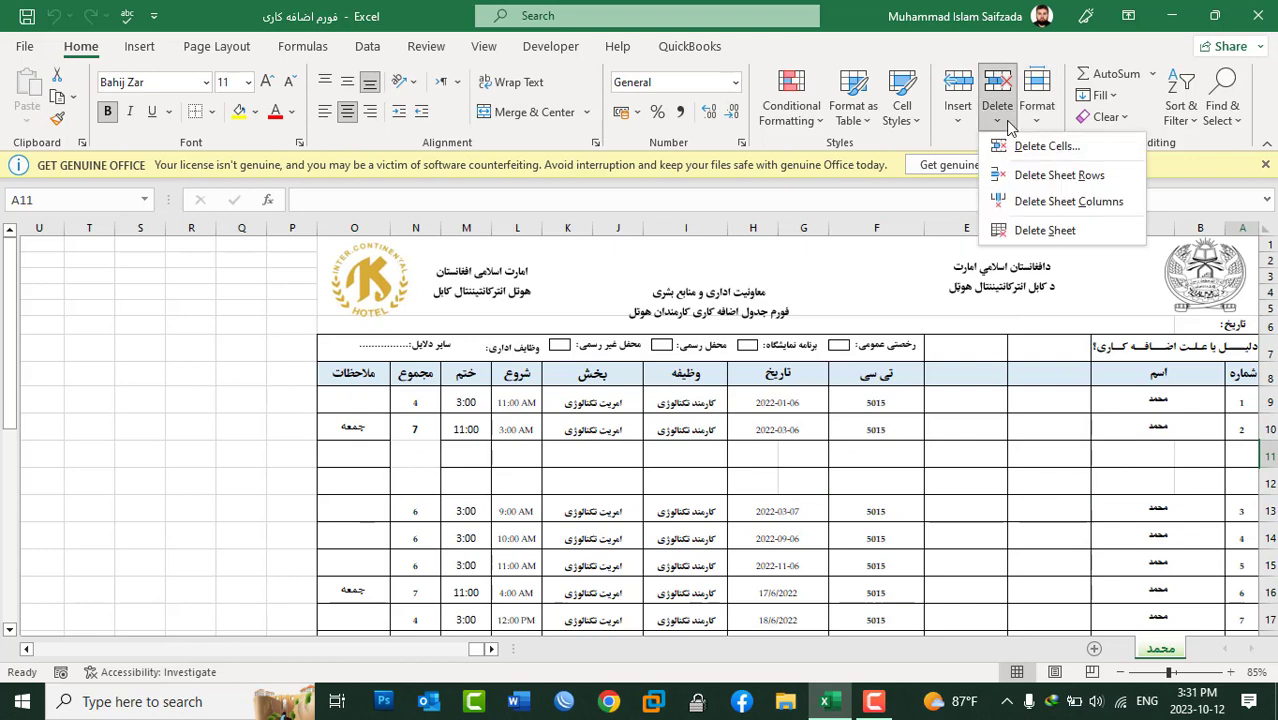
left_click(1008, 176)
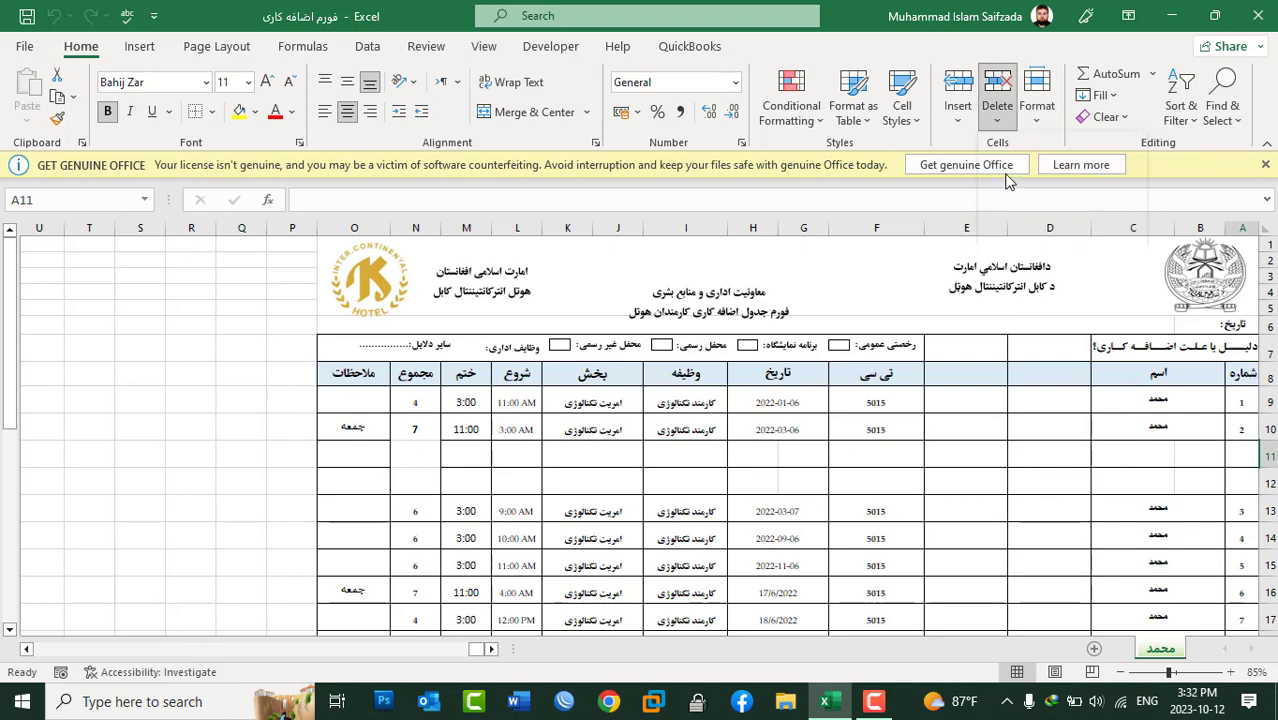
left_click(1005, 118)
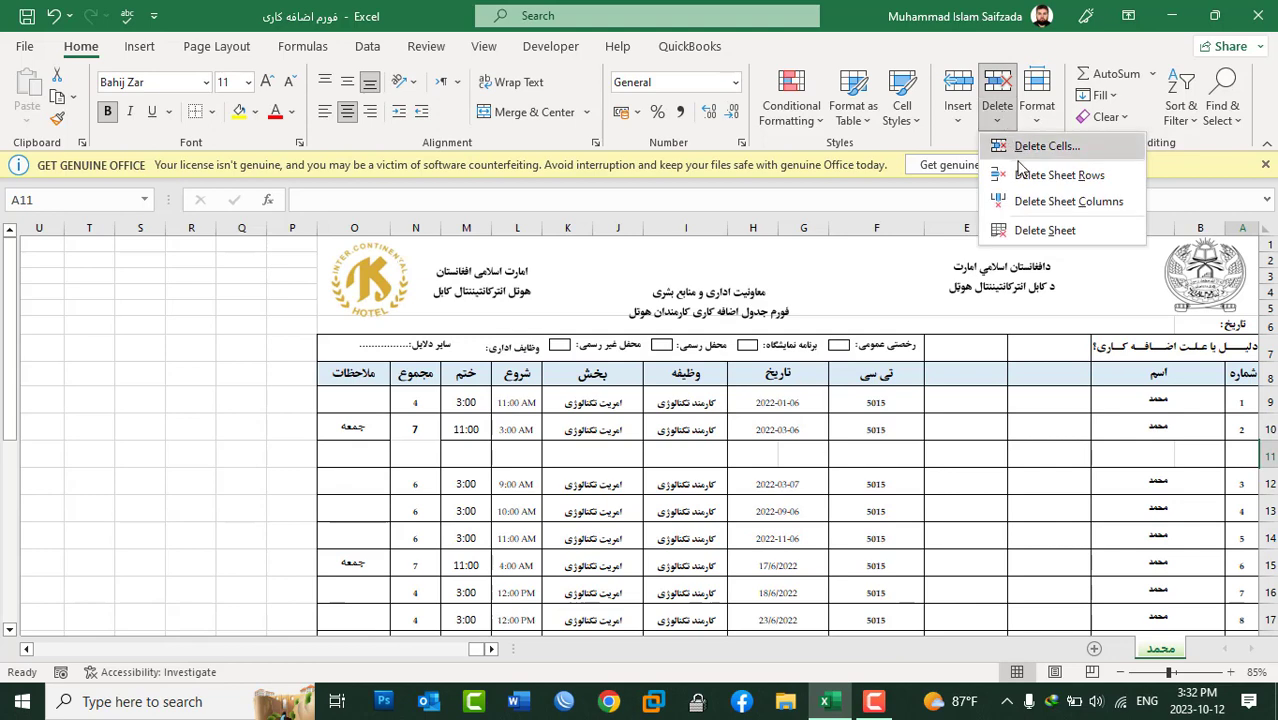
left_click(1010, 174)
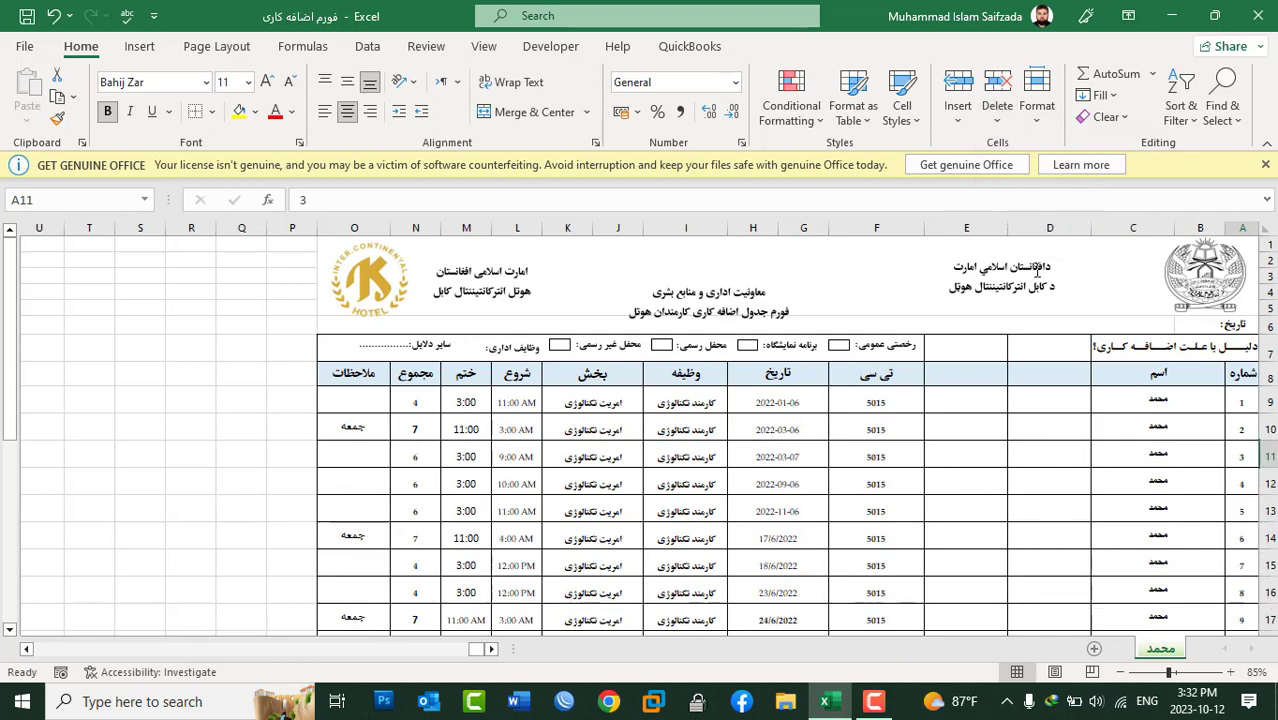
Delete the empty columns D and E using Delete Sheet Columns twice, then select D9
left_click(1046, 352)
left_click(997, 110)
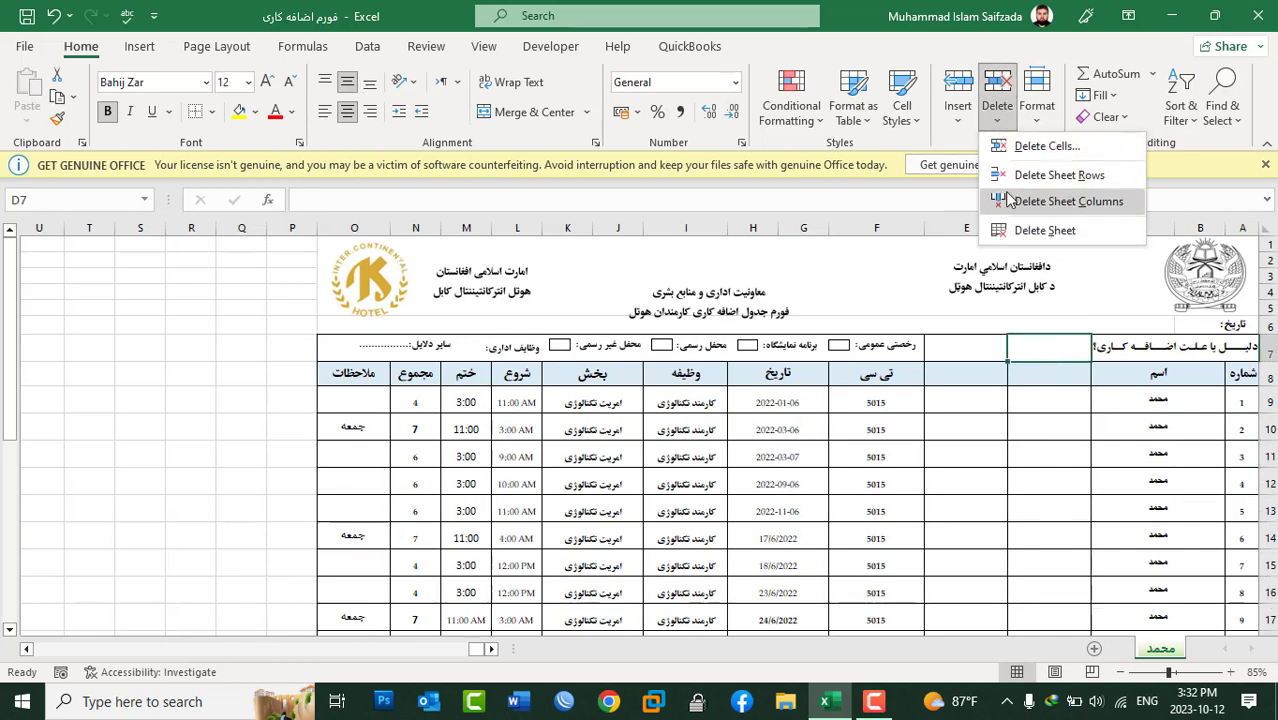
left_click(1010, 201)
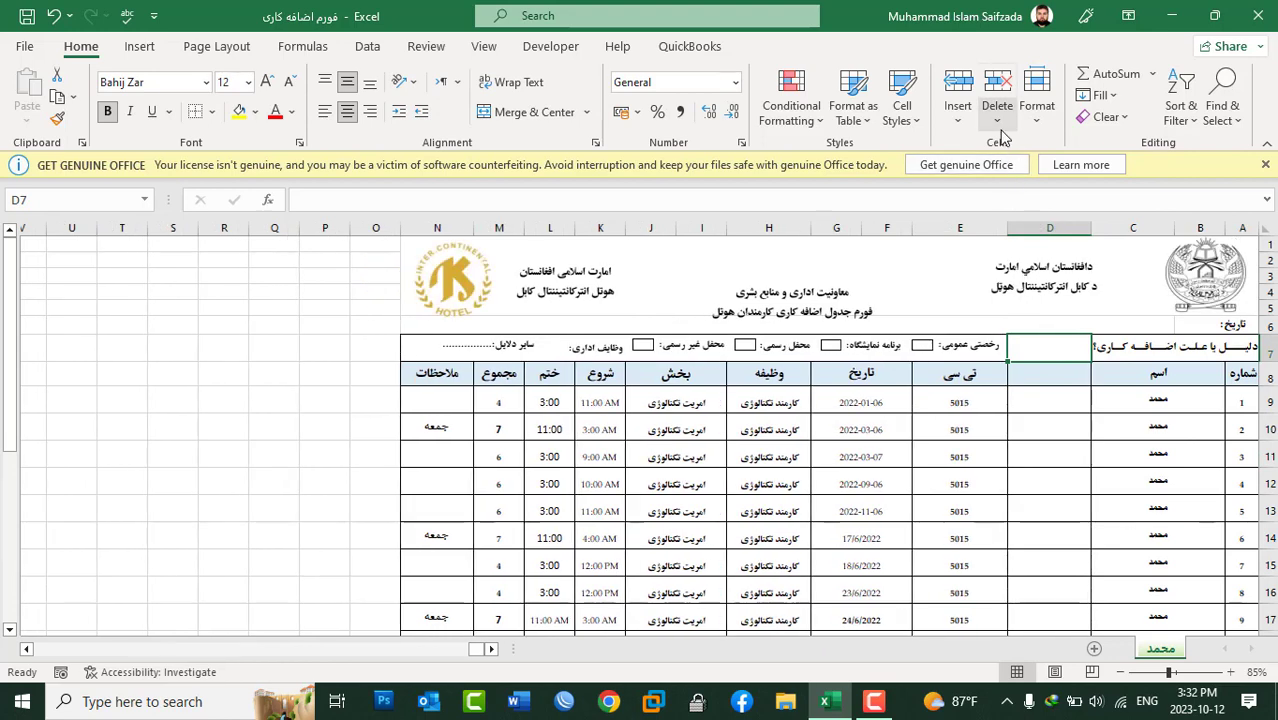
left_click(997, 110)
left_click(1020, 202)
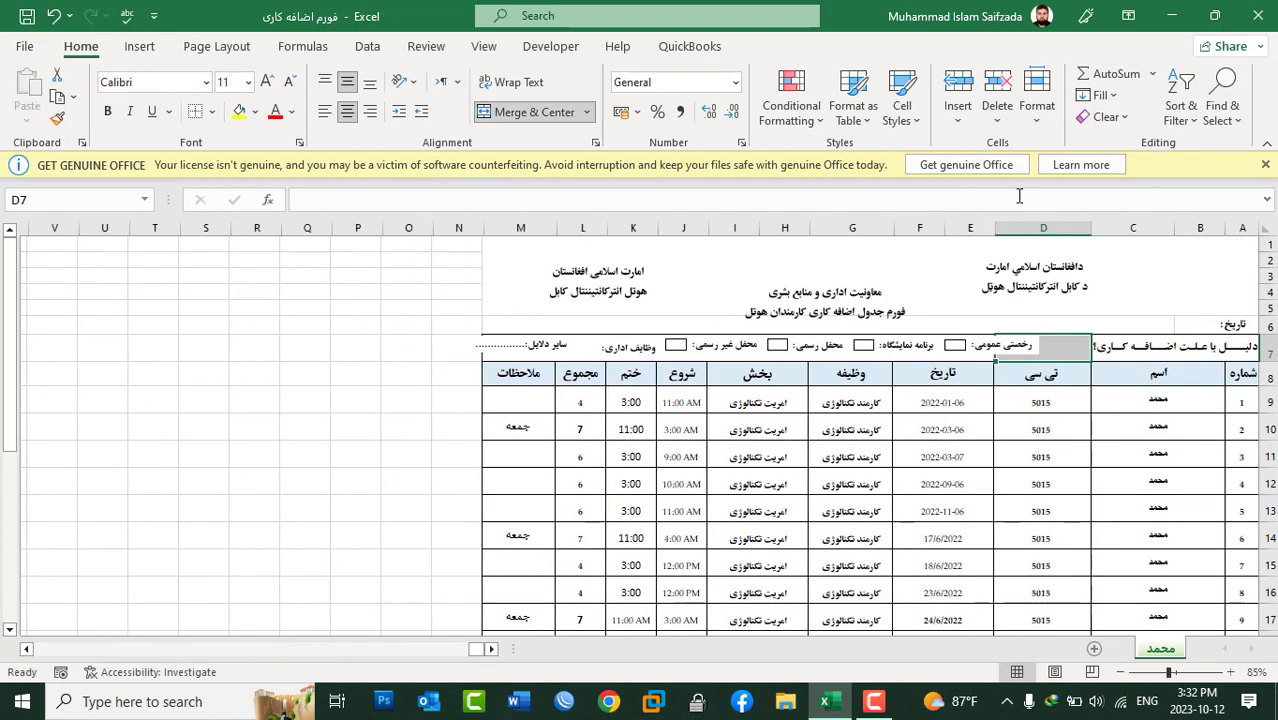
left_click(1000, 106)
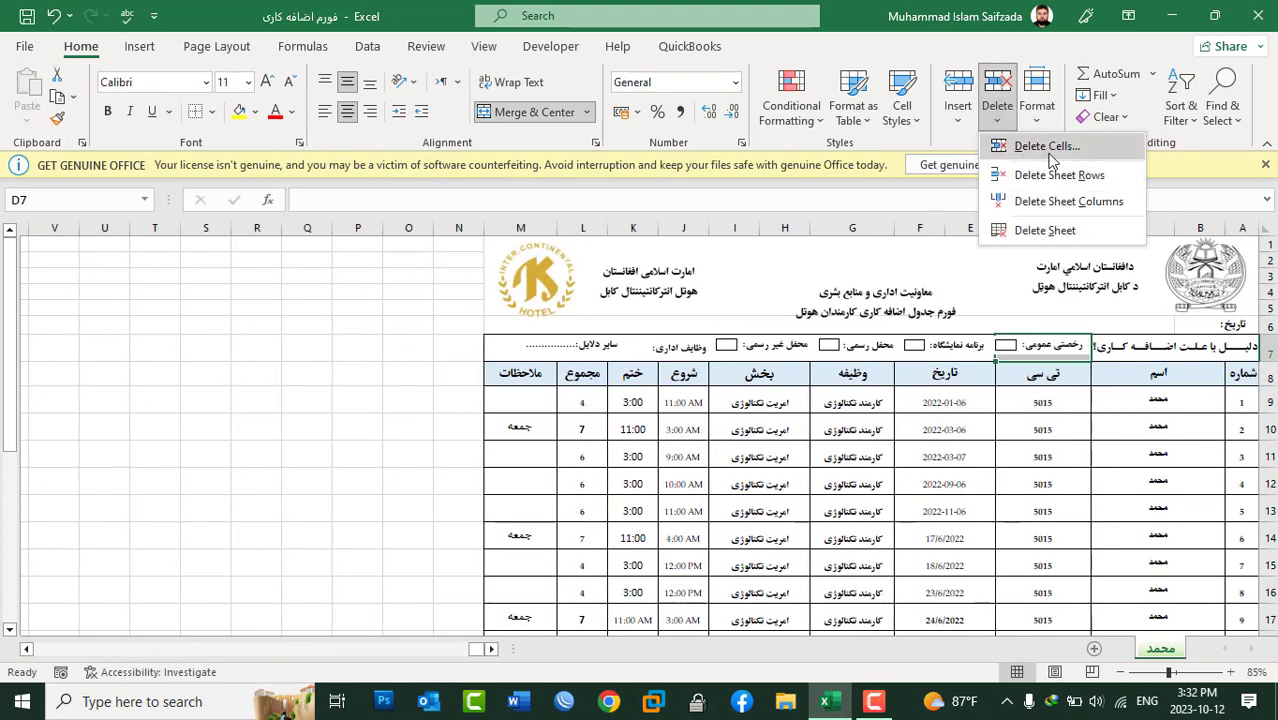
left_click(1042, 405)
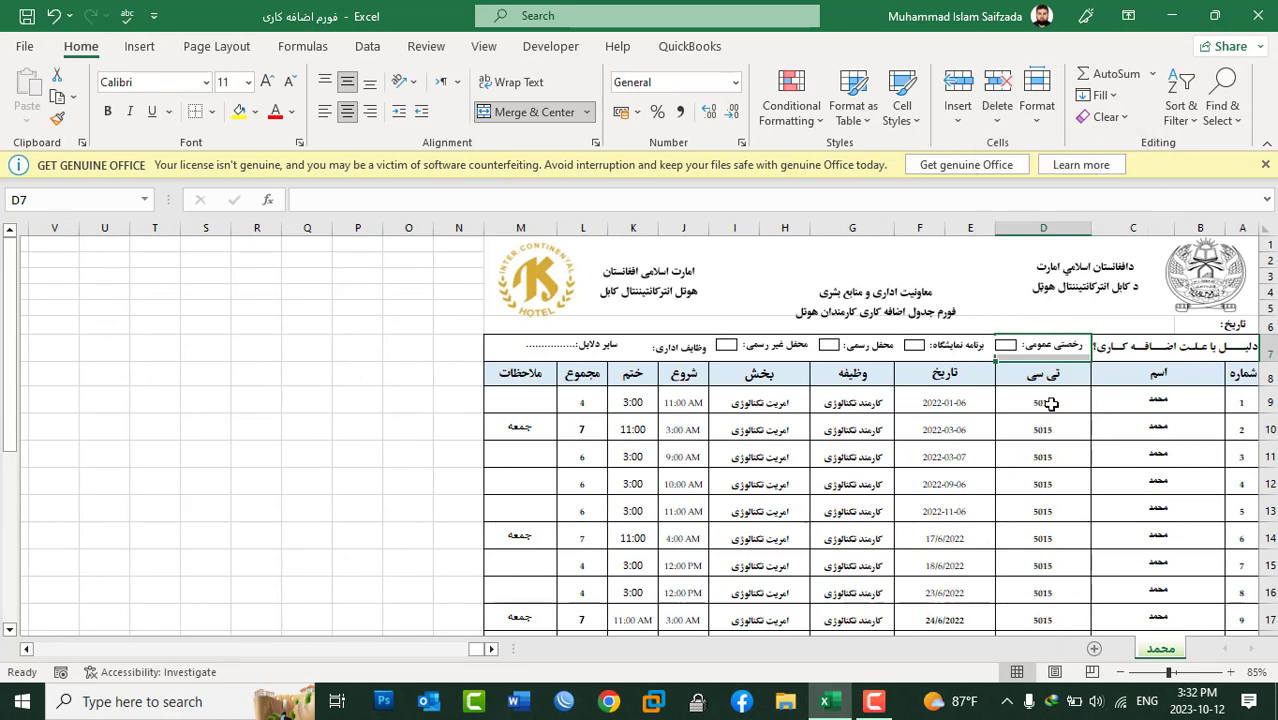
left_click(1042, 405)
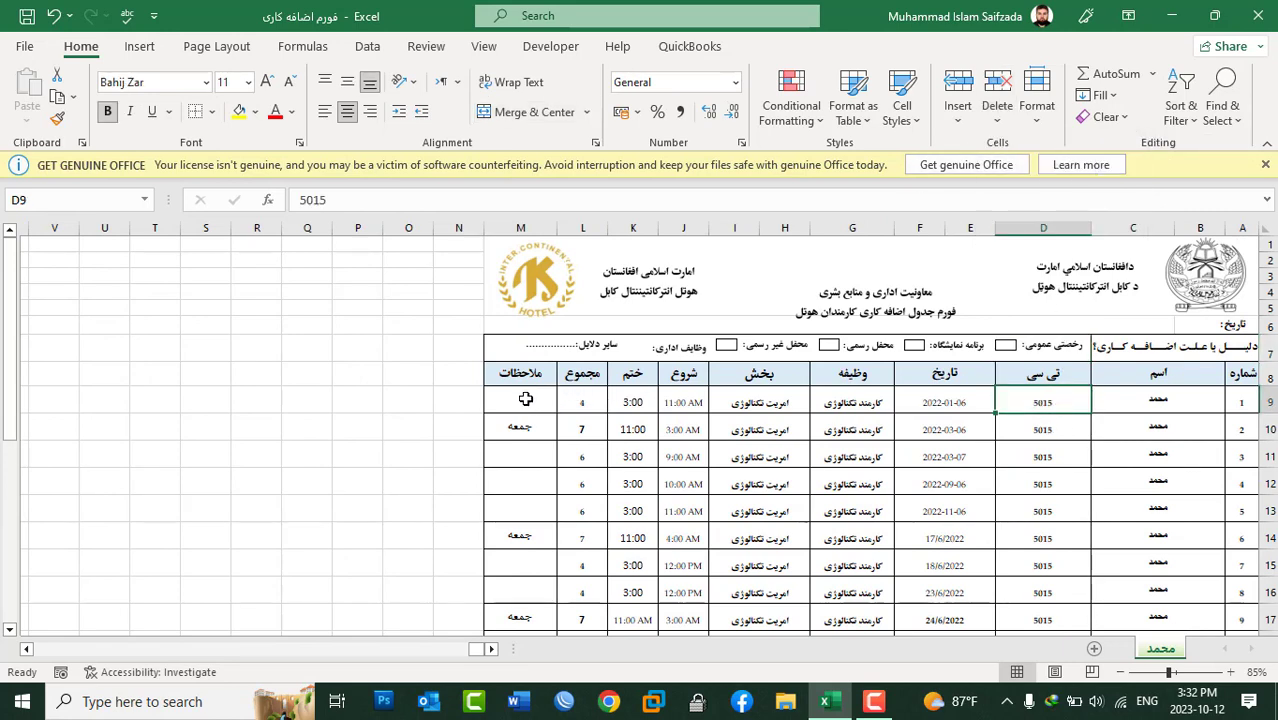
Delete cell J9 (11:00 AM) with Shift cells right, then undo it
left_click(680, 402)
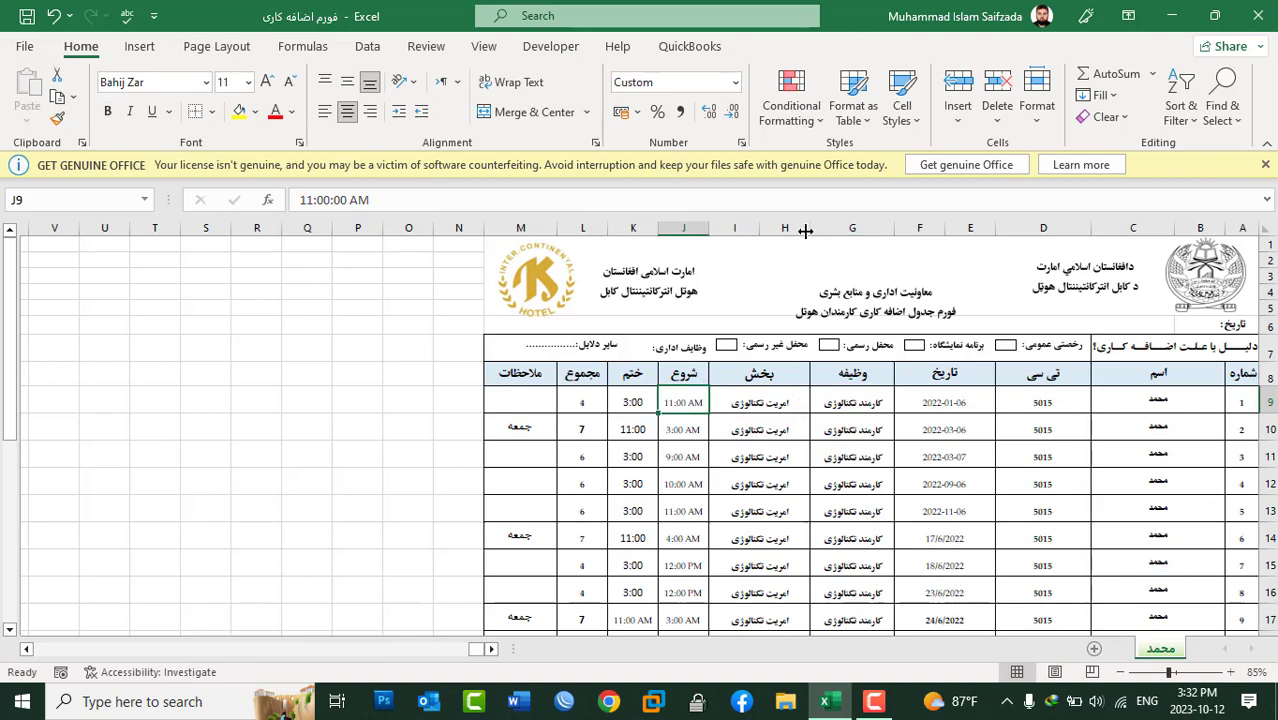
left_click(995, 118)
left_click(1024, 148)
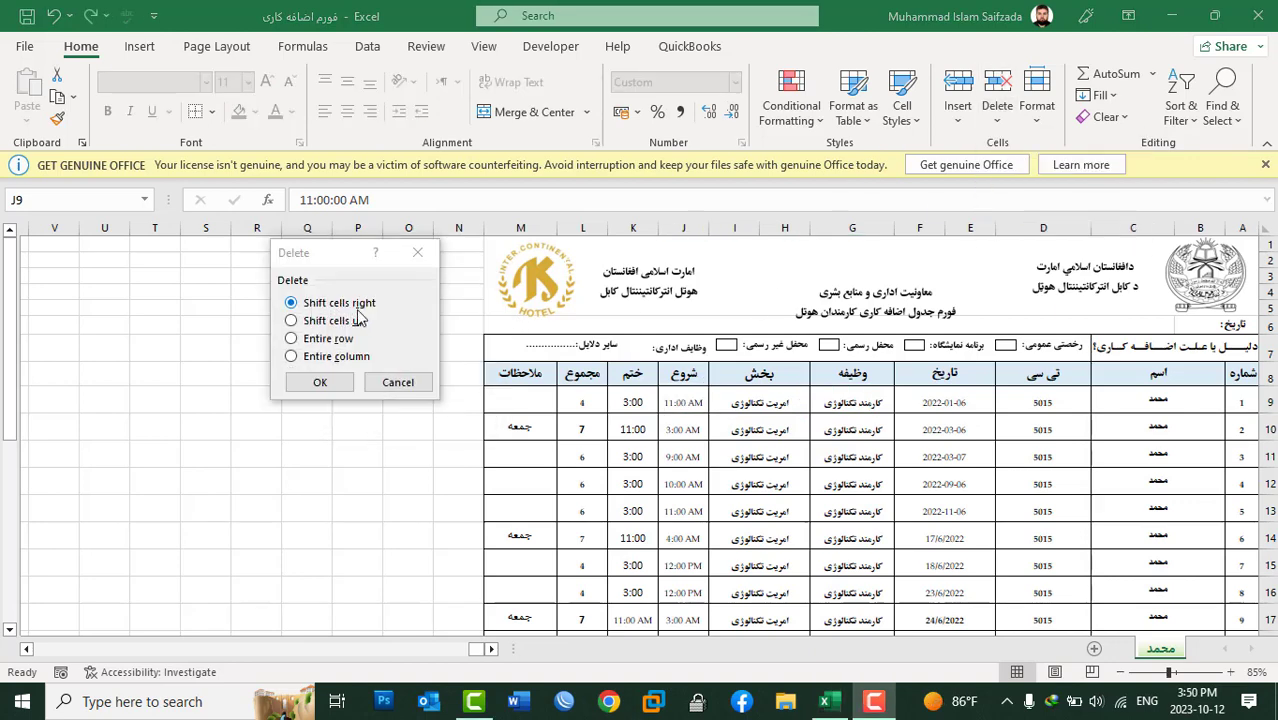
left_click(310, 268)
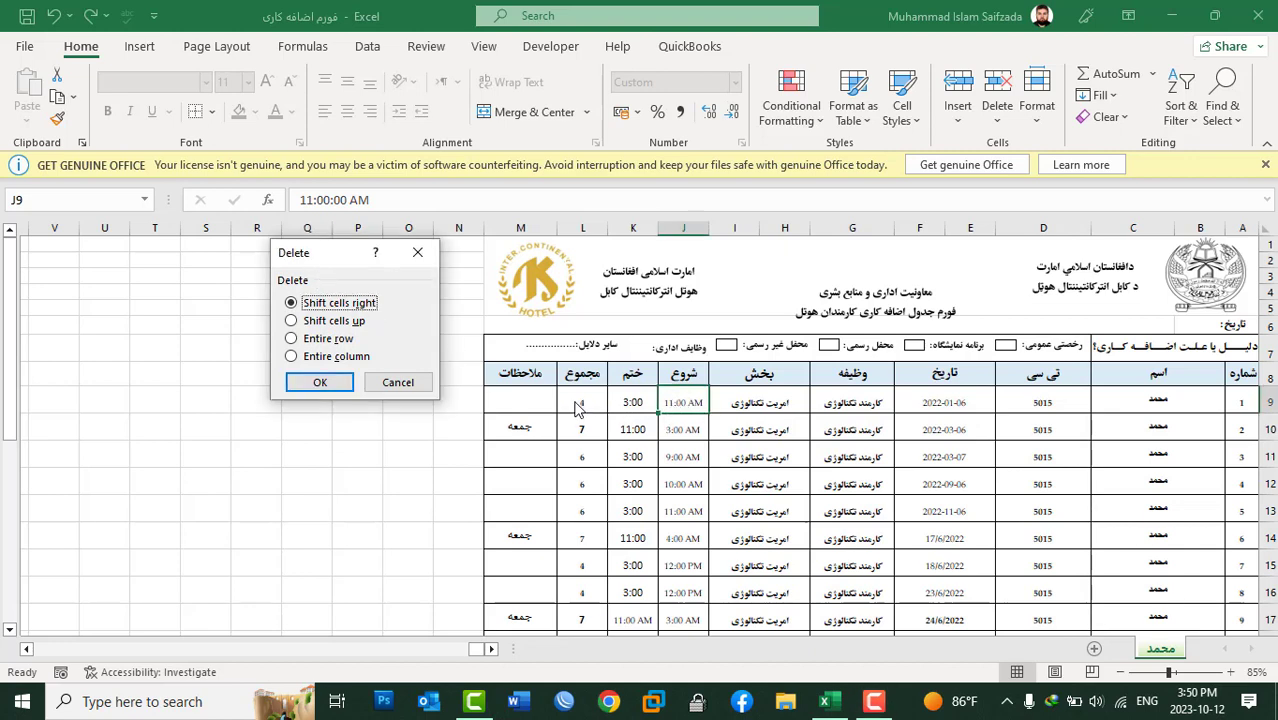
left_click(320, 383)
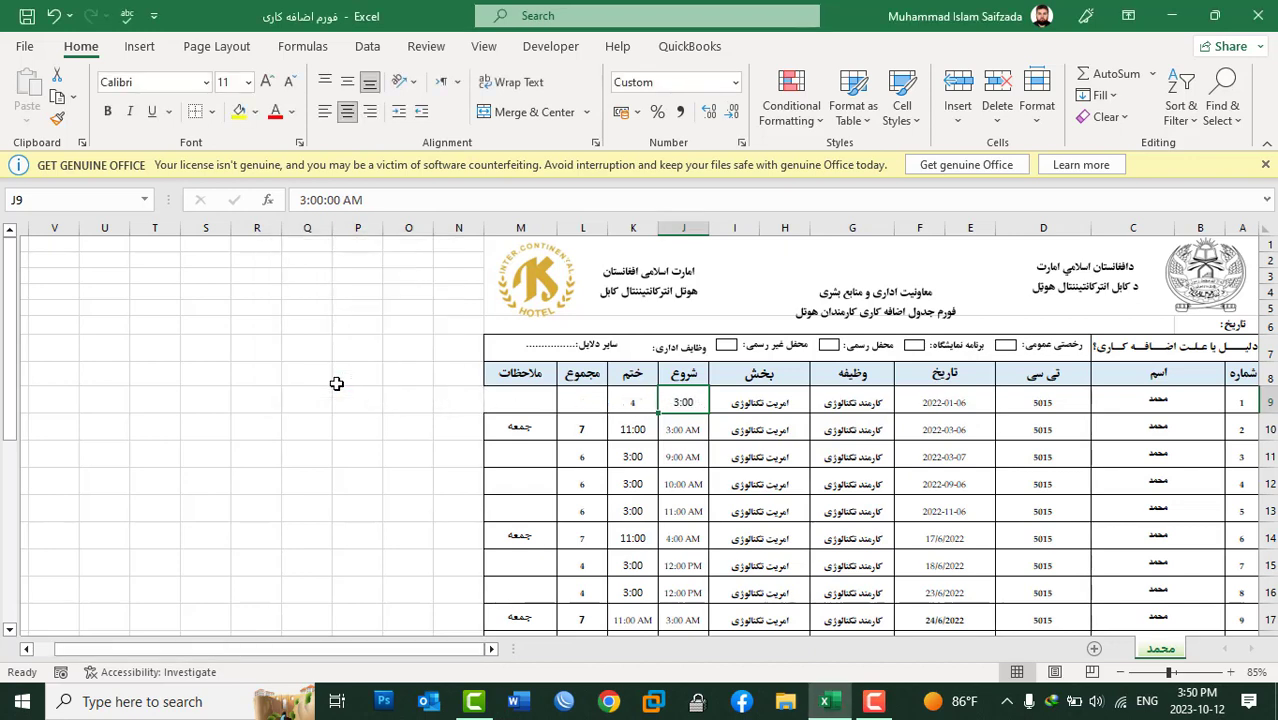
key("ctrl+z")
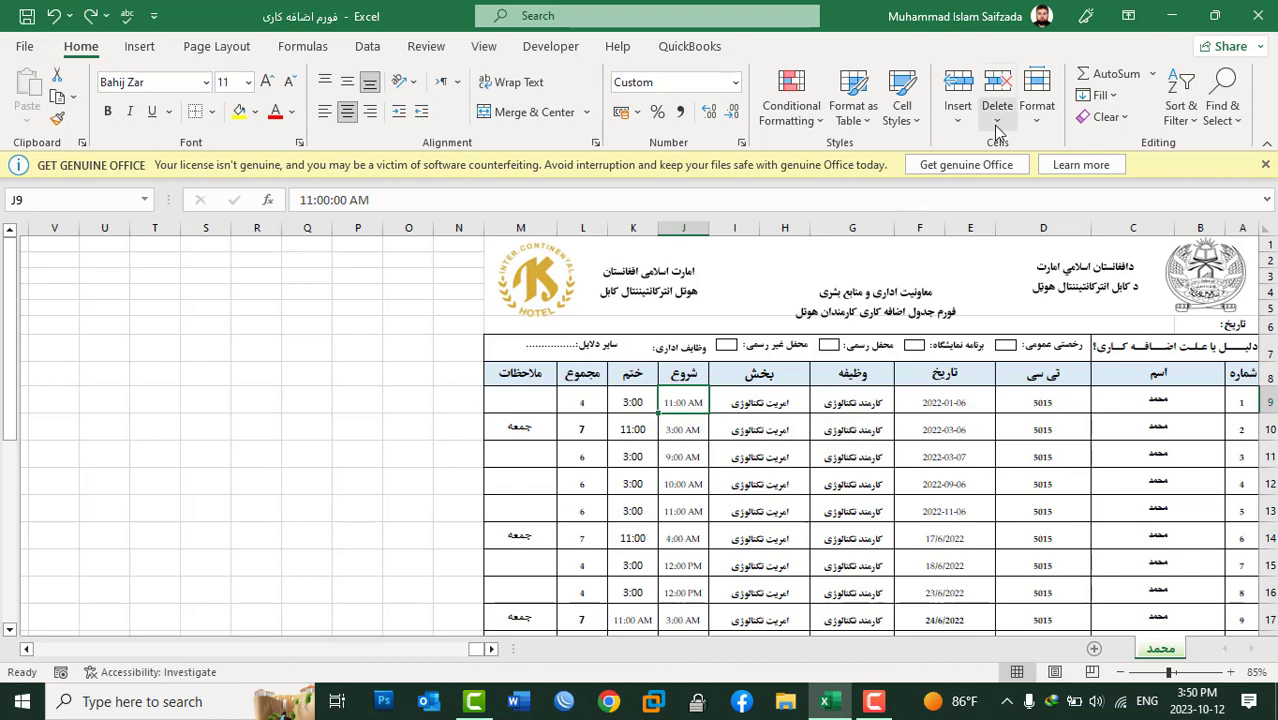
Reopen Delete Cells for J9 and choose Shift cells up
left_click(997, 128)
left_click(1005, 143)
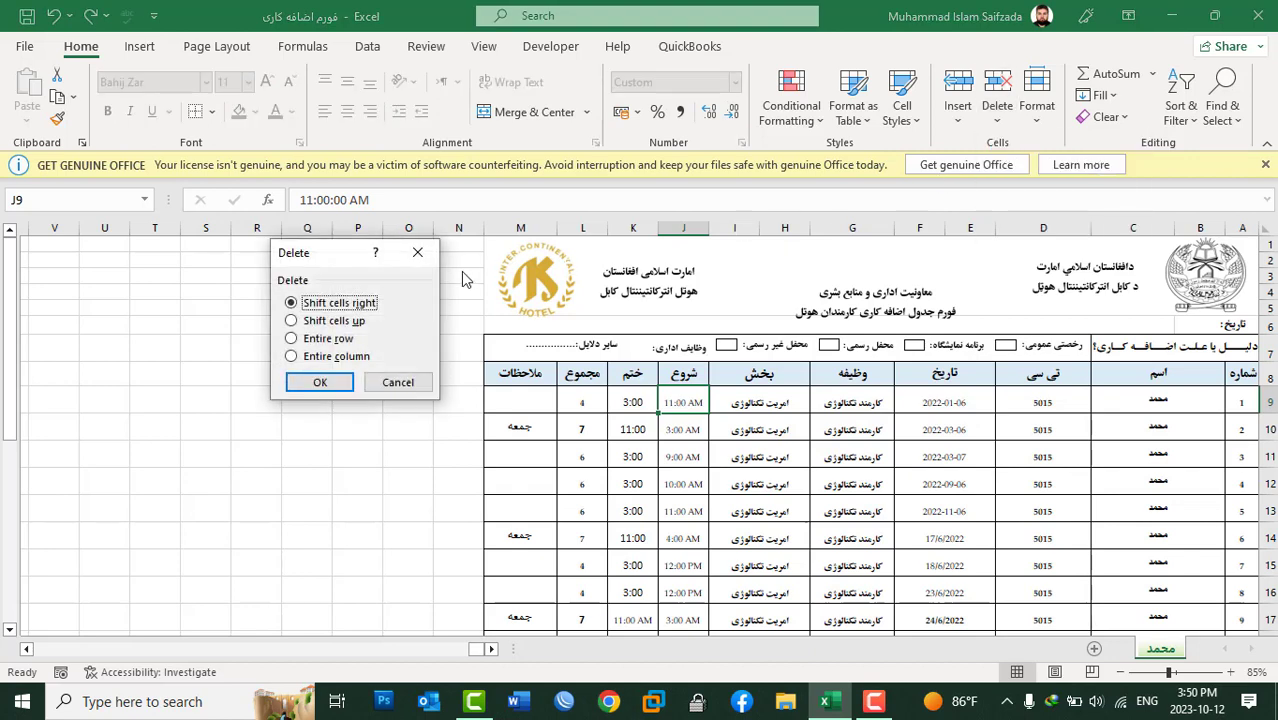
left_click(332, 321)
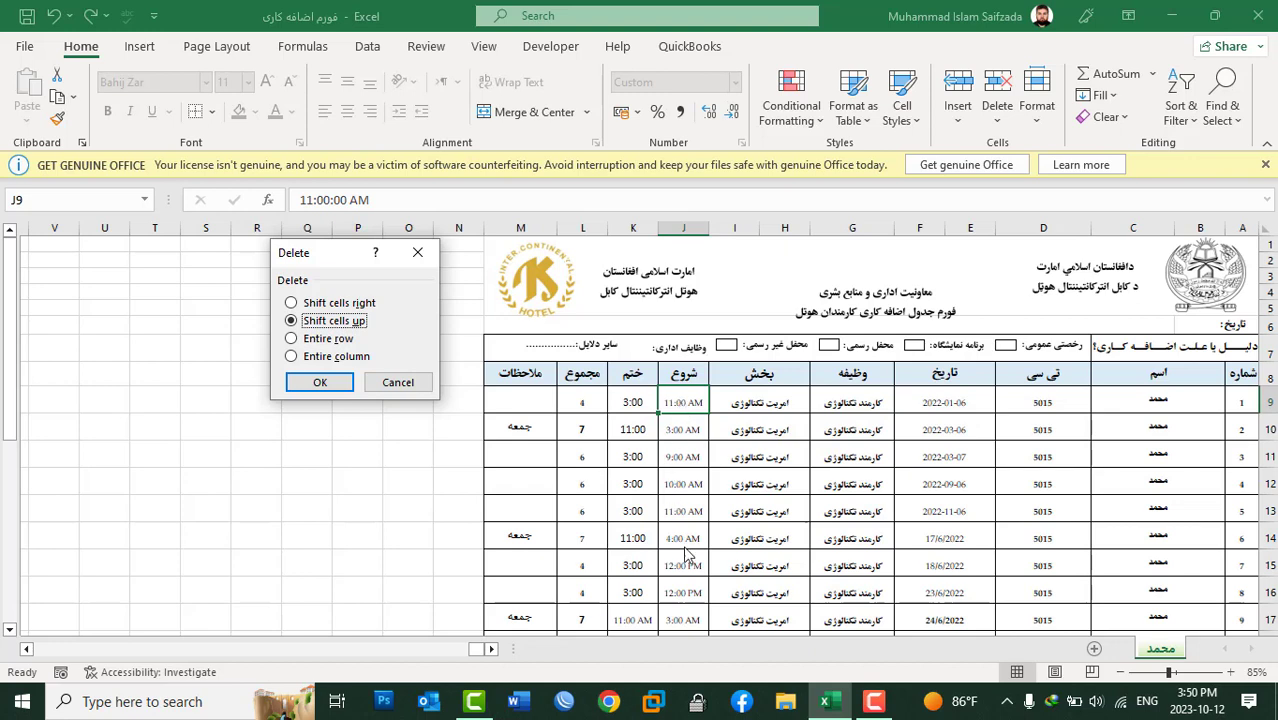
Undo the deletion of J9 so its 11:00 AM time returns, and bring up the Delete Cells dialog
left_click(308, 384)
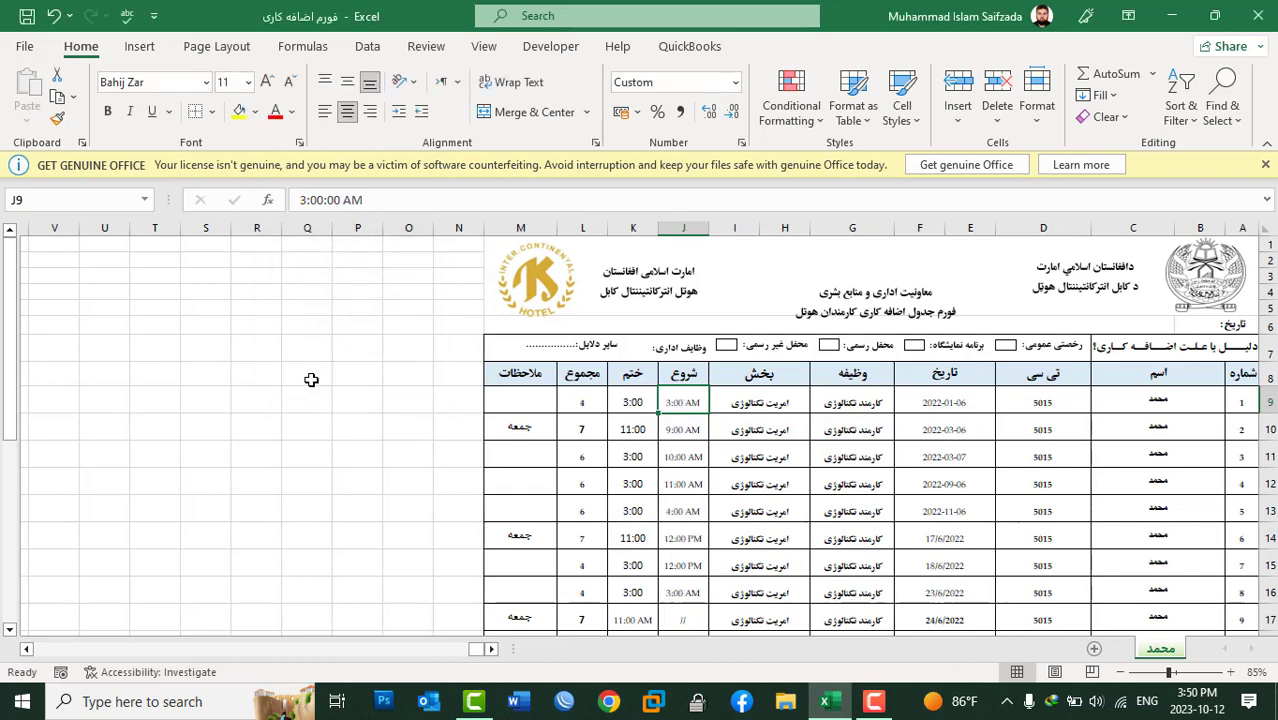
key("ctrl+z")
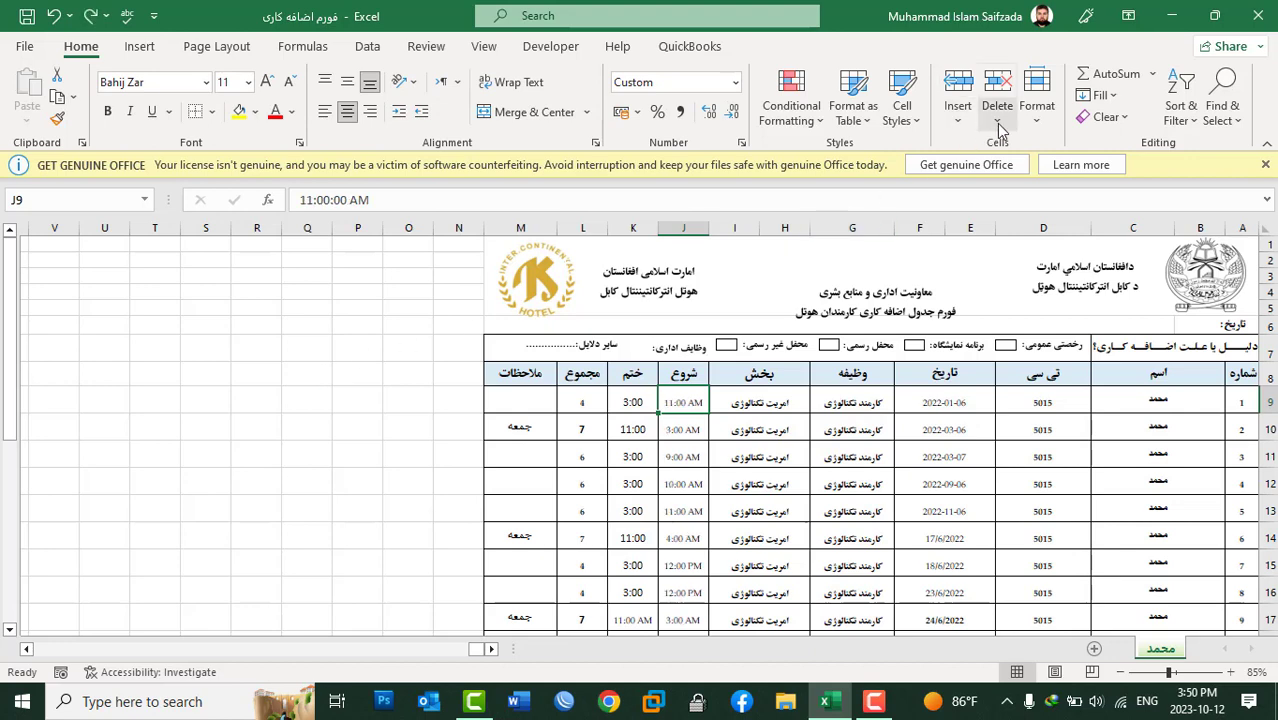
left_click(999, 124)
left_click(1040, 146)
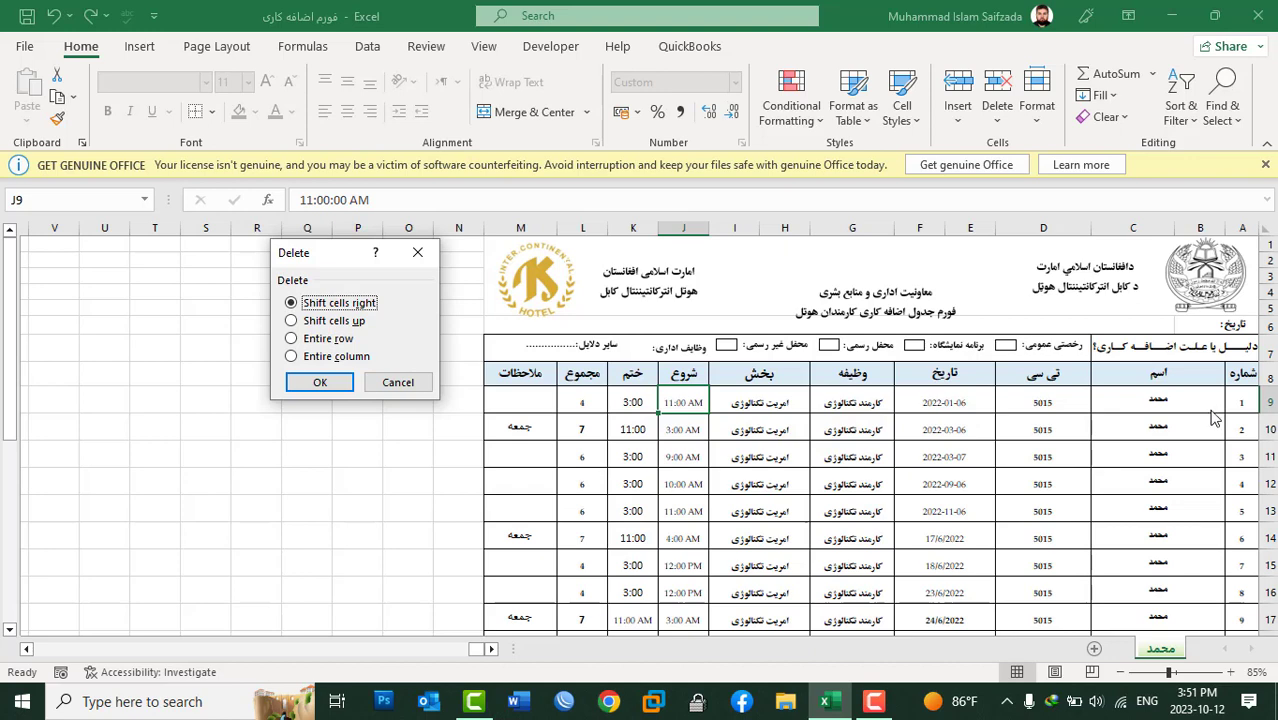
Delete the entire first data row (row 9) of the overtime table, then undo it
left_click(323, 341)
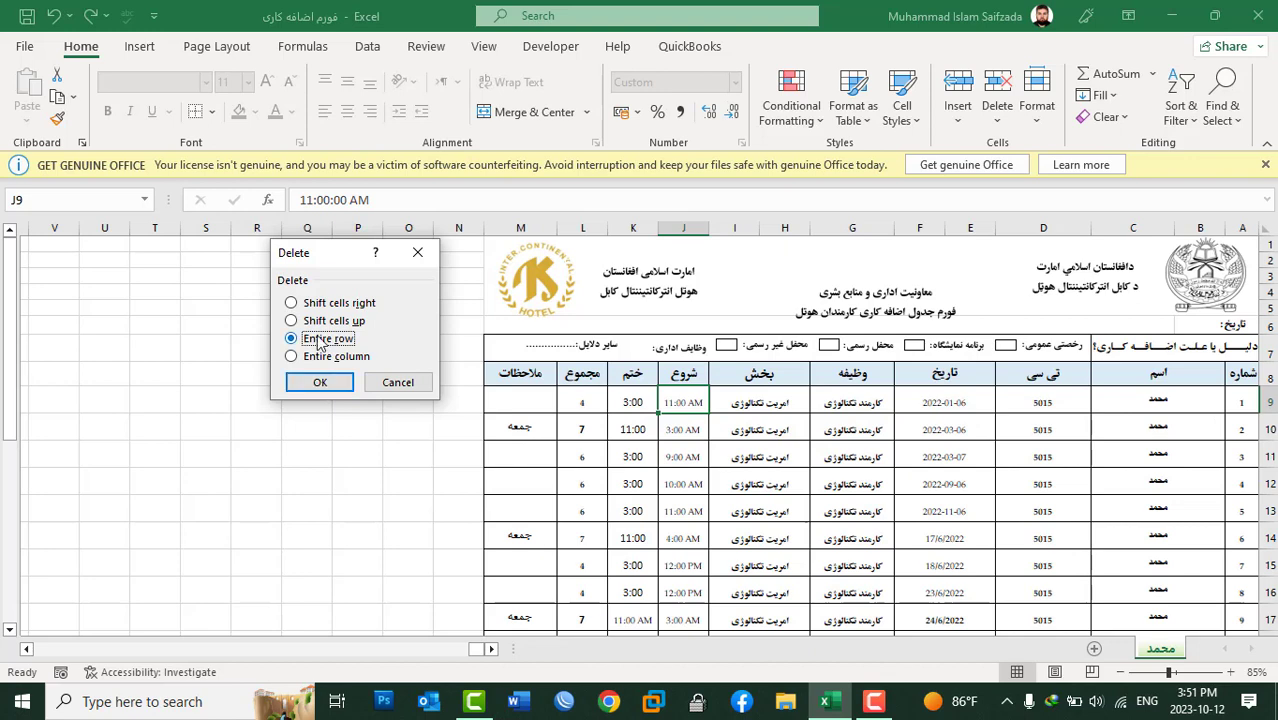
left_click(322, 382)
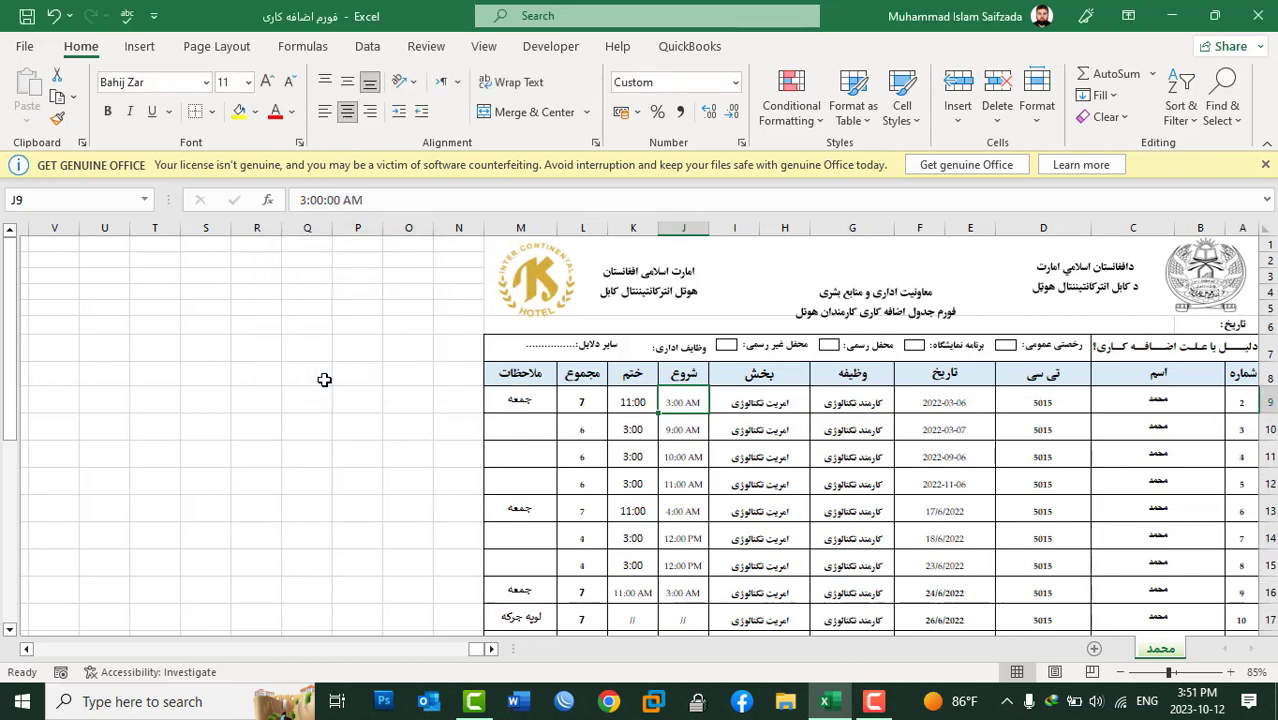
key("ctrl+z")
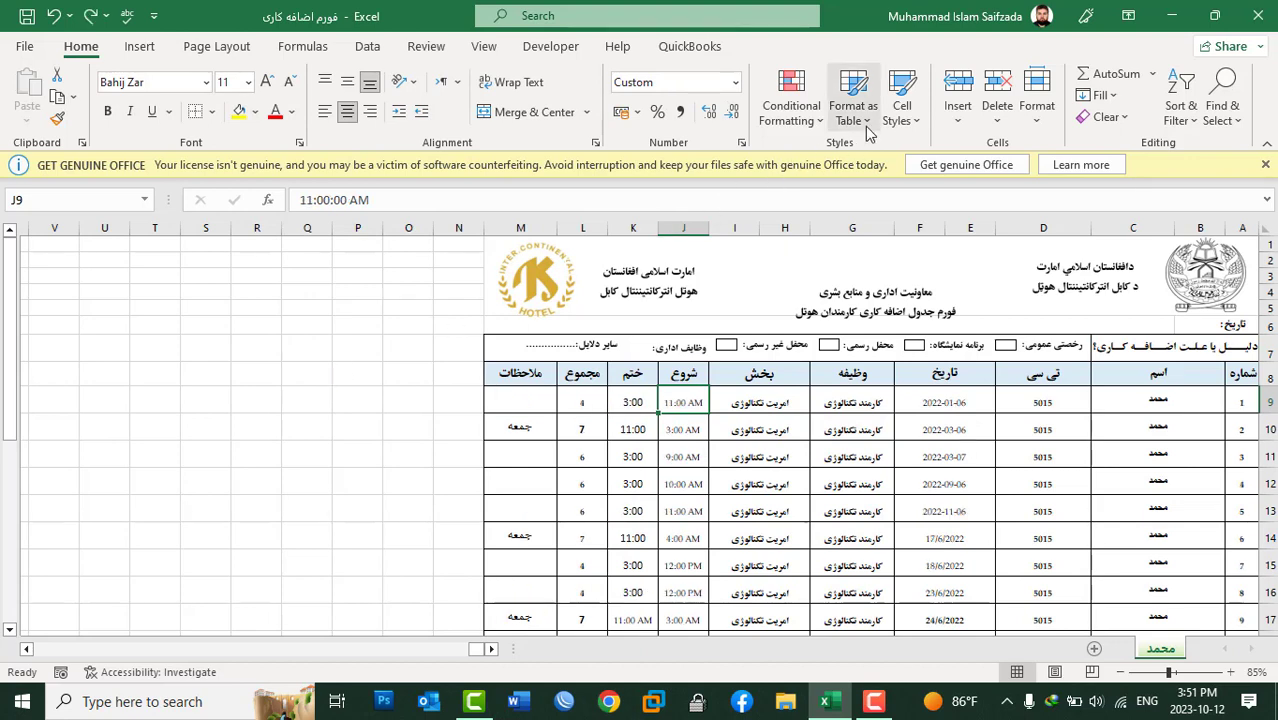
Delete the entire شروع start-time column J through Delete Cells, then undo the deletion
left_click(997, 120)
left_click(1000, 145)
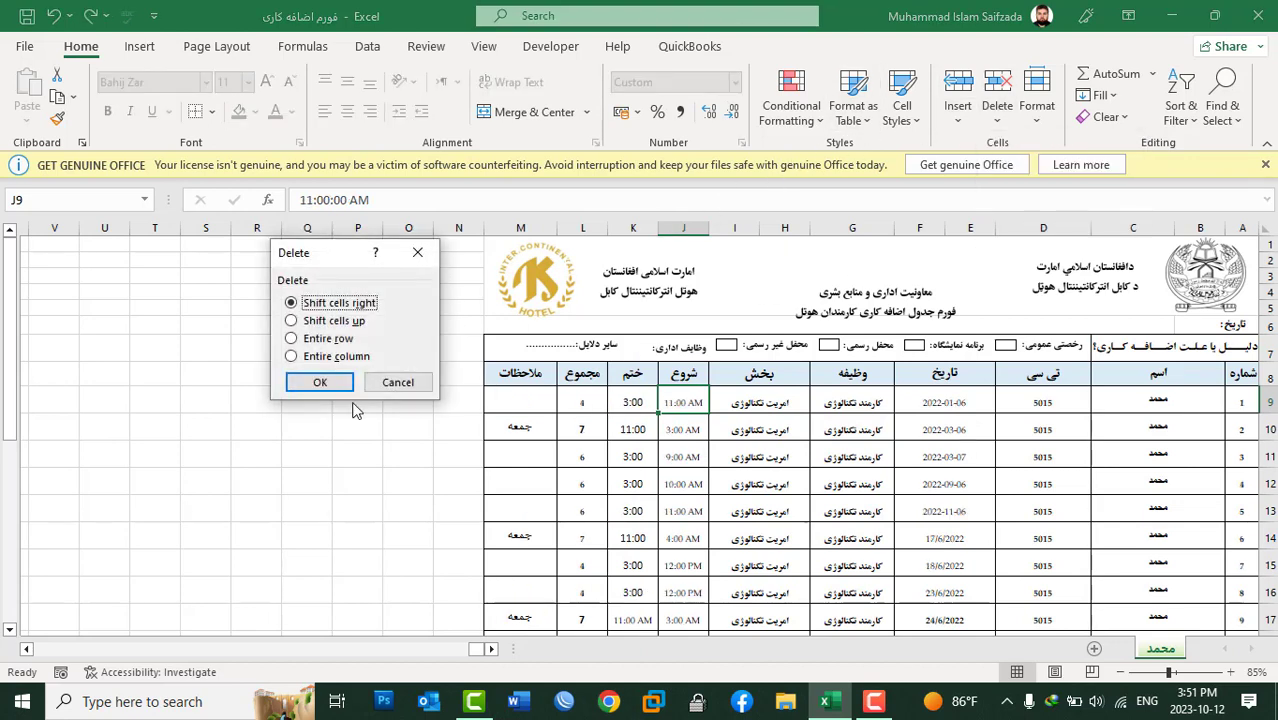
left_click(346, 360)
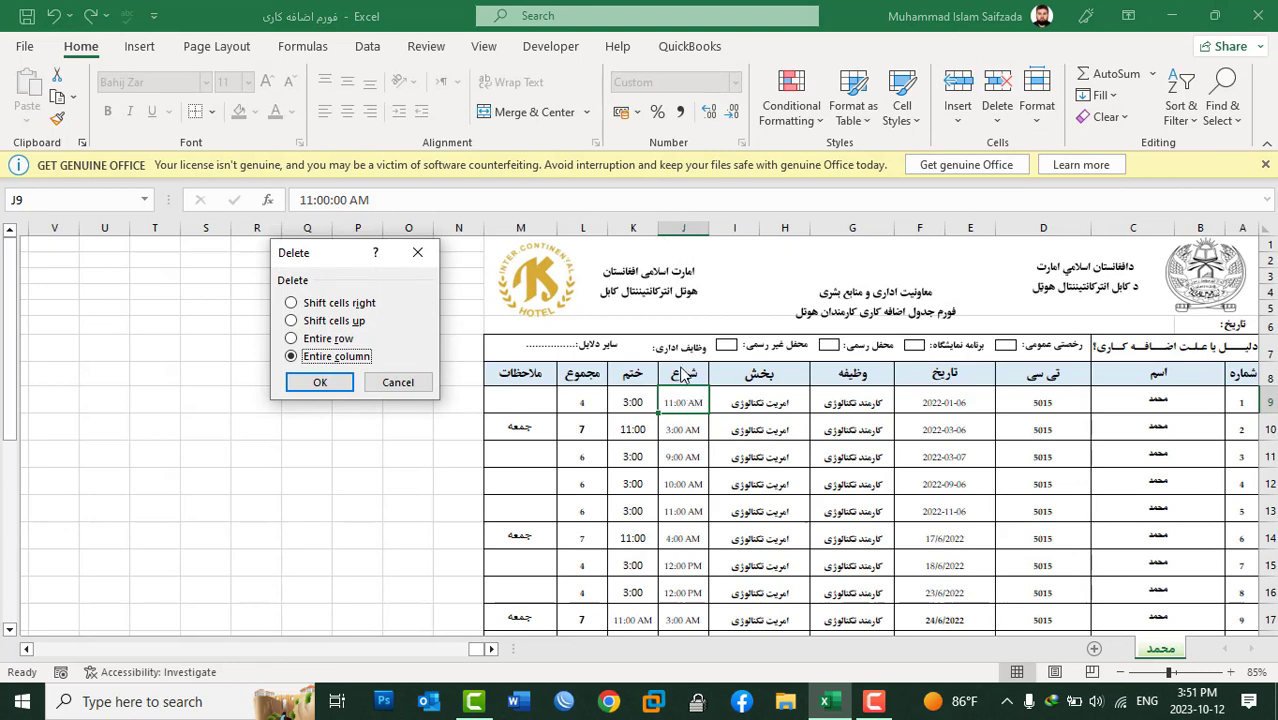
left_click(319, 385)
left_click(316, 387)
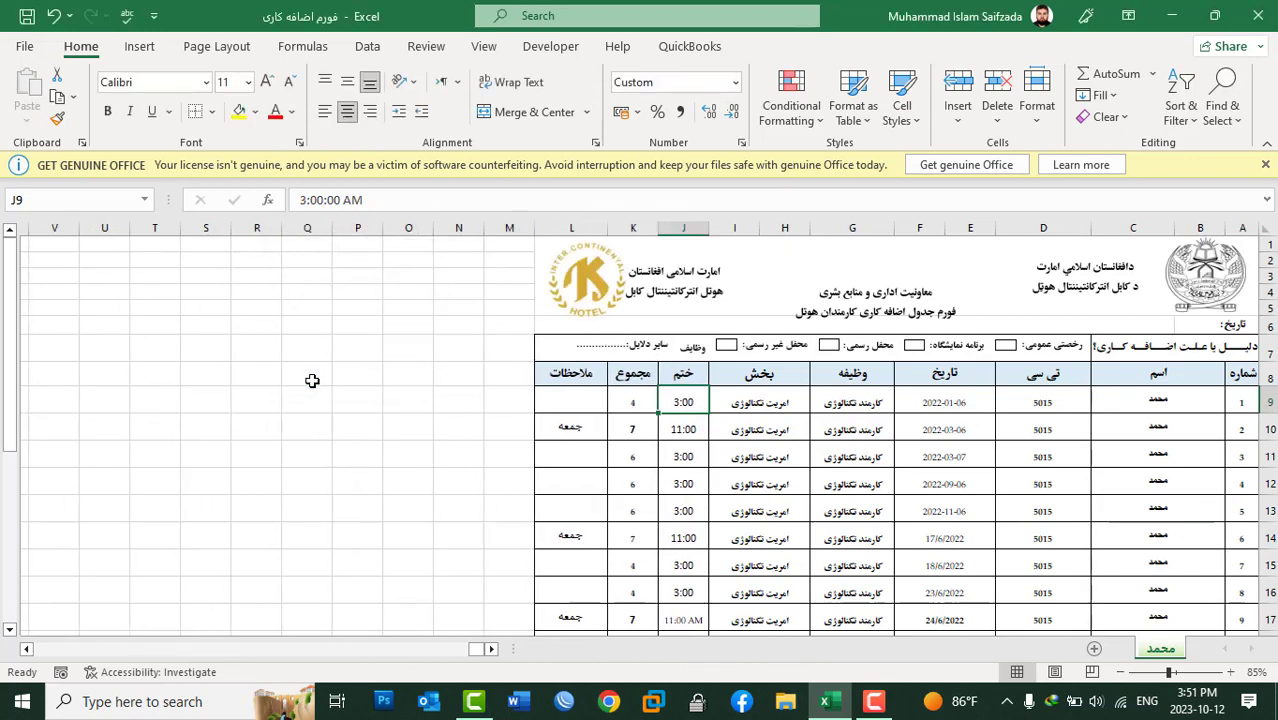
key("ctrl+z")
Cancel the Delete Cells dialog and look through the Delete and محمد sheet options without deleting anything
left_click(997, 112)
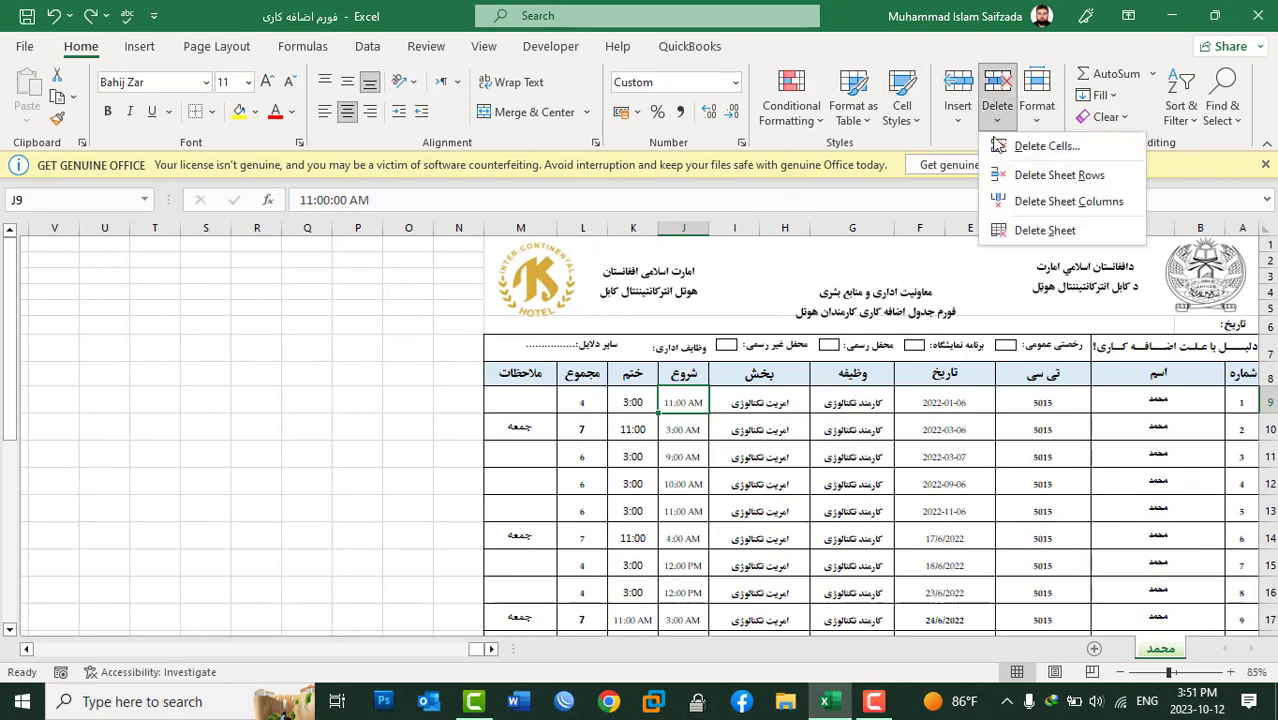
left_click(999, 146)
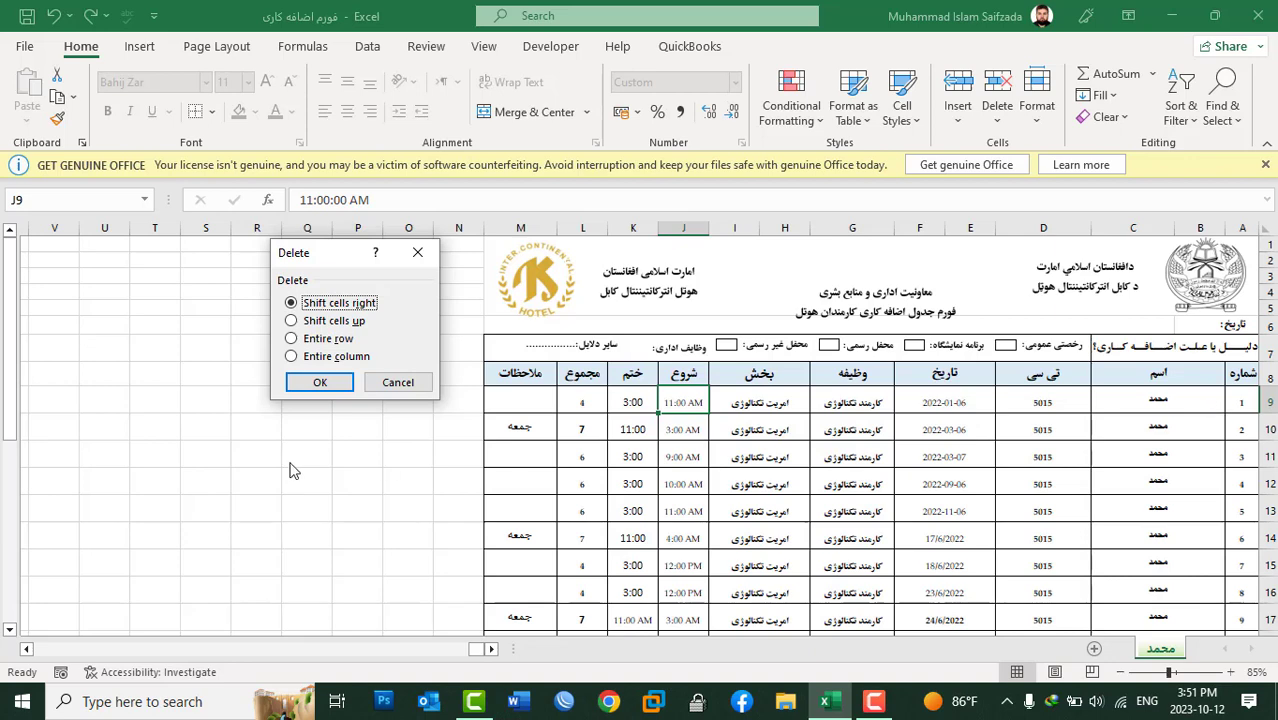
left_click(404, 383)
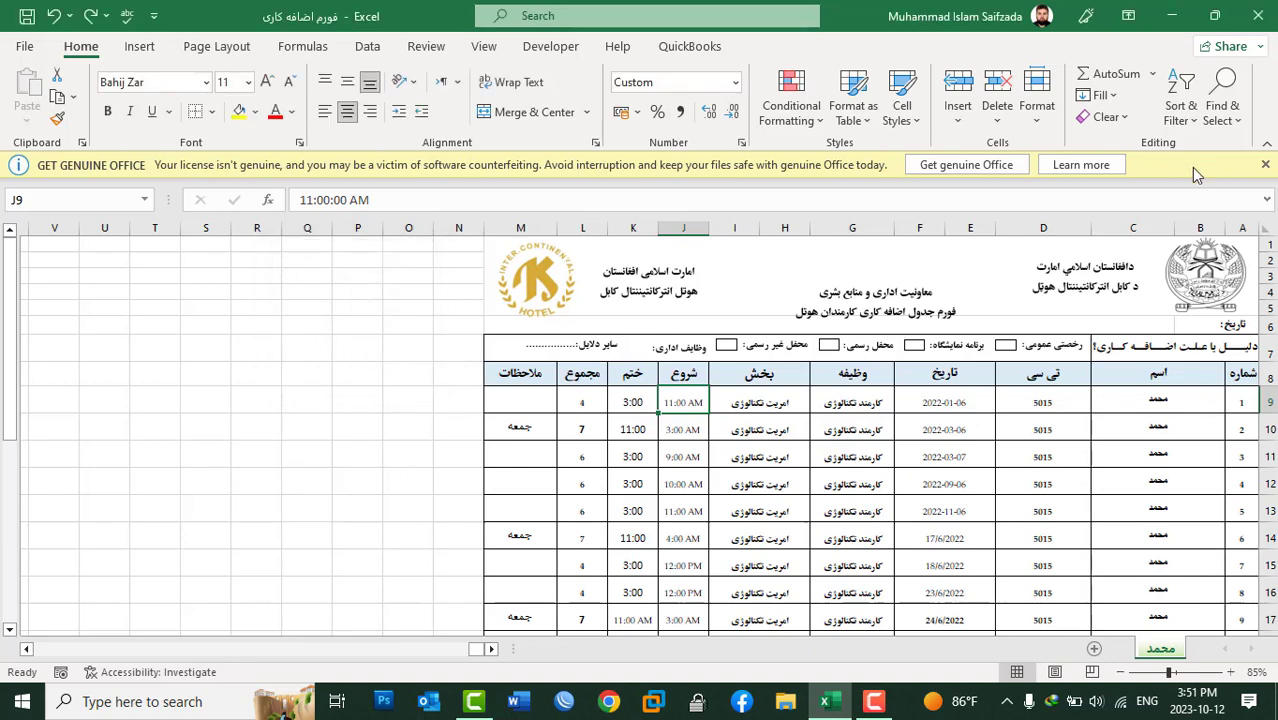
left_click(997, 118)
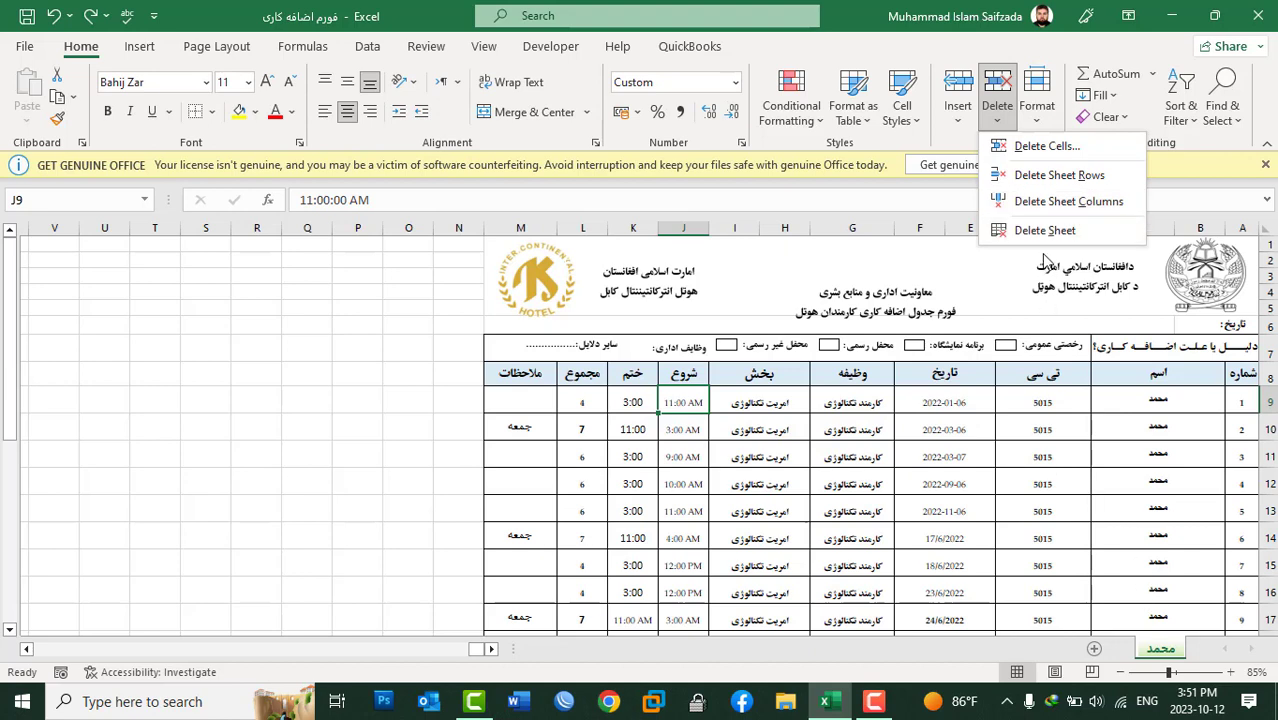
right_click(1168, 655)
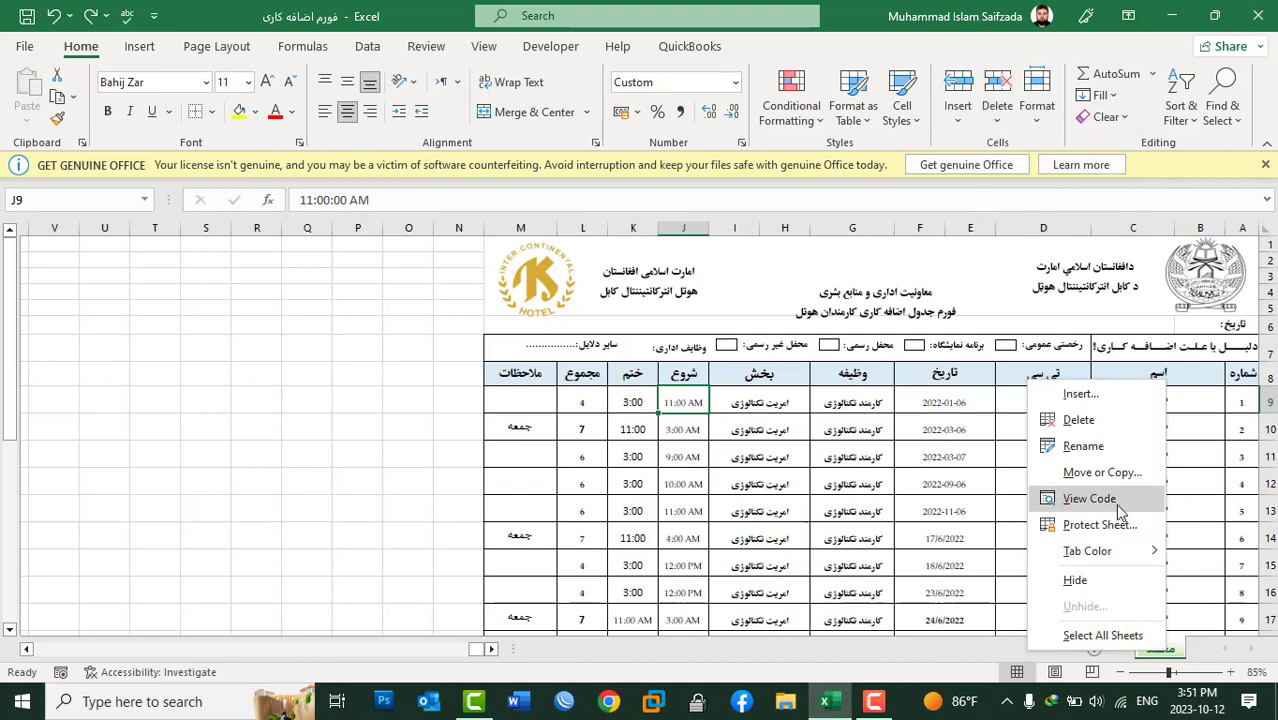
left_click(997, 110)
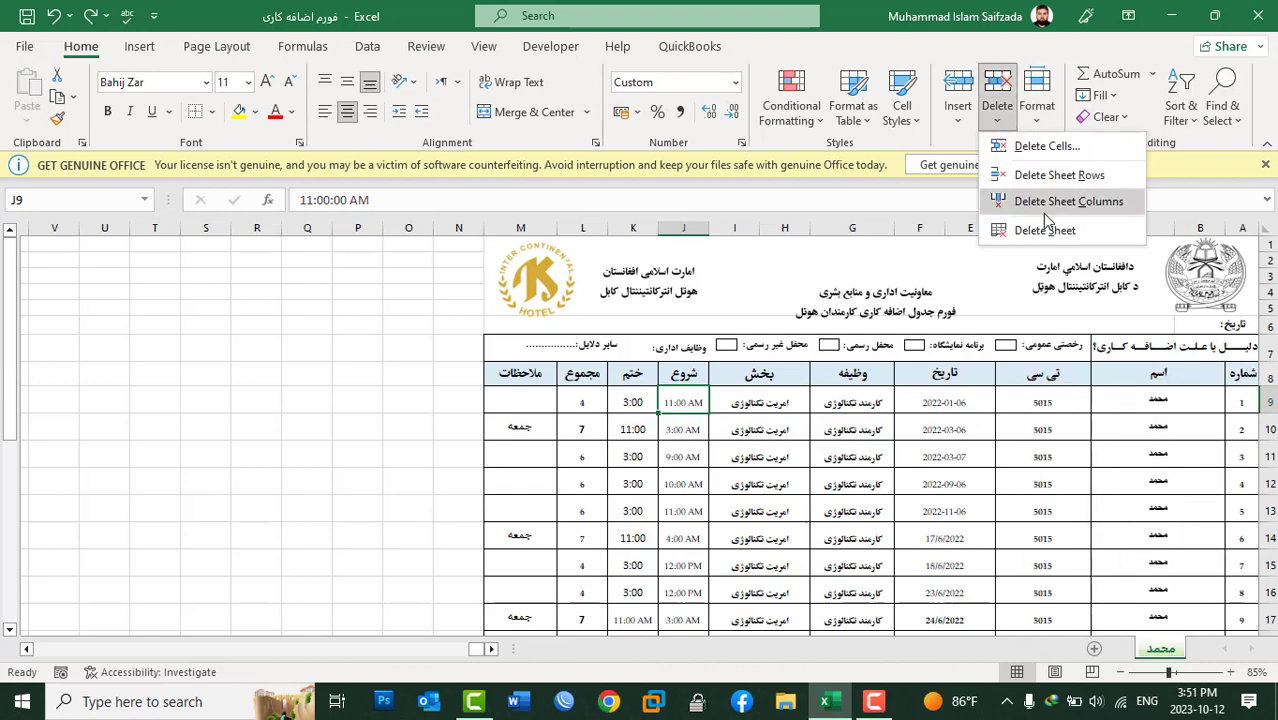
left_click(1101, 655)
Add a blank Sheet3, then remove it with Delete Sheet
left_click(1101, 655)
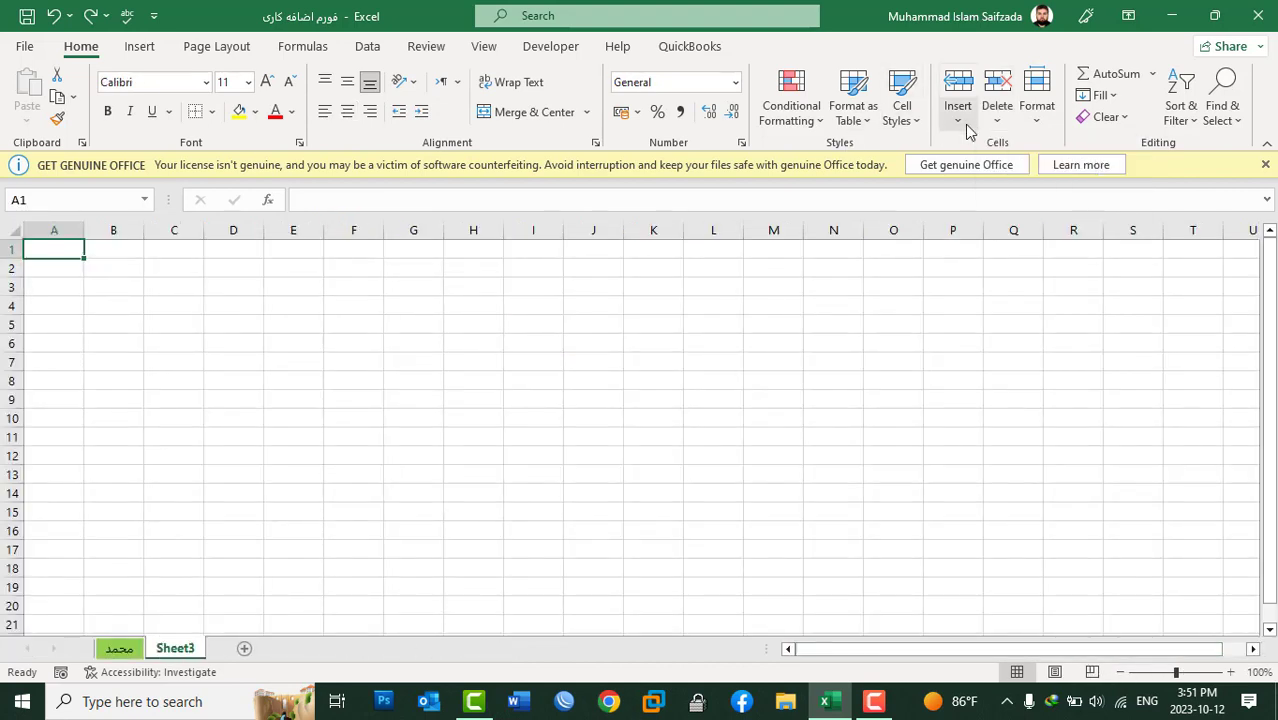
left_click(997, 118)
left_click(1000, 231)
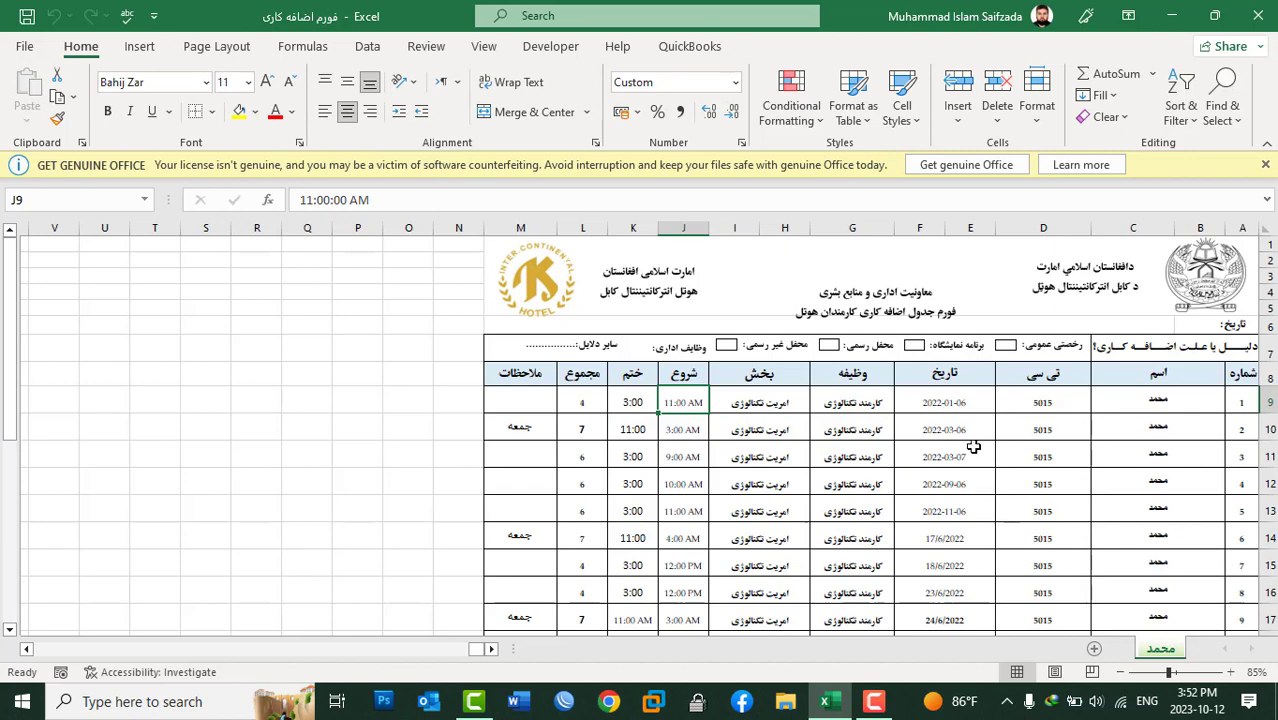
Try deleting the only worksheet and accept the one-visible-sheet warning
left_click(997, 118)
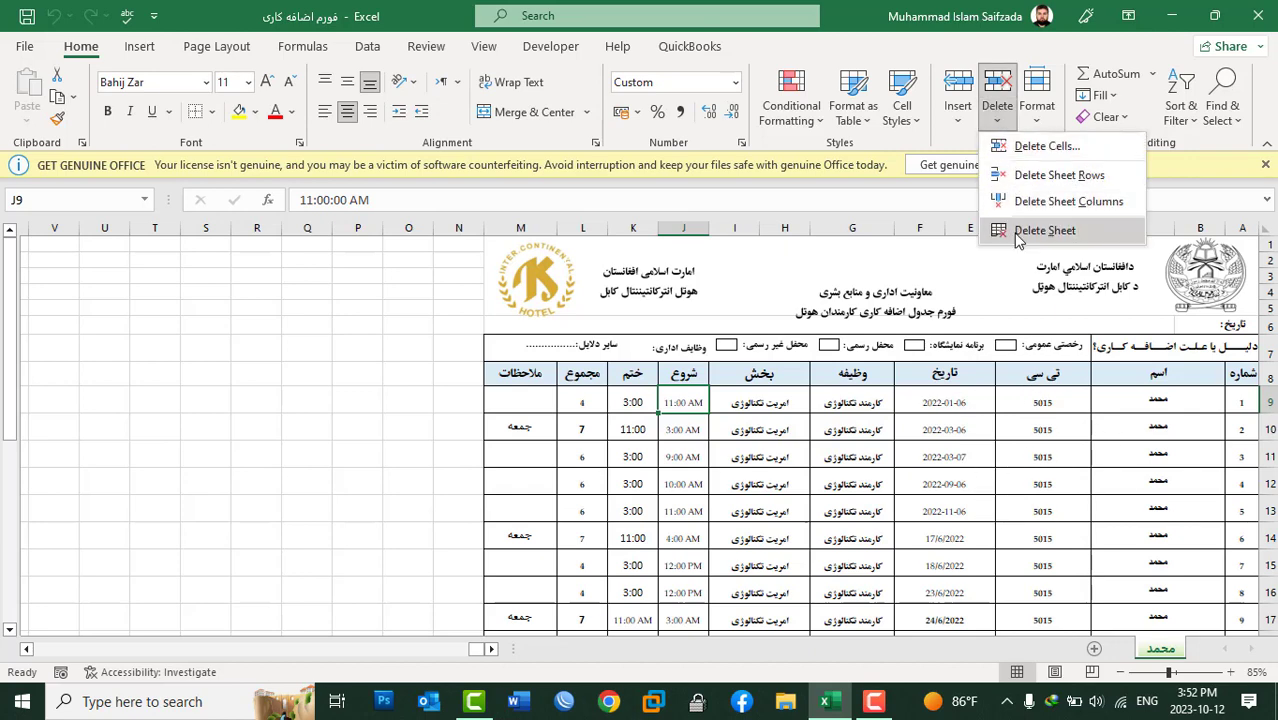
left_click(1045, 230)
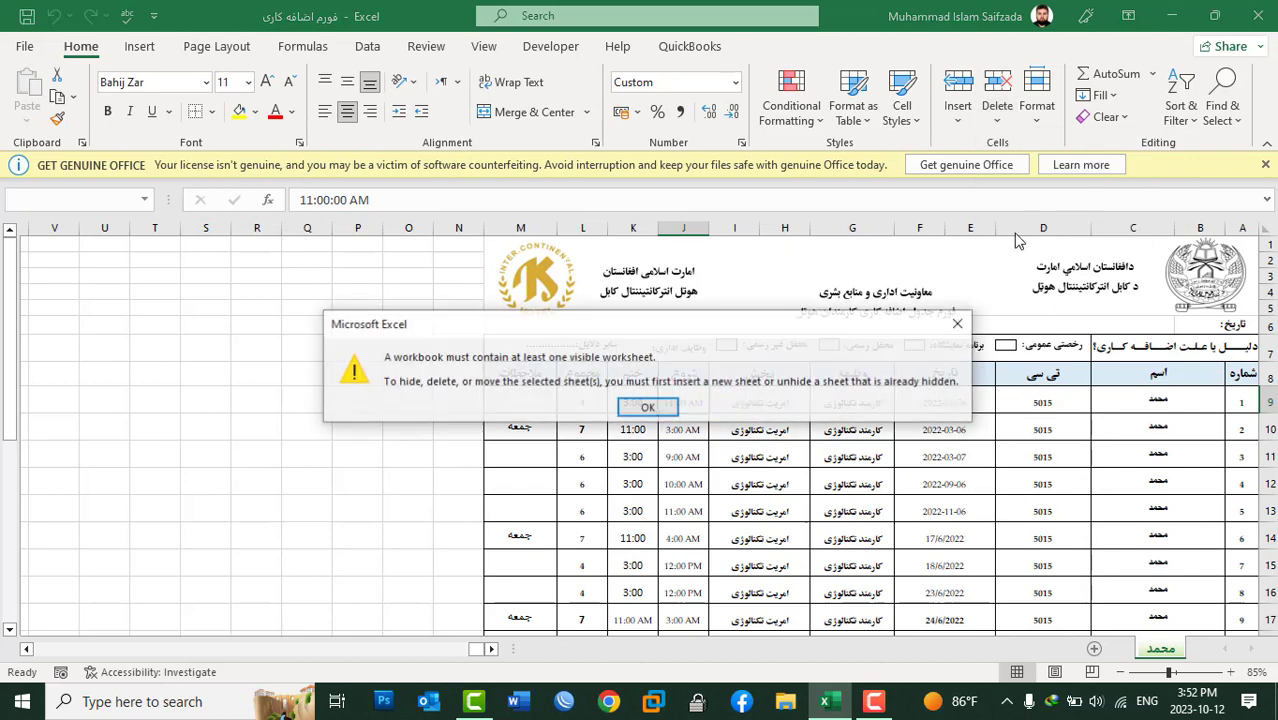
left_click(646, 408)
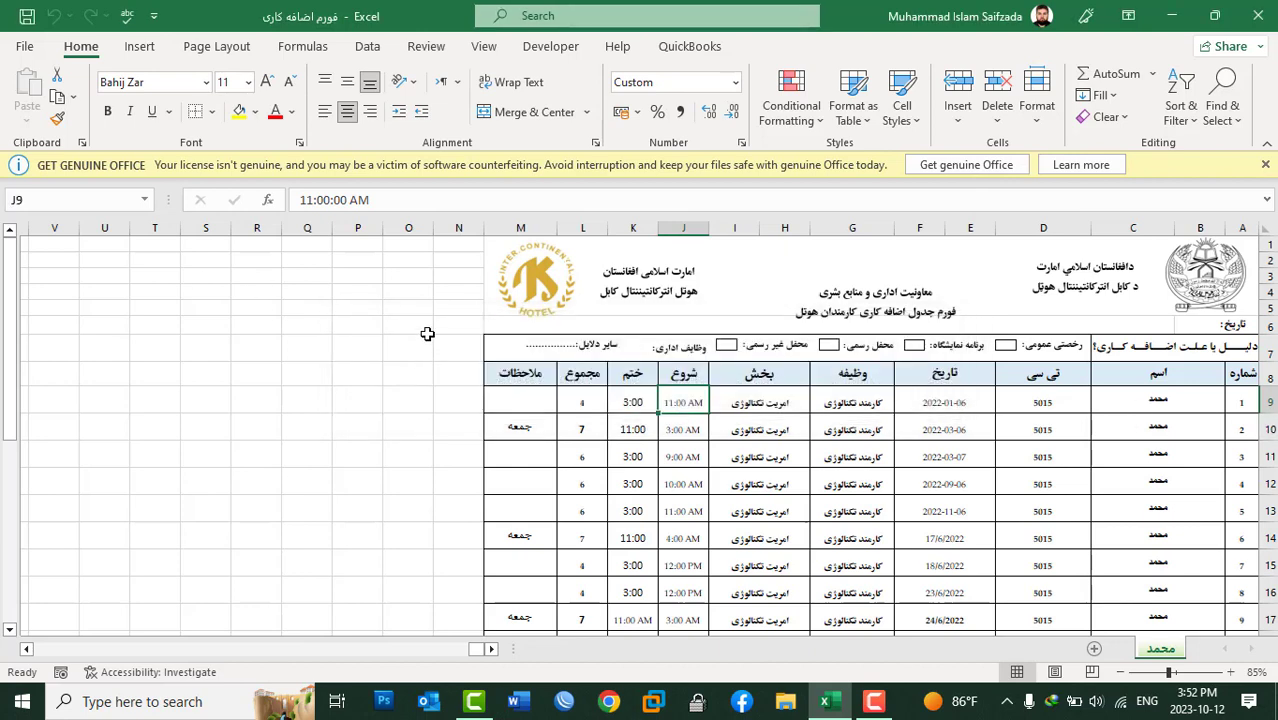
Select cell O6 and show the Format options for rows, columns and sheets
left_click(422, 330)
left_click(997, 105)
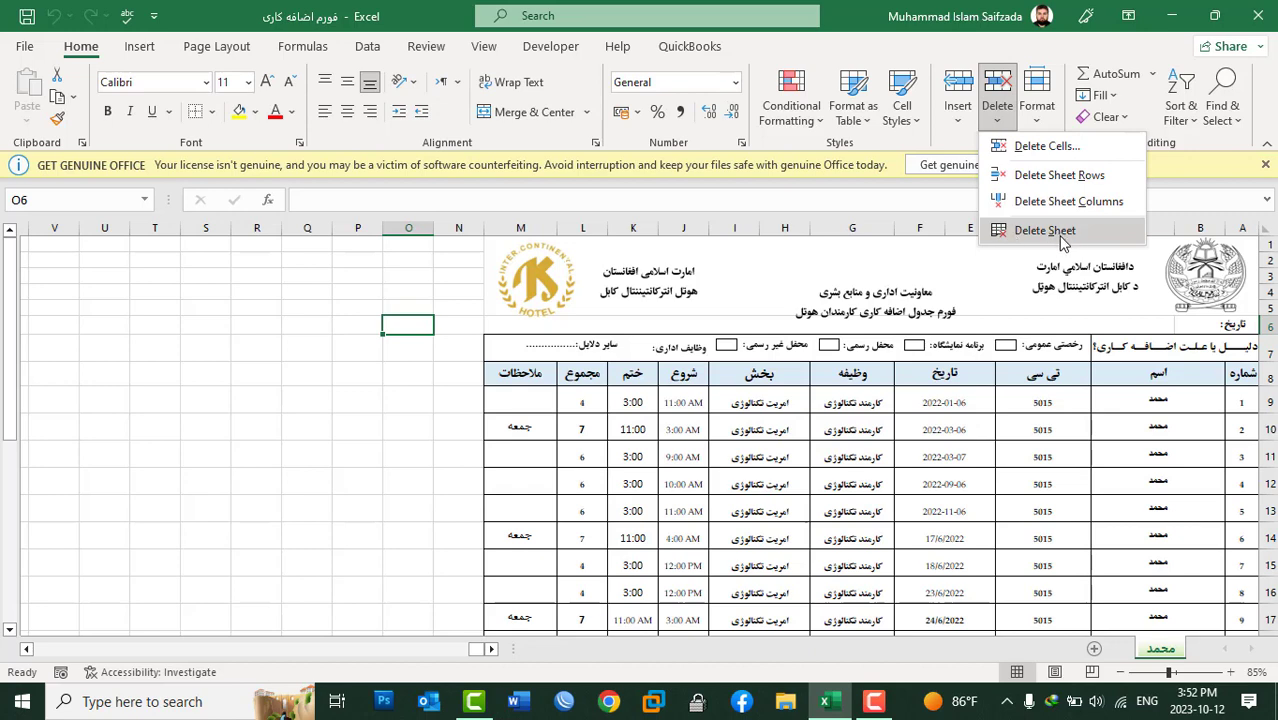
left_click(1070, 366)
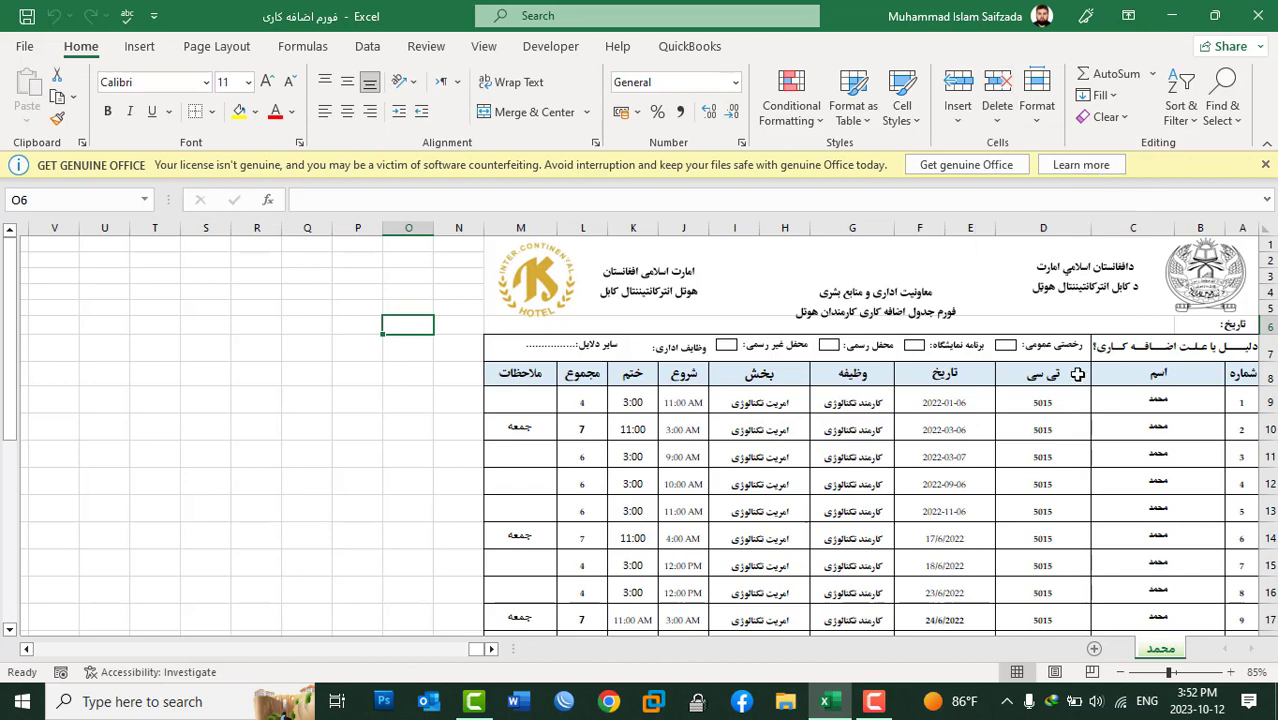
left_click(1046, 117)
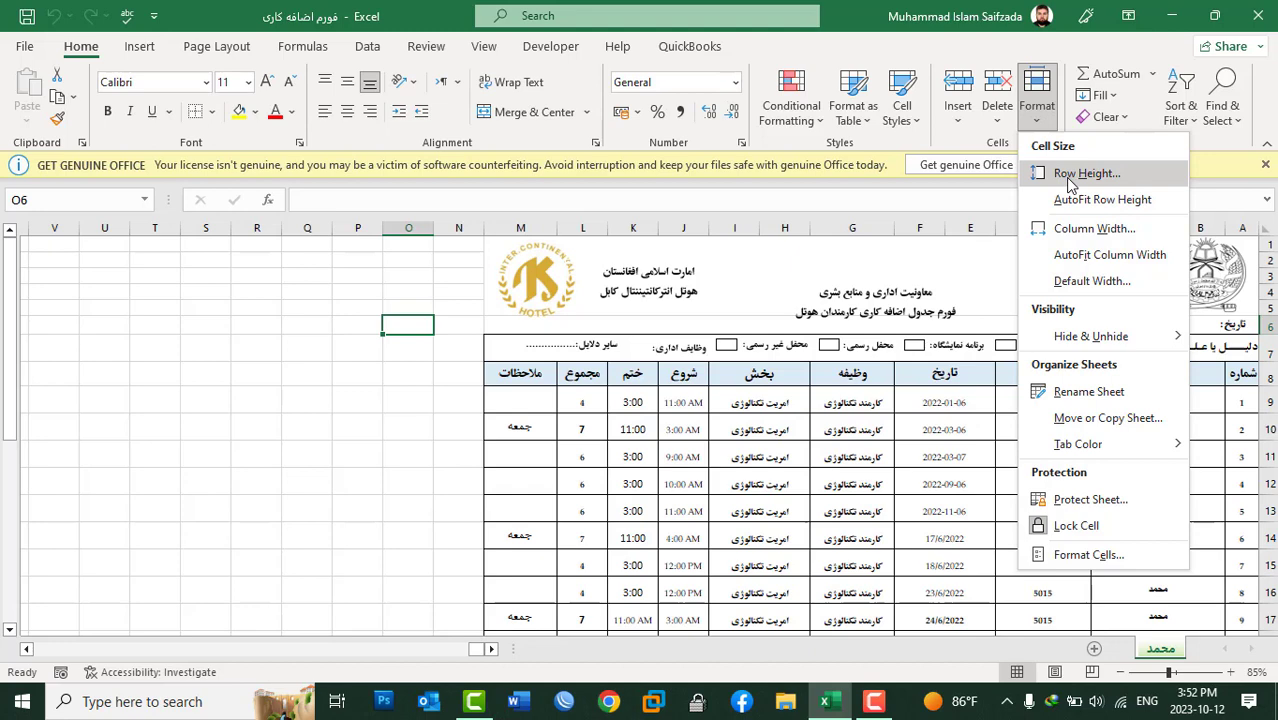
Confirm row 9's height is 25.5 without changing it, then insert a new blank Sheet4
left_click(1240, 402)
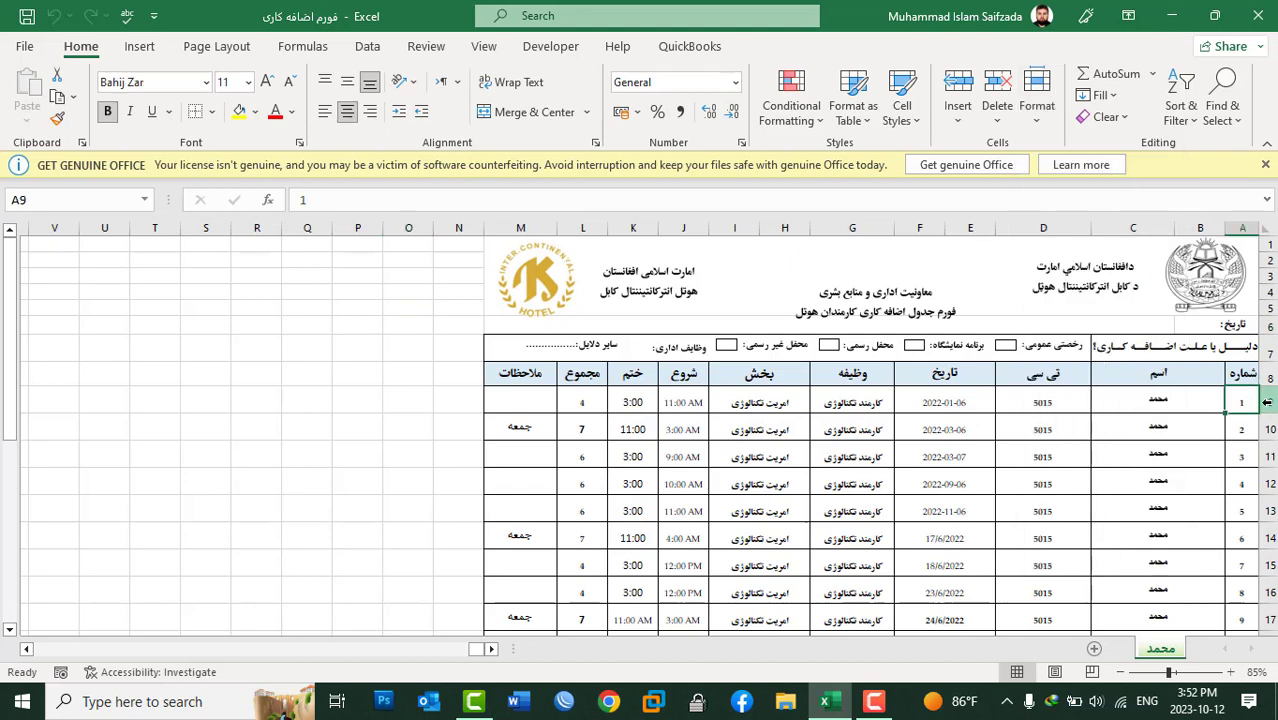
left_click(1272, 401)
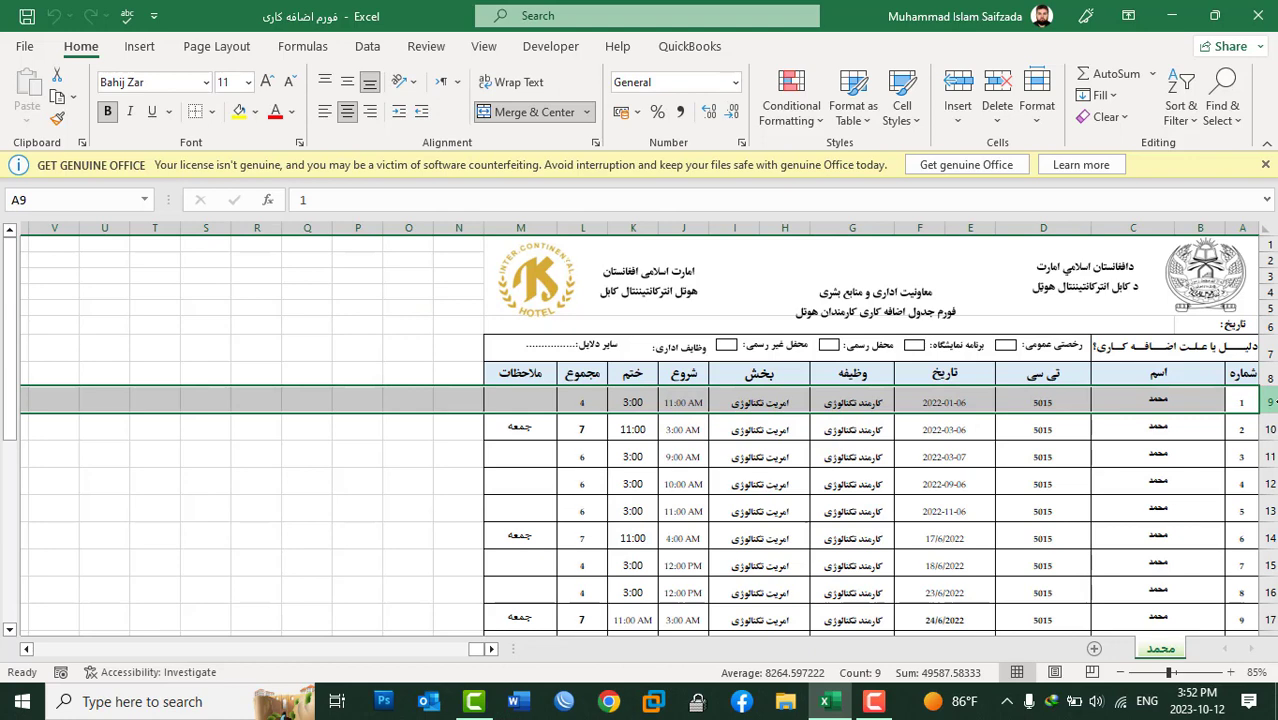
left_click(1255, 403)
left_click(1270, 401)
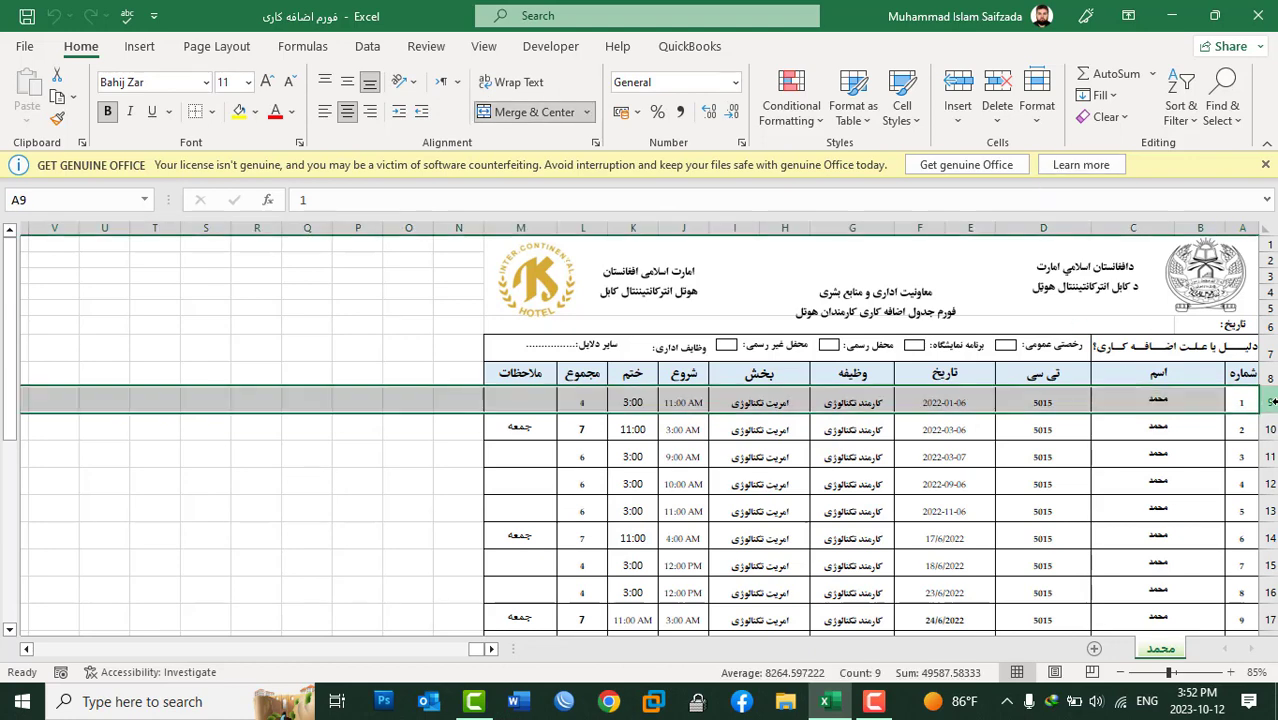
left_click(1037, 110)
left_click(1055, 170)
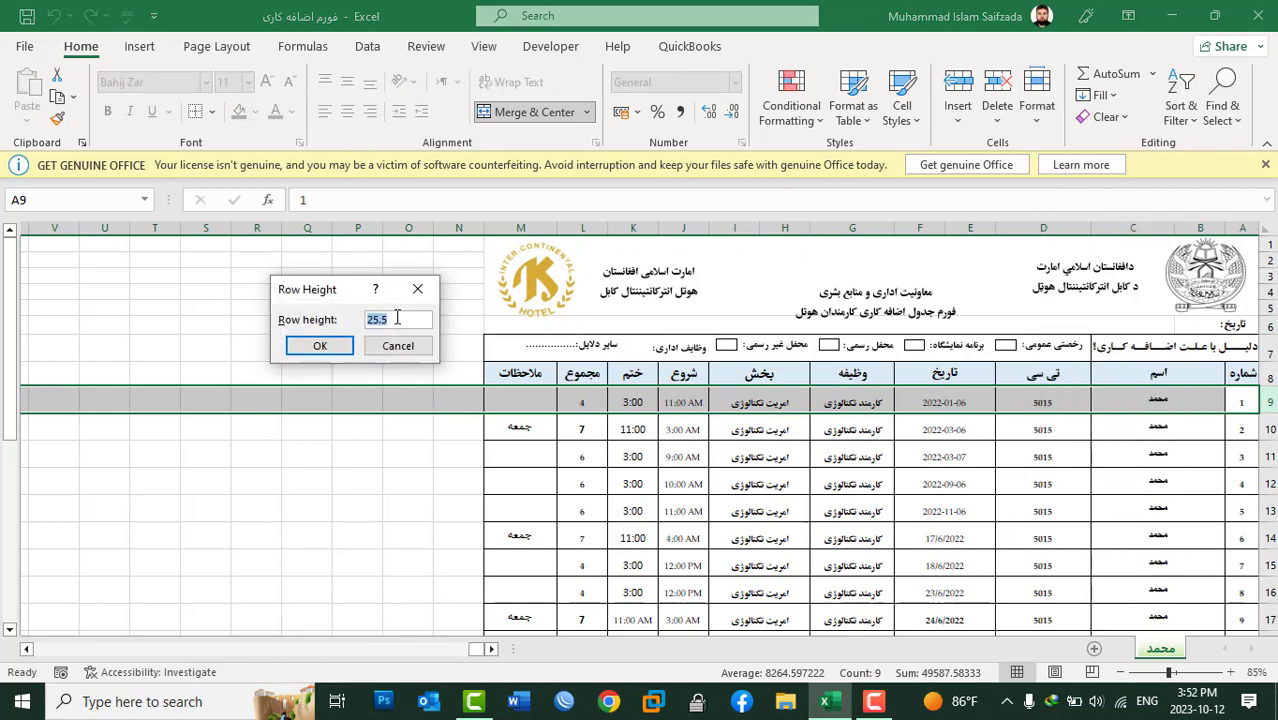
left_click(396, 345)
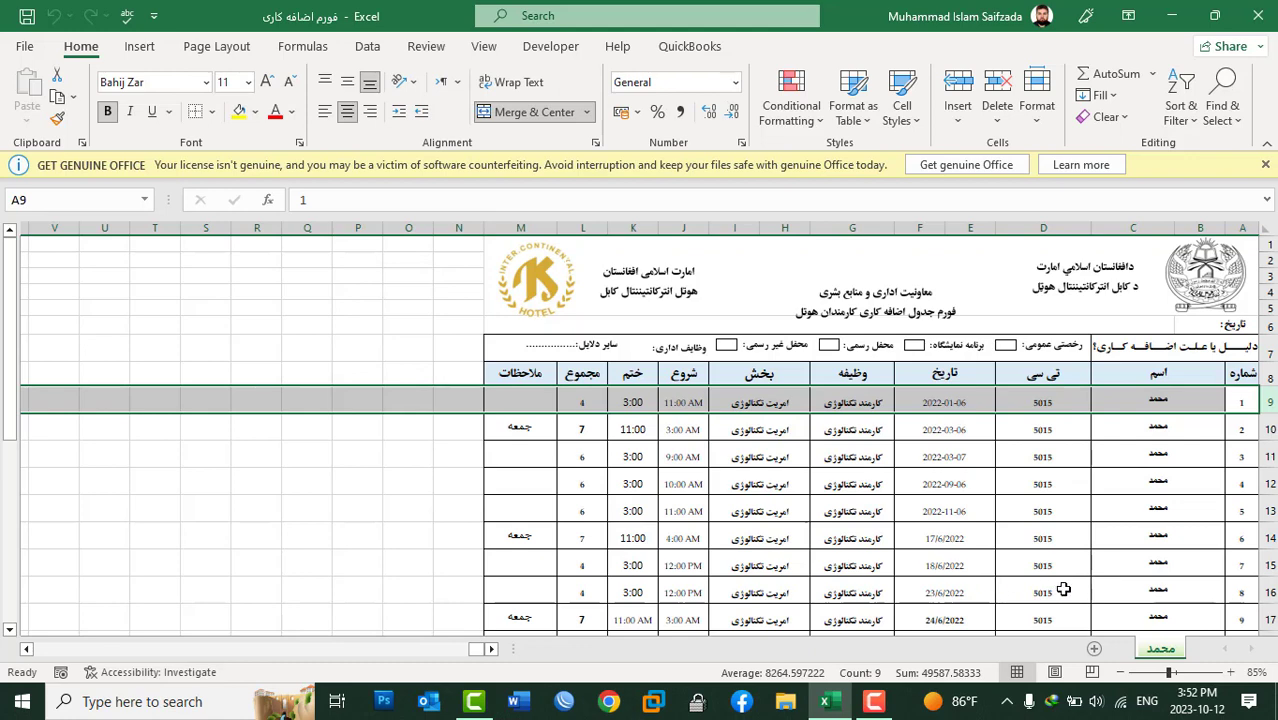
left_click(1094, 649)
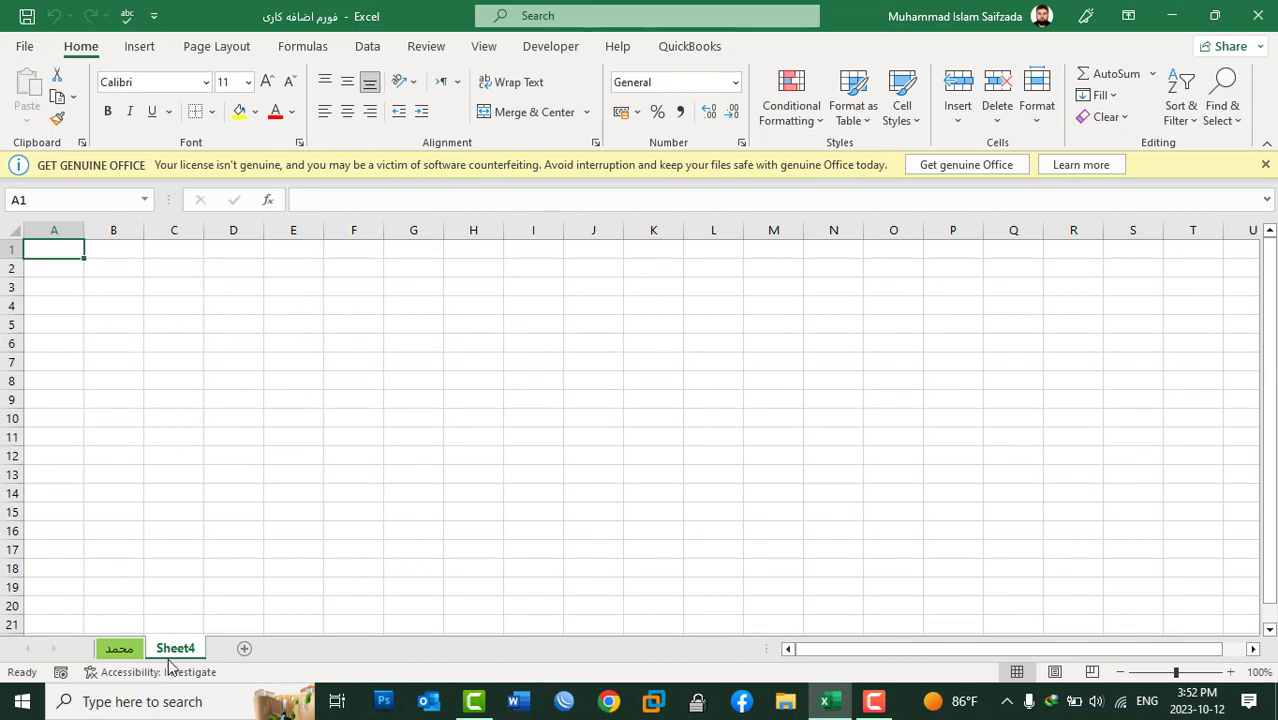
left_click(121, 649)
left_click(1055, 456)
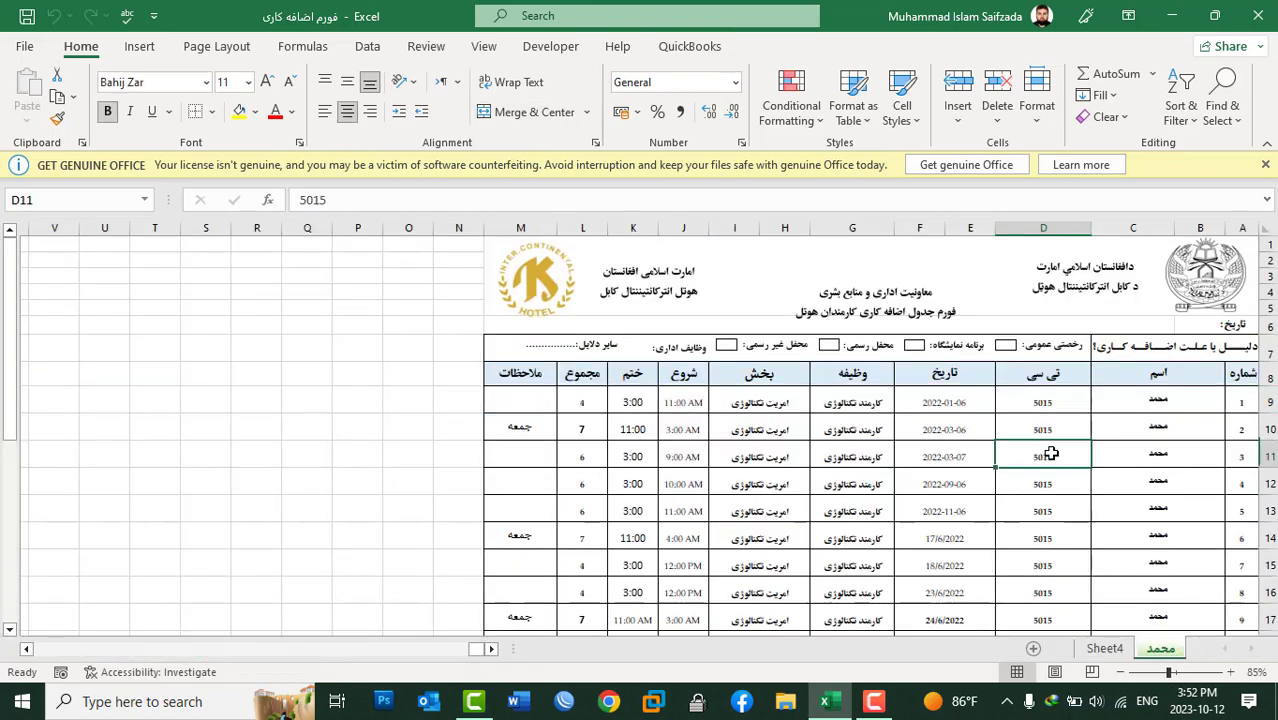
left_click(420, 50)
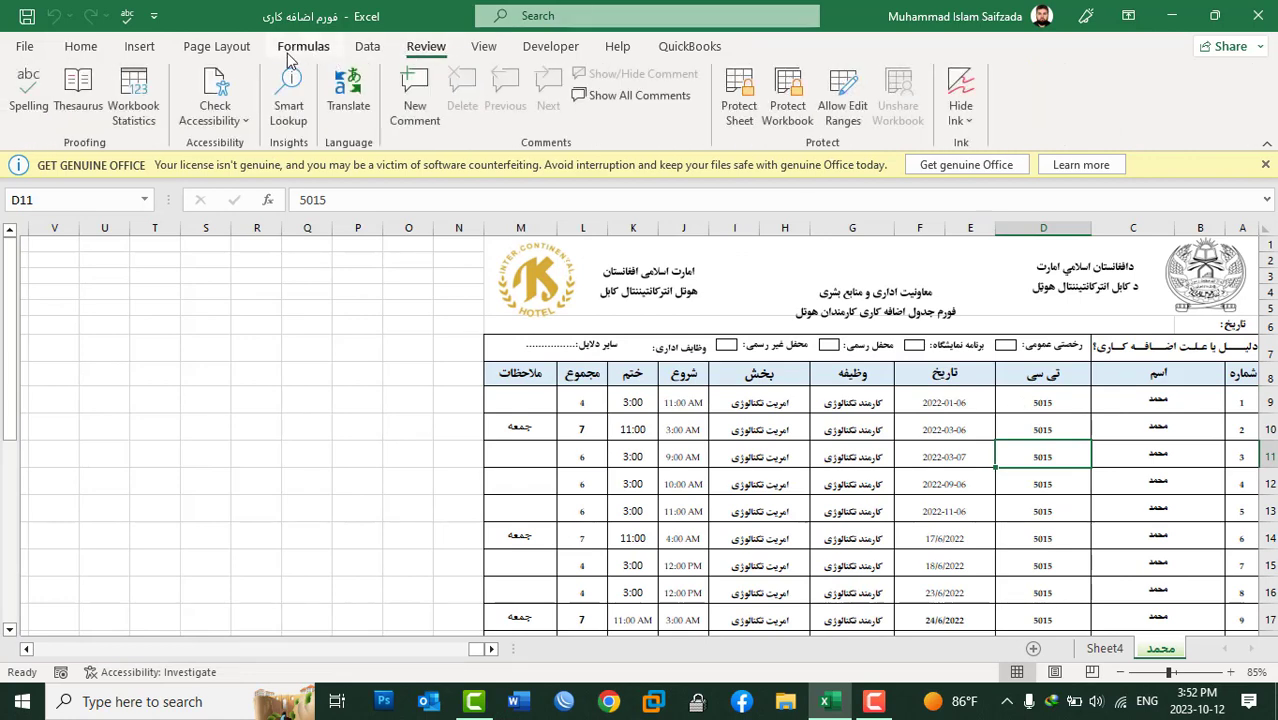
left_click(222, 50)
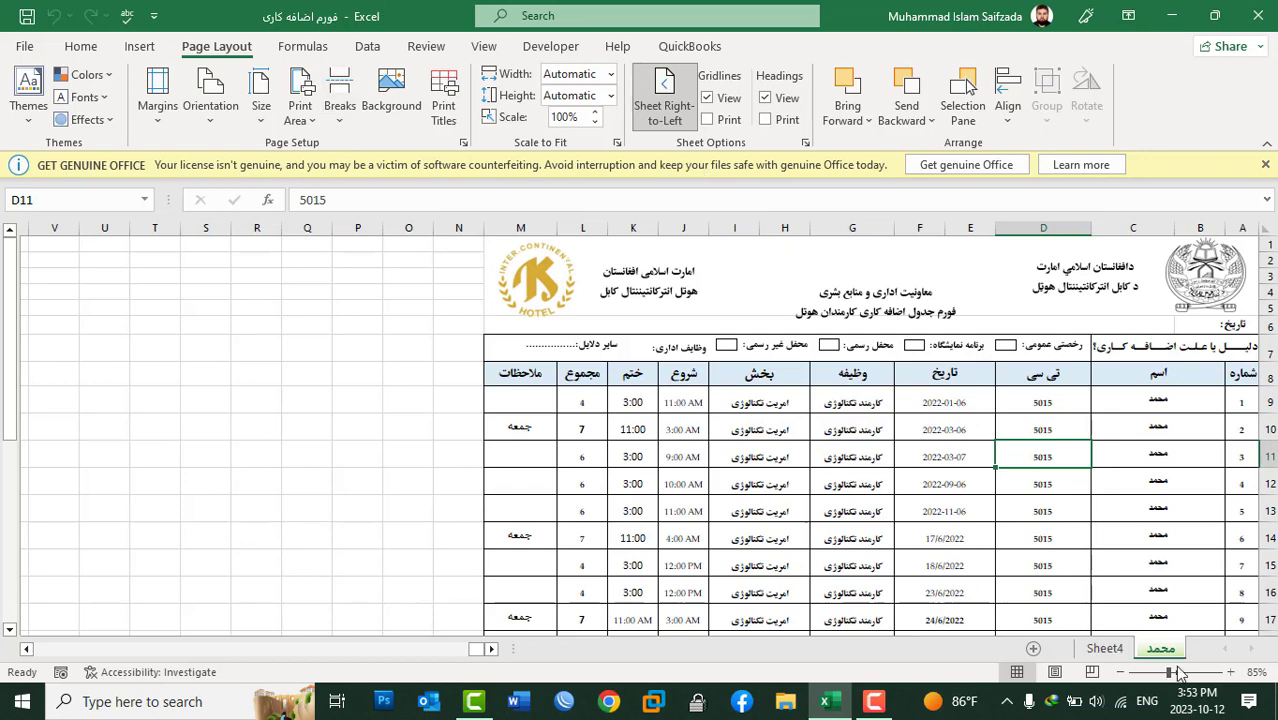
left_click(1105, 648)
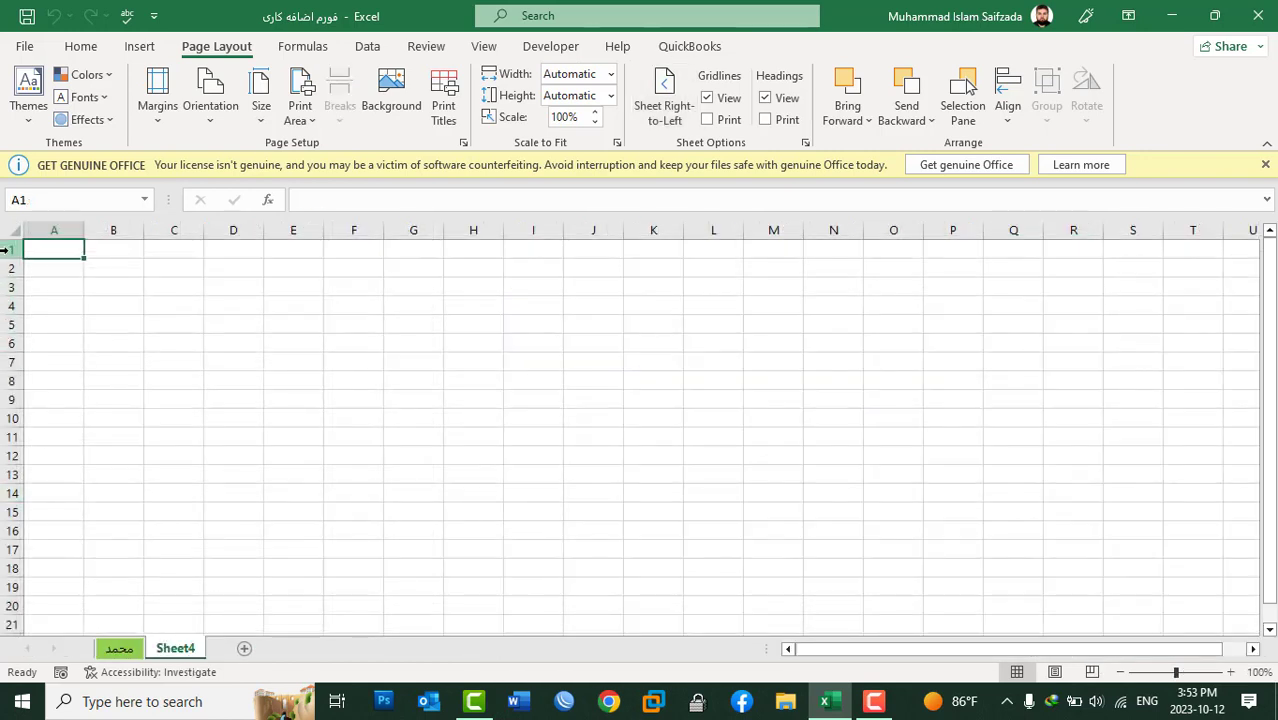
Check that Sheet4's row 2 has height 15, then return to the محمد sheet
left_click_drag(8, 249, 4, 608)
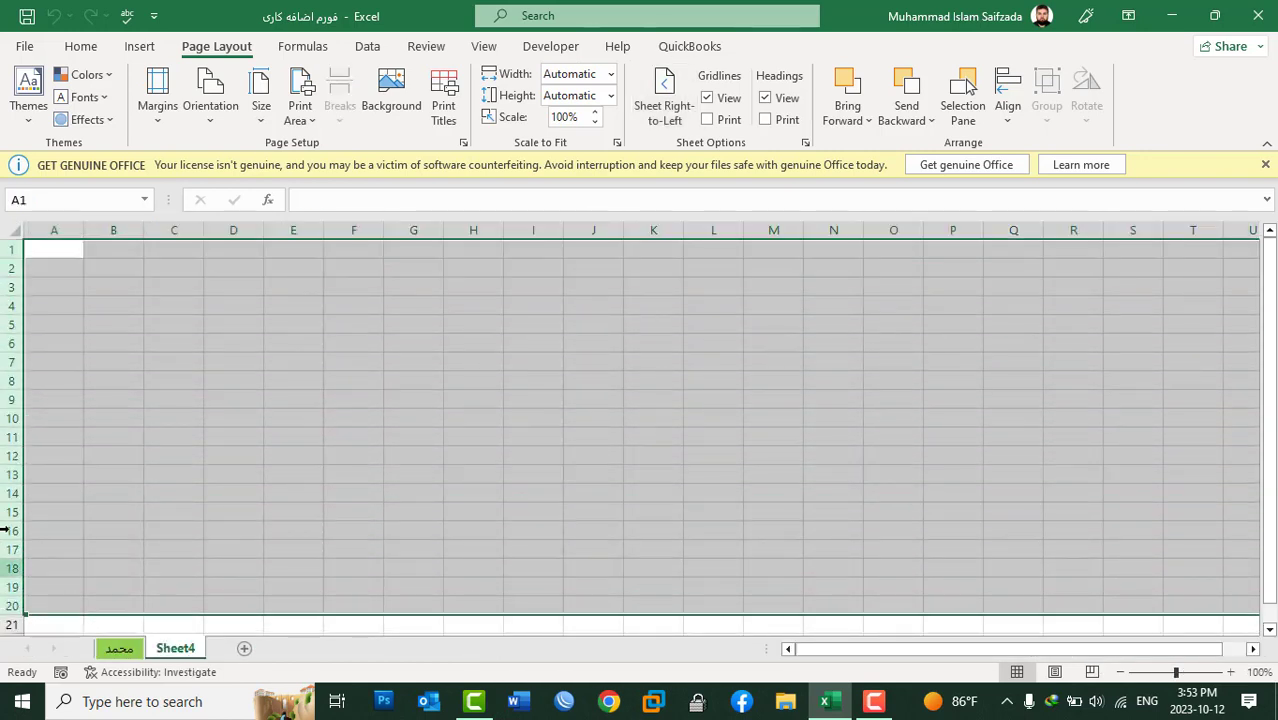
left_click(60, 256)
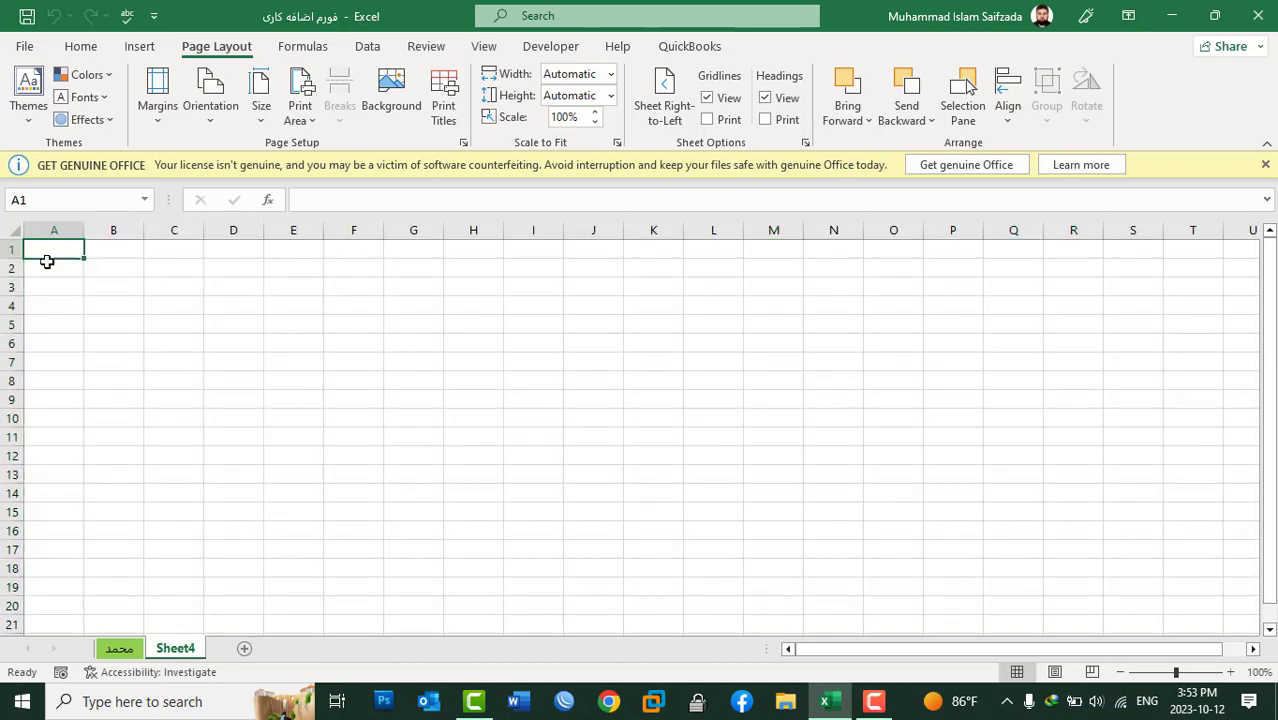
left_click(7, 268)
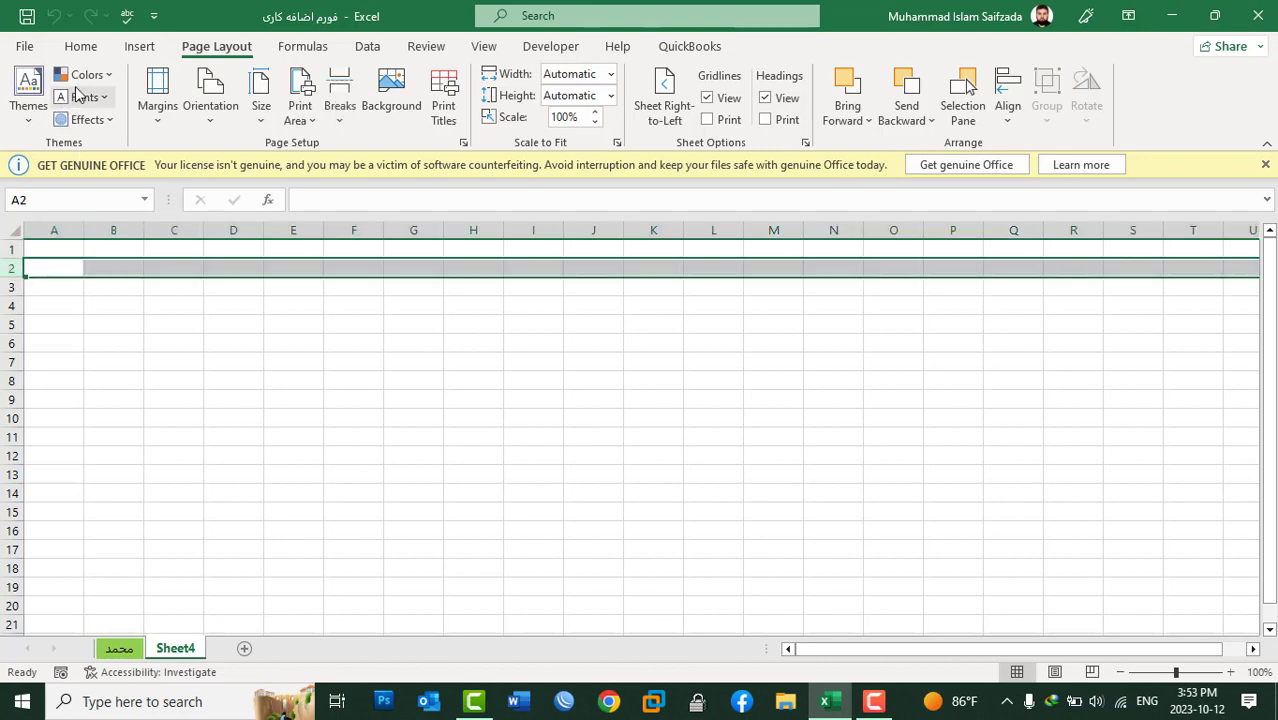
left_click(81, 46)
left_click(1038, 108)
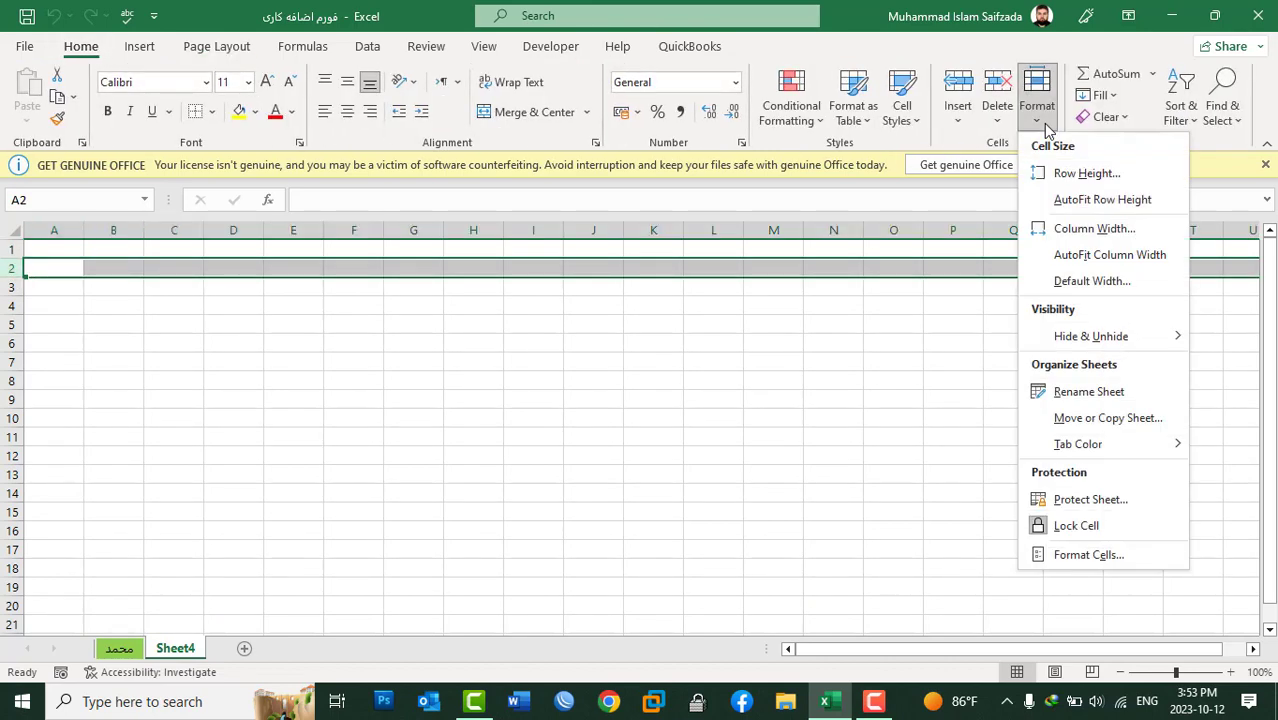
left_click(1061, 172)
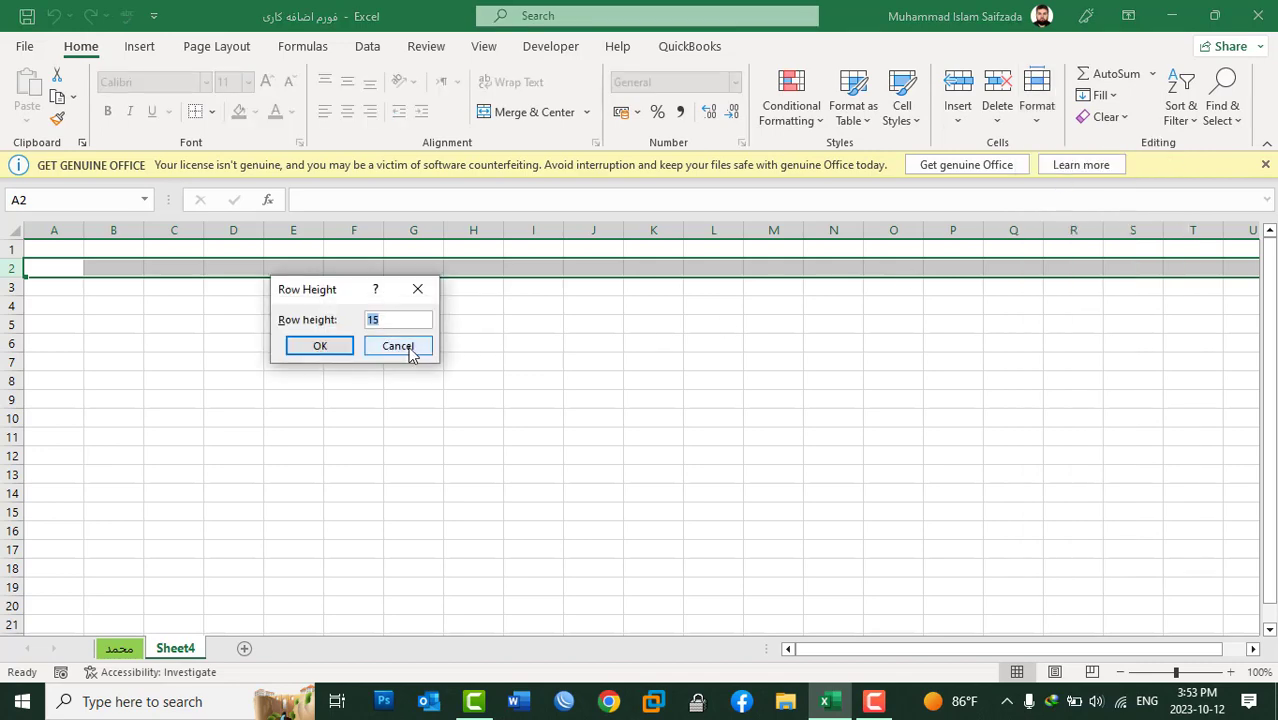
left_click(405, 350)
left_click(120, 648)
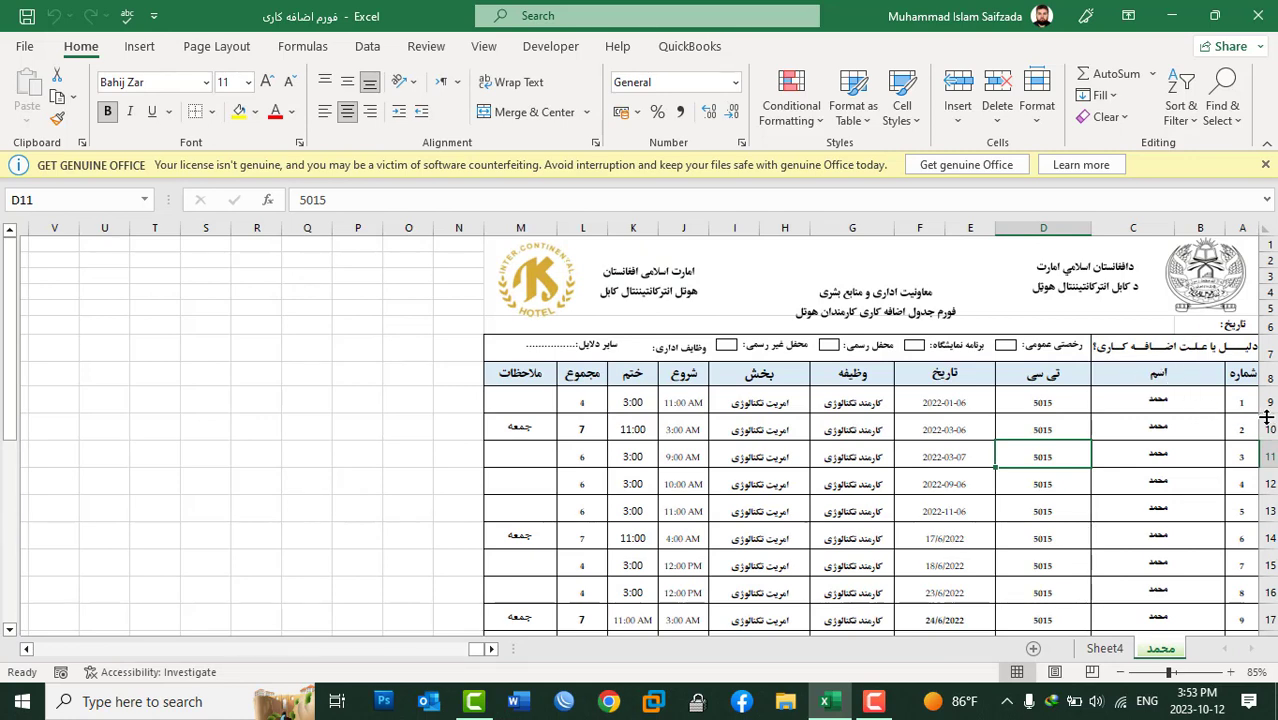
Make row 9 taller and middle-align its cells A9 through M9
left_click_drag(1267, 416, 1267, 425)
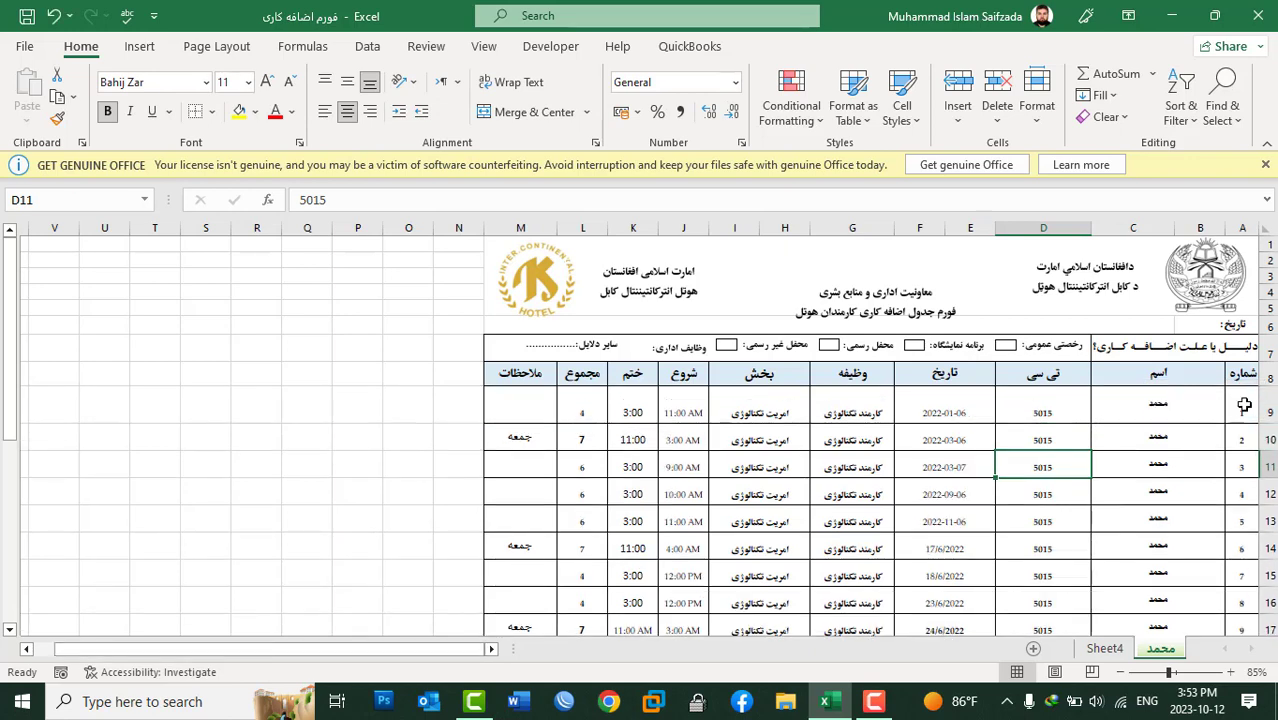
left_click_drag(1240, 410, 549, 401)
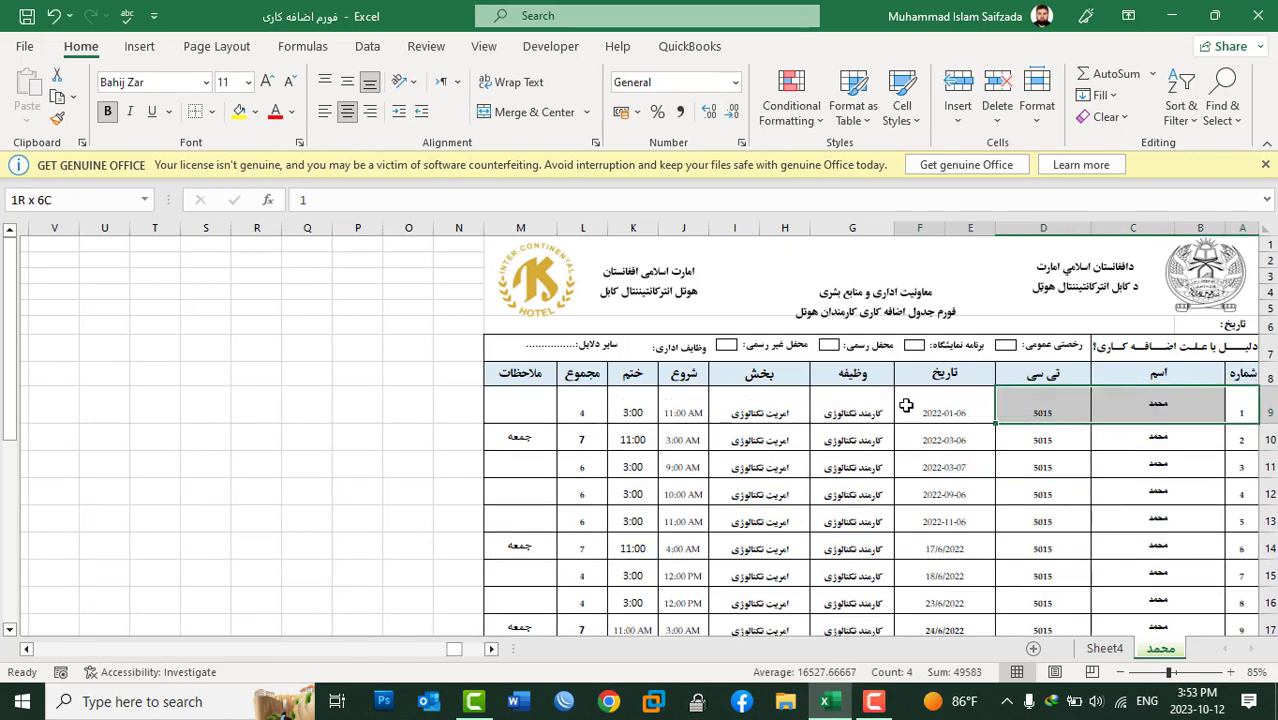
left_click(347, 82)
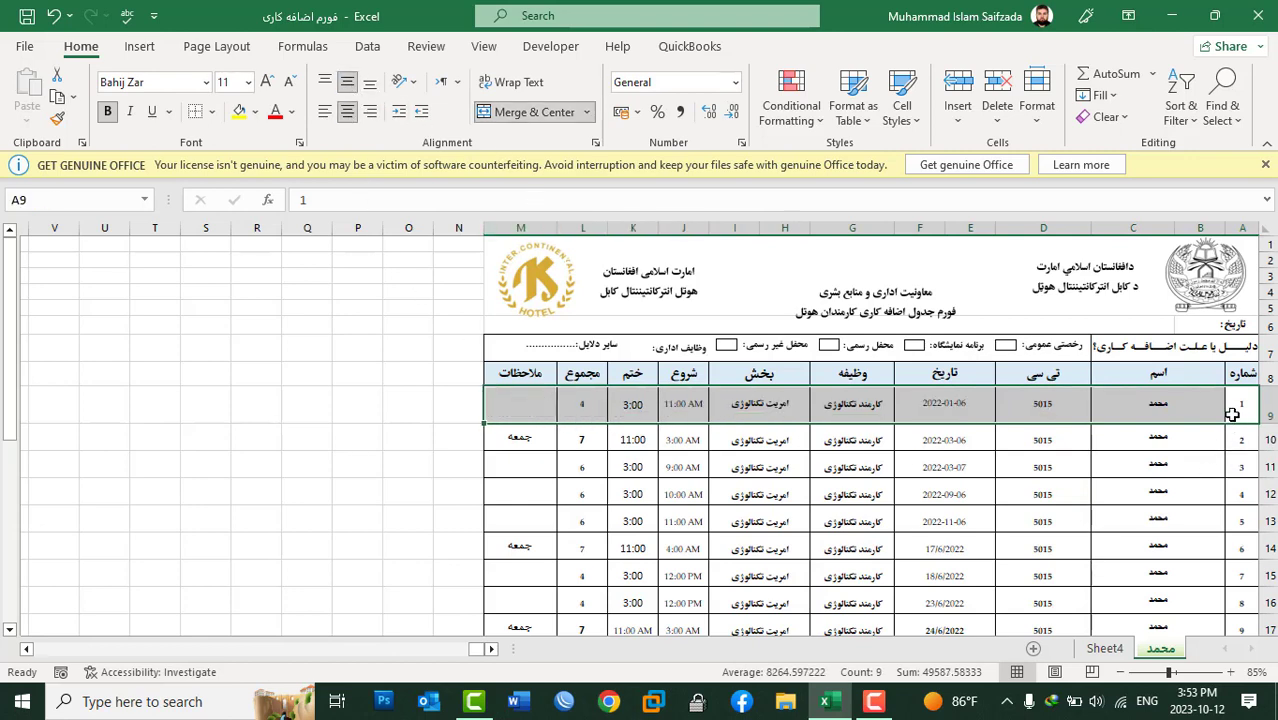
Select rows 10–16, briefly test enlarging row 10, then select row 9
mouse_move(1268, 440)
left_mouse_down()
mouse_move(1268, 595)
mouse_move(1268, 292)
left_mouse_up()
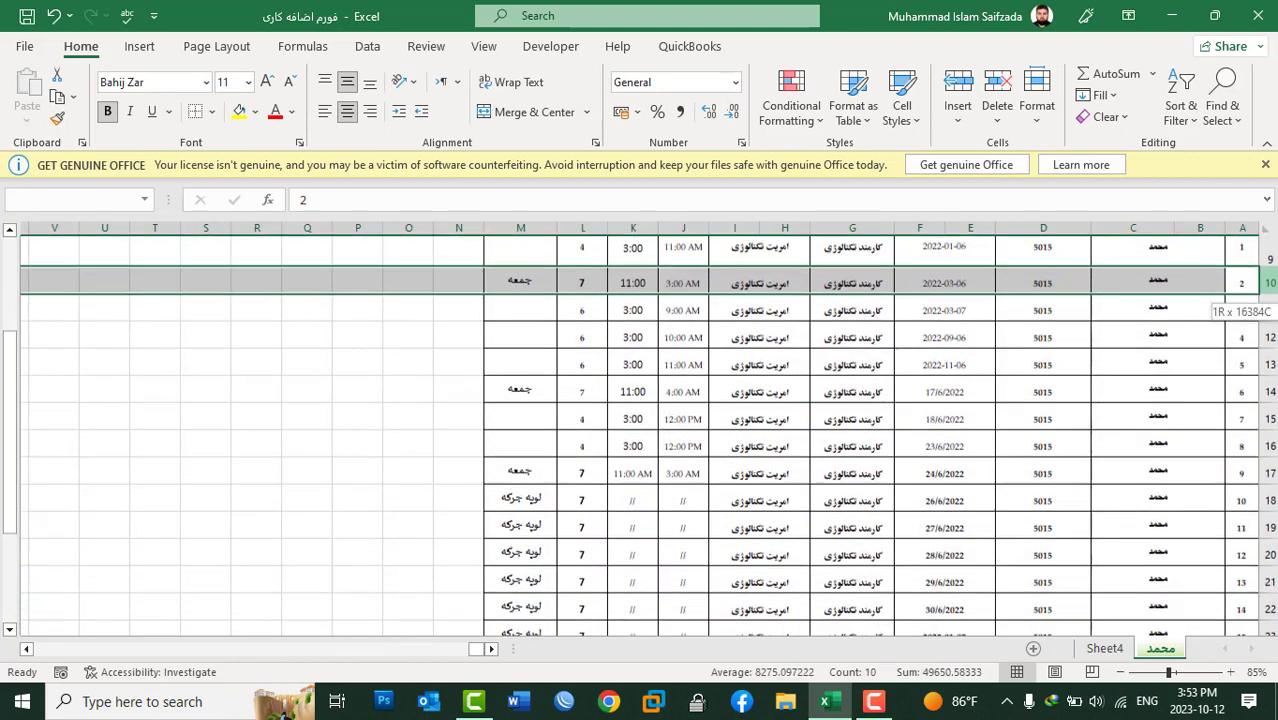
scroll(1268, 292, "up", 1)
left_click(1249, 305)
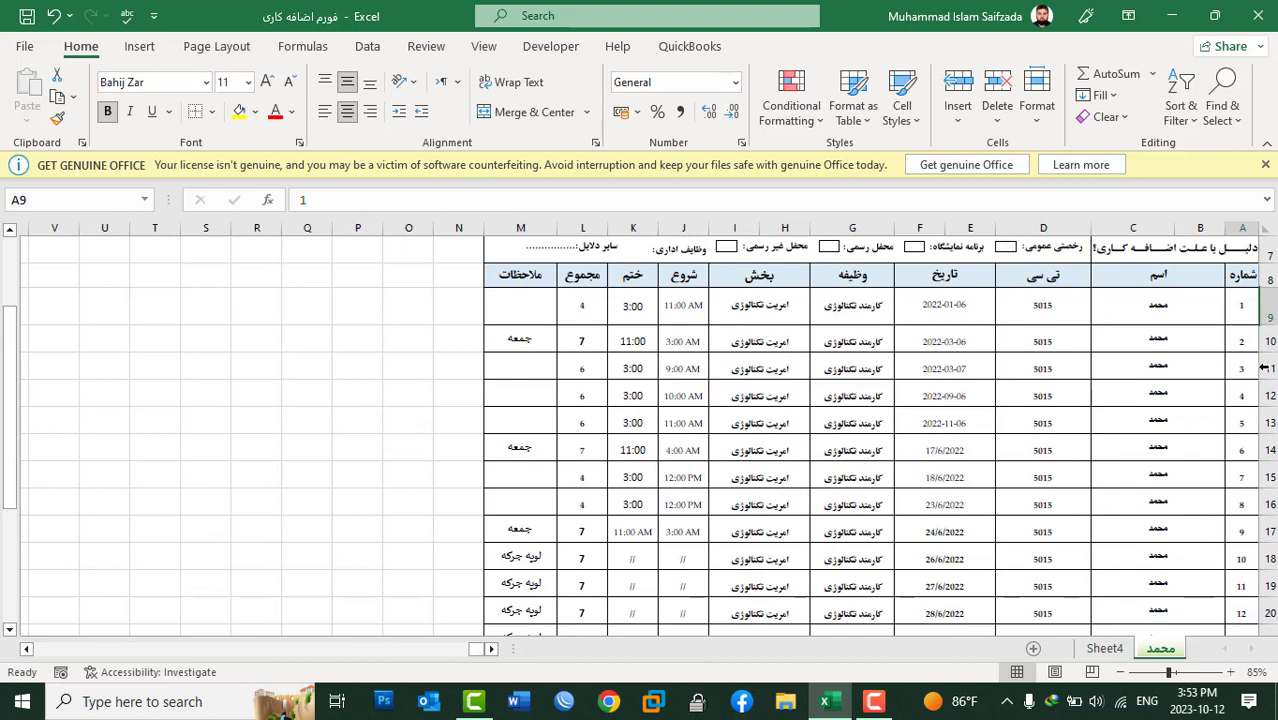
left_click_drag(1263, 352, 1263, 372)
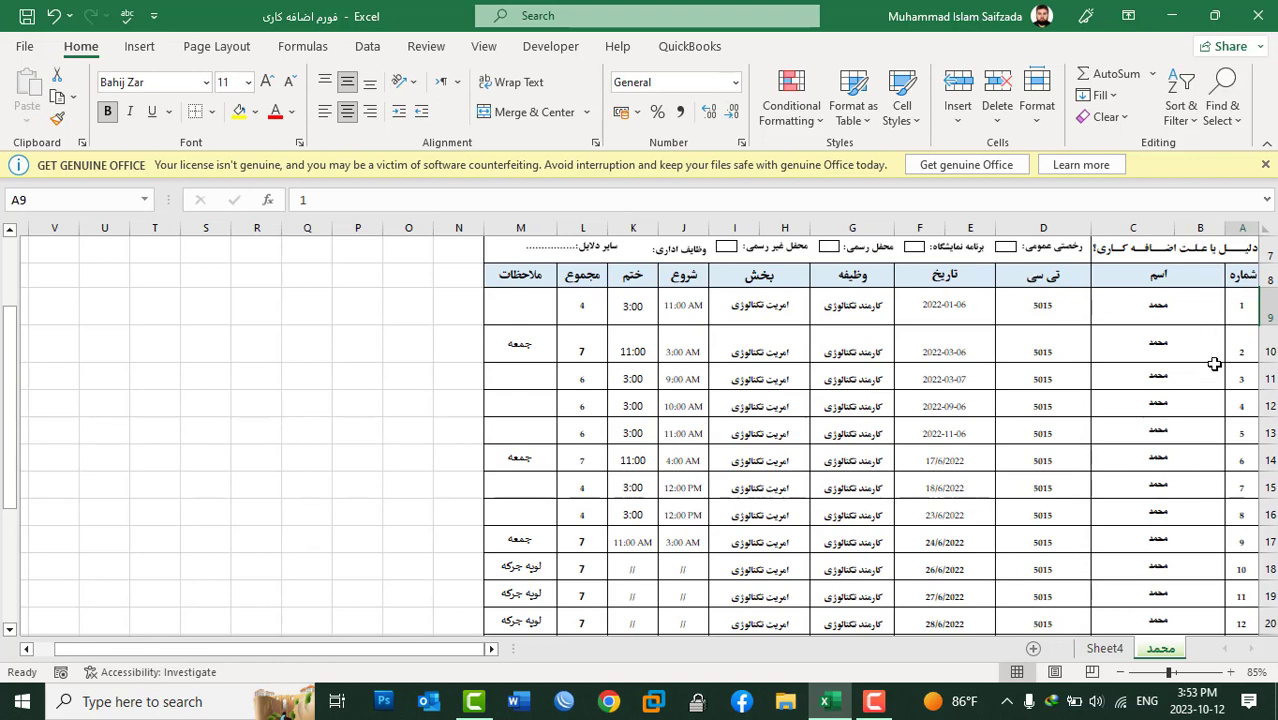
left_click(1270, 302)
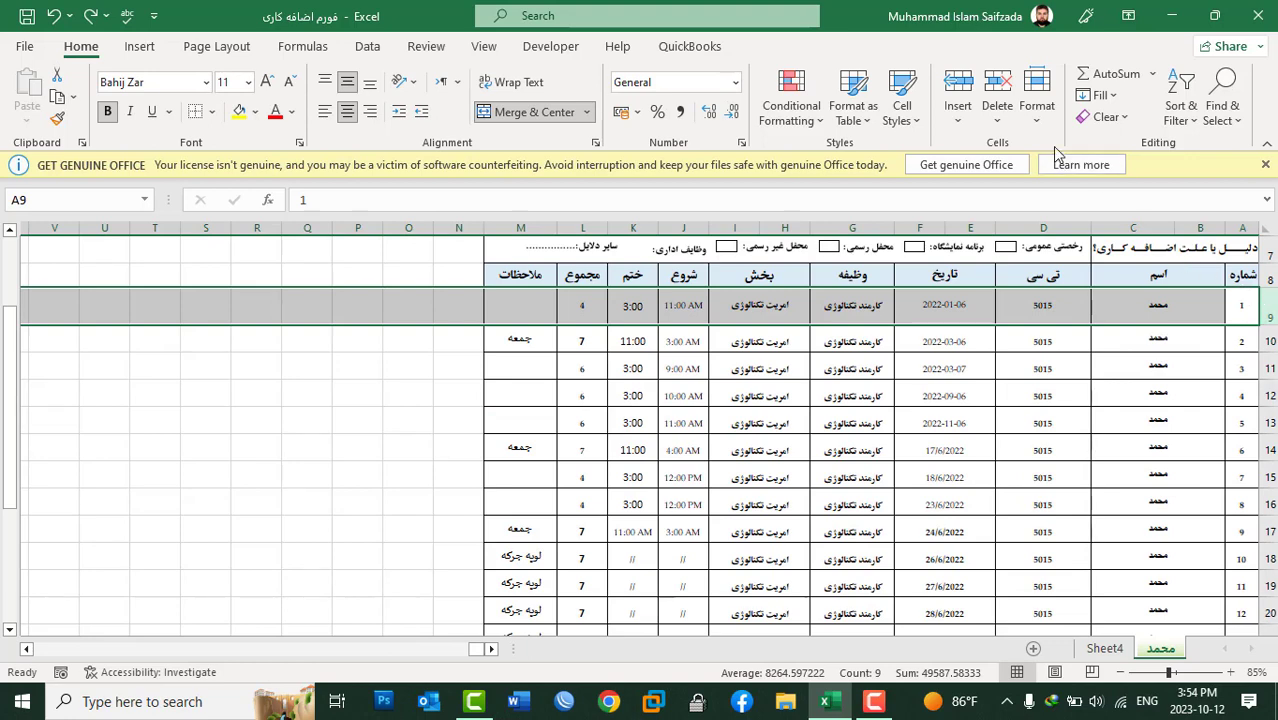
left_click(1035, 110)
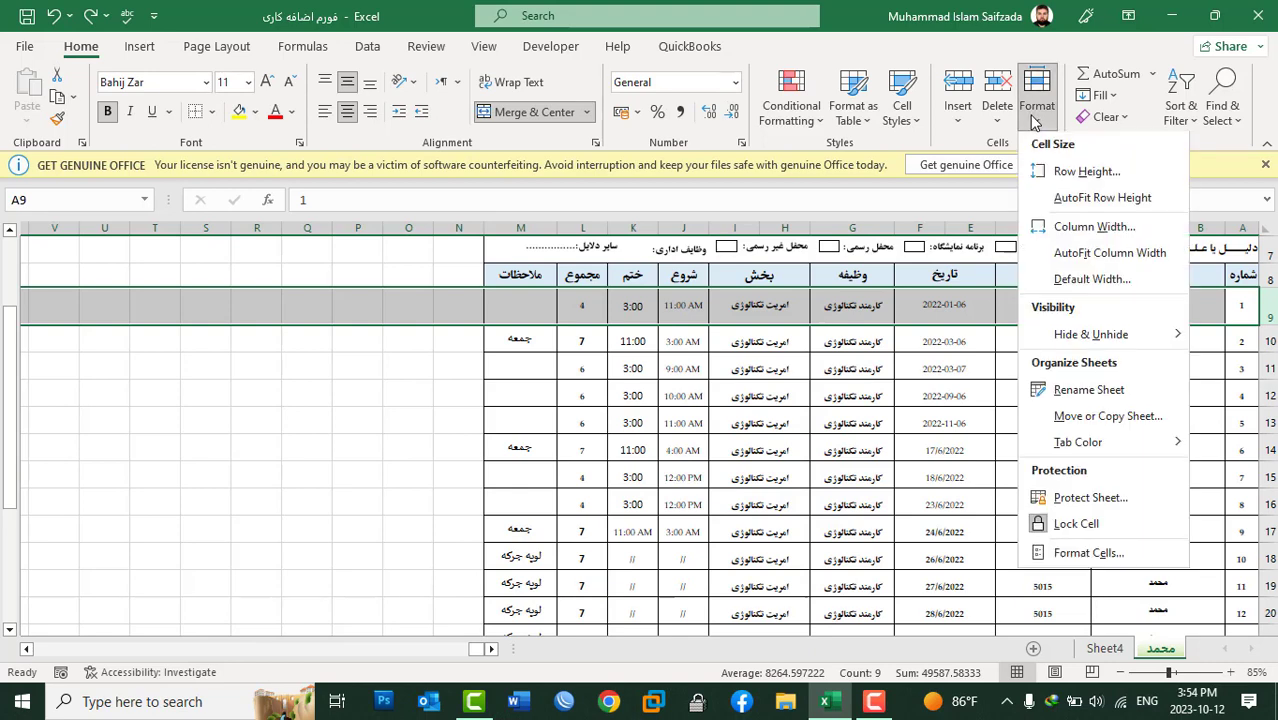
left_click(1063, 176)
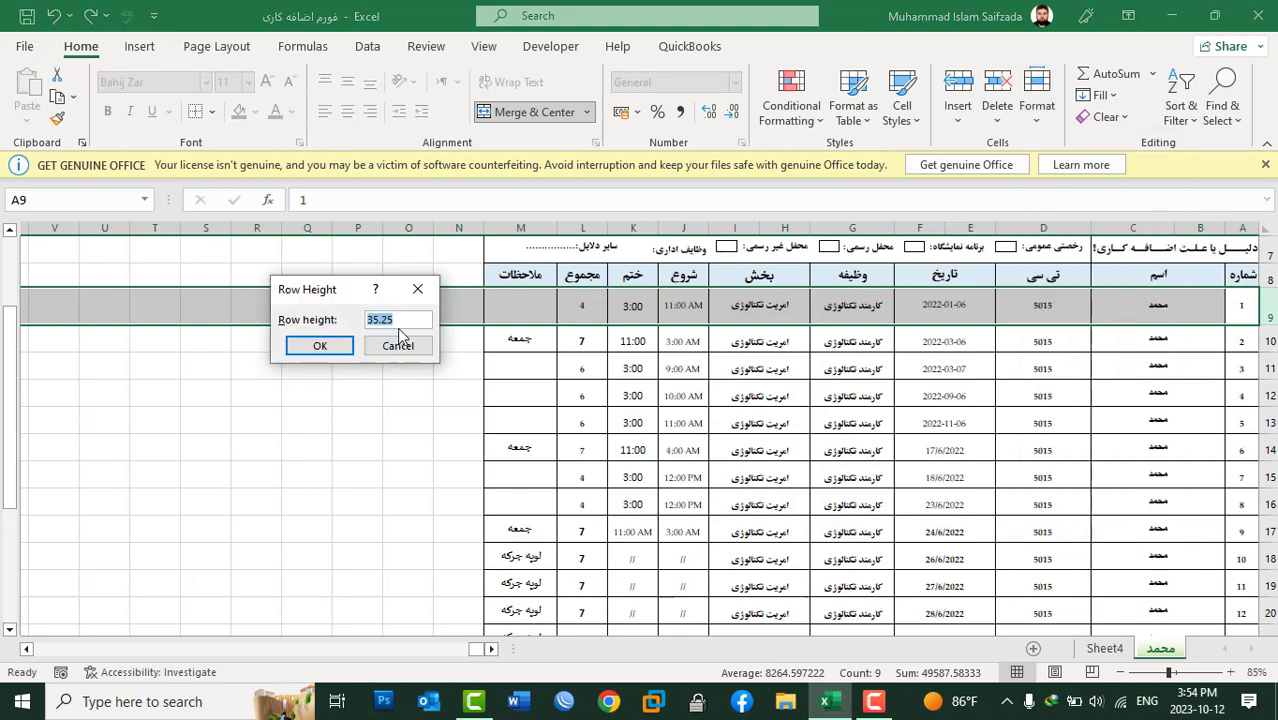
left_click(400, 346)
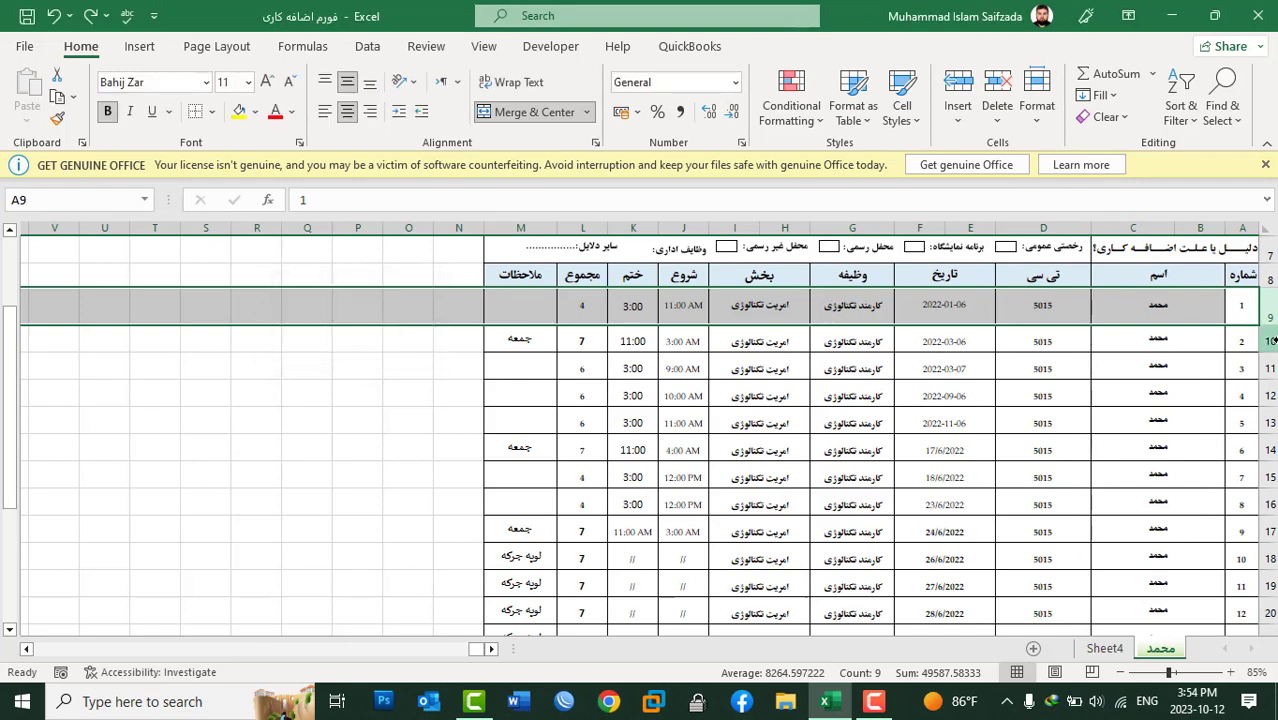
mouse_move(1273, 341)
left_mouse_down()
mouse_move(1265, 645)
mouse_move(1266, 567)
left_mouse_up()
scroll(1233, 467, "up", 3)
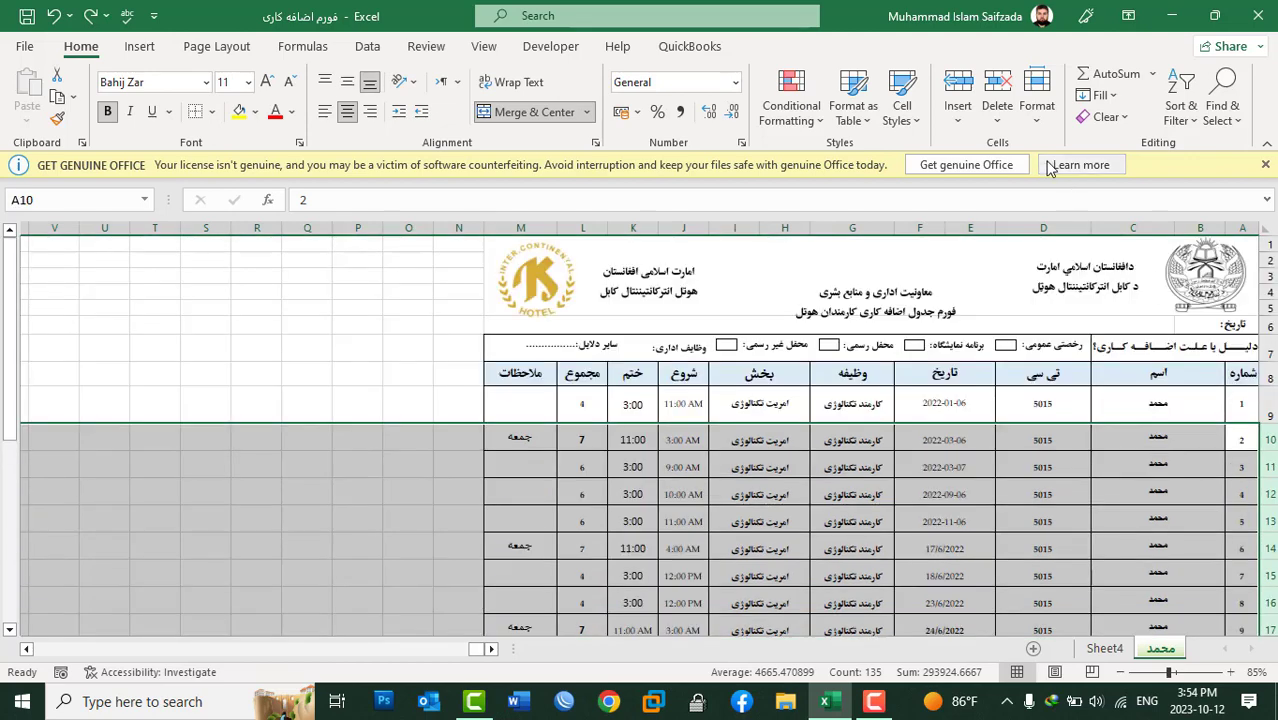
left_click(1040, 120)
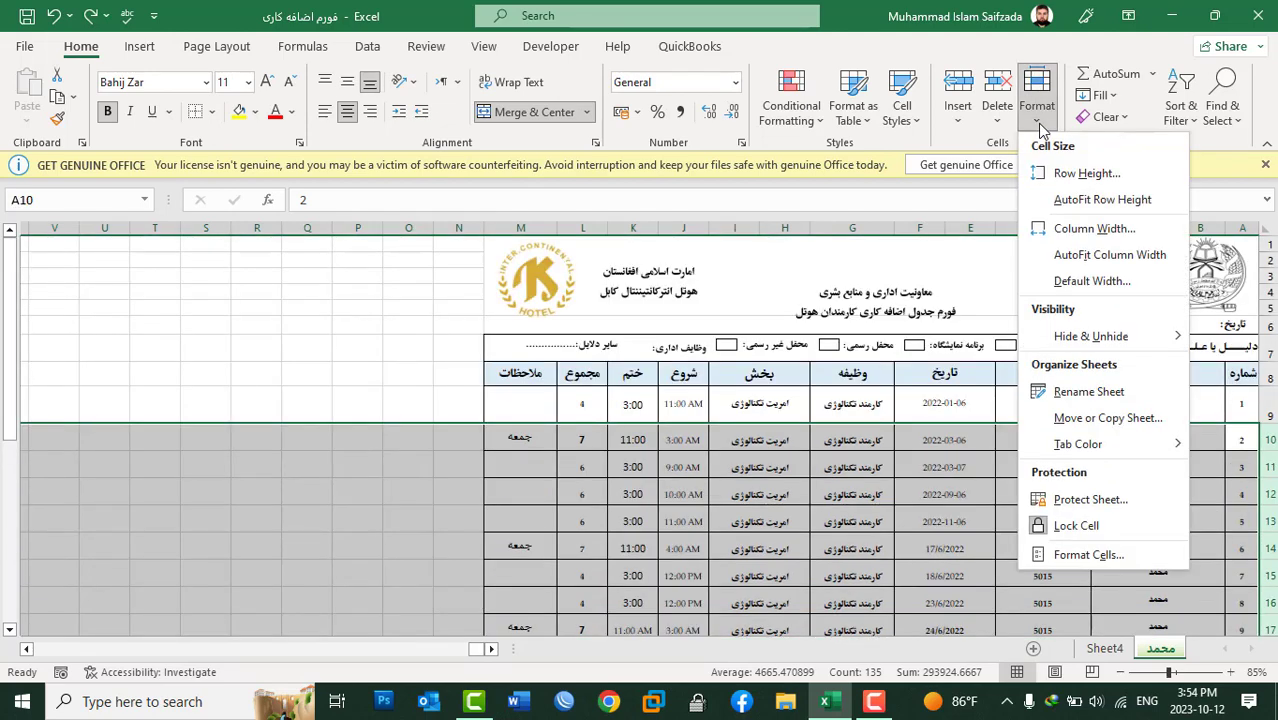
left_click(1062, 177)
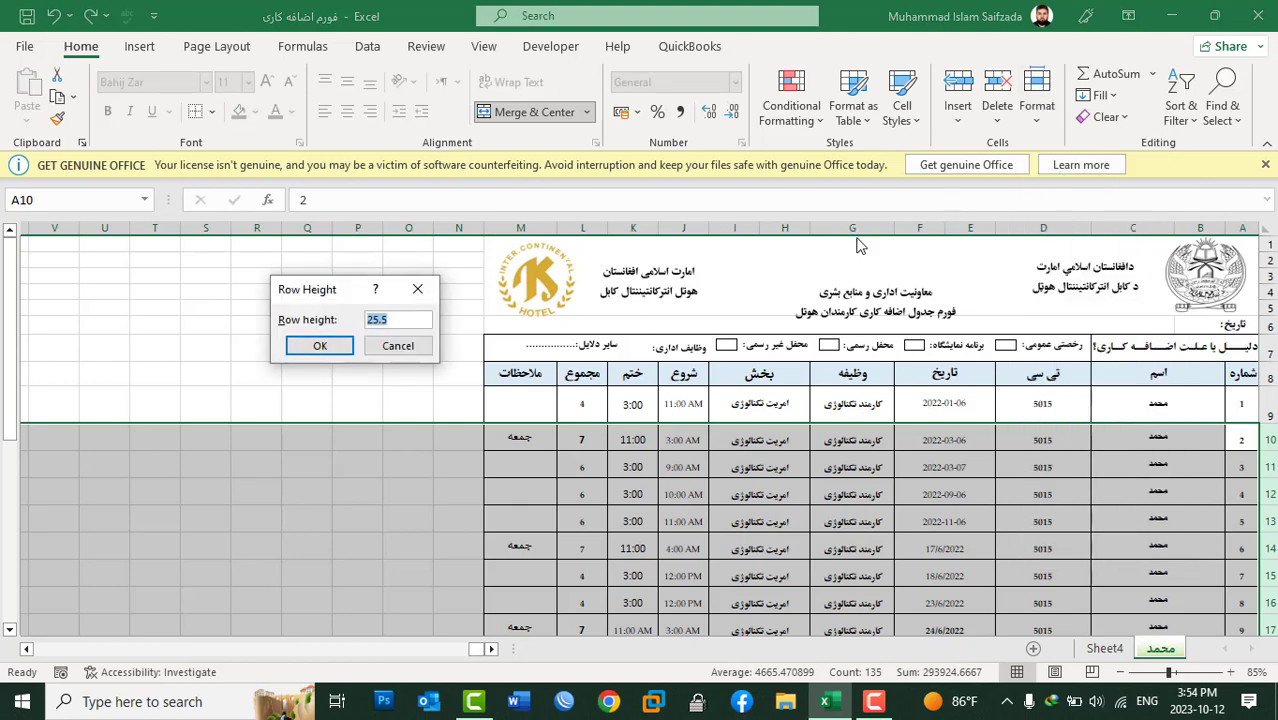
left_click(397, 349)
left_click(1266, 404)
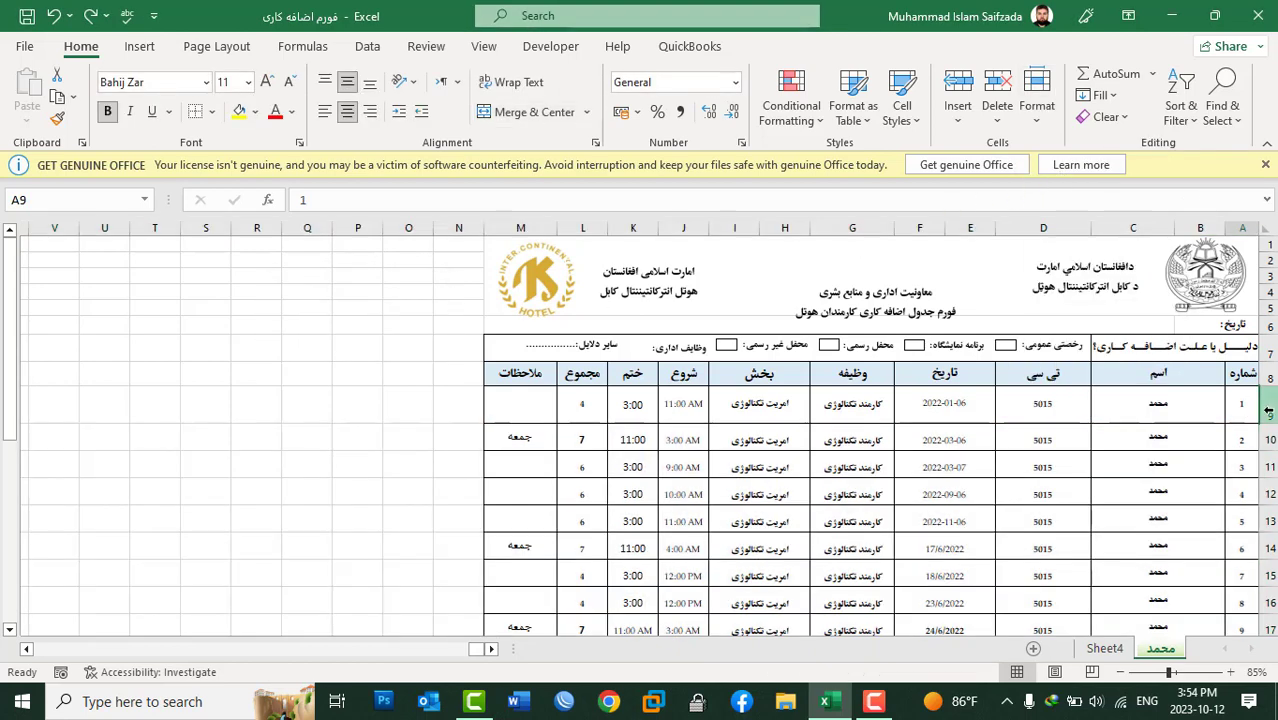
left_click(1037, 105)
left_click(1059, 176)
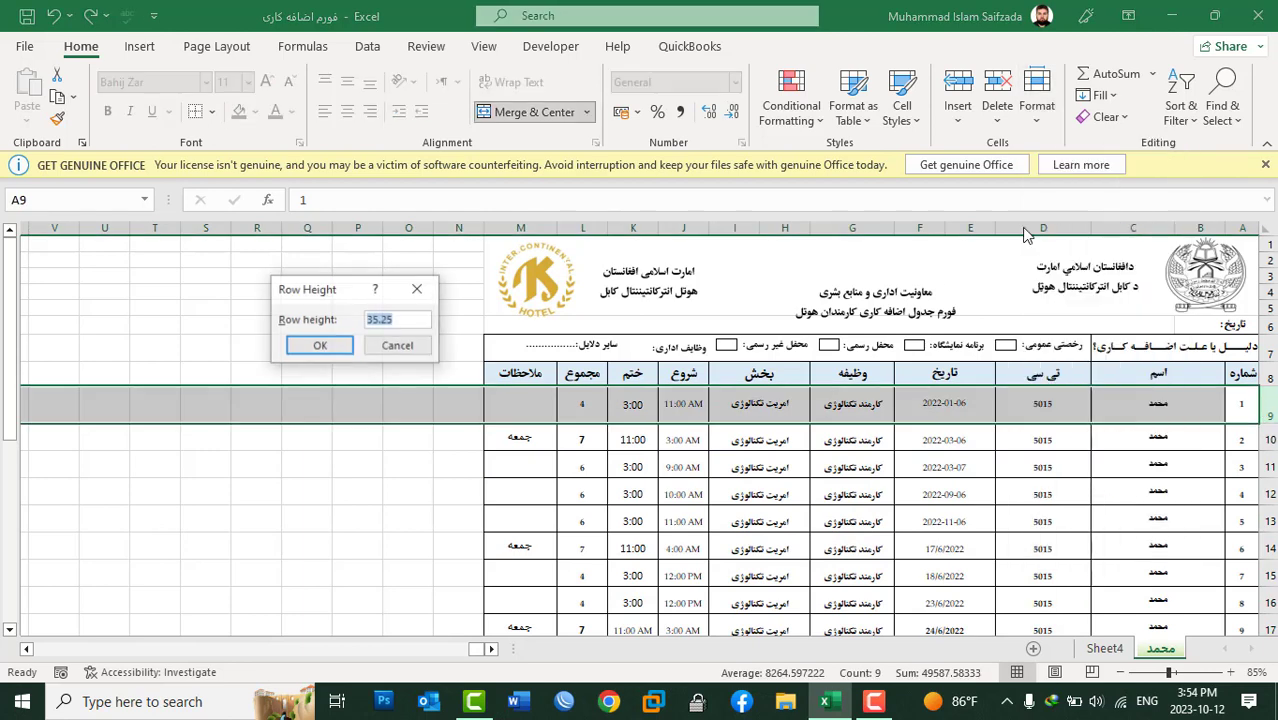
left_click(400, 349)
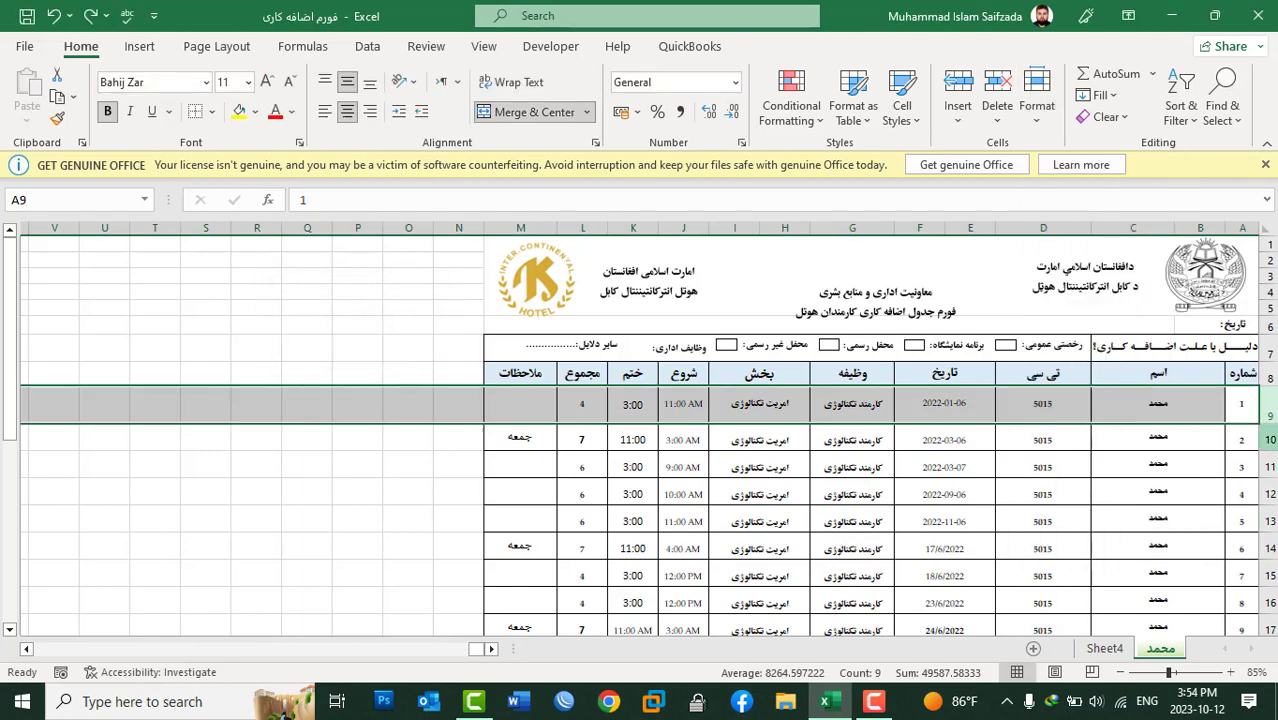
mouse_move(1266, 440)
left_mouse_down()
mouse_move(1270, 637)
mouse_move(1272, 603)
left_mouse_up()
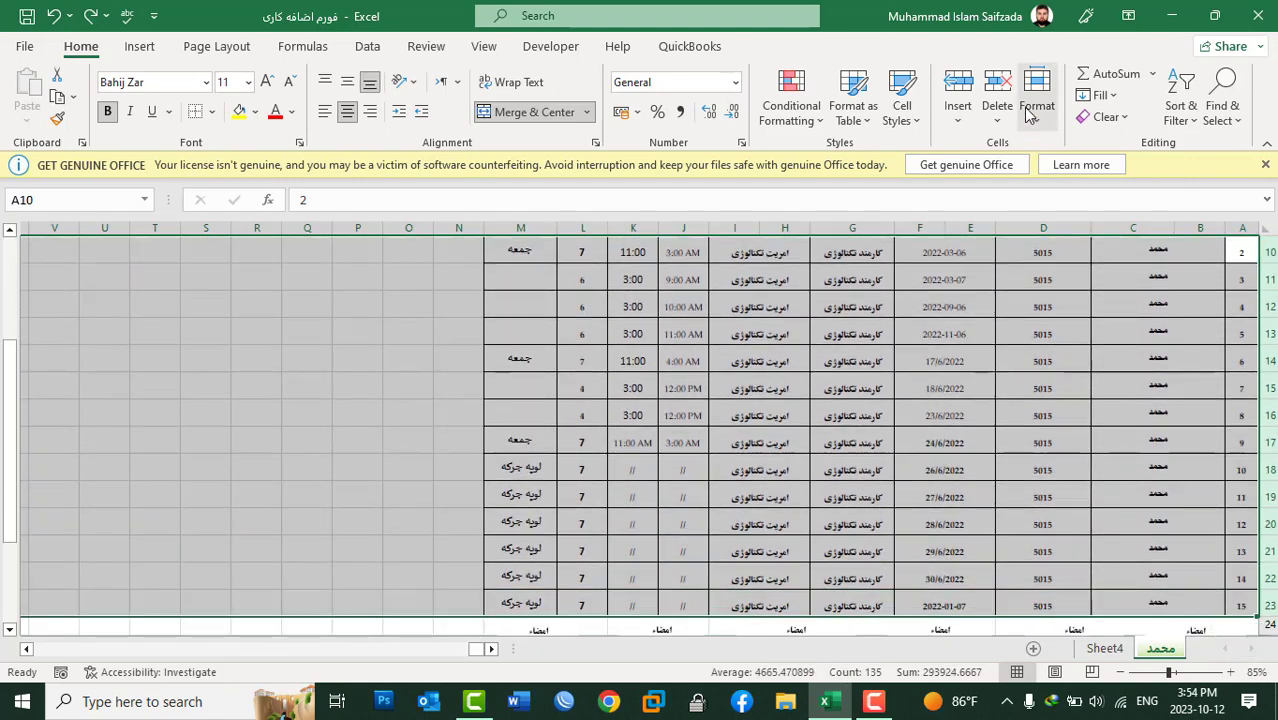
Give the selected rows a row height of 35
left_click(1036, 105)
left_click(1078, 169)
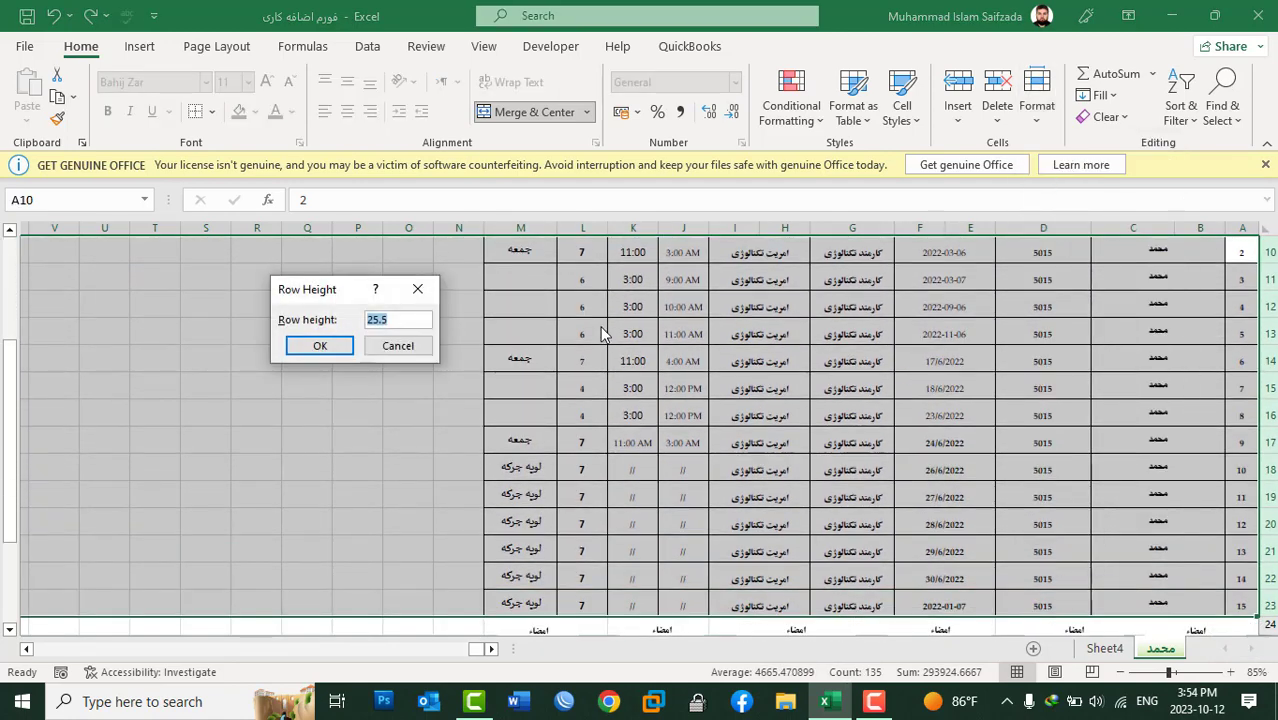
type("35.")
left_click(314, 345)
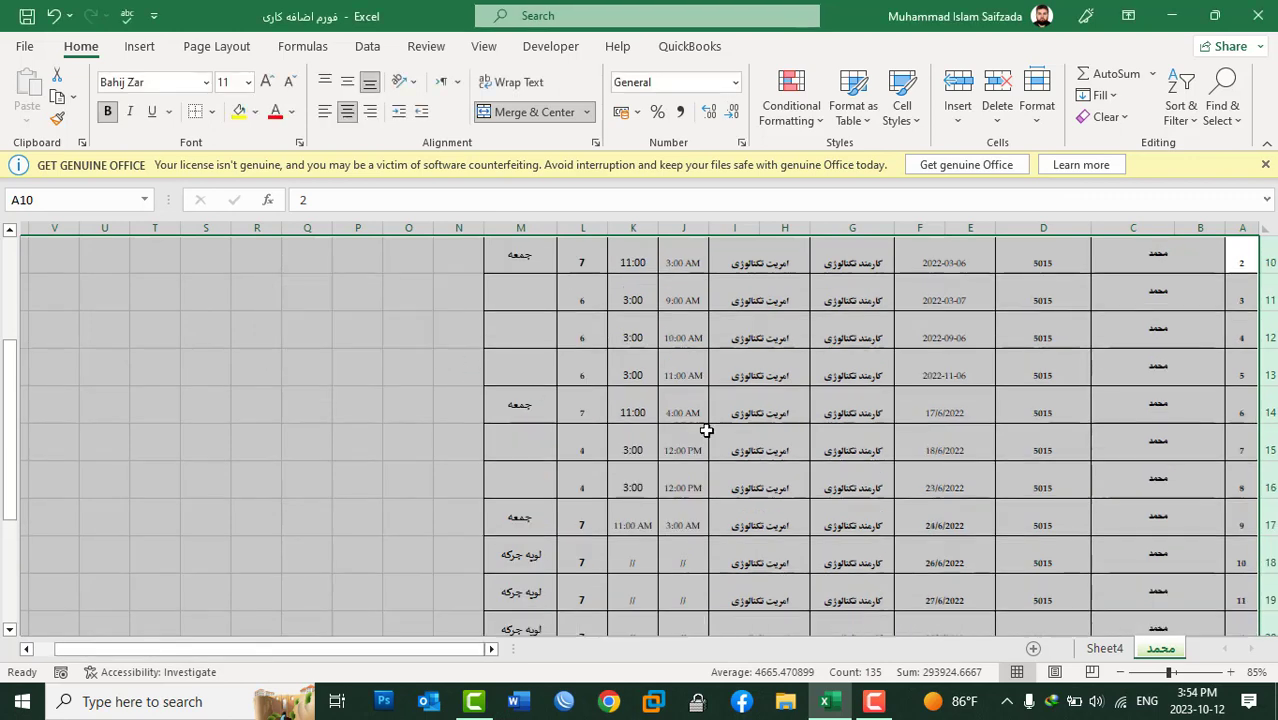
scroll(1245, 461, "up", 3)
left_click(1186, 444)
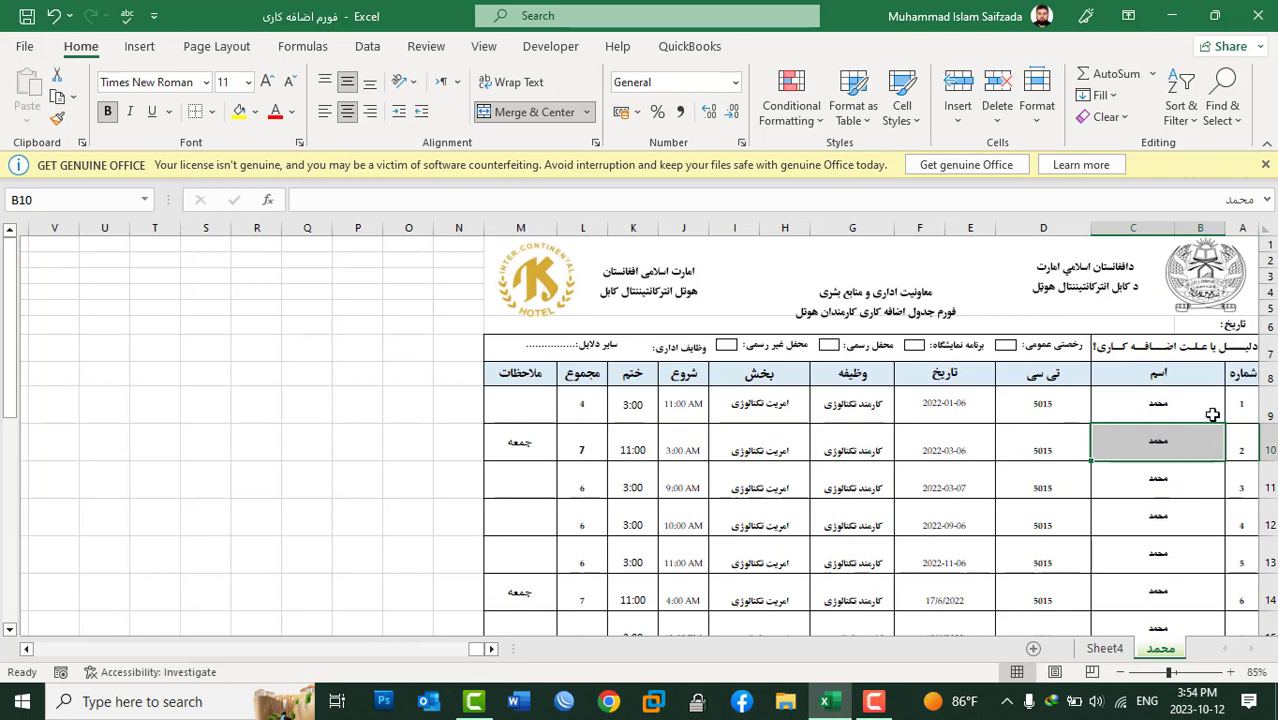
Select the data rows from row 9 downward and set their row height to 25
left_click(1263, 400)
mouse_move(1263, 400)
left_mouse_down()
mouse_move(1262, 578)
mouse_move(1263, 513)
left_mouse_up()
left_click_drag(1263, 513, 1263, 521)
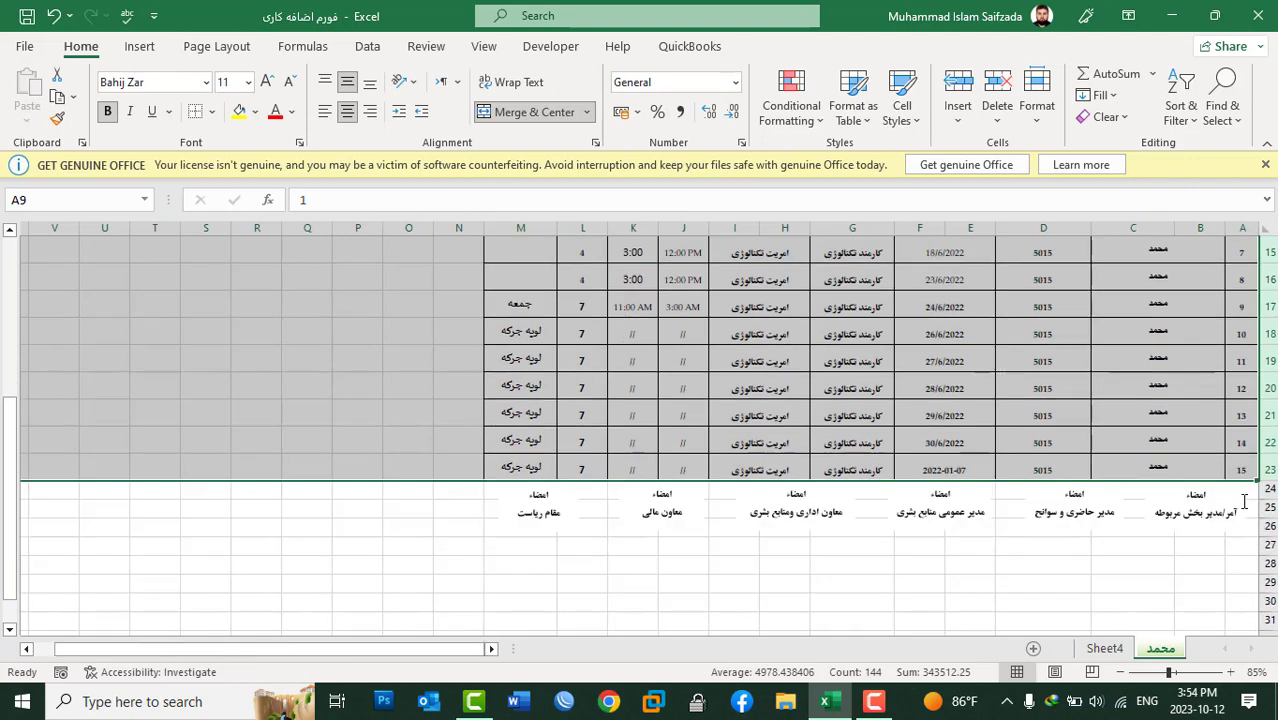
scroll(1237, 490, "up", 5)
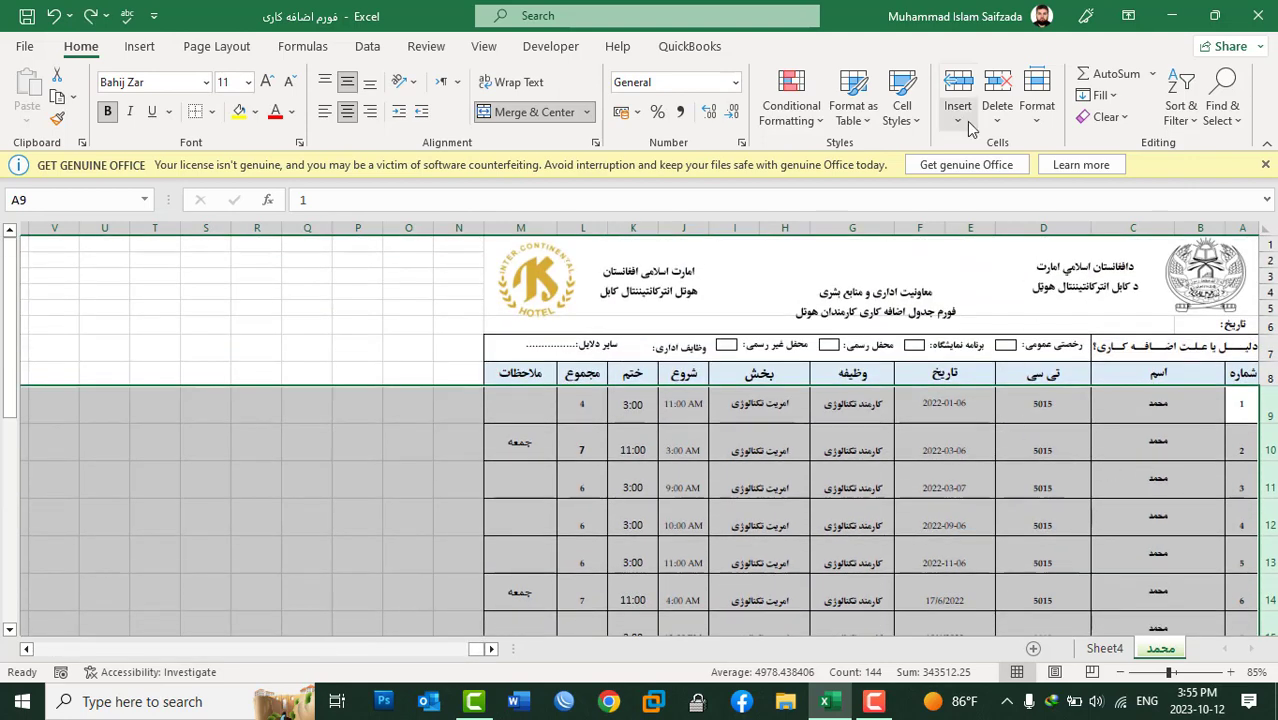
left_click(1037, 110)
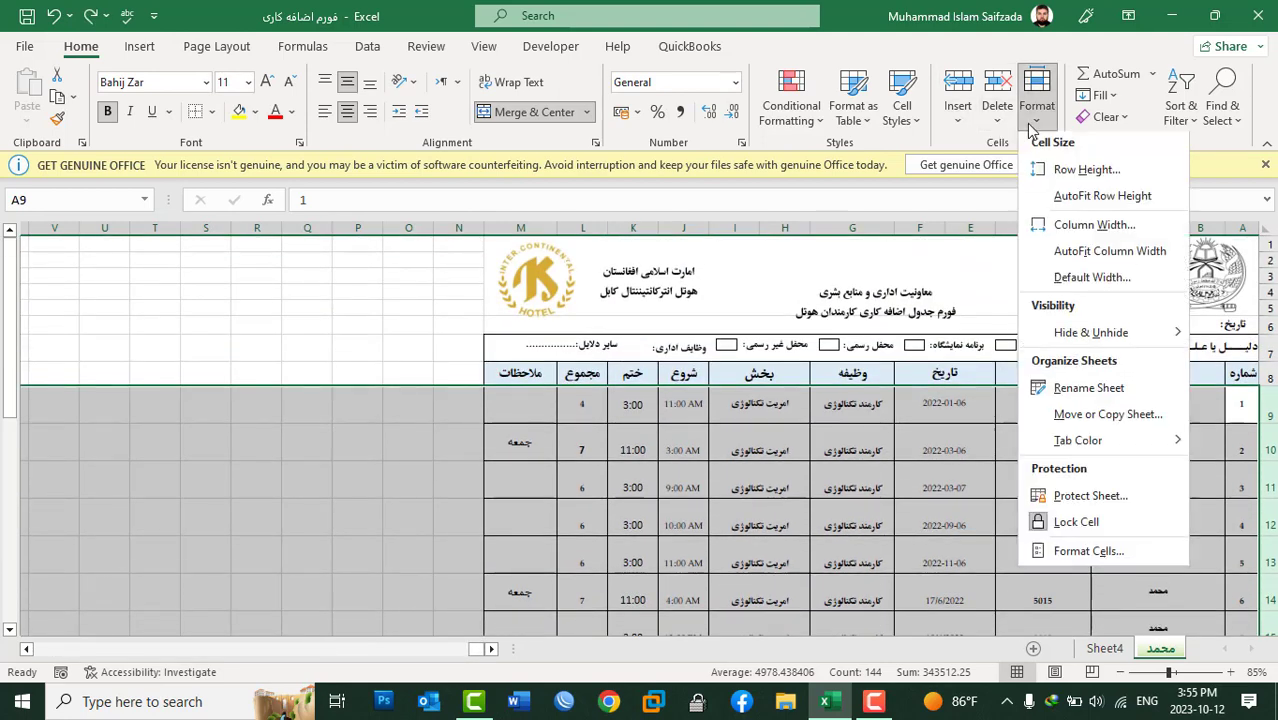
left_click(1056, 172)
type("25")
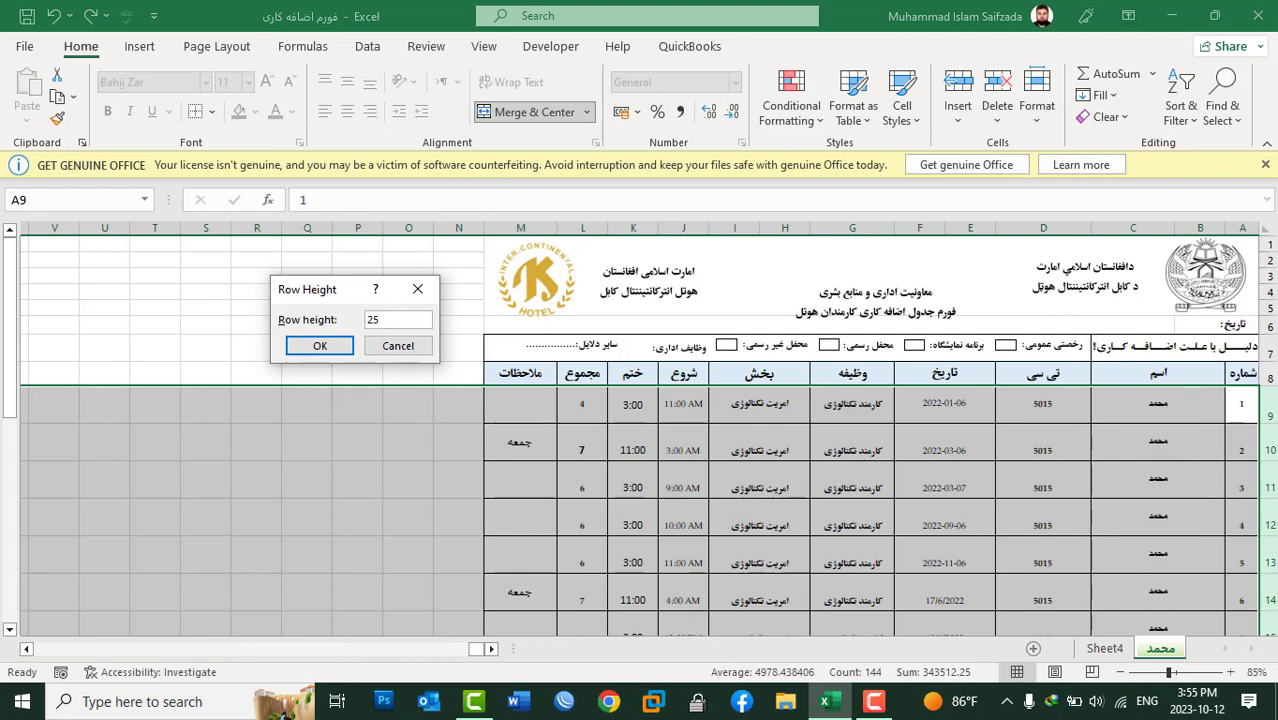
left_click(319, 345)
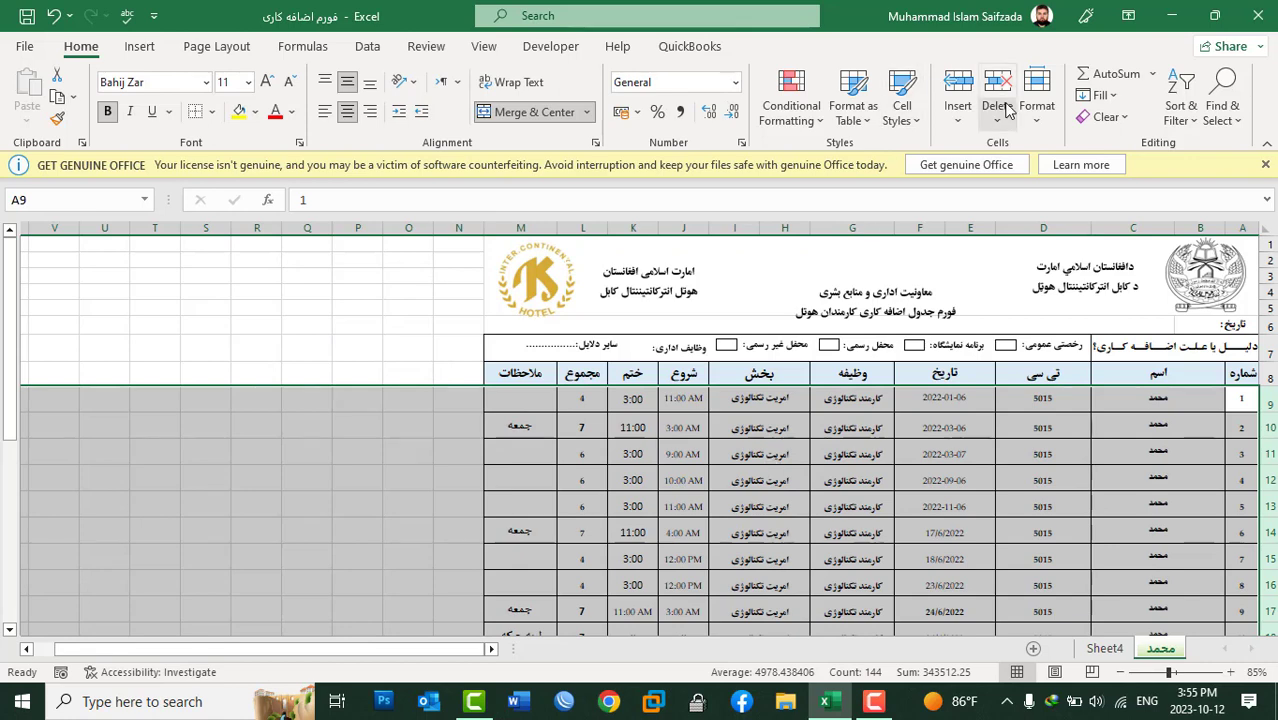
AutoFit row 9's height from its name cell
left_click(1152, 399)
left_click(1035, 125)
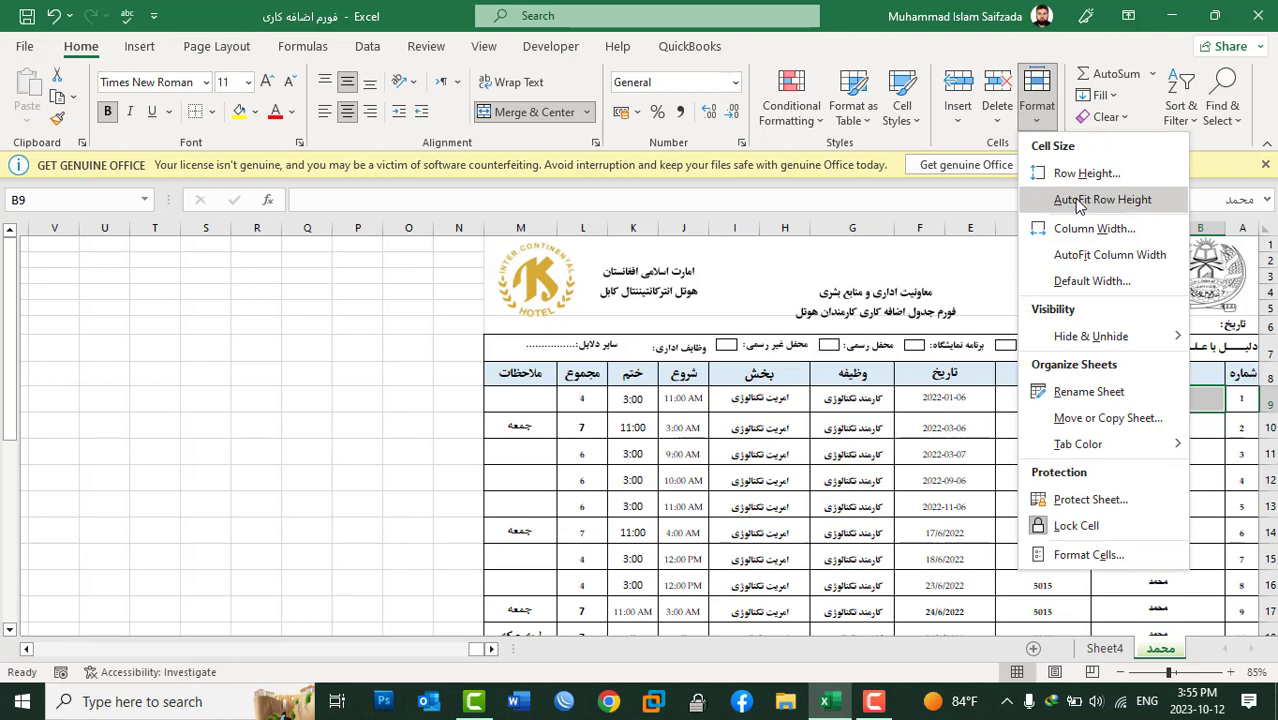
left_click(1150, 202)
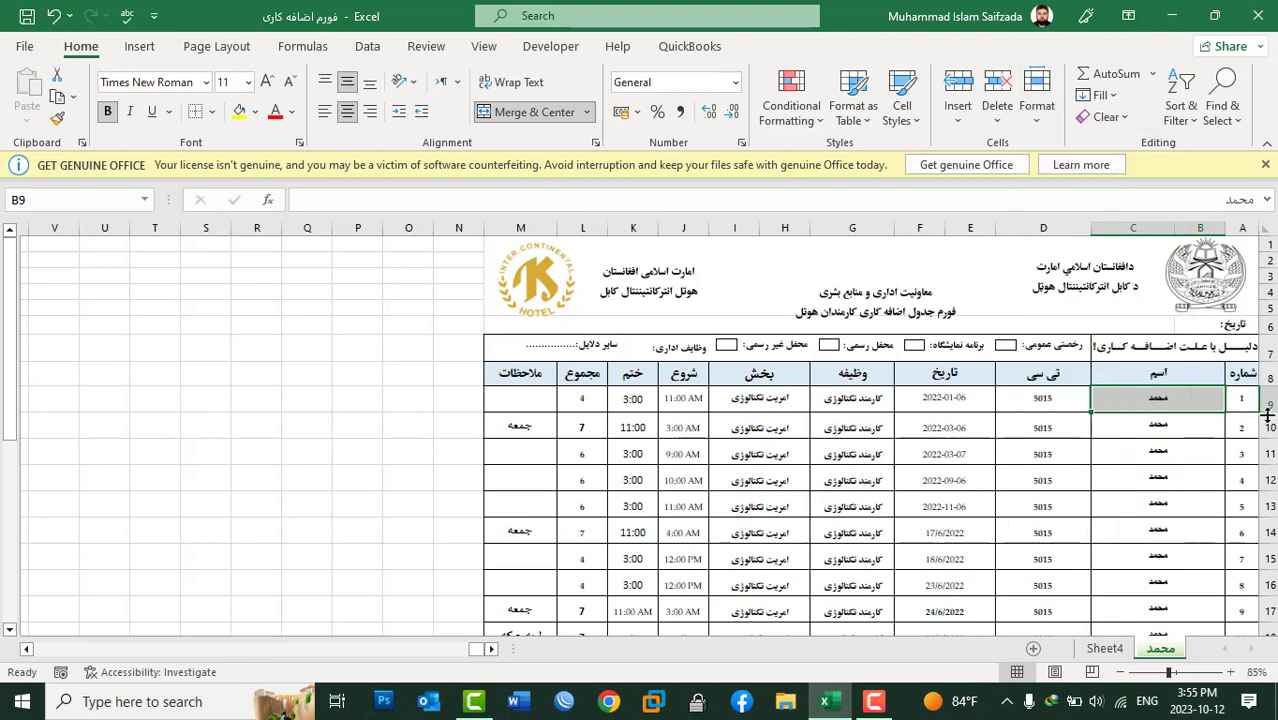
Stretch row 9 much taller, then AutoFit it back to its contents
left_click_drag(1268, 412, 1268, 467)
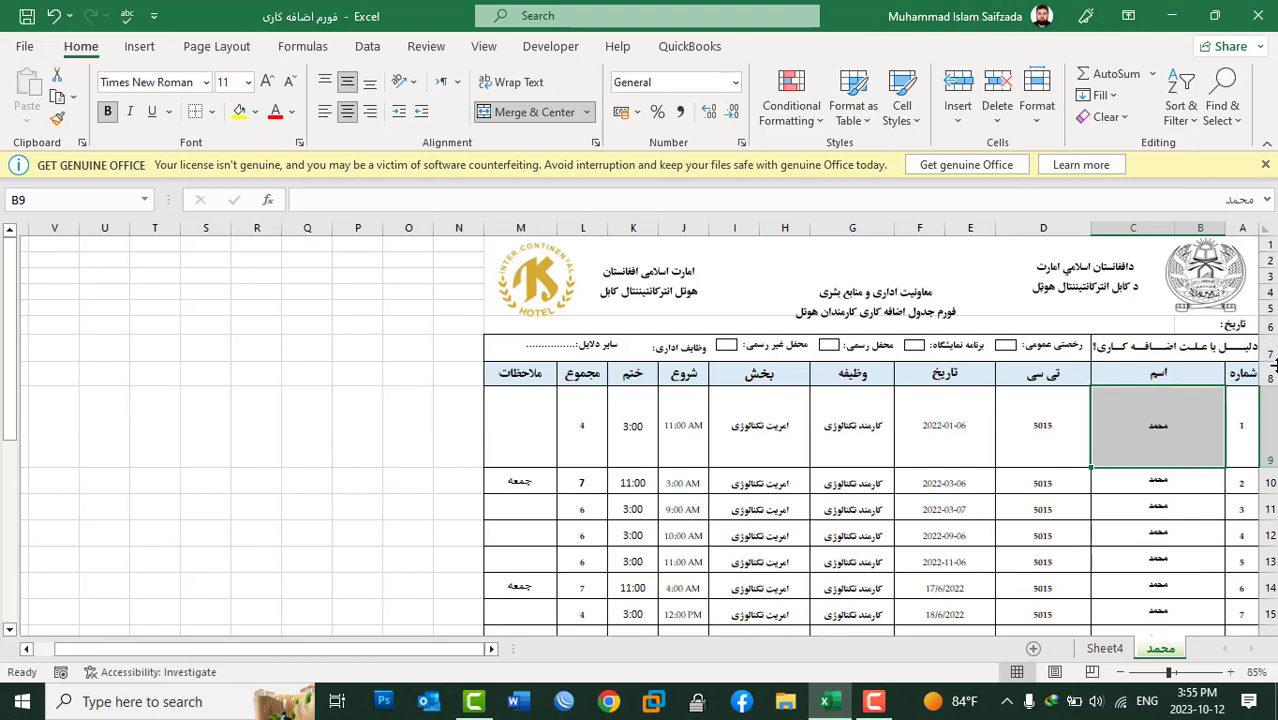
left_click(1268, 425)
left_click(1037, 110)
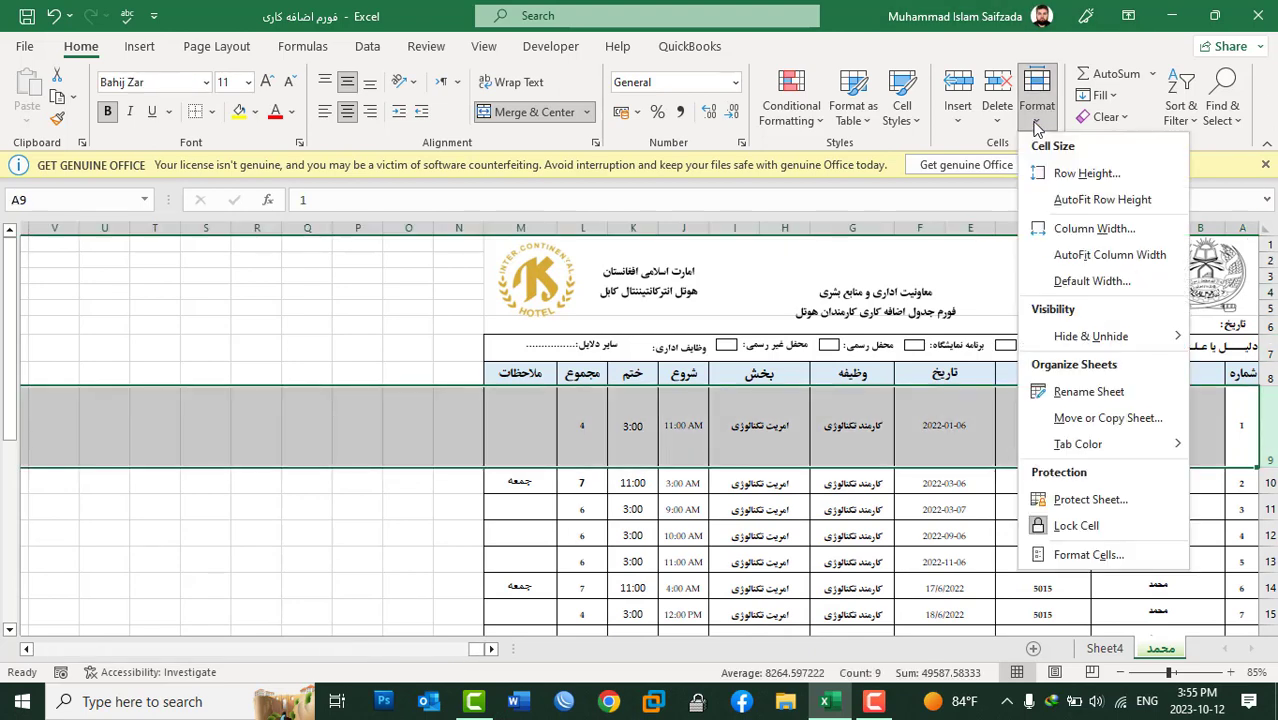
left_click(1078, 200)
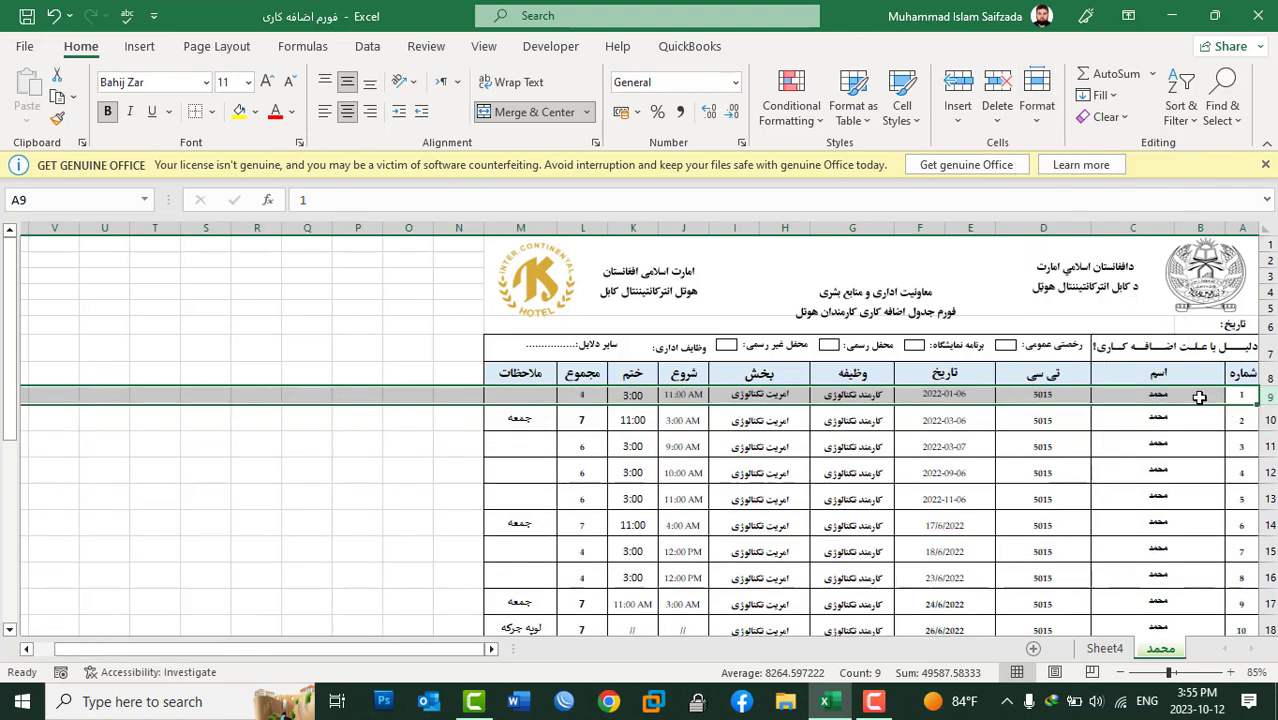
Enlarge the text in A10:M10 by four font sizes and autofit row 10's height
left_click_drag(1239, 424, 515, 420)
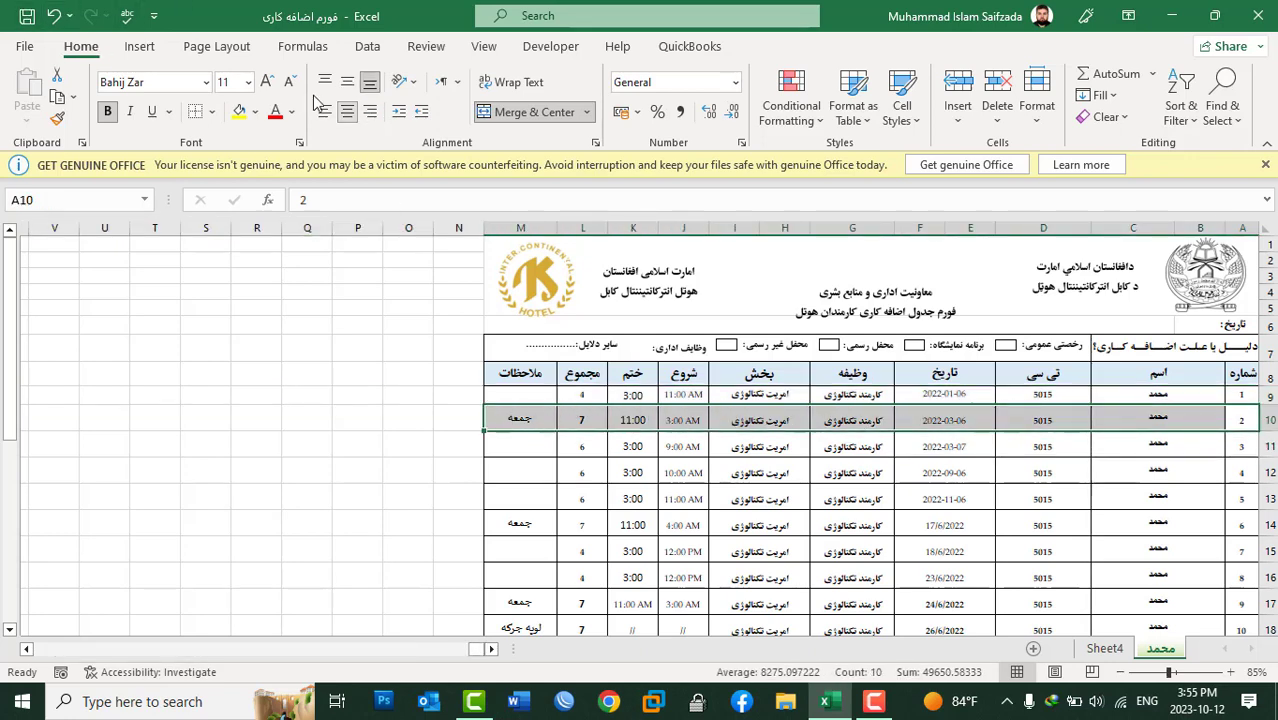
left_click(266, 82)
left_click(266, 82)
left_click(266, 84)
left_click(266, 84)
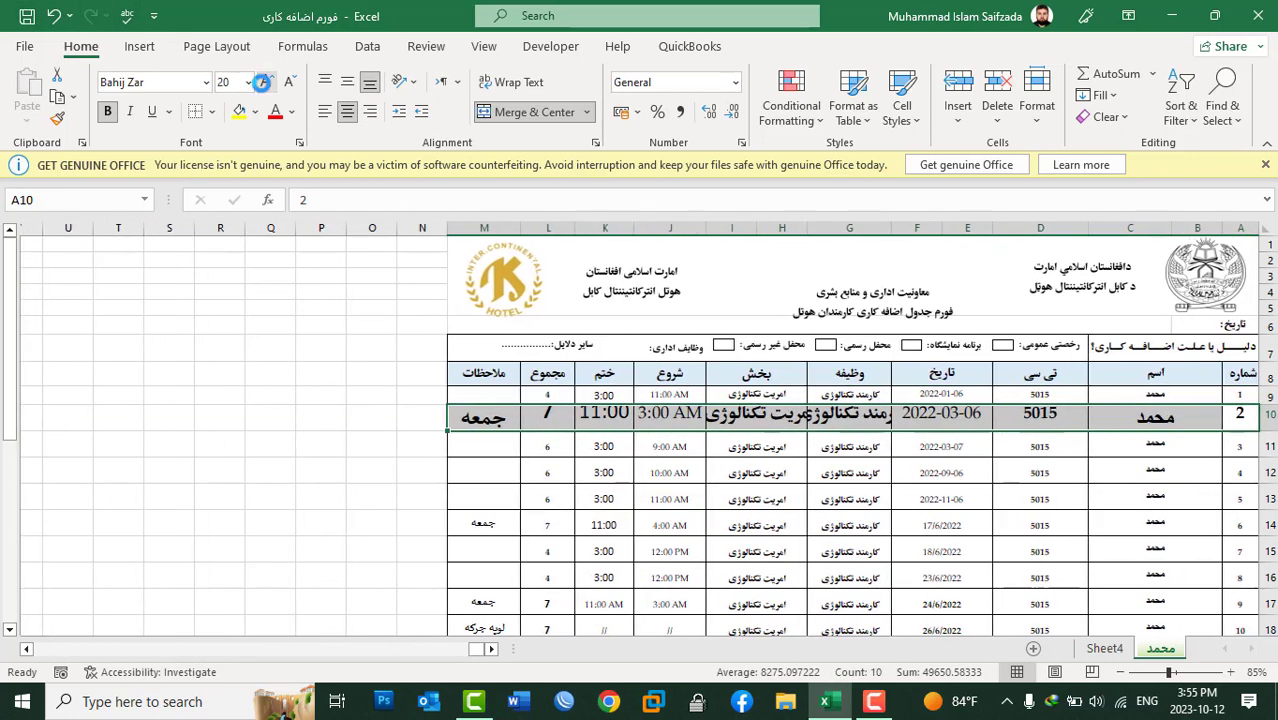
left_click(266, 84)
left_click(266, 84)
left_click(266, 84)
left_click(266, 84)
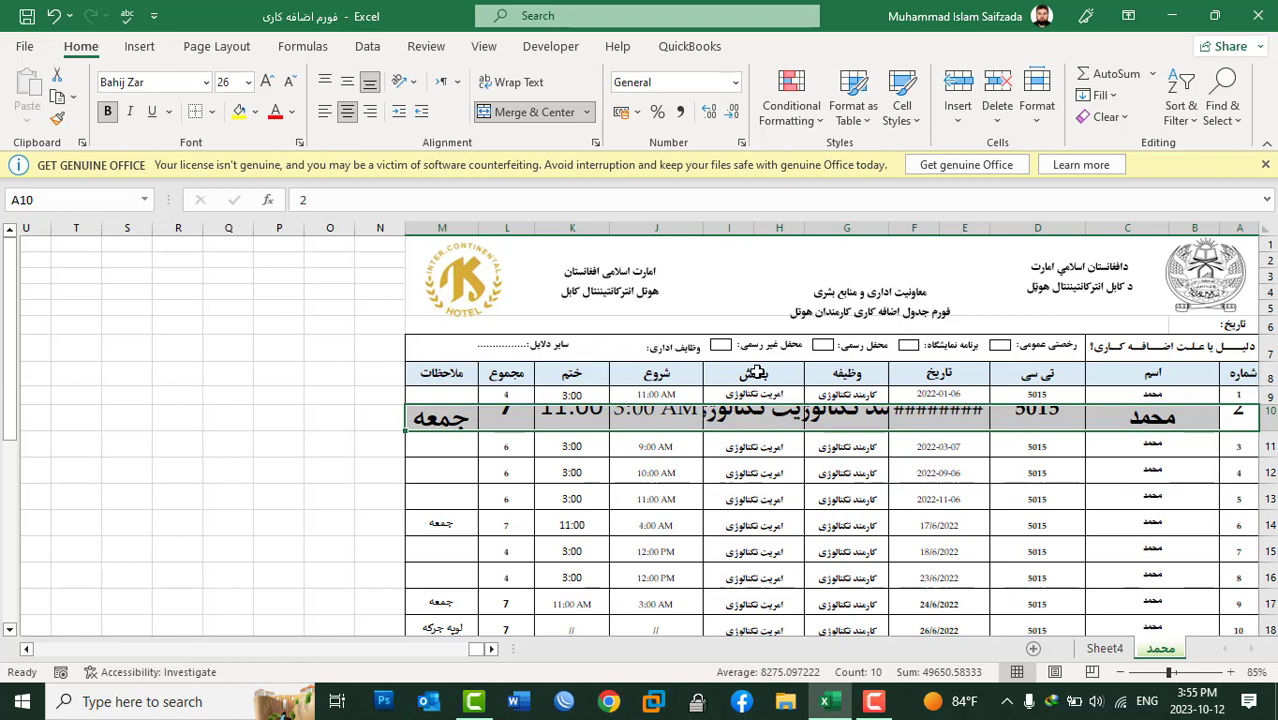
left_click(1040, 122)
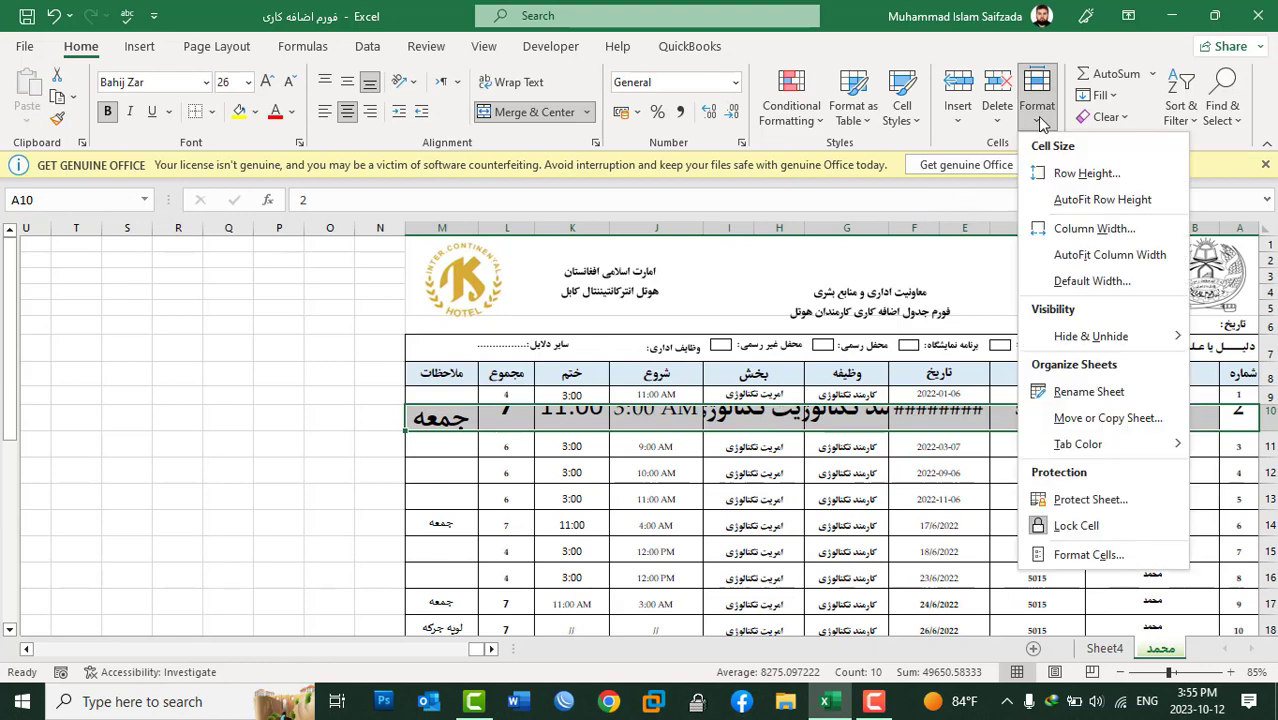
left_click(1101, 200)
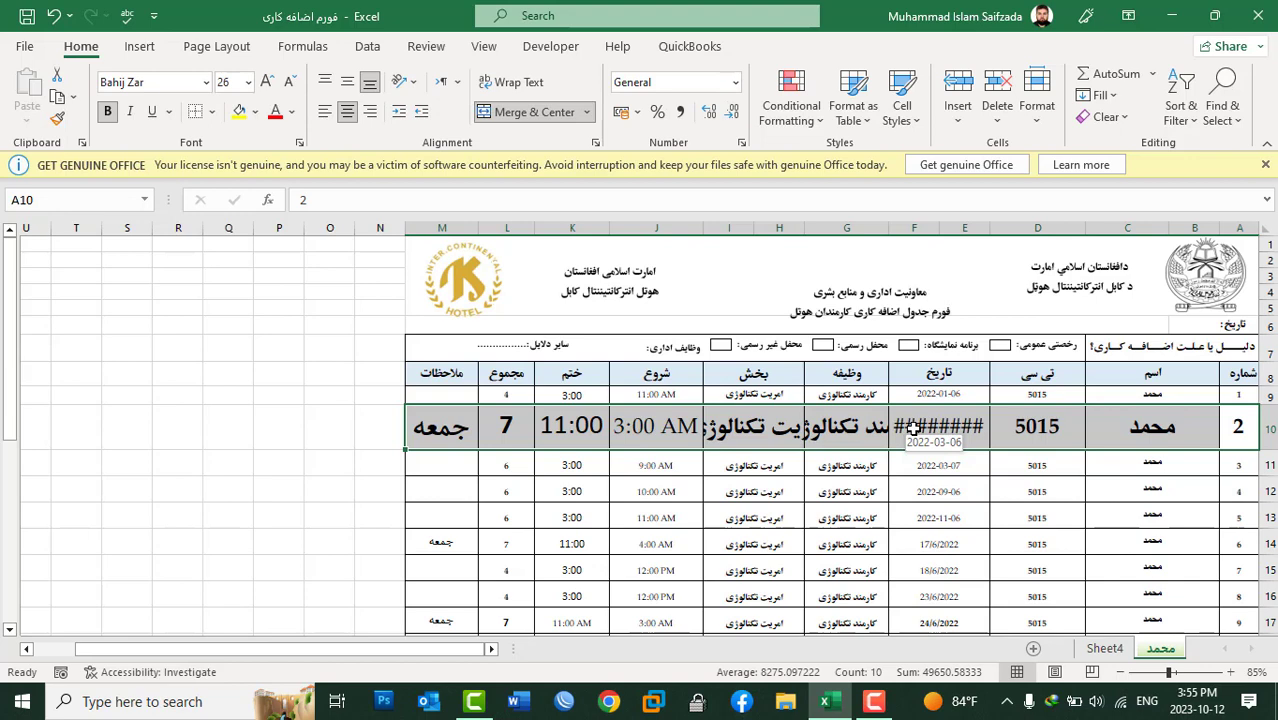
Autofit row 10 again and shrink its text back to size 11
left_click(1037, 100)
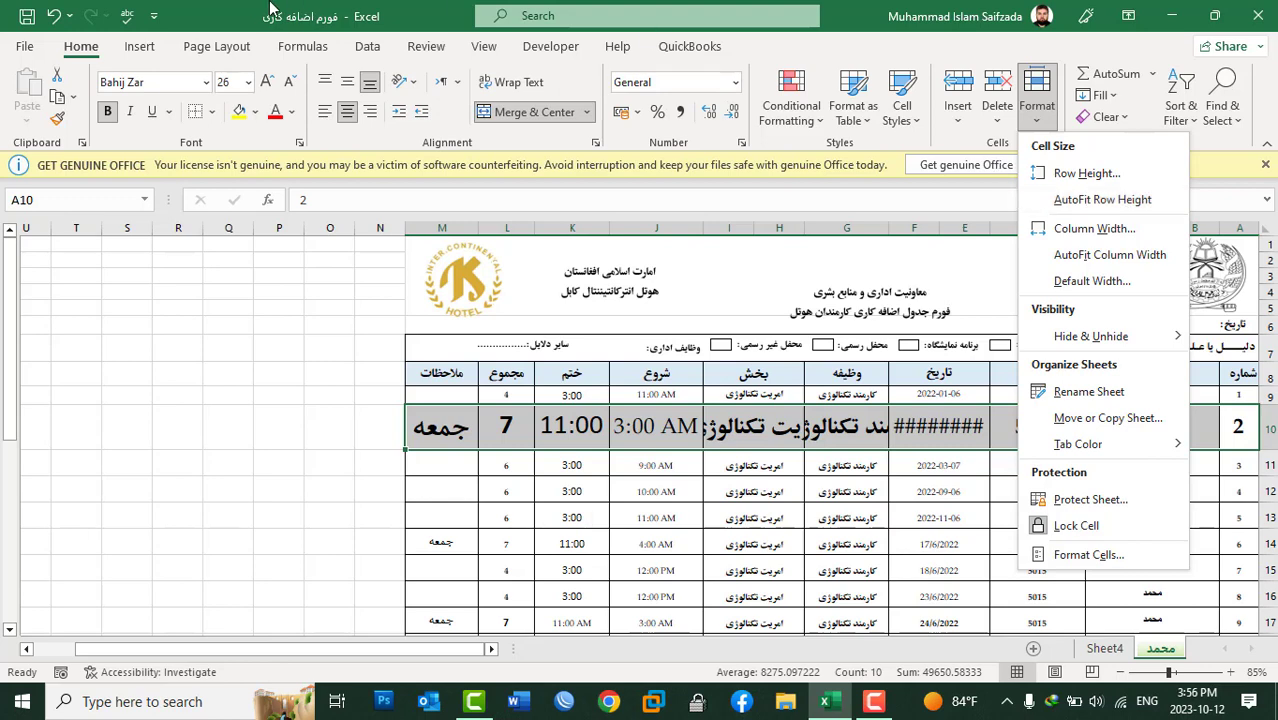
left_click(1102, 200)
left_click(289, 84)
left_click(289, 84)
left_click(289, 84)
left_click(289, 84)
left_click(289, 84)
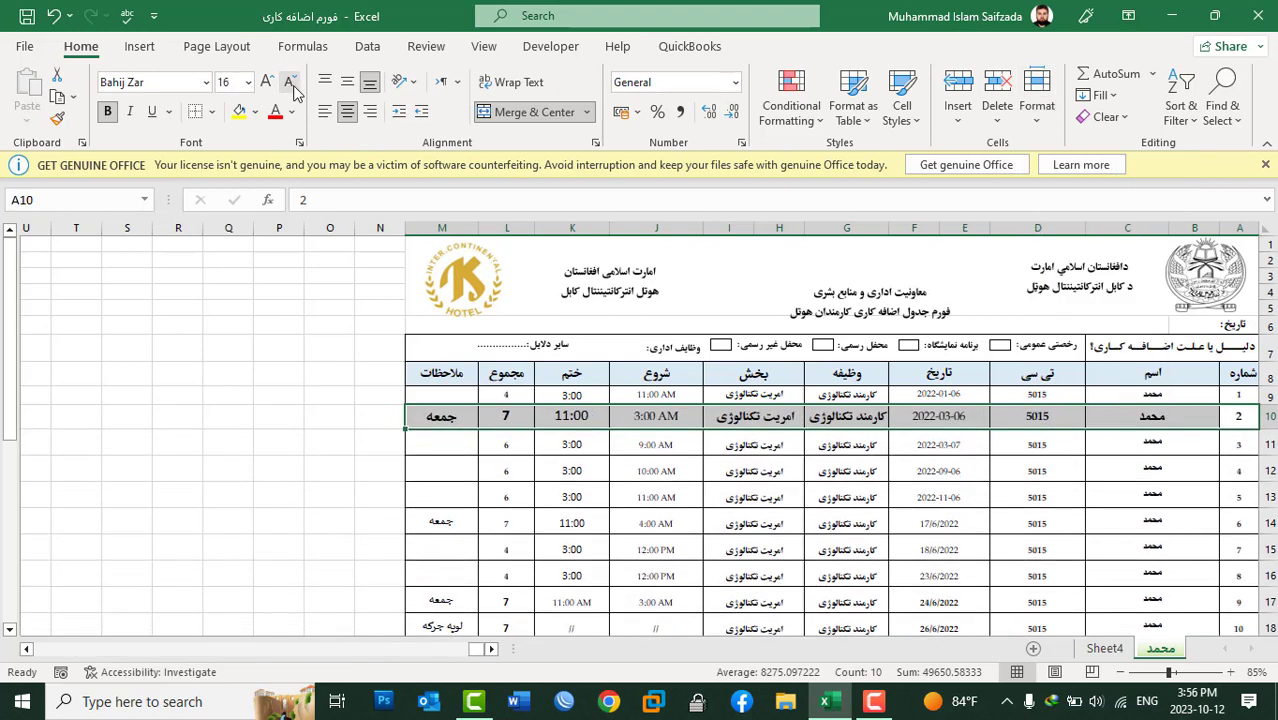
left_click(289, 84)
left_click(289, 84)
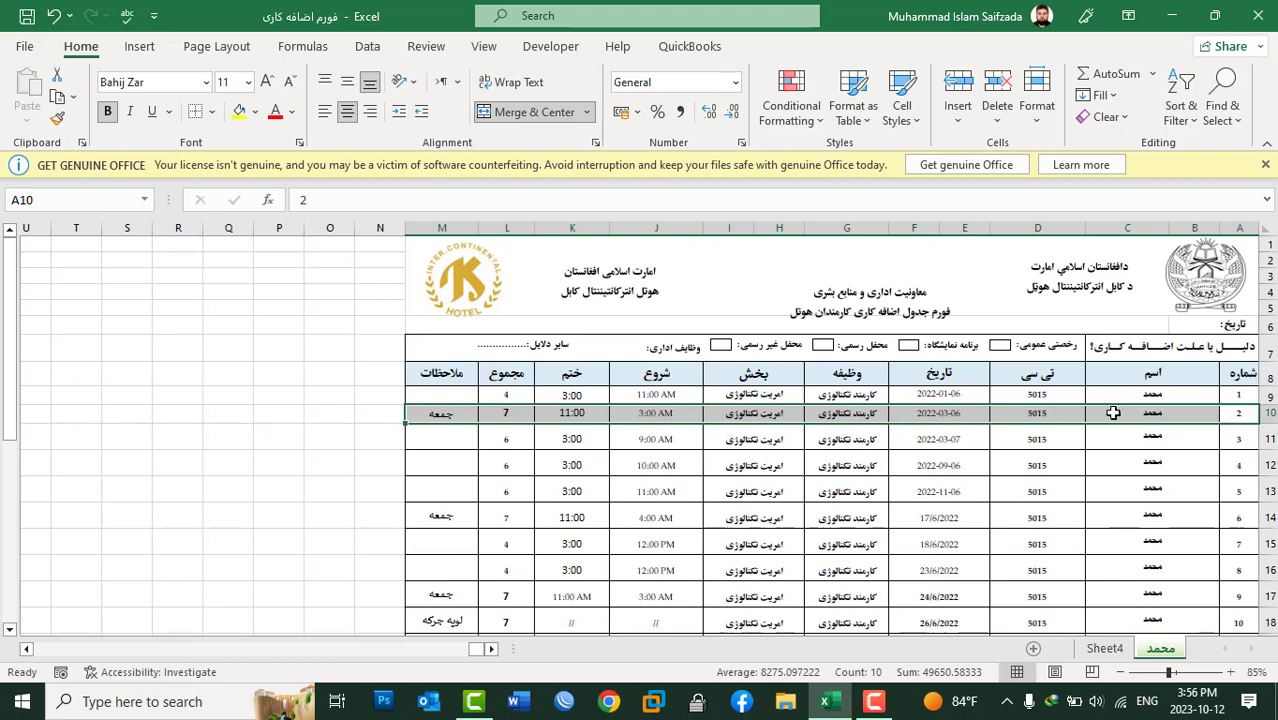
left_click(1037, 100)
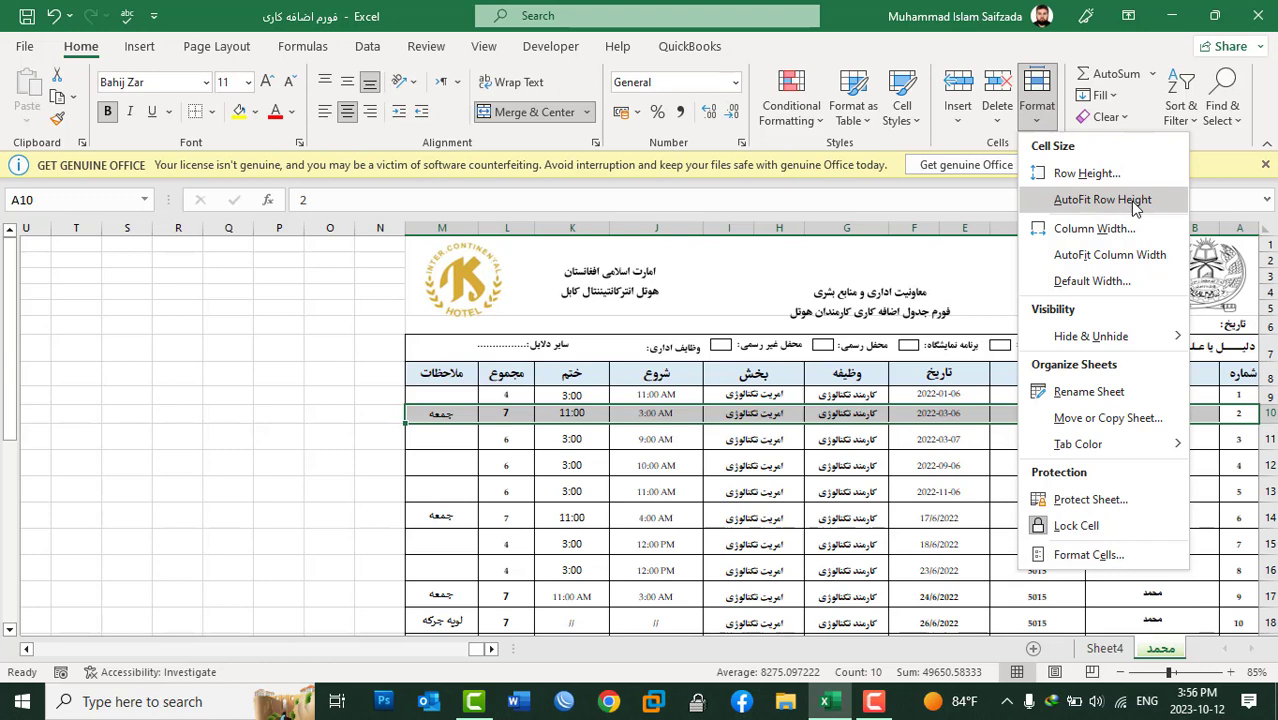
left_click(878, 530)
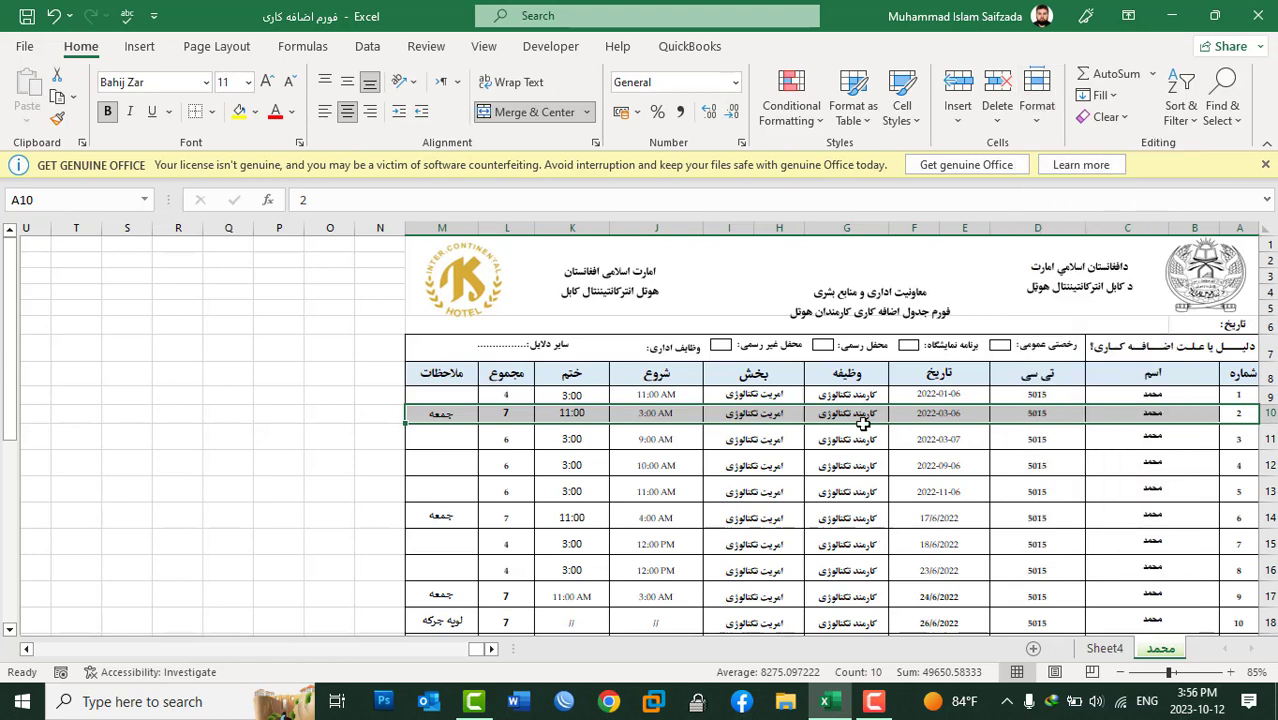
mouse_move(868, 228)
left_mouse_down()
mouse_move(818, 225)
mouse_move(850, 226)
left_mouse_up()
left_click(1037, 105)
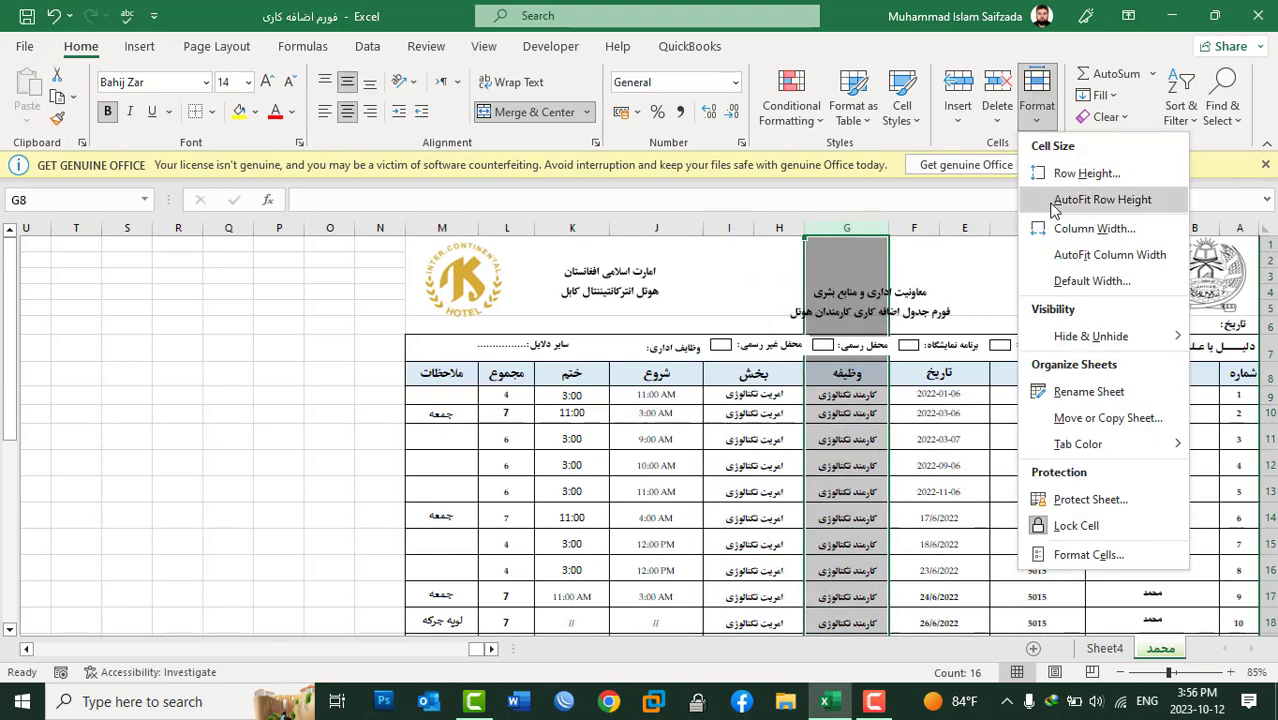
left_click(1058, 232)
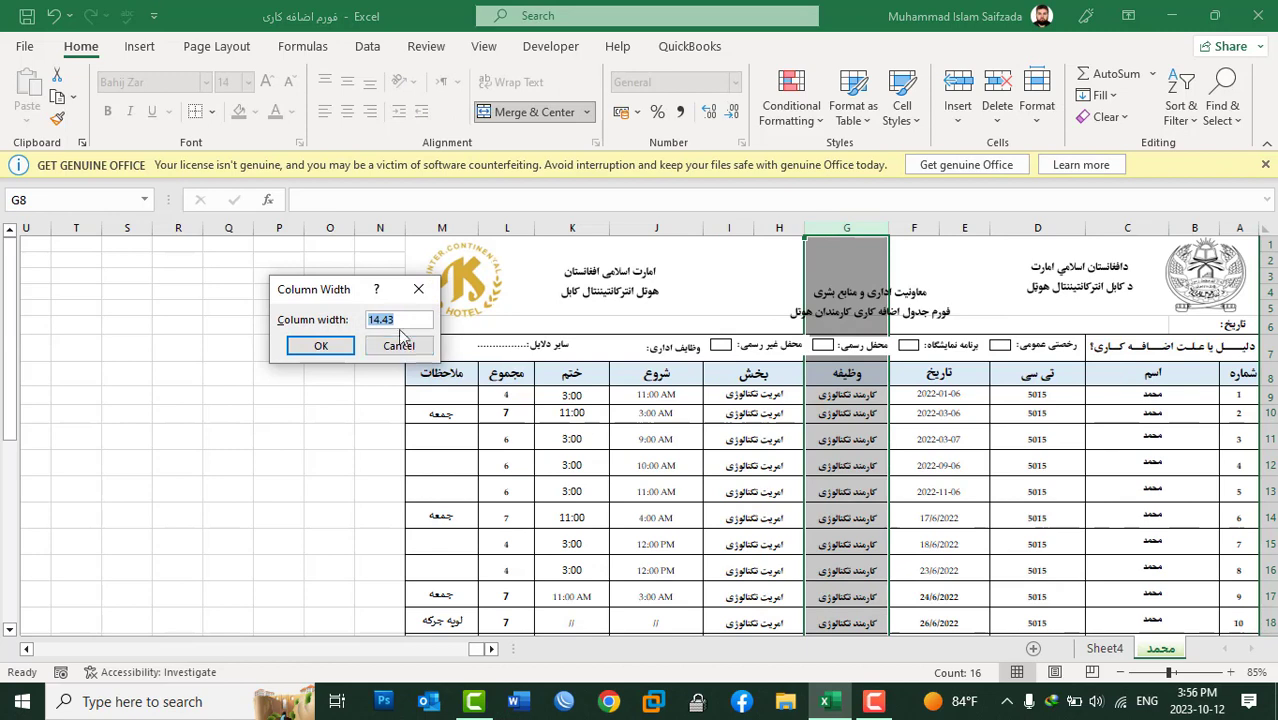
left_click(403, 345)
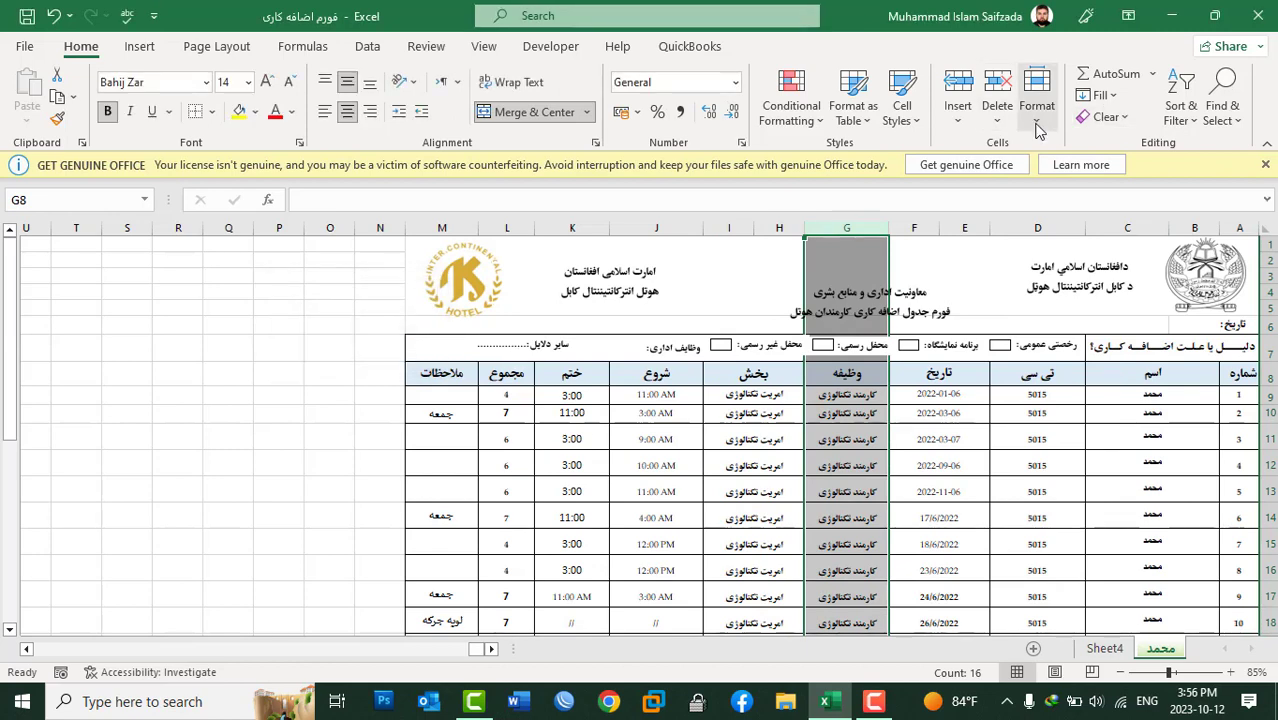
left_click(1038, 125)
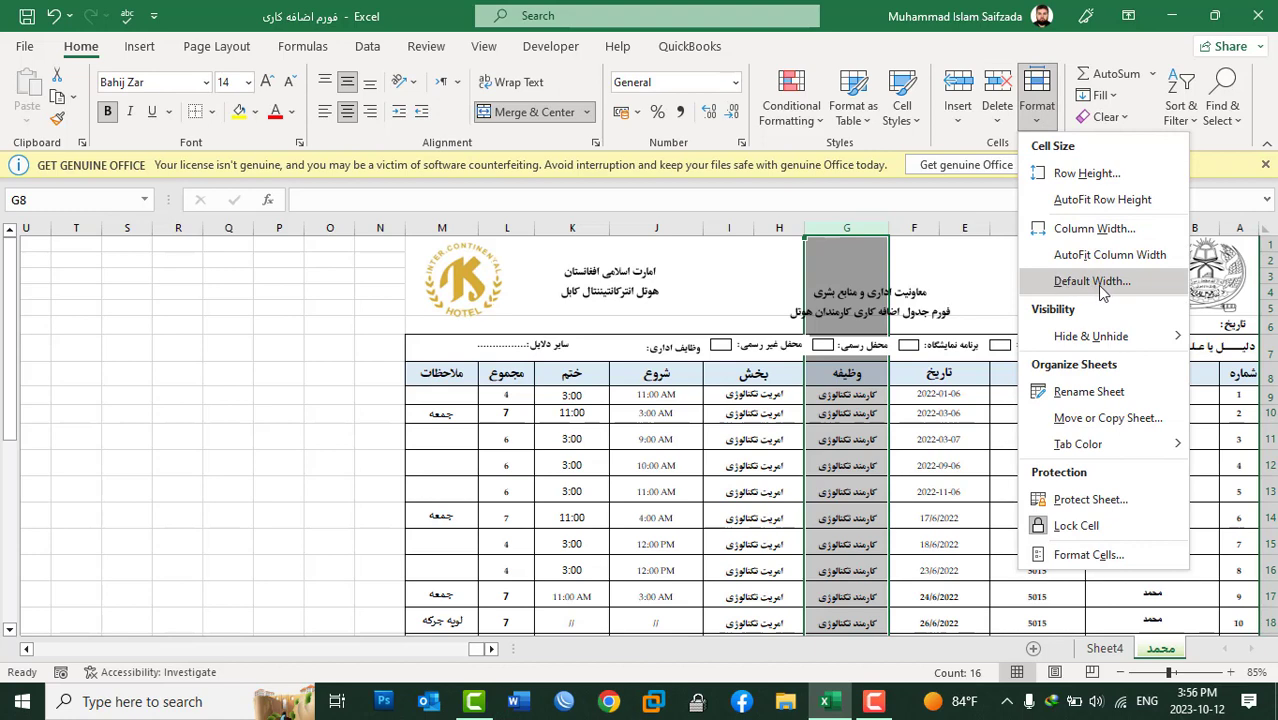
left_click(1100, 288)
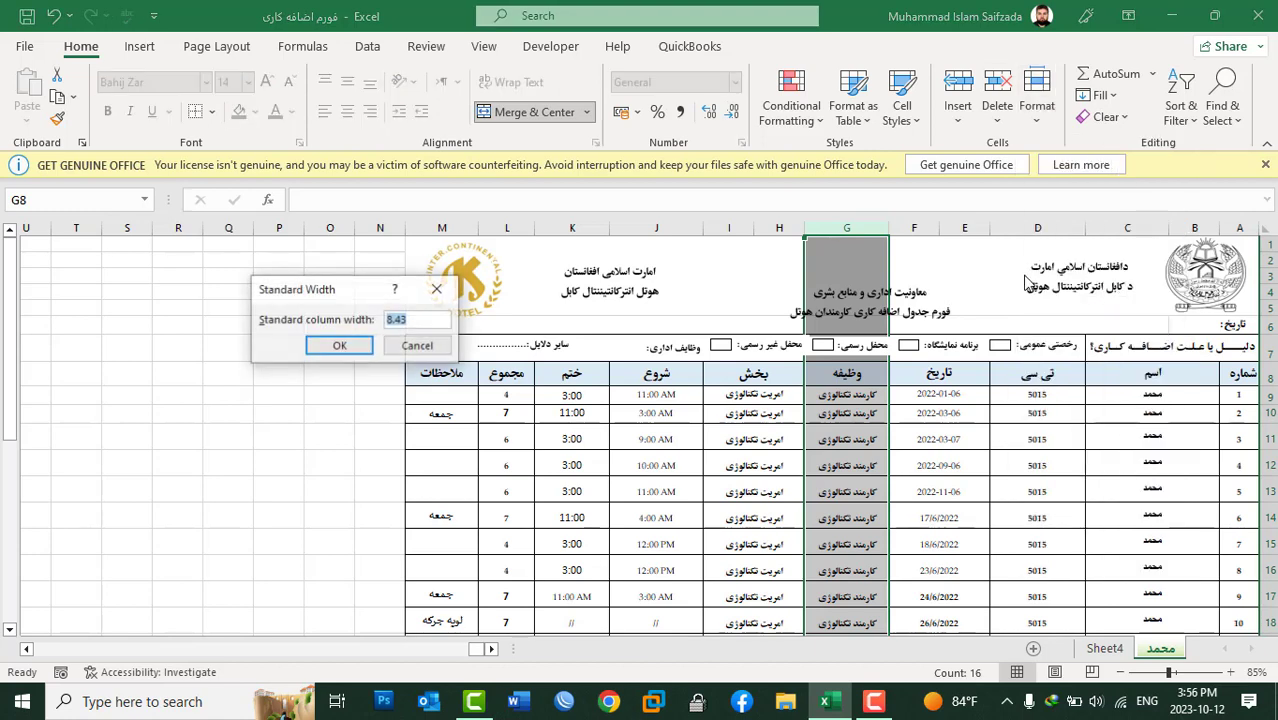
left_click(417, 345)
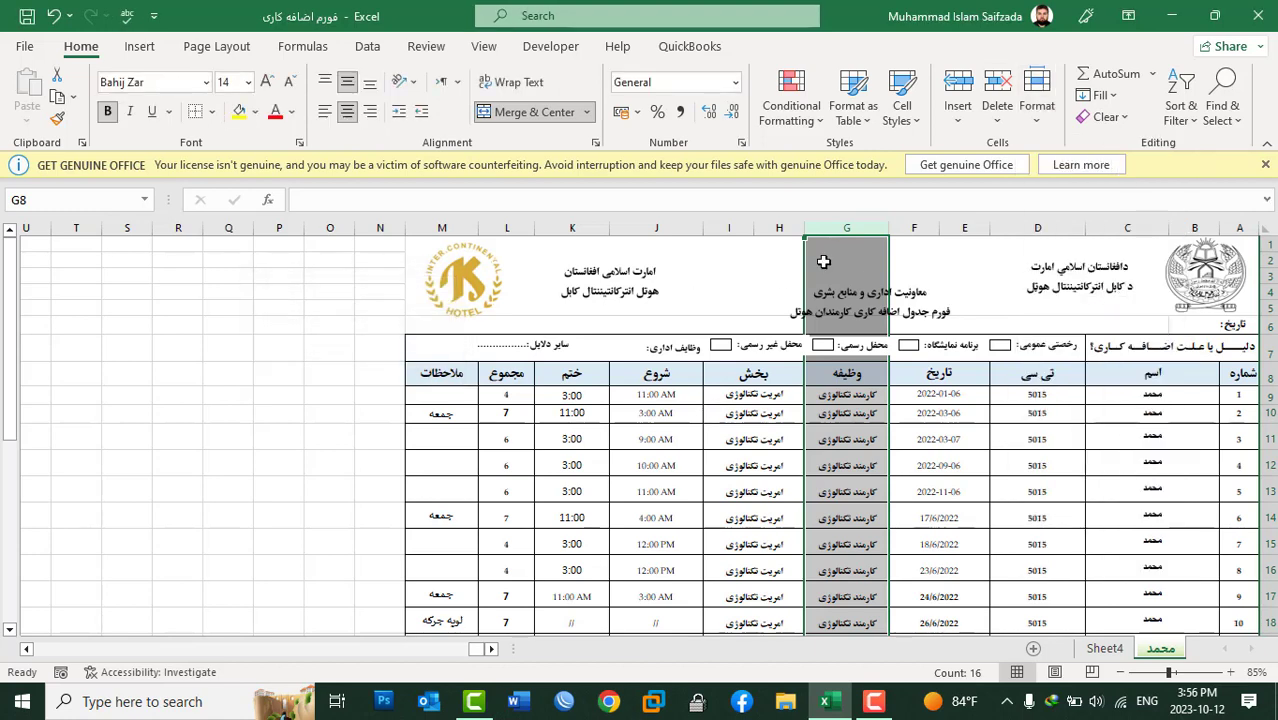
left_click(1037, 120)
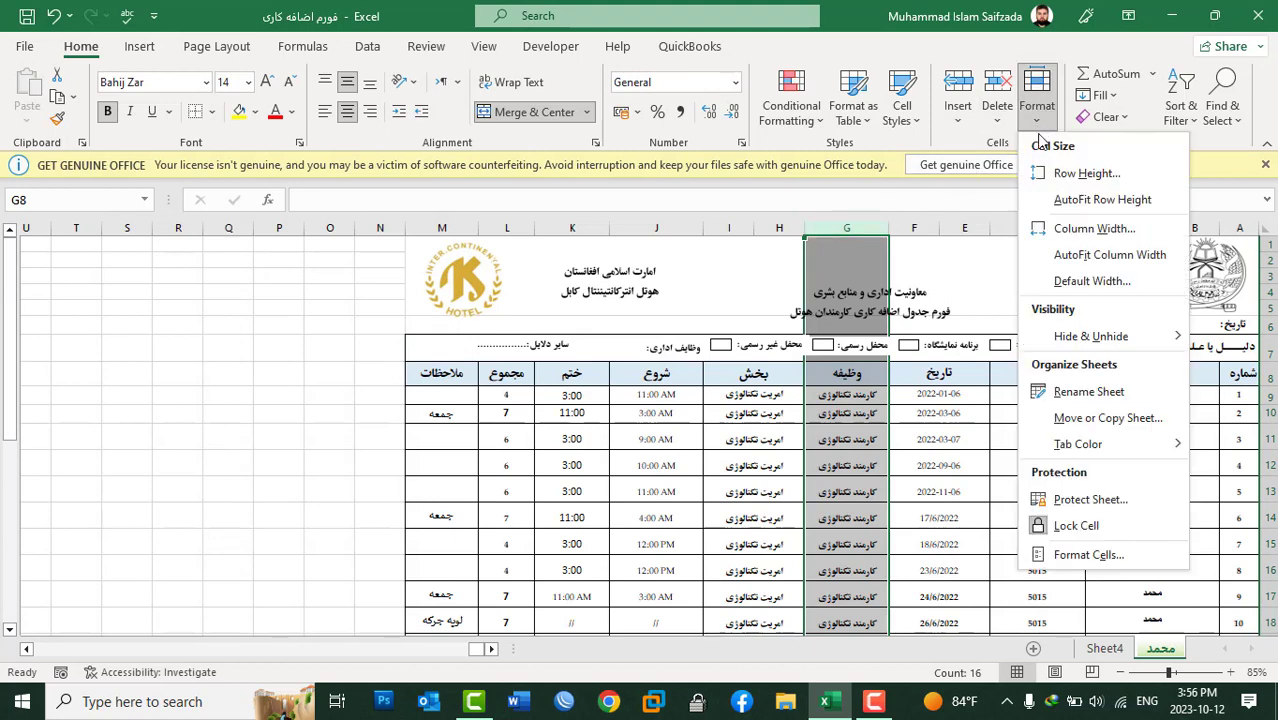
left_click(1068, 232)
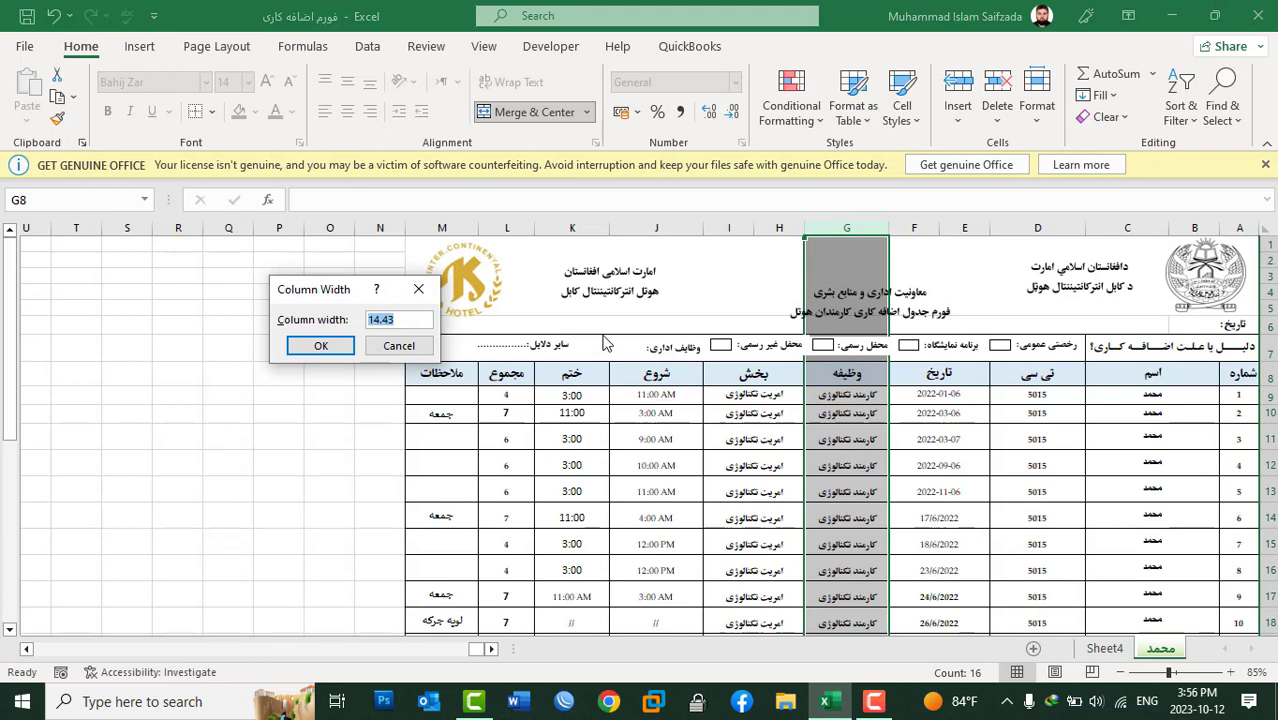
type("8.")
left_click(320, 345)
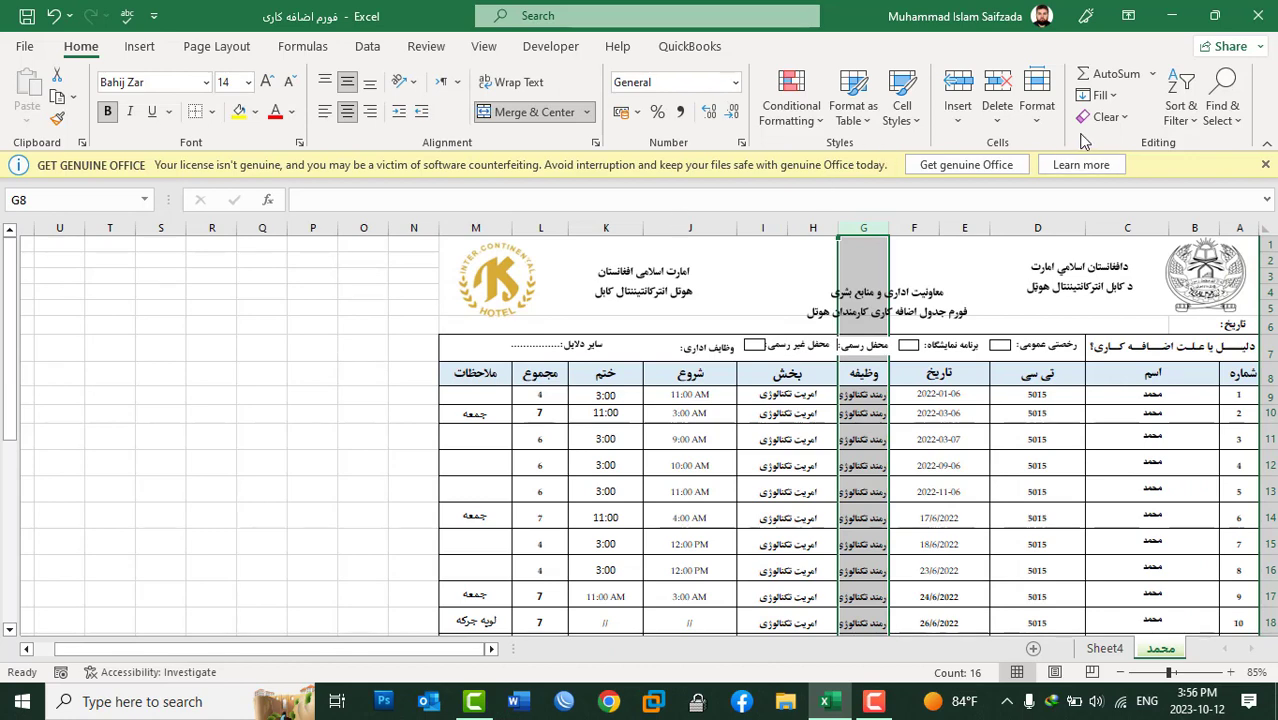
key("ctrl+z")
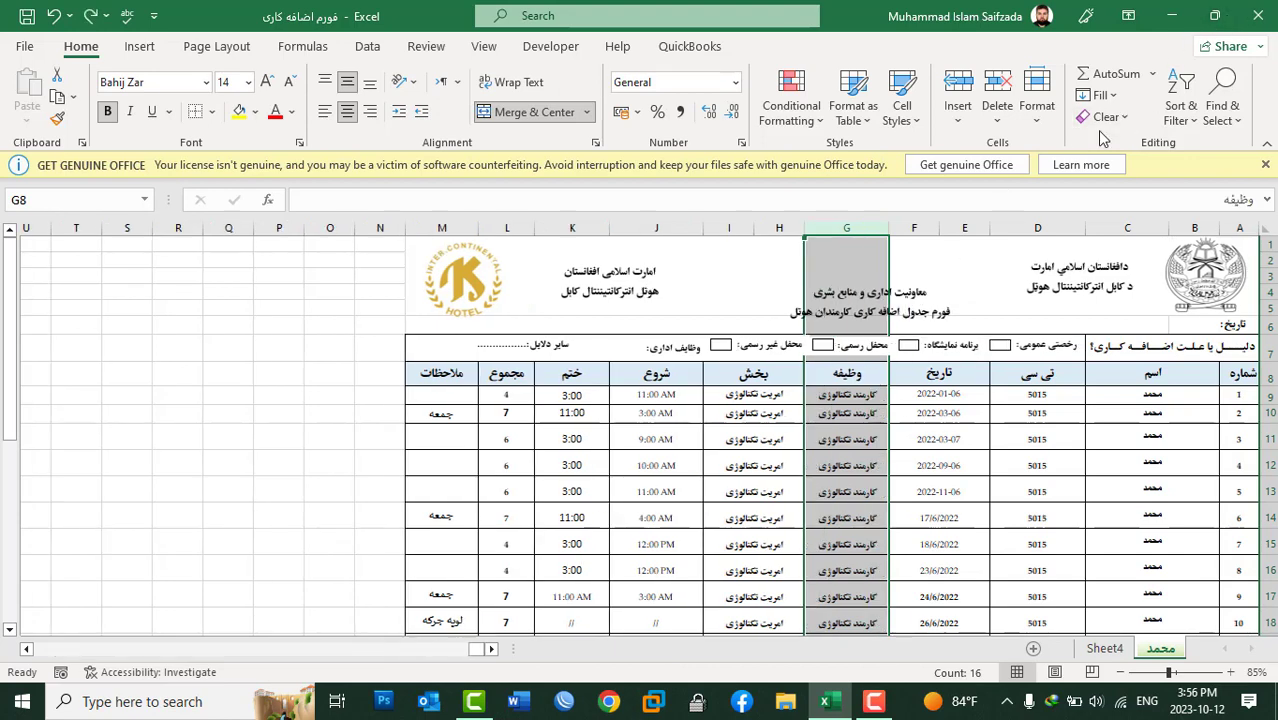
left_click(1037, 105)
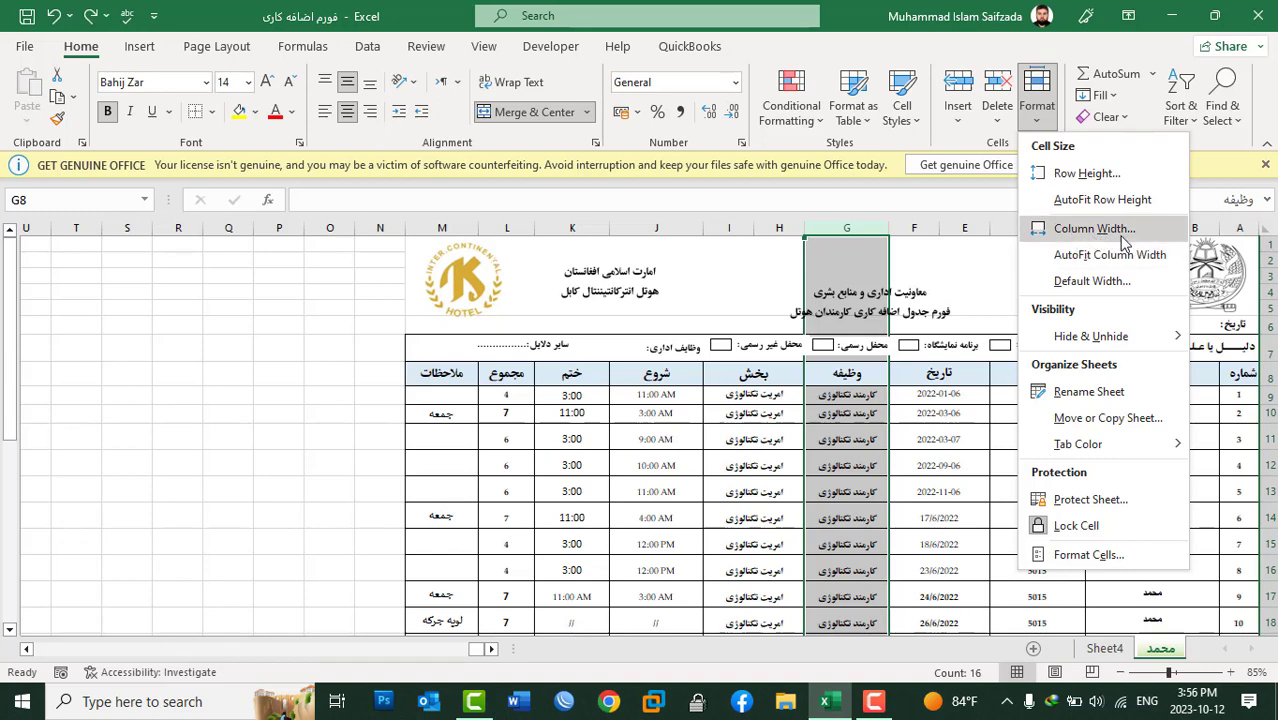
left_click(271, 451)
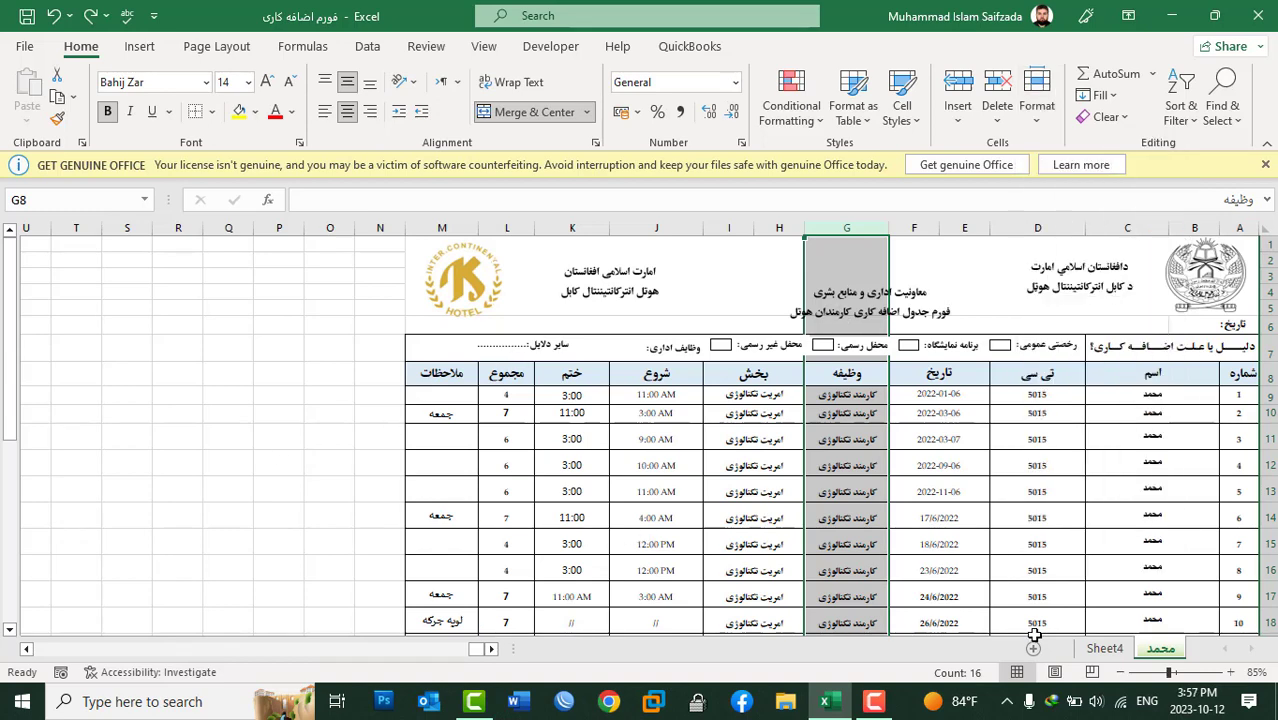
On Sheet4, enter headers Sname in A1 and Father Name in B1, widening column B
left_click(1105, 648)
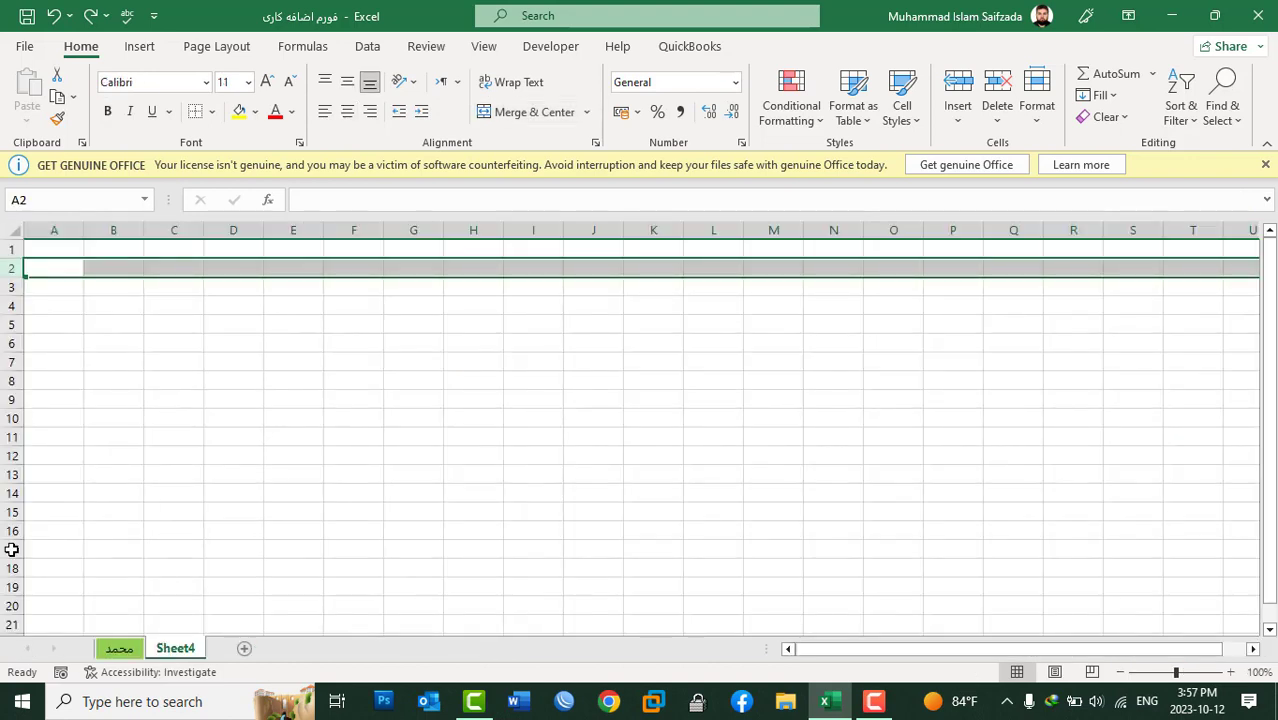
left_click(119, 300)
left_click(81, 250)
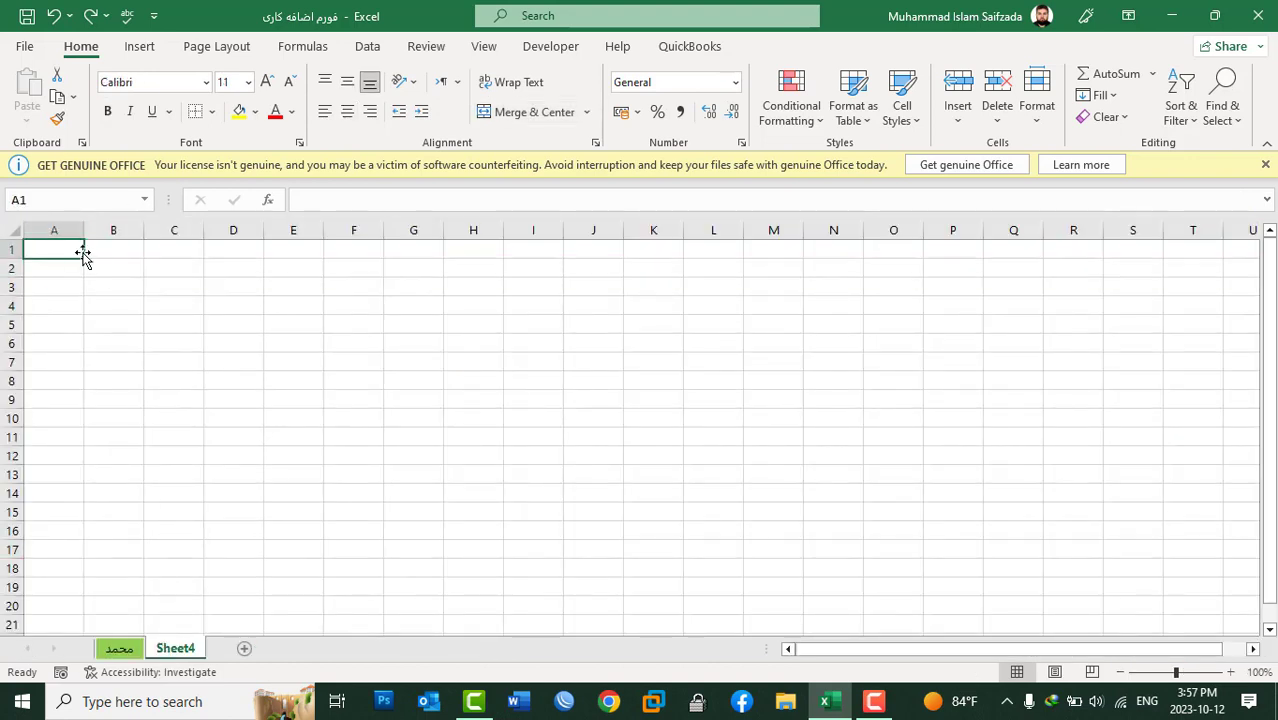
type("Sname")
key("Tab")
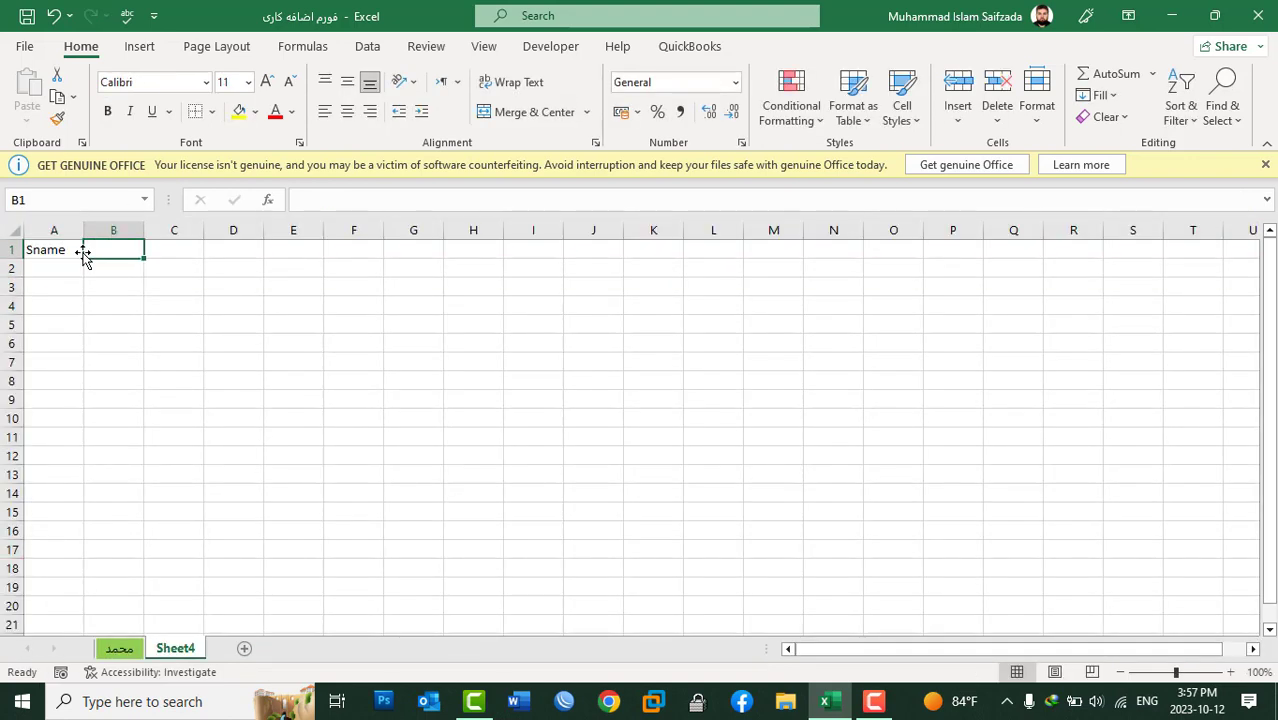
type("Fa")
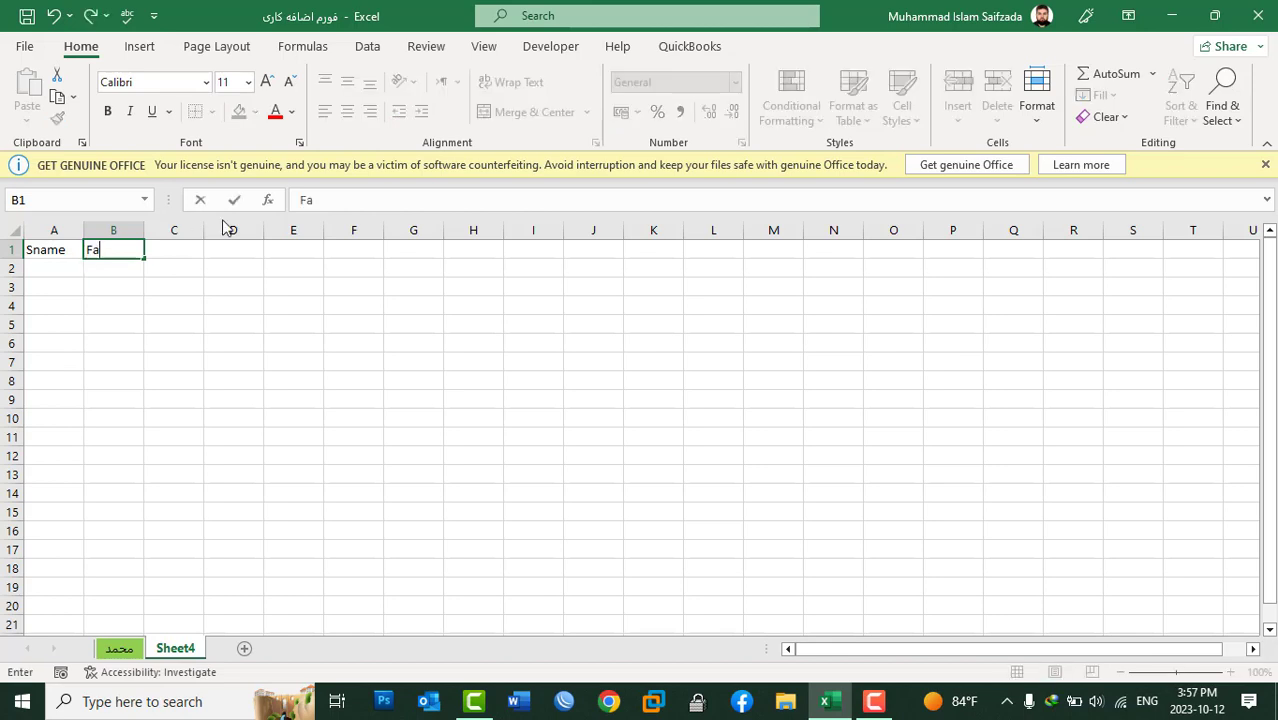
type("ther Name")
key("Tab")
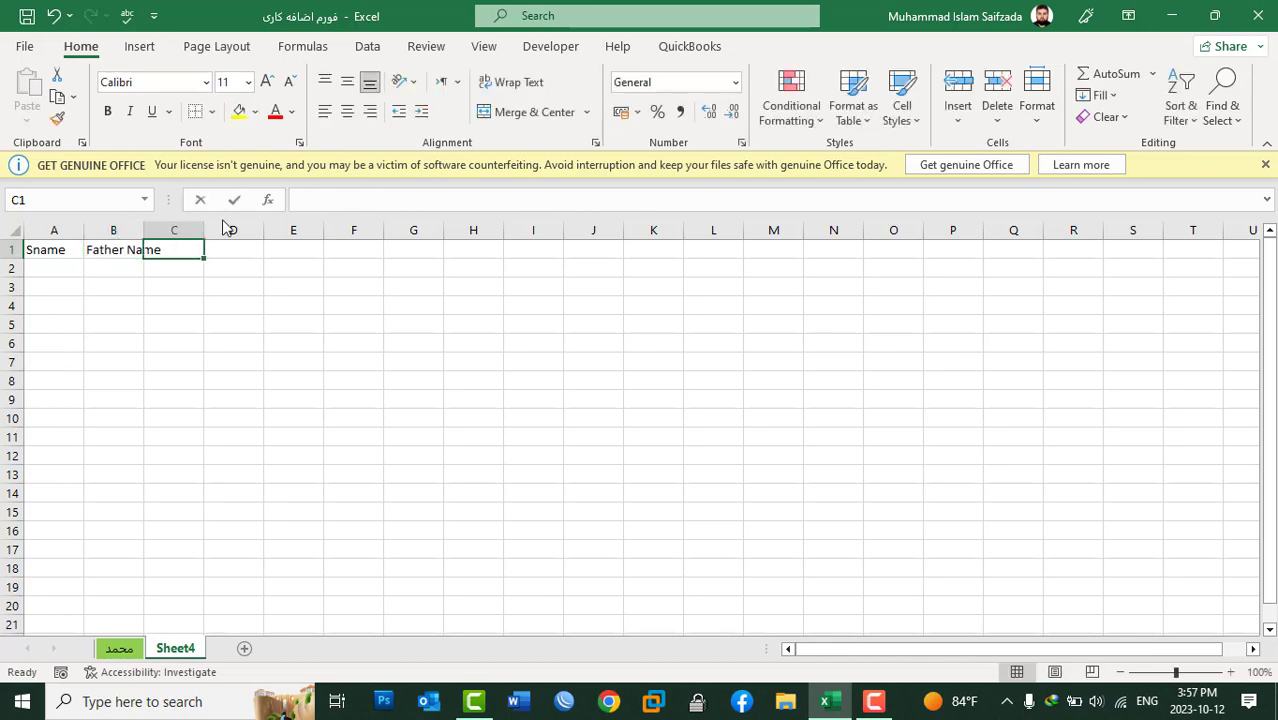
type("C")
key("Escape")
left_click(208, 276)
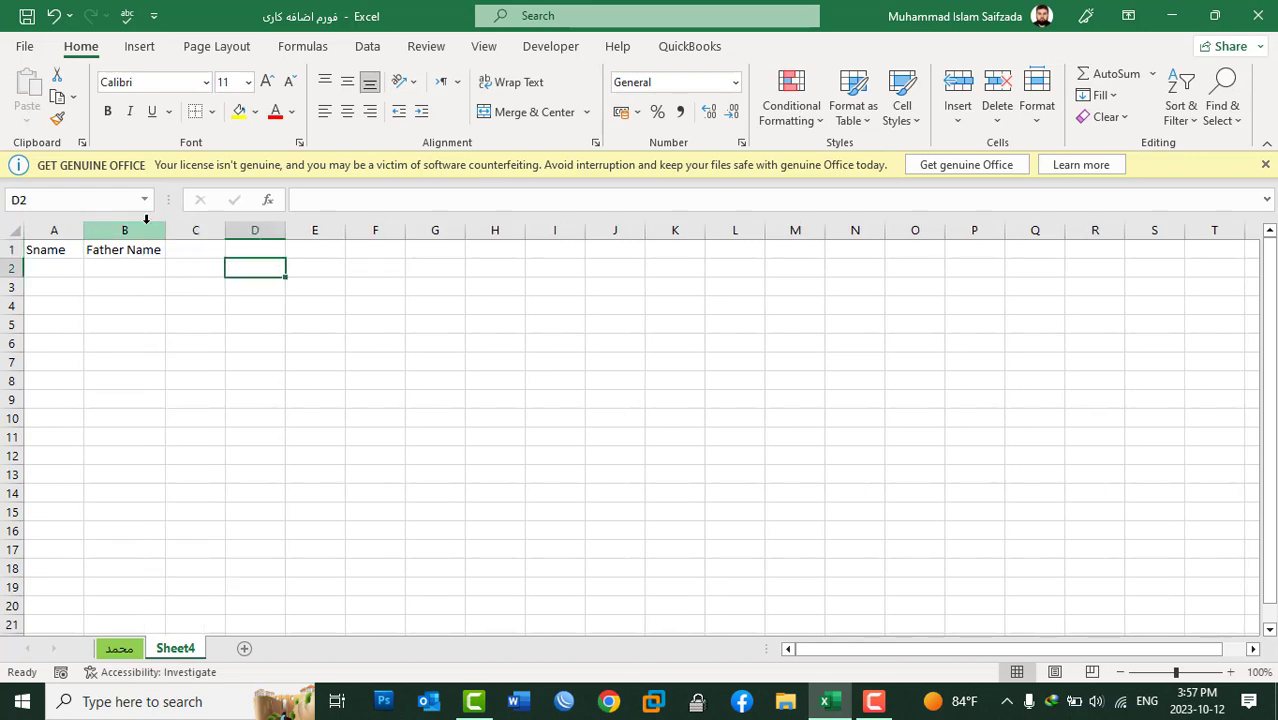
left_click_drag(144, 230, 193, 230)
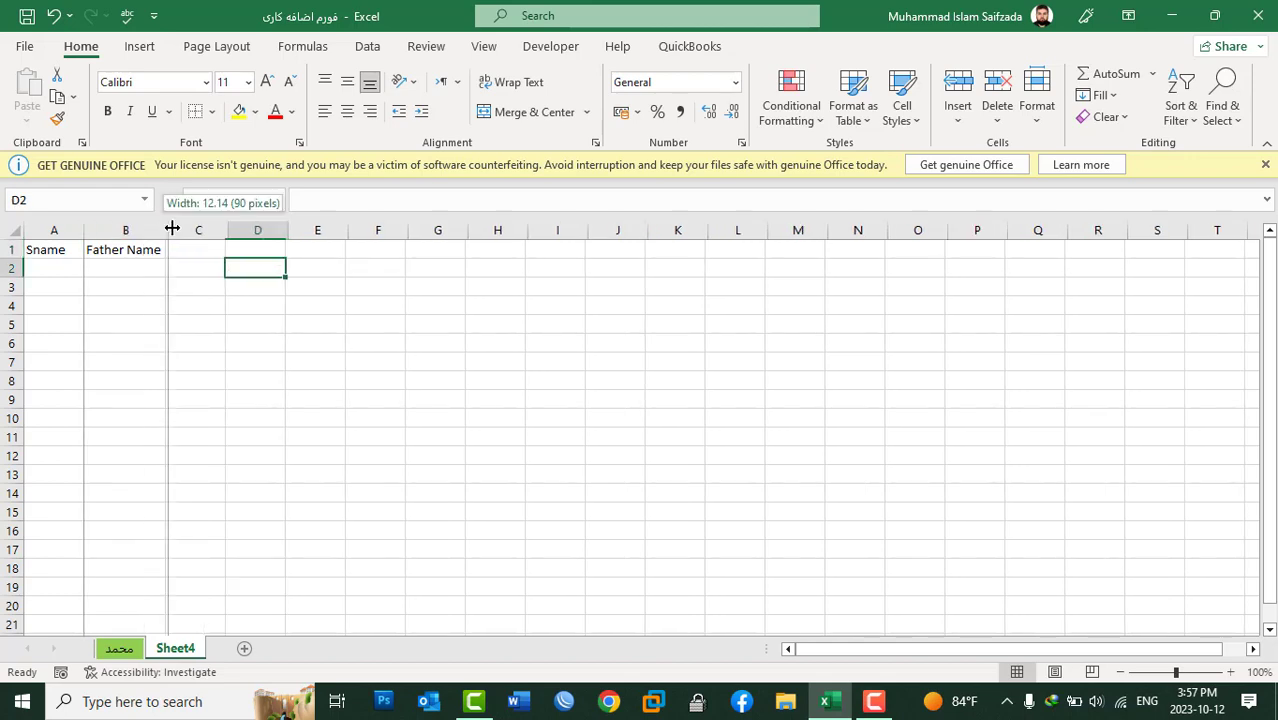
Insert a new column A headed S.No and narrow it to about 55 pixels
right_click(54, 228)
left_click(35, 232)
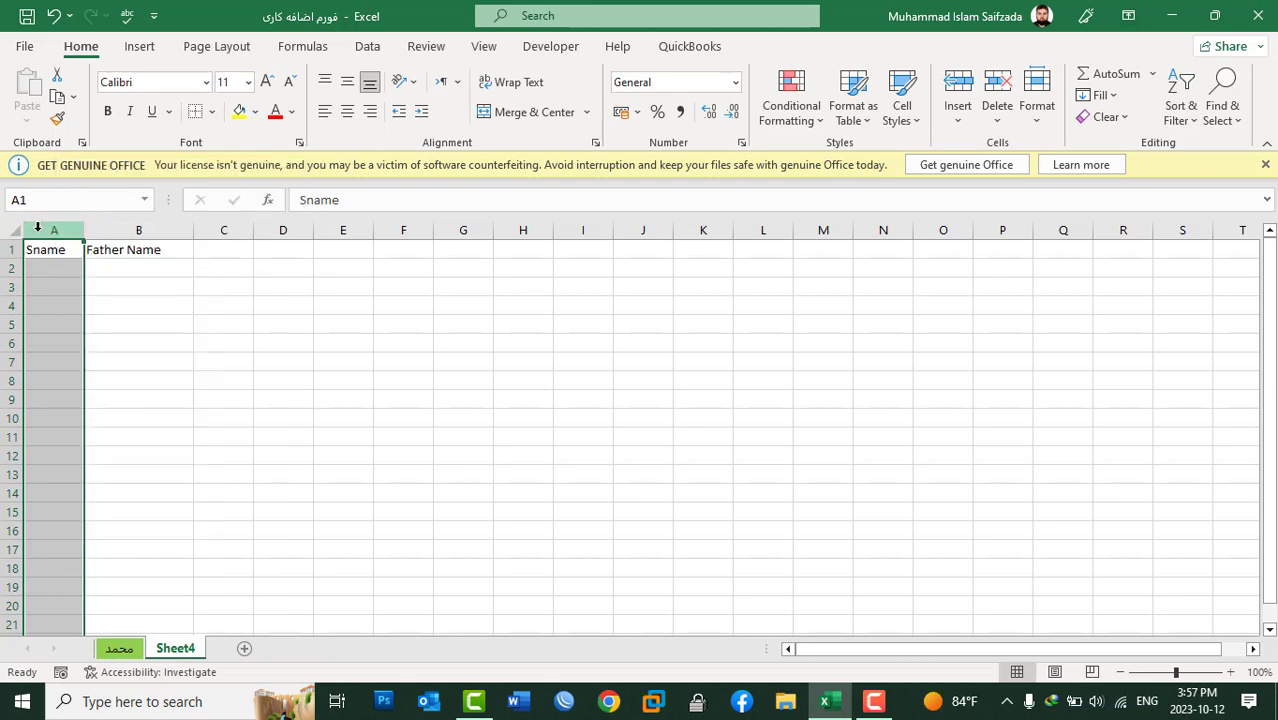
right_click(40, 236)
left_click(90, 419)
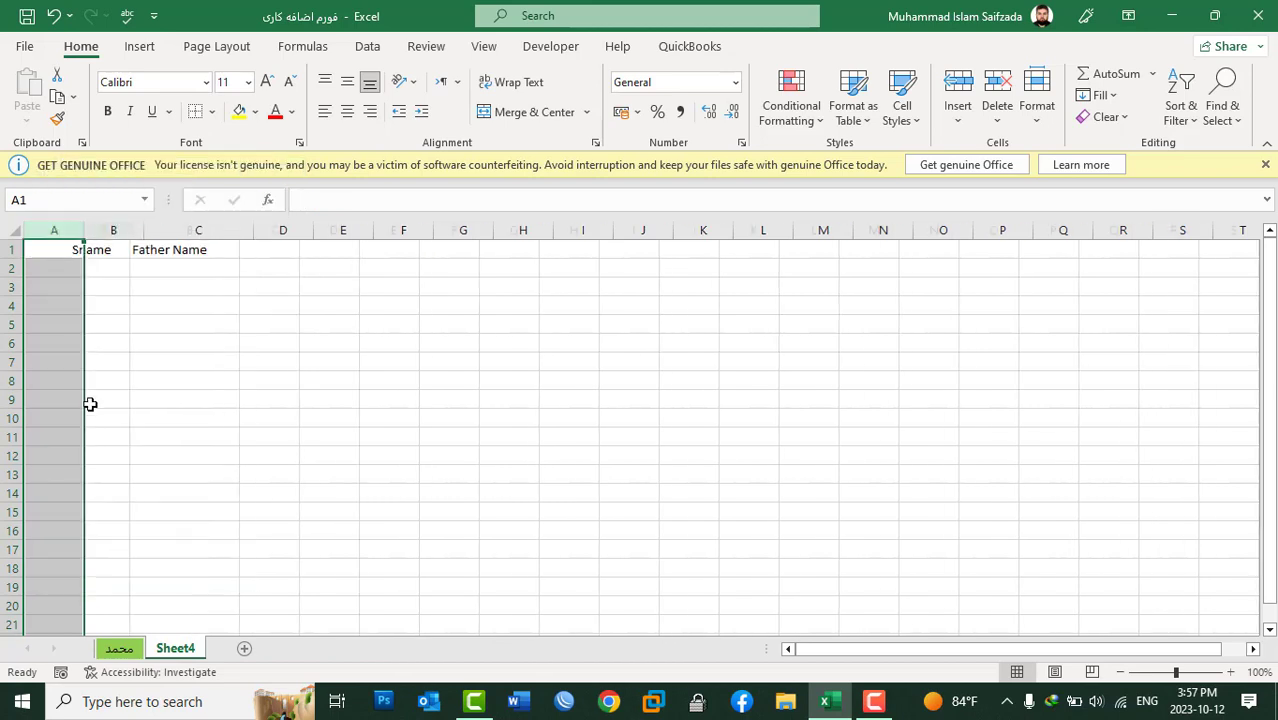
left_click(64, 249)
type("S.N")
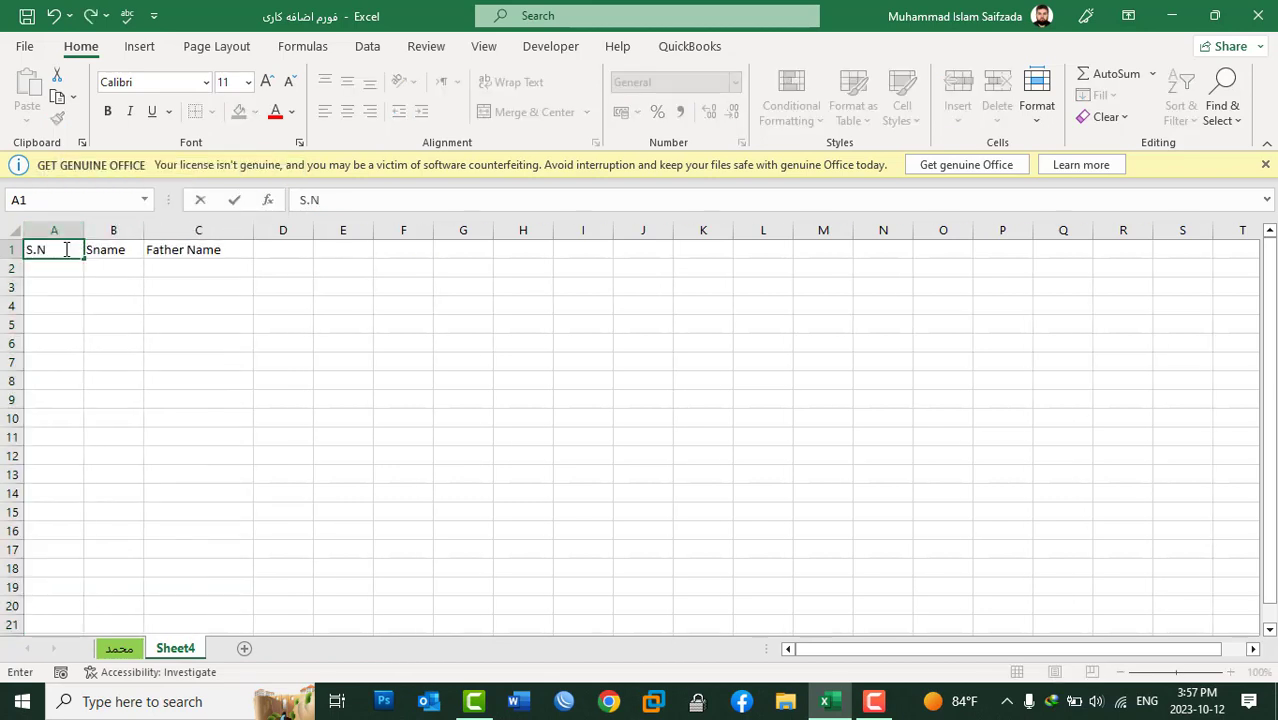
type("o")
key("Tab")
mouse_move(84, 232)
left_mouse_down()
mouse_move(60, 232)
mouse_move(140, 233)
left_mouse_up()
left_click(266, 250)
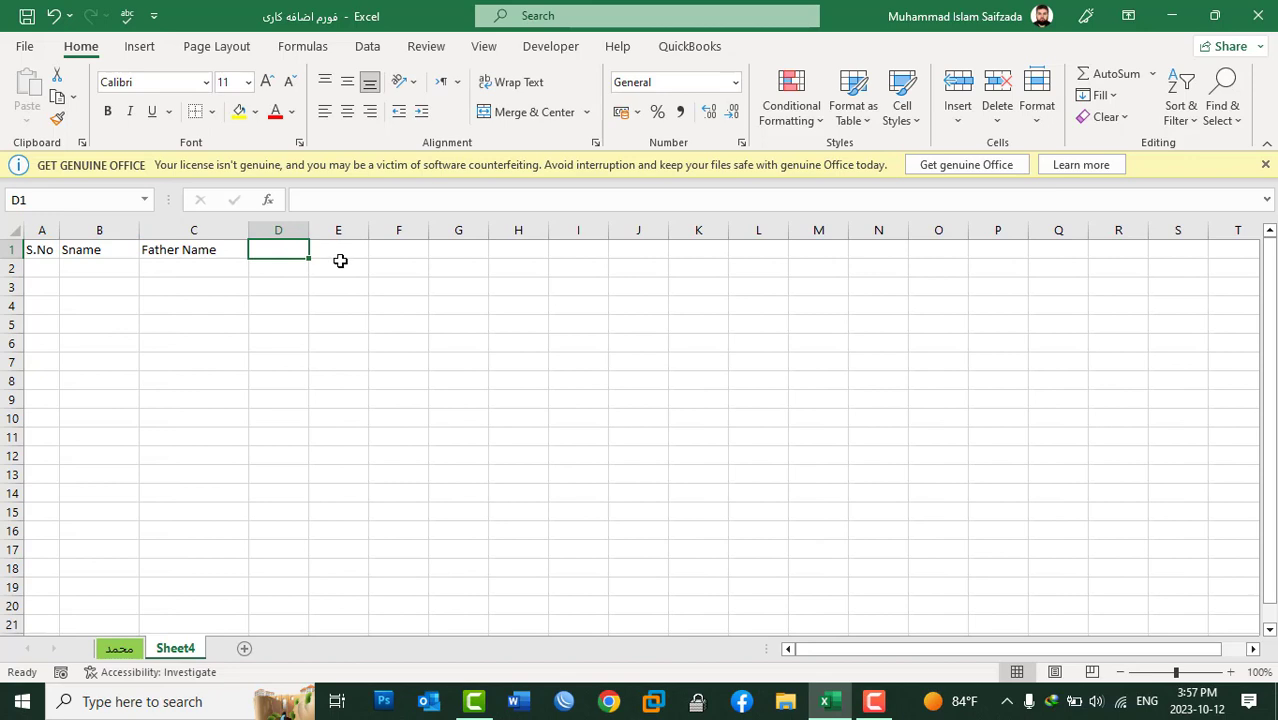
Type the day letters S, S, M, T, W, Th into D1 through I1
type("S")
key("Tab")
type("S")
key("Tab")
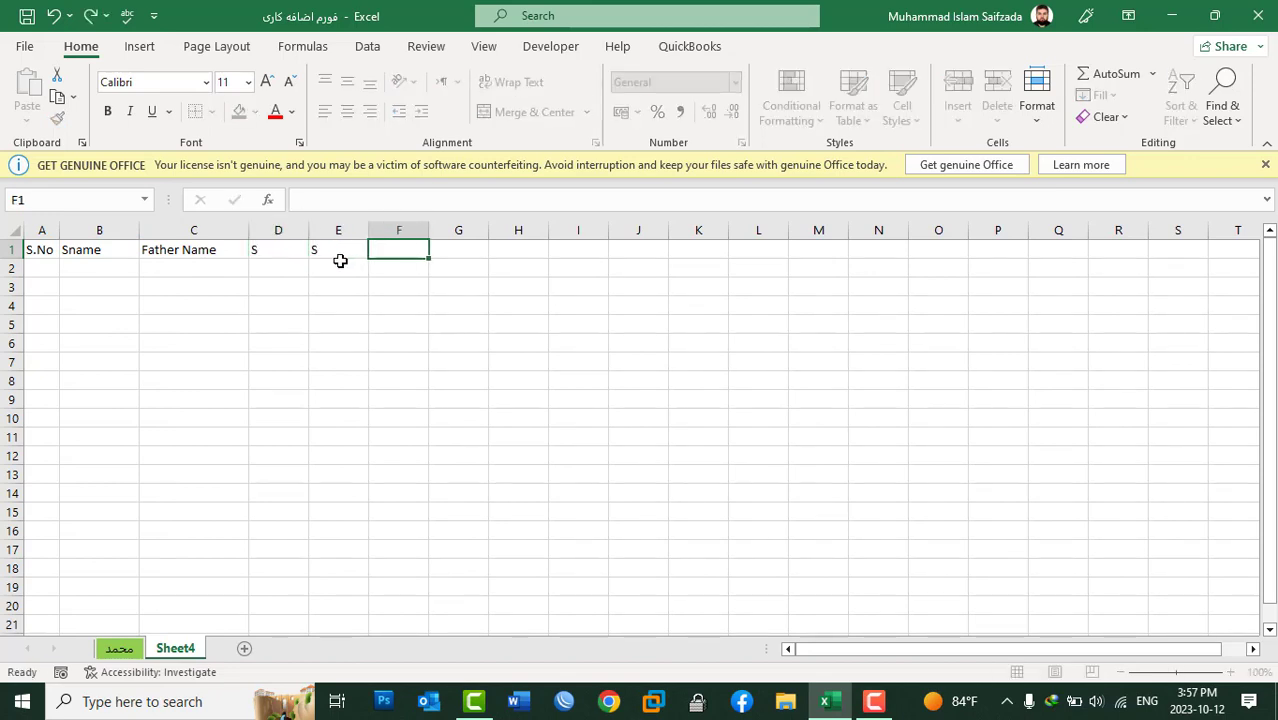
type("M")
key("Tab")
type("T")
key("Tab")
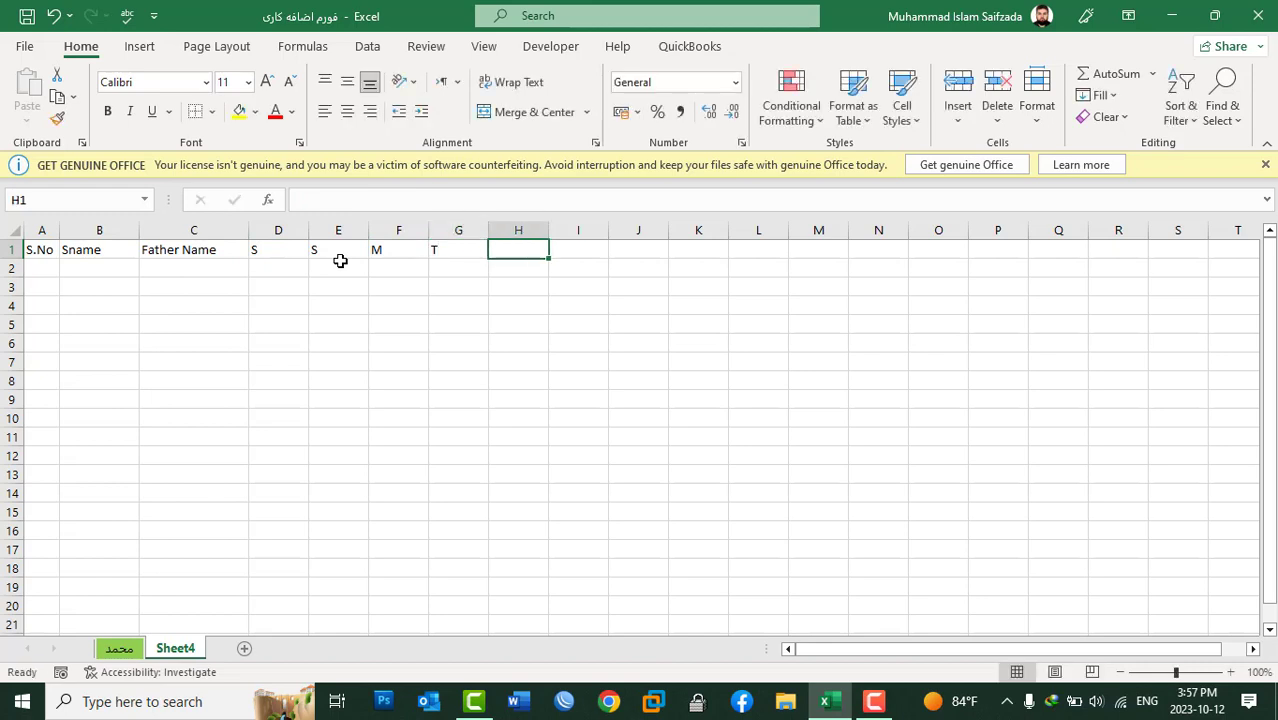
type("W")
key("Tab")
type("Th")
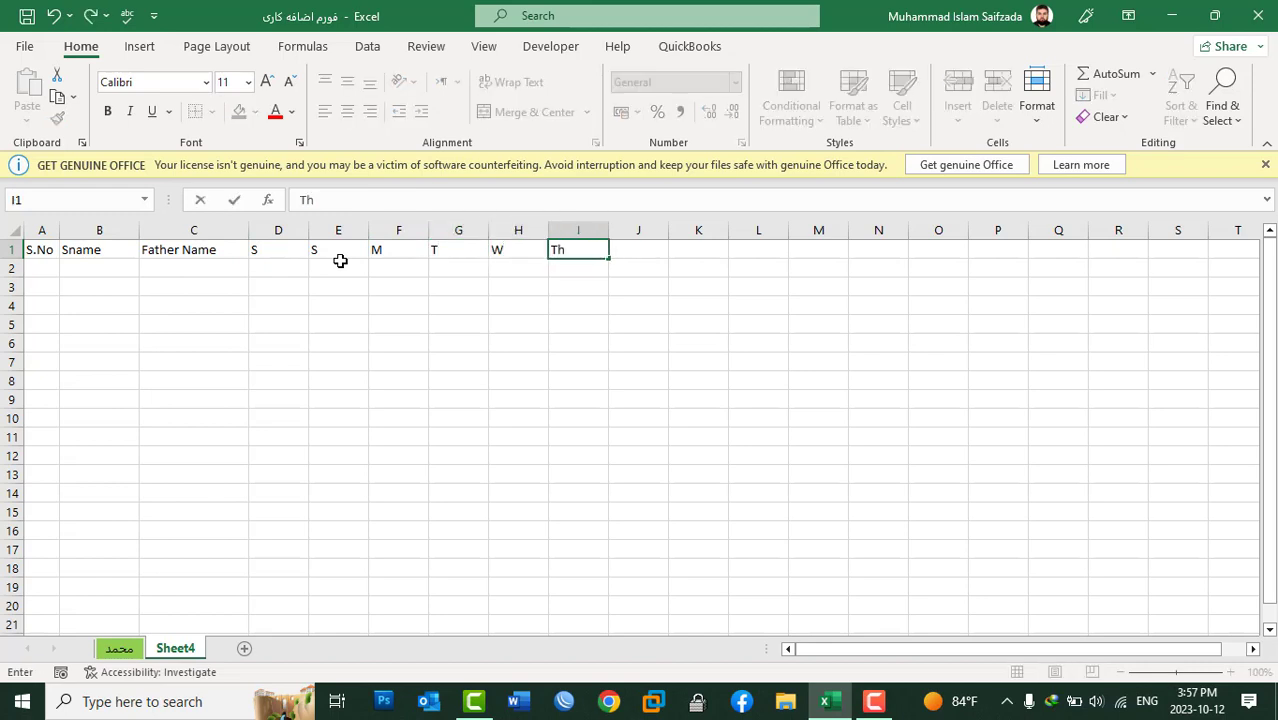
key("Tab")
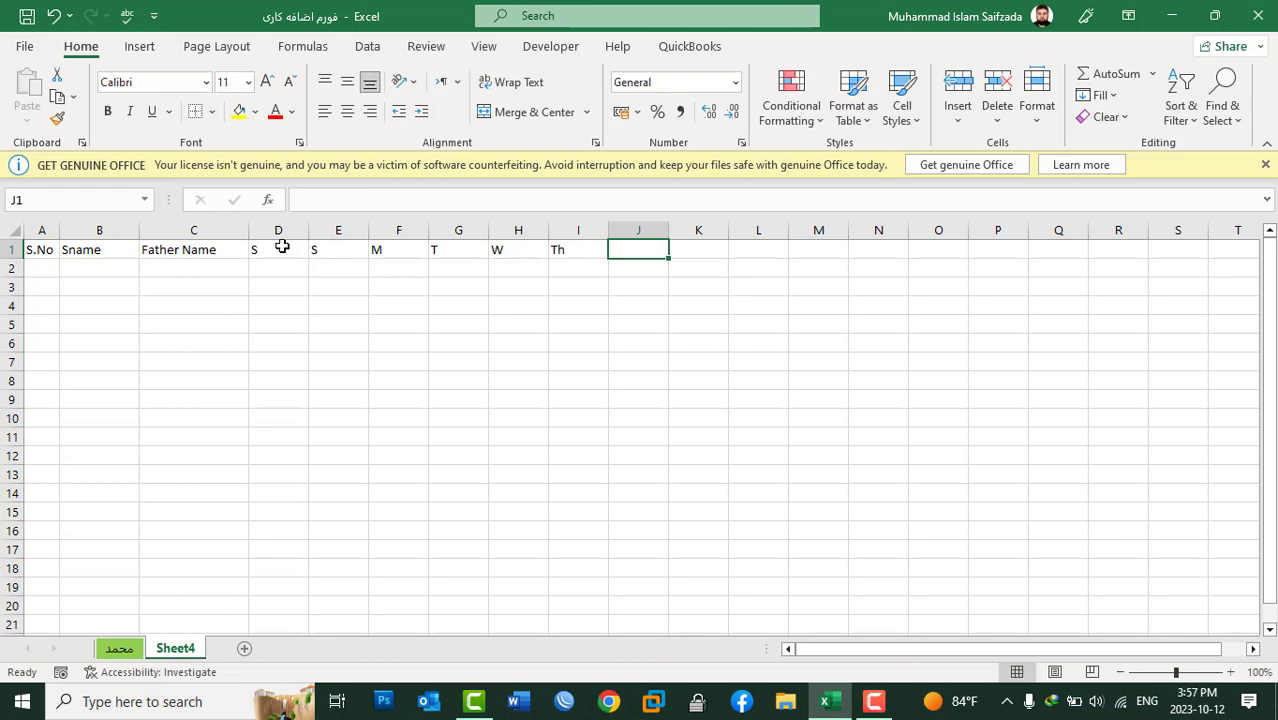
Copy D1:I1 and paste it into J1, P1 and V1 to extend through AA1
left_click_drag(282, 249, 568, 250)
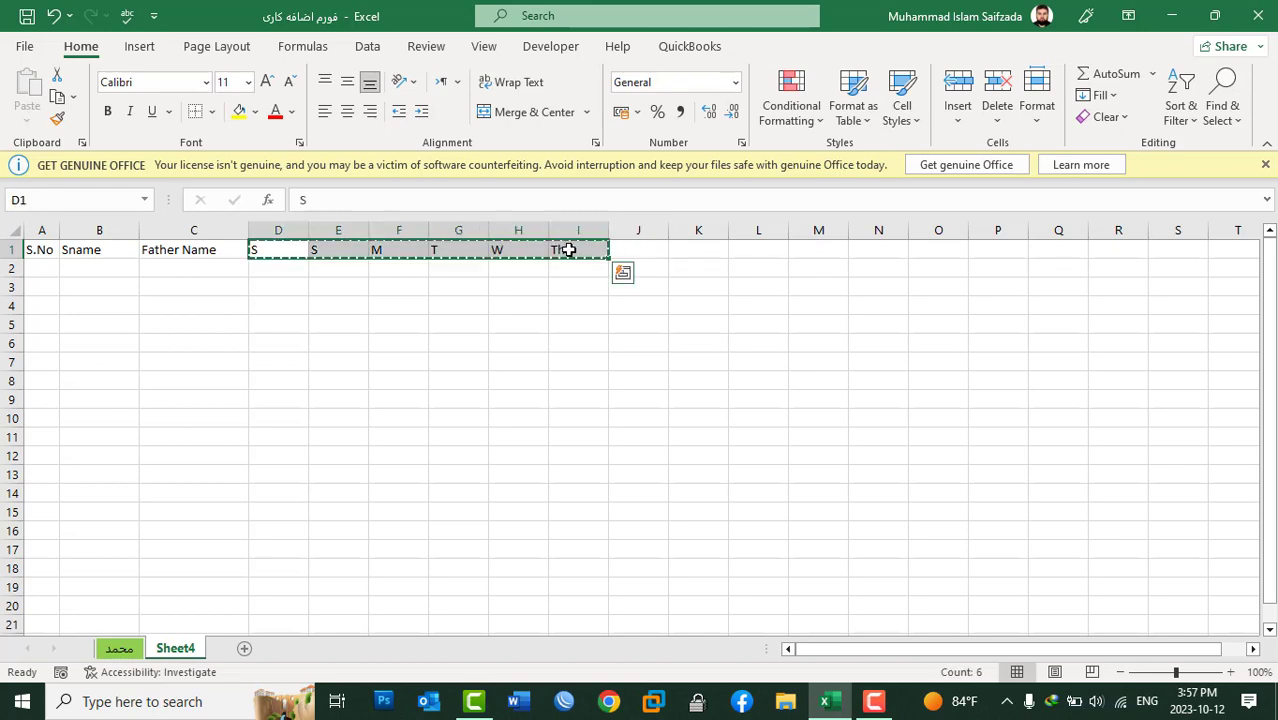
key("ctrl+c")
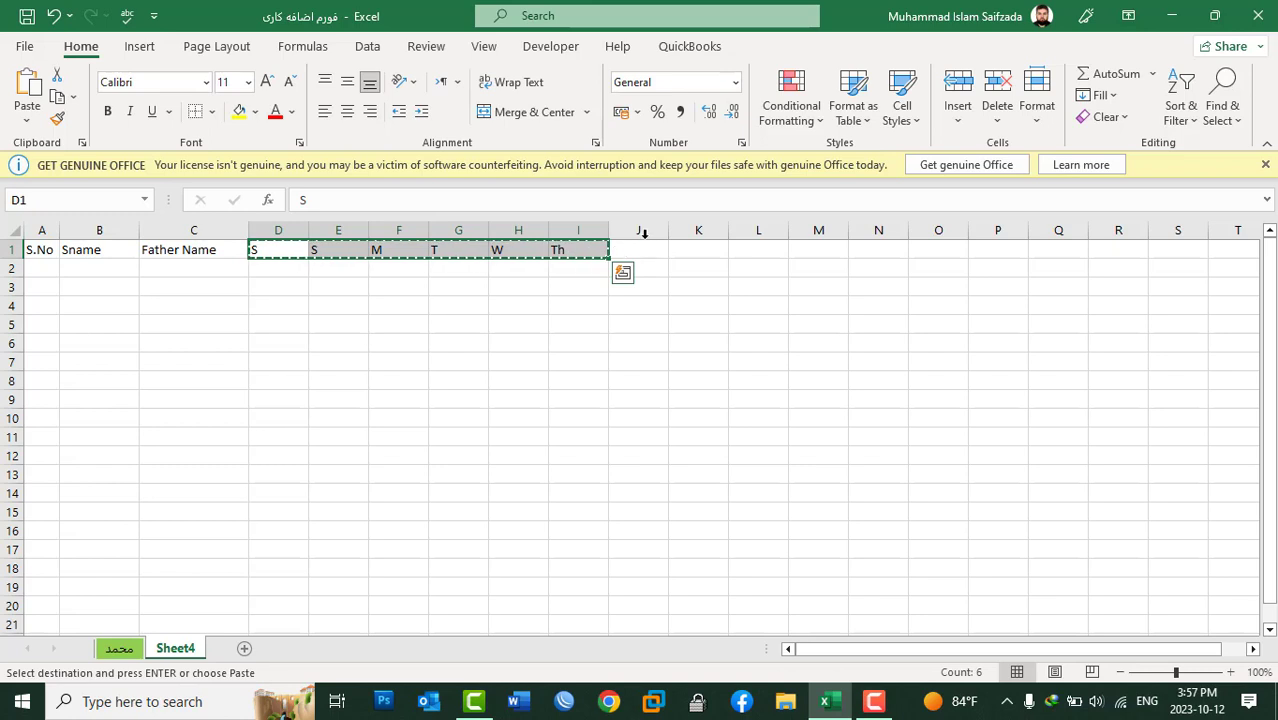
left_click(650, 252)
key("ctrl+v")
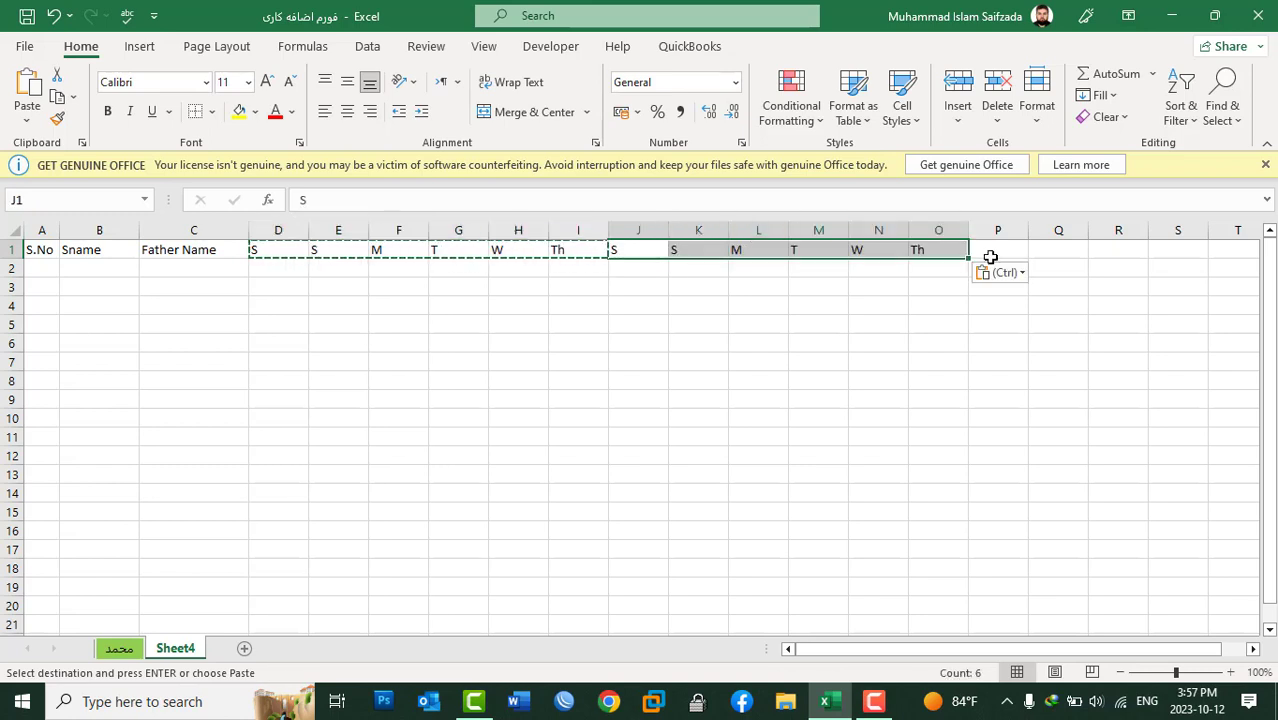
left_click(995, 251)
key("ctrl+v")
left_click_drag(1050, 652, 1094, 652)
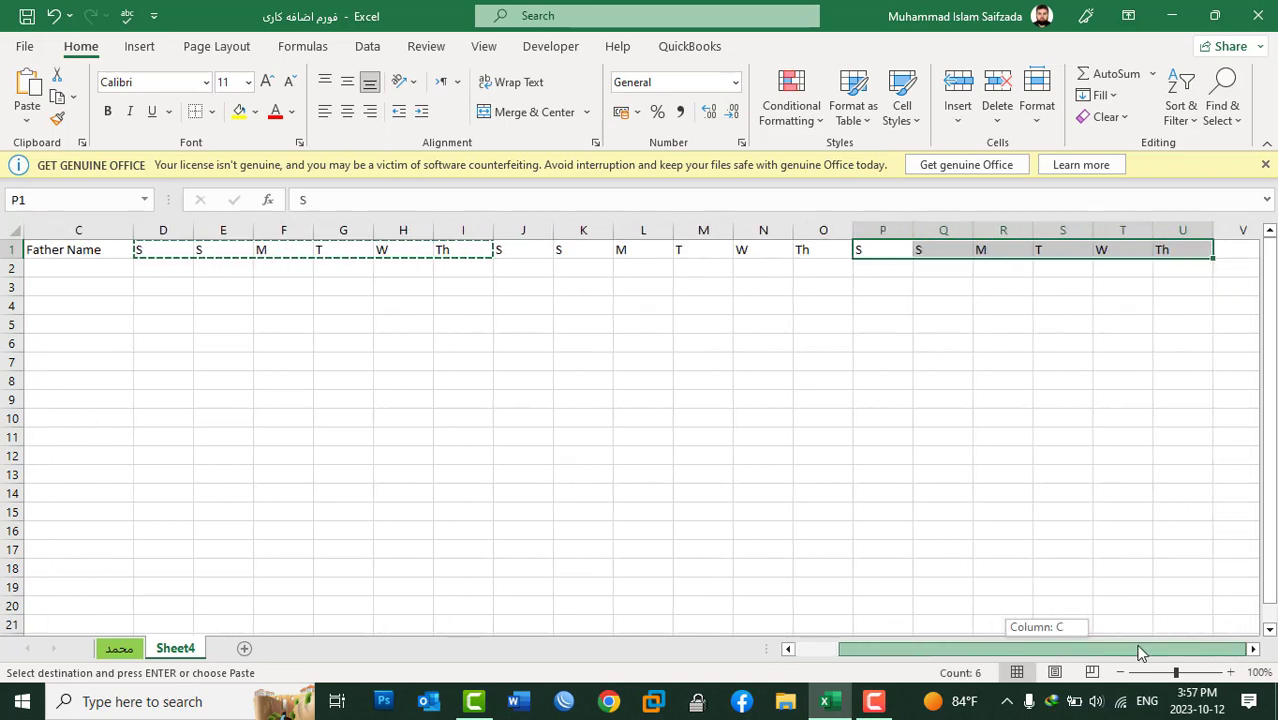
left_click(1238, 247)
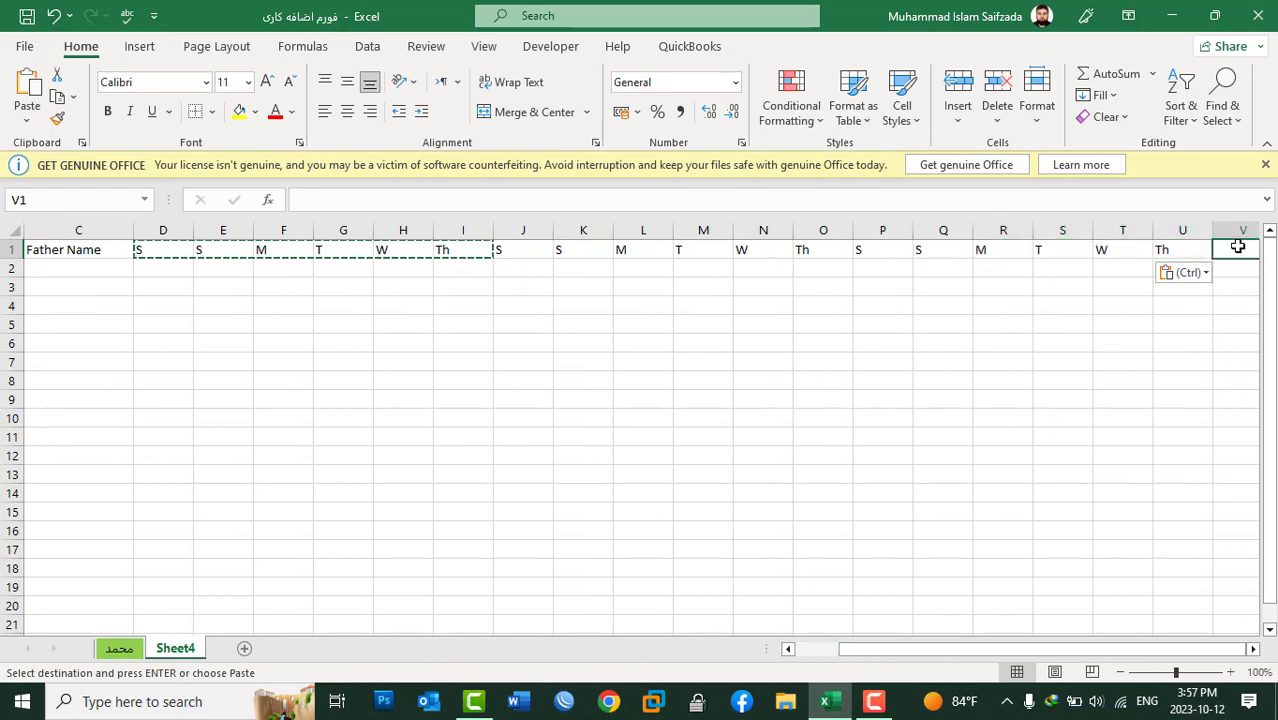
key("ctrl+v")
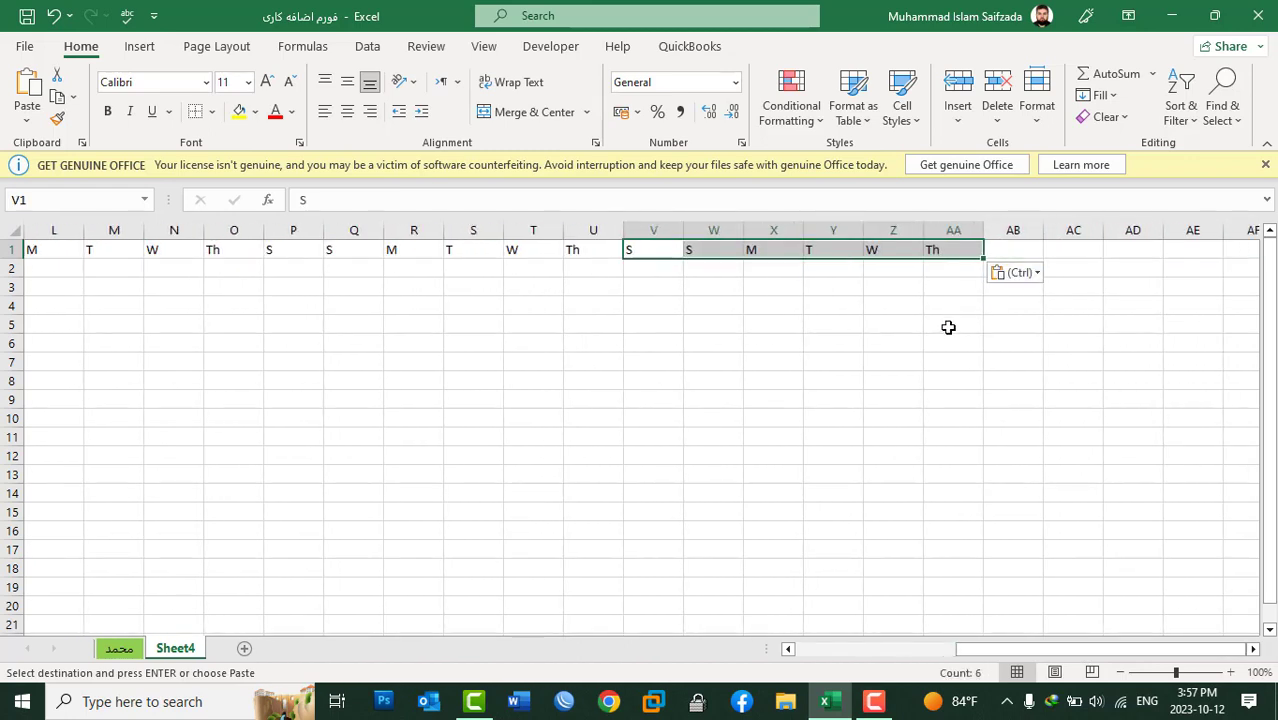
left_click(948, 268)
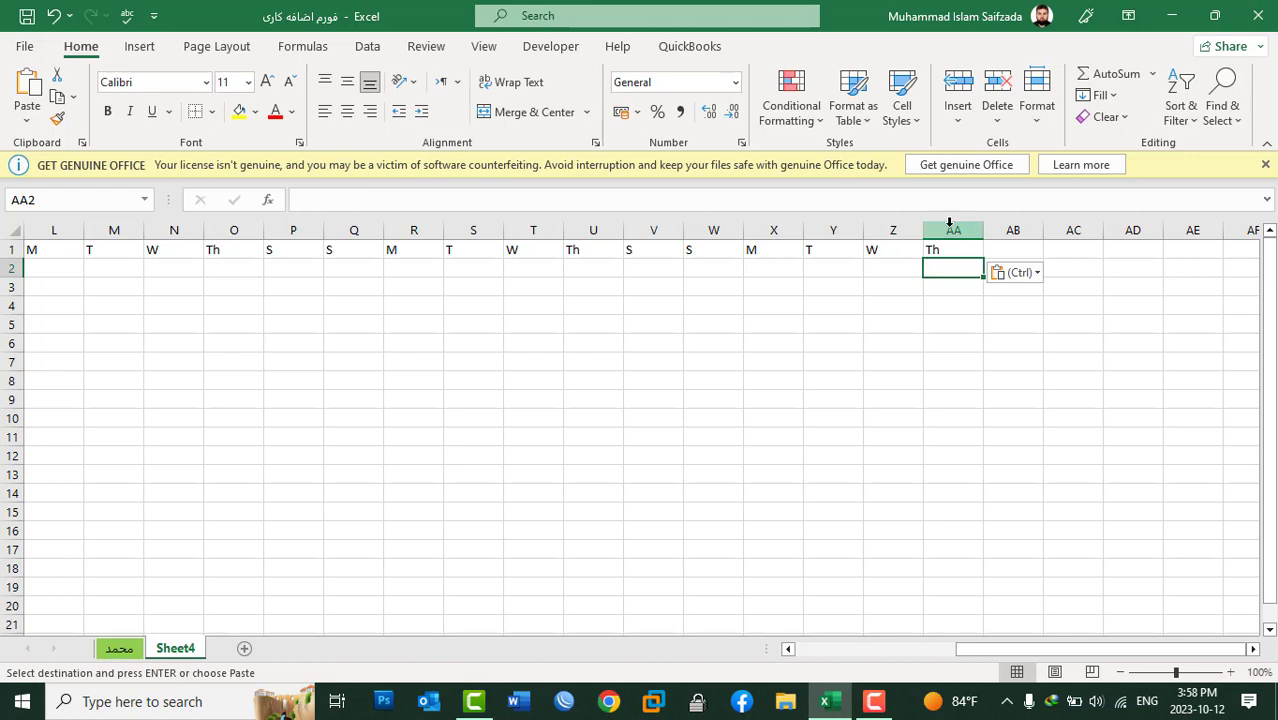
left_click_drag(950, 230, 3, 228)
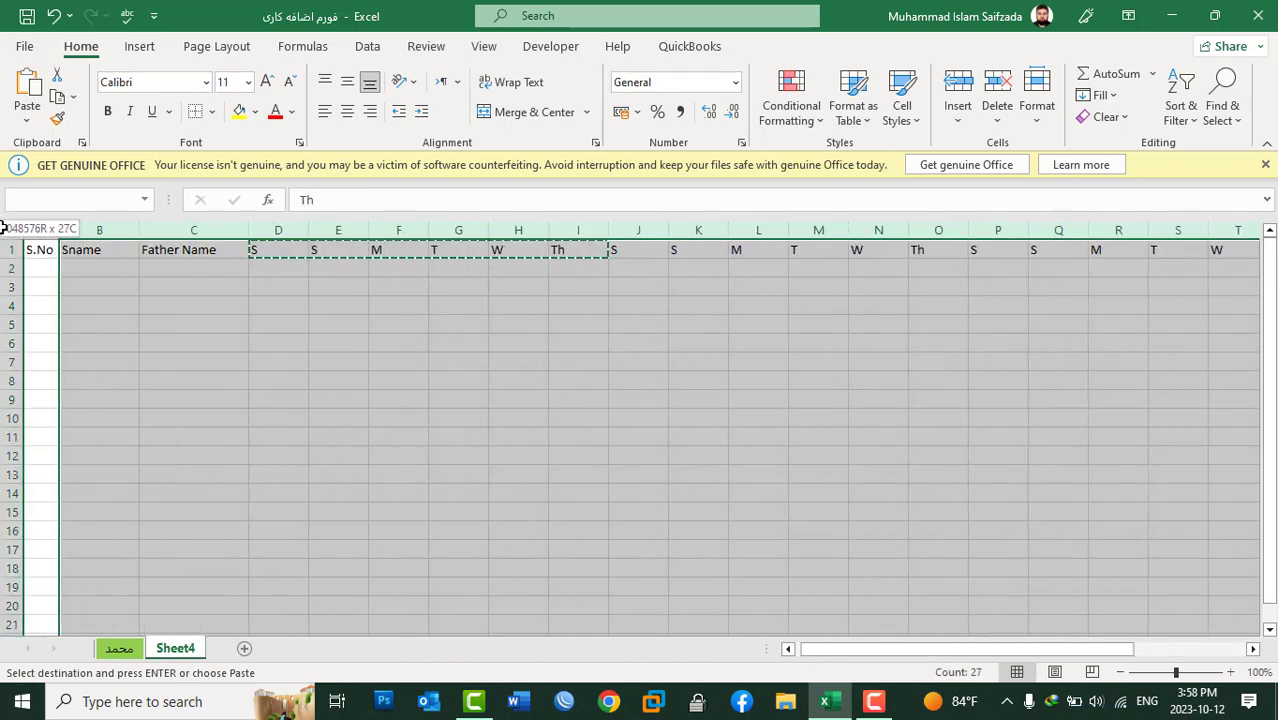
Give columns D through AA a column width of 2.5 and centre their day letters
left_click_drag(3, 228, 262, 230)
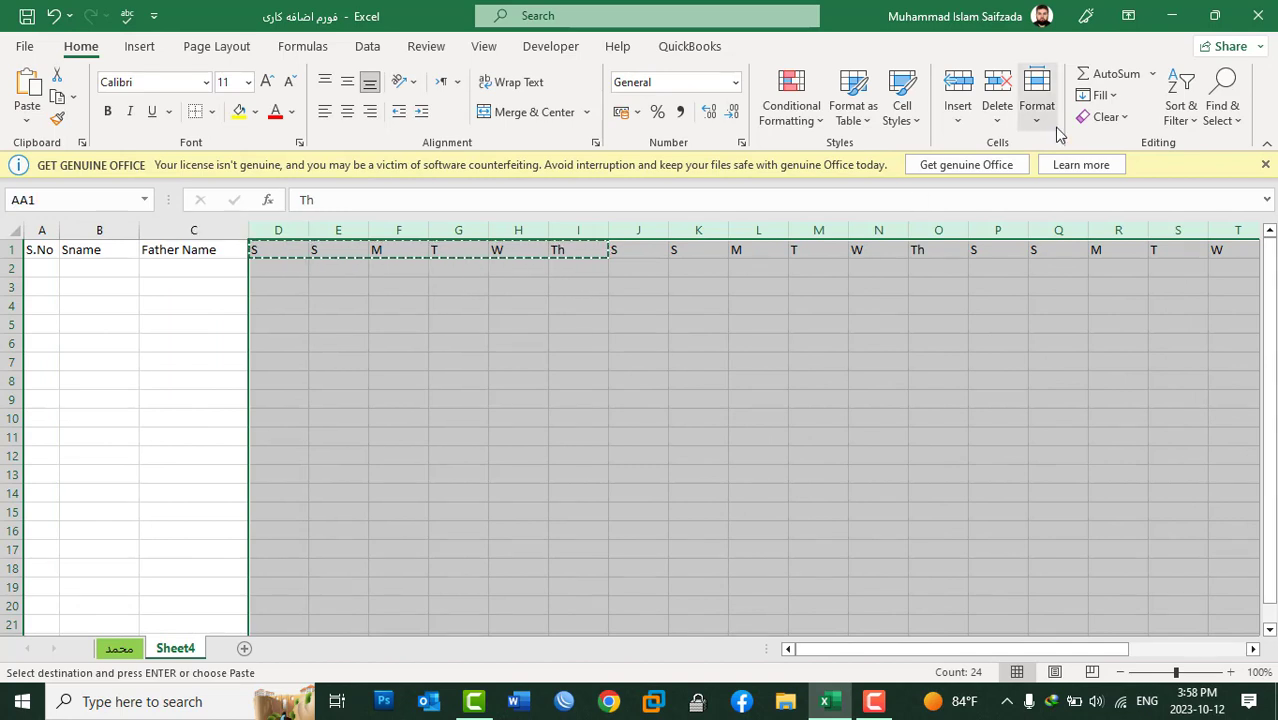
left_click(1037, 105)
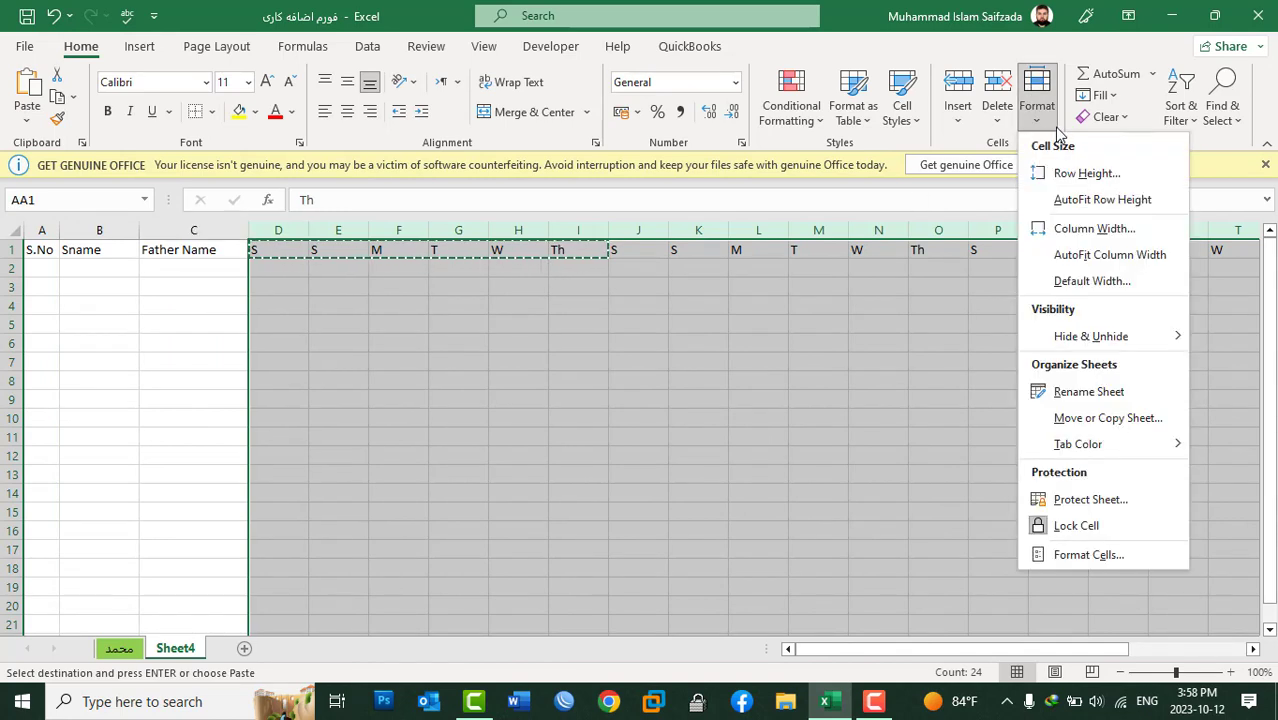
left_click(1100, 228)
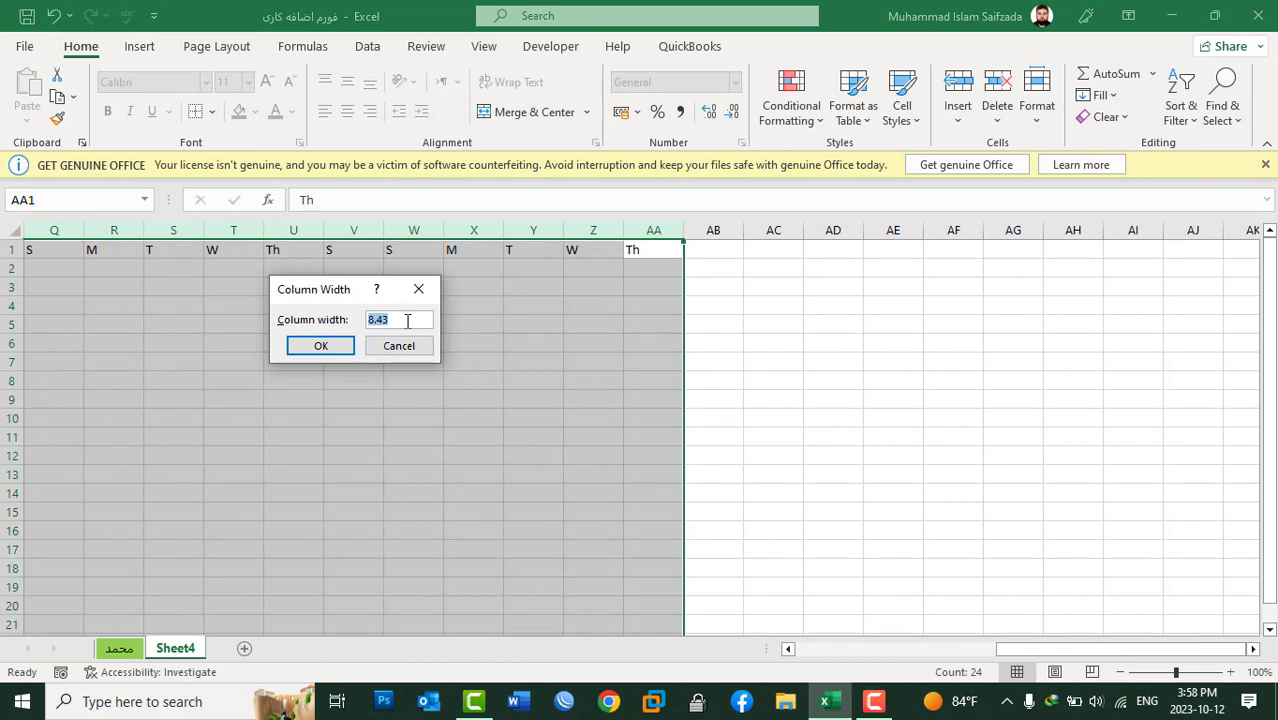
left_click(328, 343)
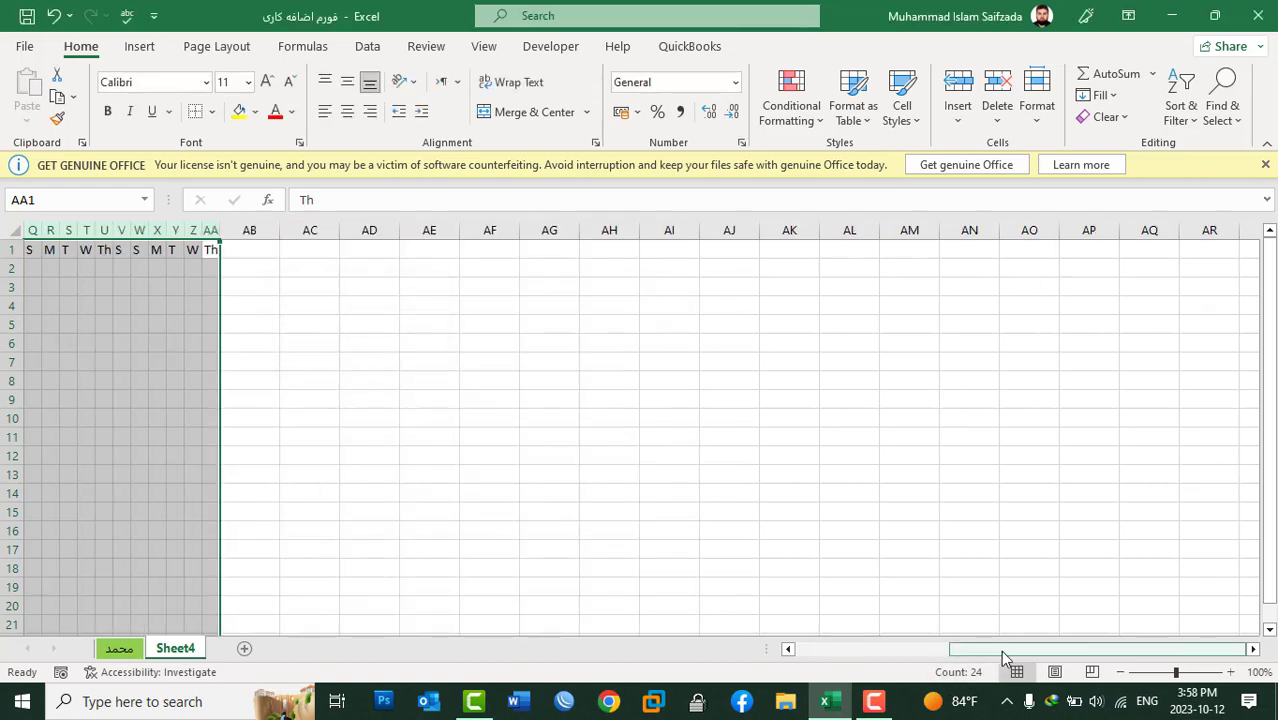
left_click_drag(1002, 649, 828, 649)
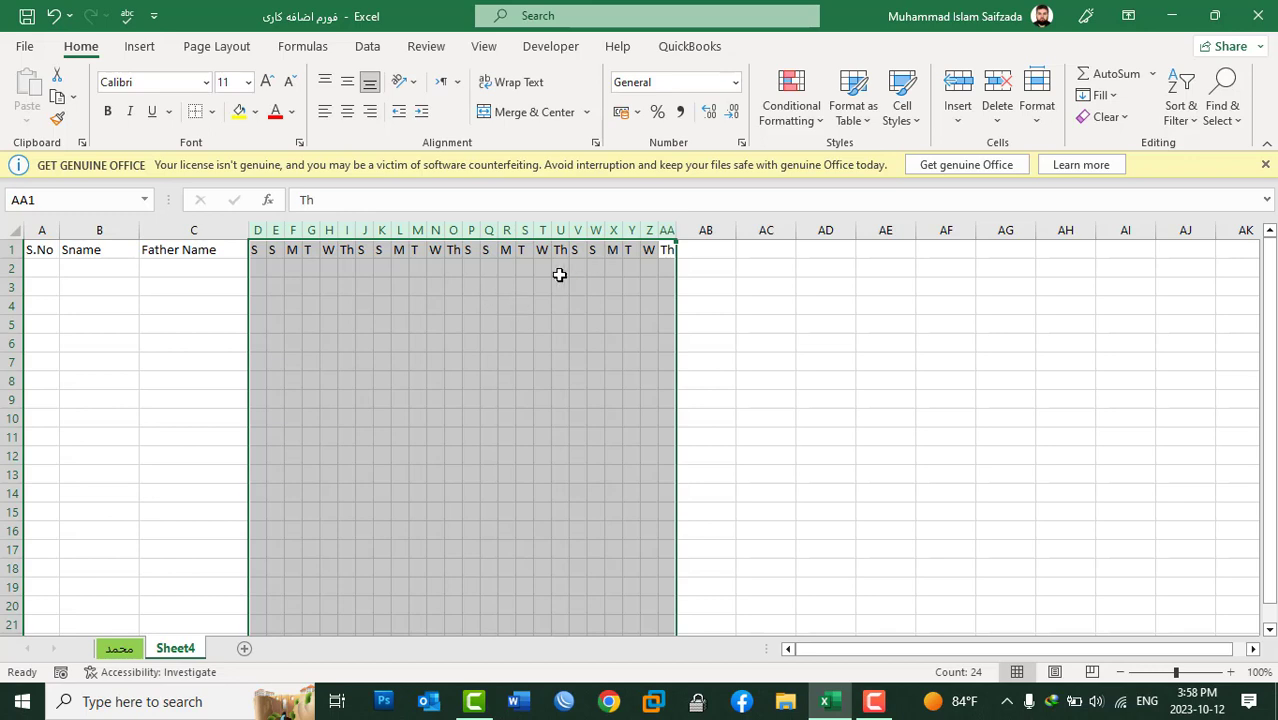
left_click(1036, 132)
left_click(1064, 232)
type("2")
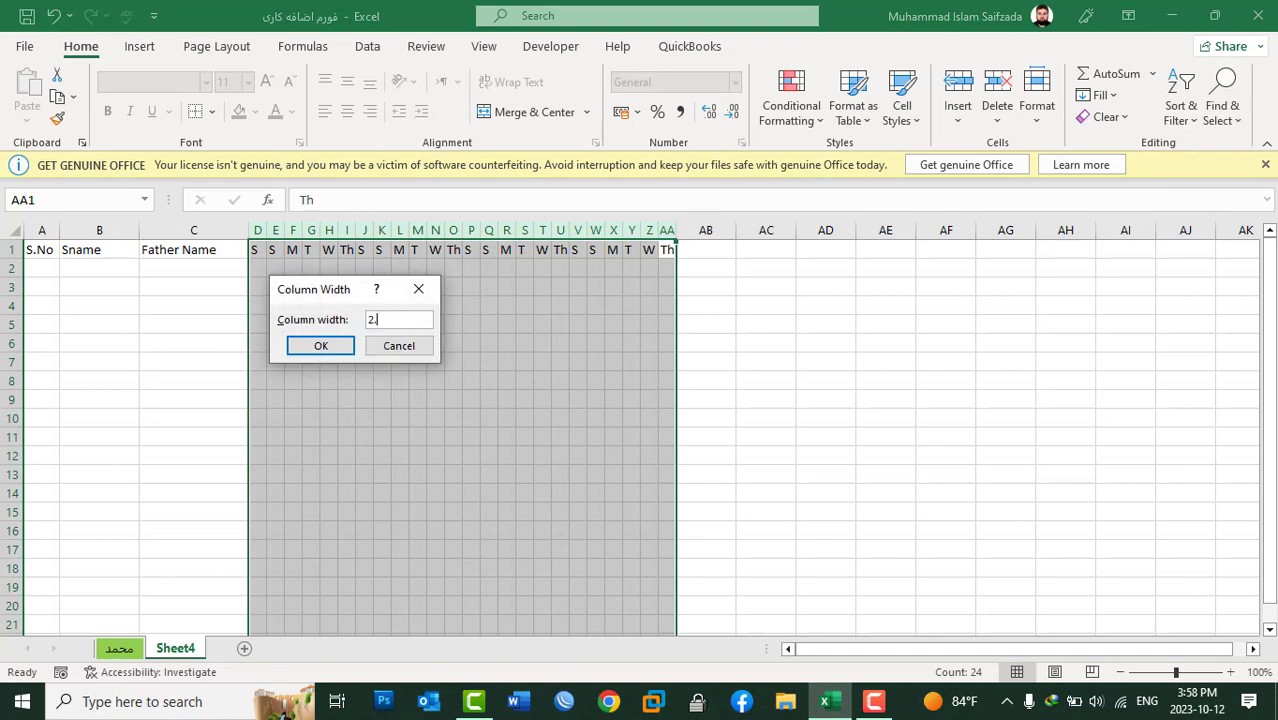
type("5")
left_click(321, 345)
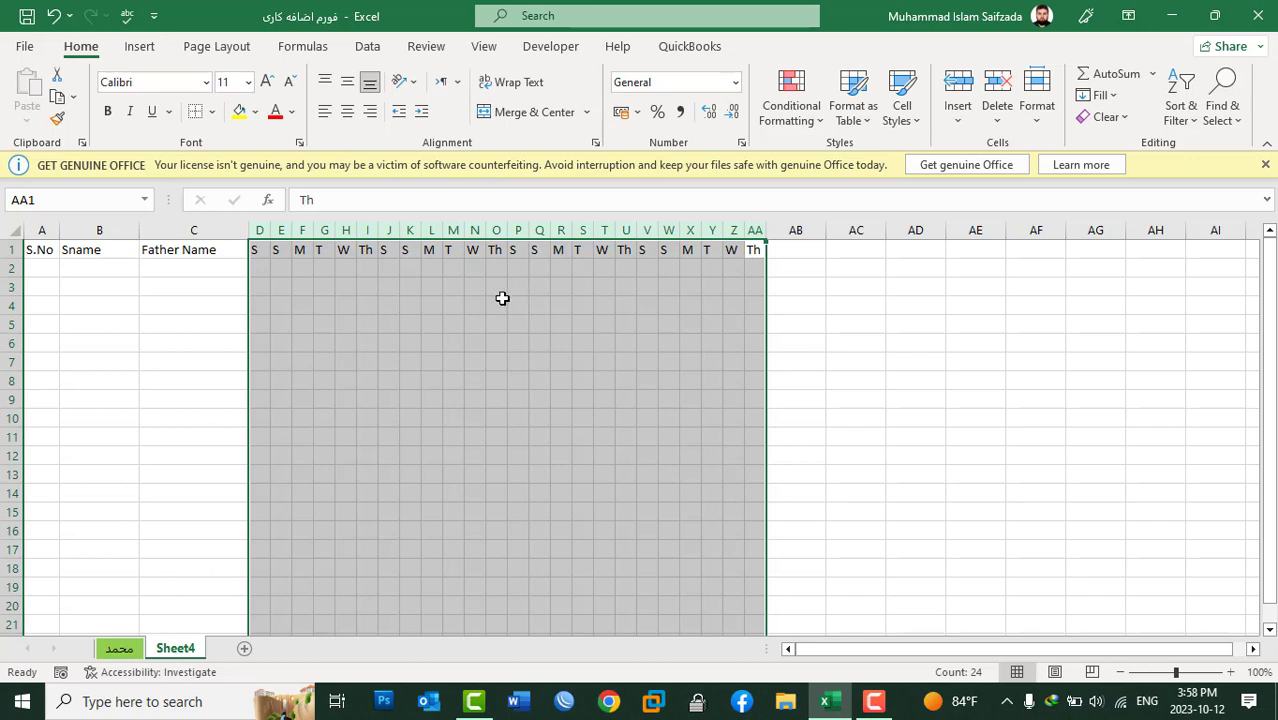
left_click(357, 119)
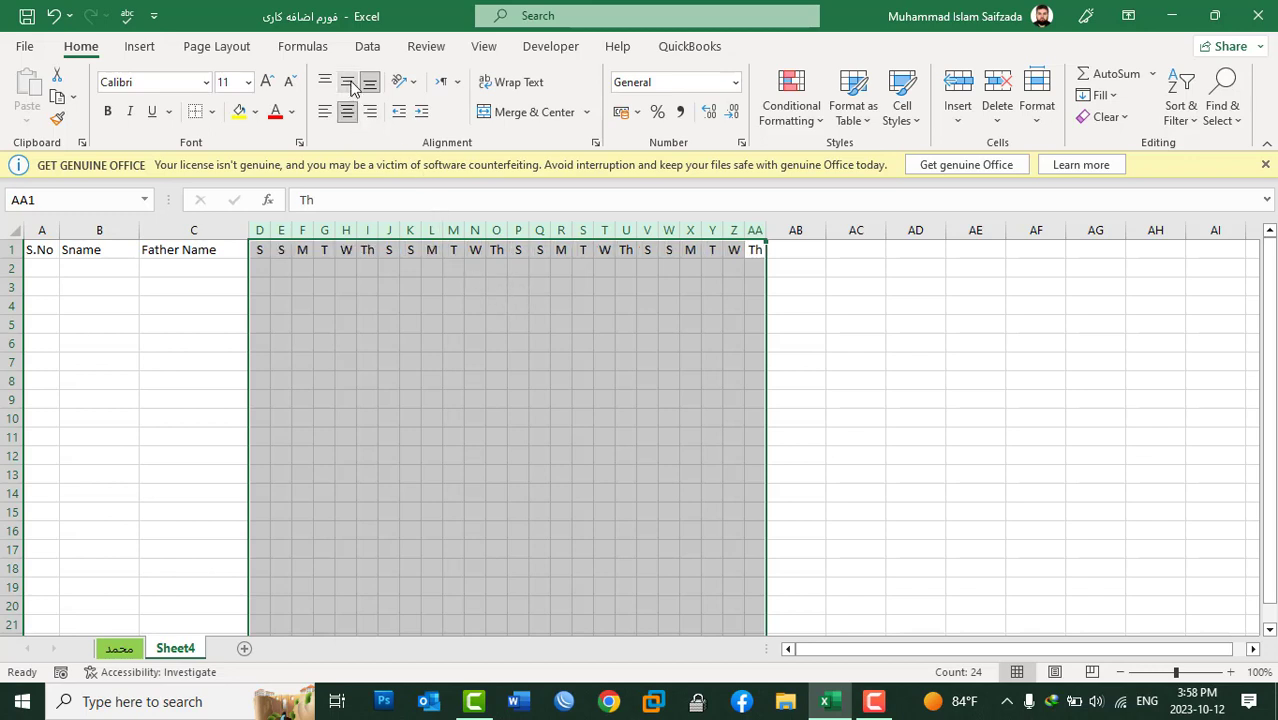
left_click(500, 307)
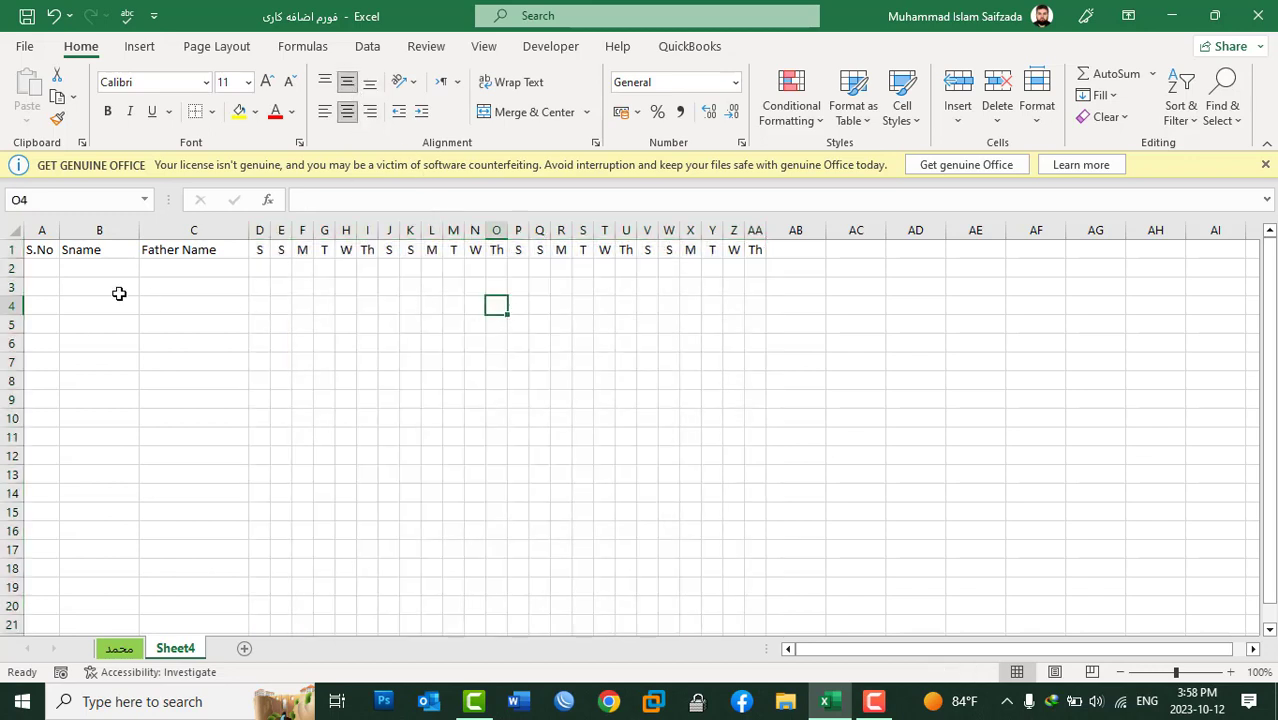
Fill A2:A20 with the serial numbers 1 to 19 as a series
left_click_drag(43, 270, 40, 531)
left_click(50, 278)
type("1")
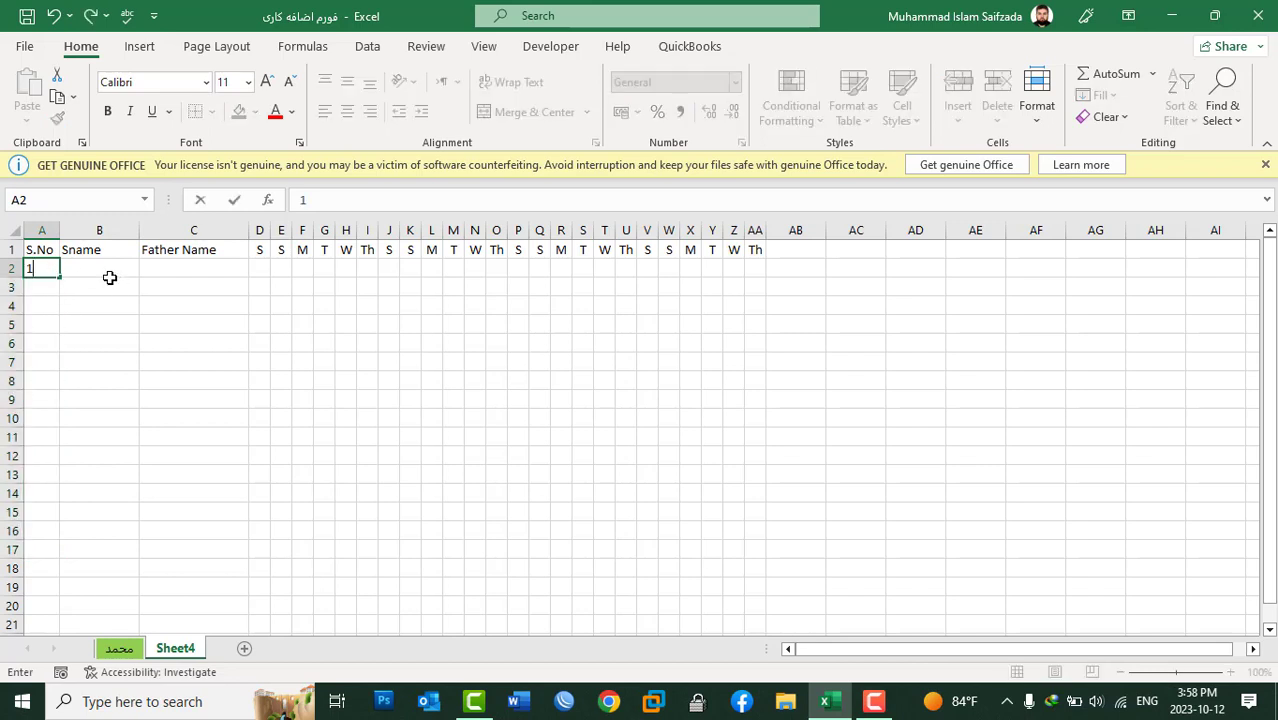
key("Tab")
left_click(46, 271)
left_click_drag(59, 286, 60, 606)
left_click(72, 626)
left_click(110, 539)
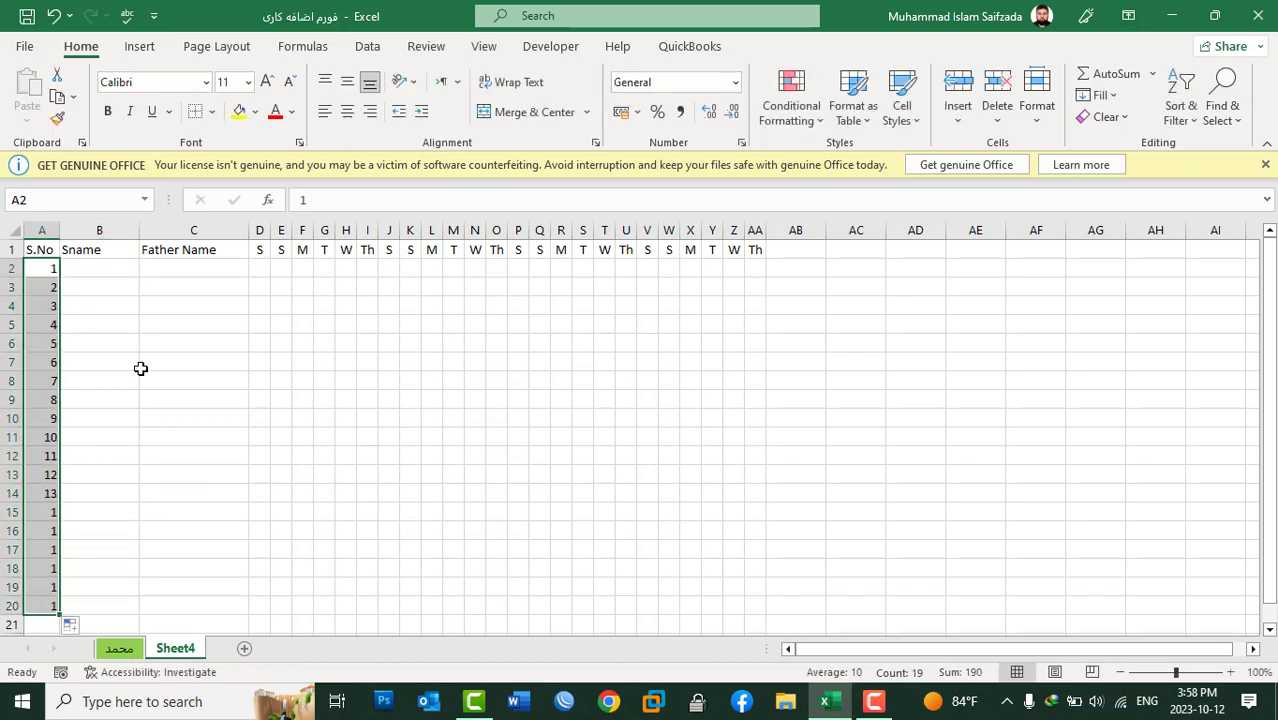
Fill B2:B20 with a sample student name and C2:C20 with a sample father's name
left_click_drag(100, 268, 119, 605)
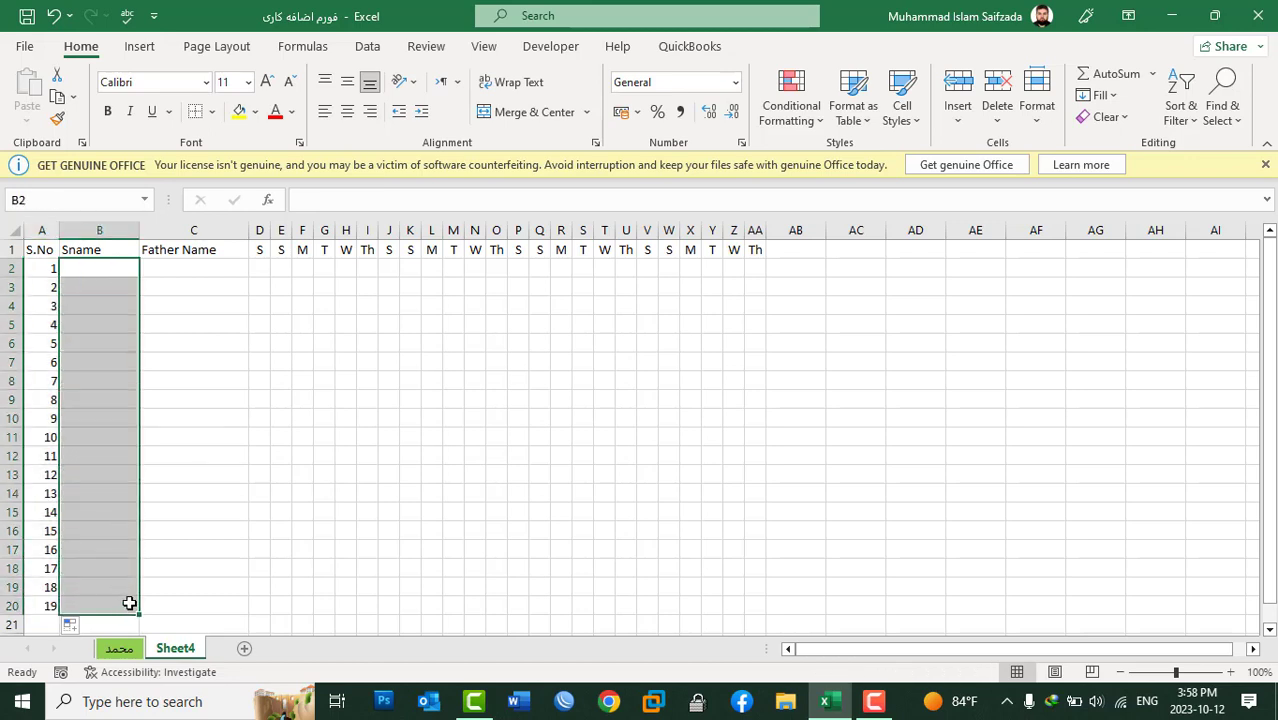
type("Asad")
key("ctrl+Return")
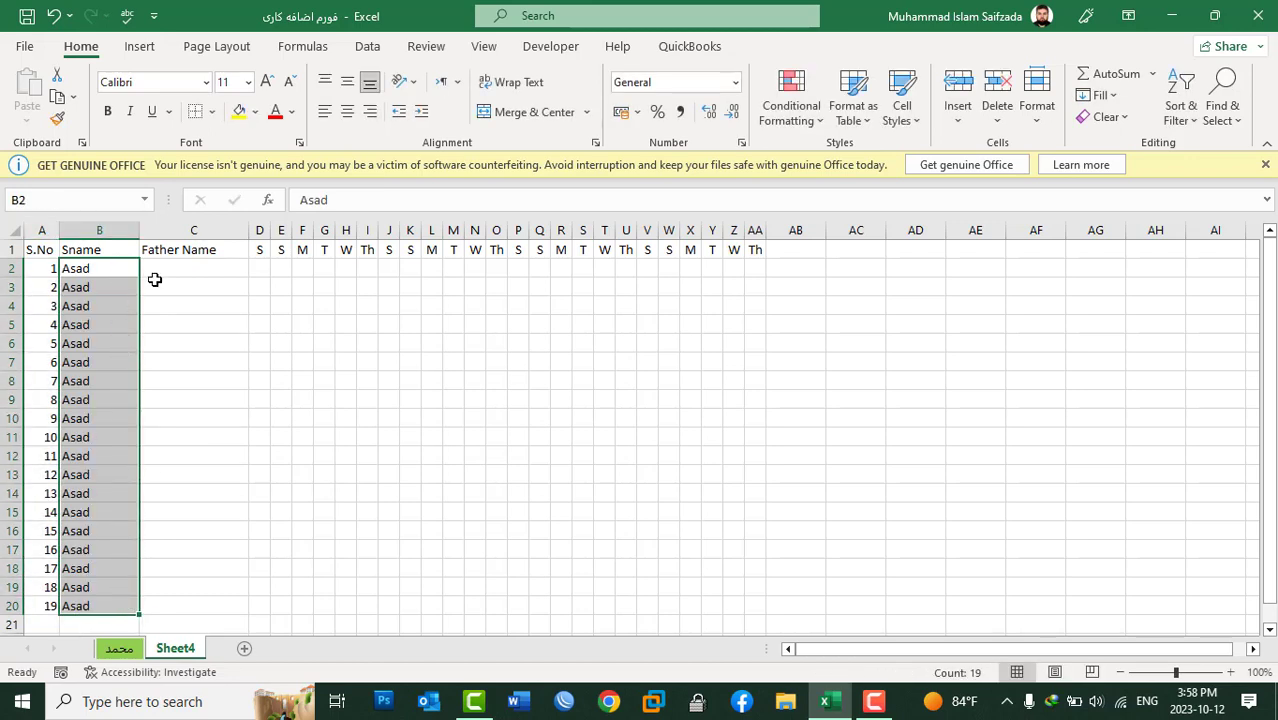
left_click_drag(155, 272, 203, 605)
type("Khan")
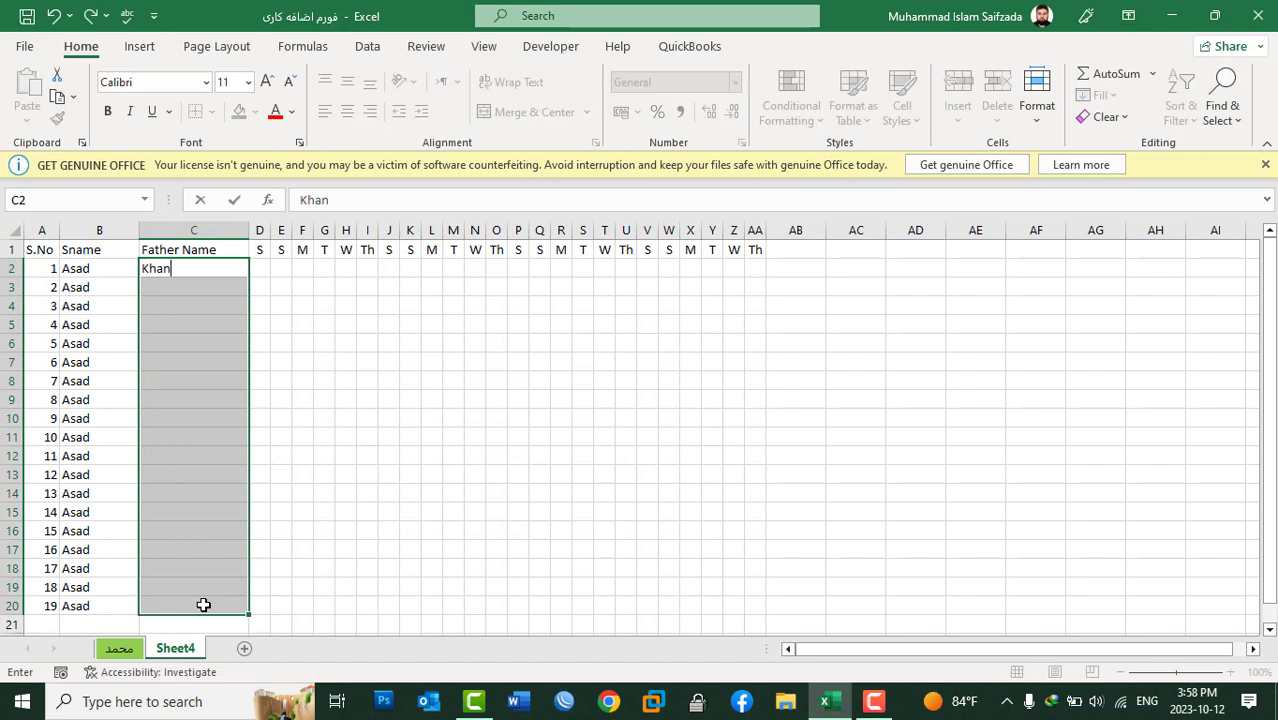
key("ctrl+Return")
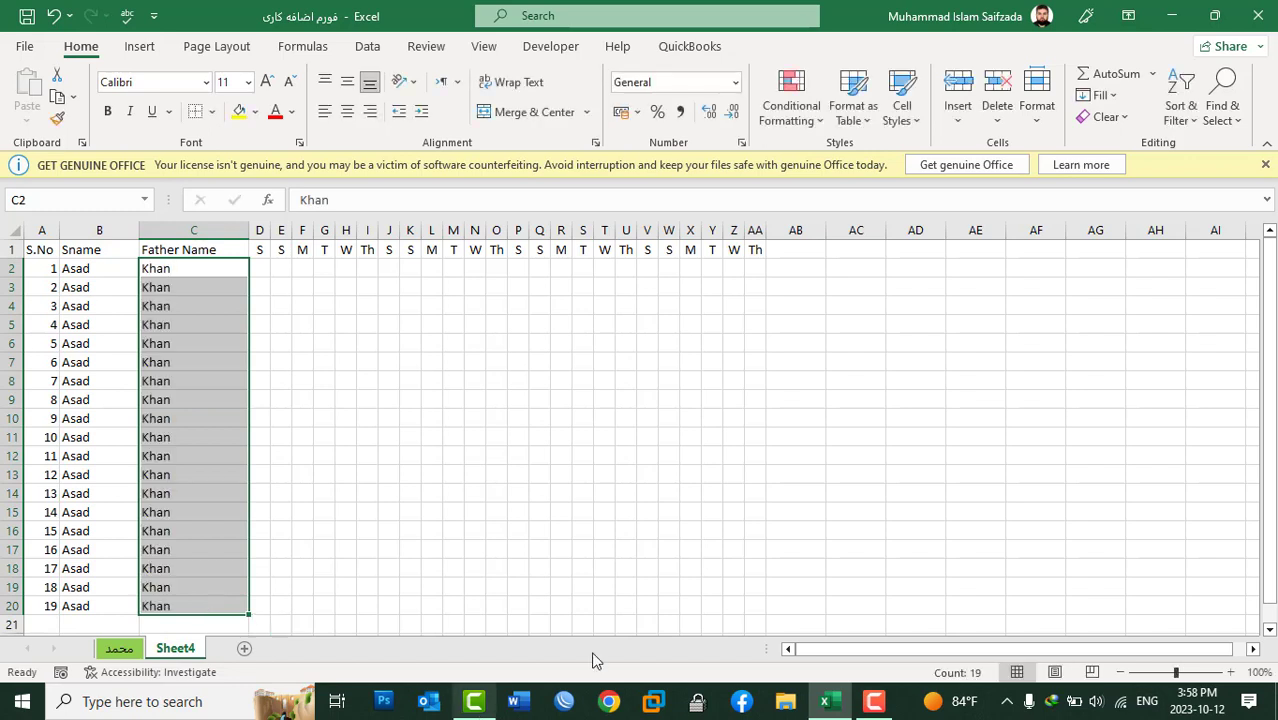
left_click(255, 269)
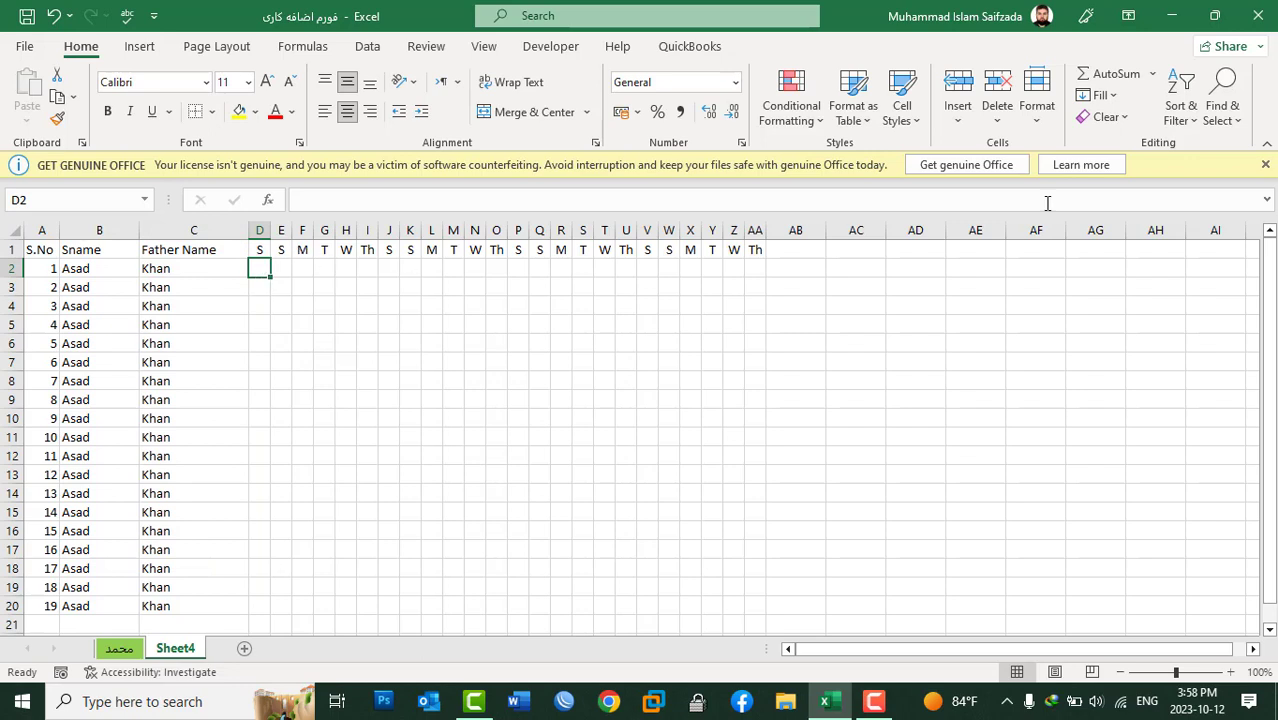
Select columns D through AA and AutoFit their column width to the day letters
left_click(1040, 110)
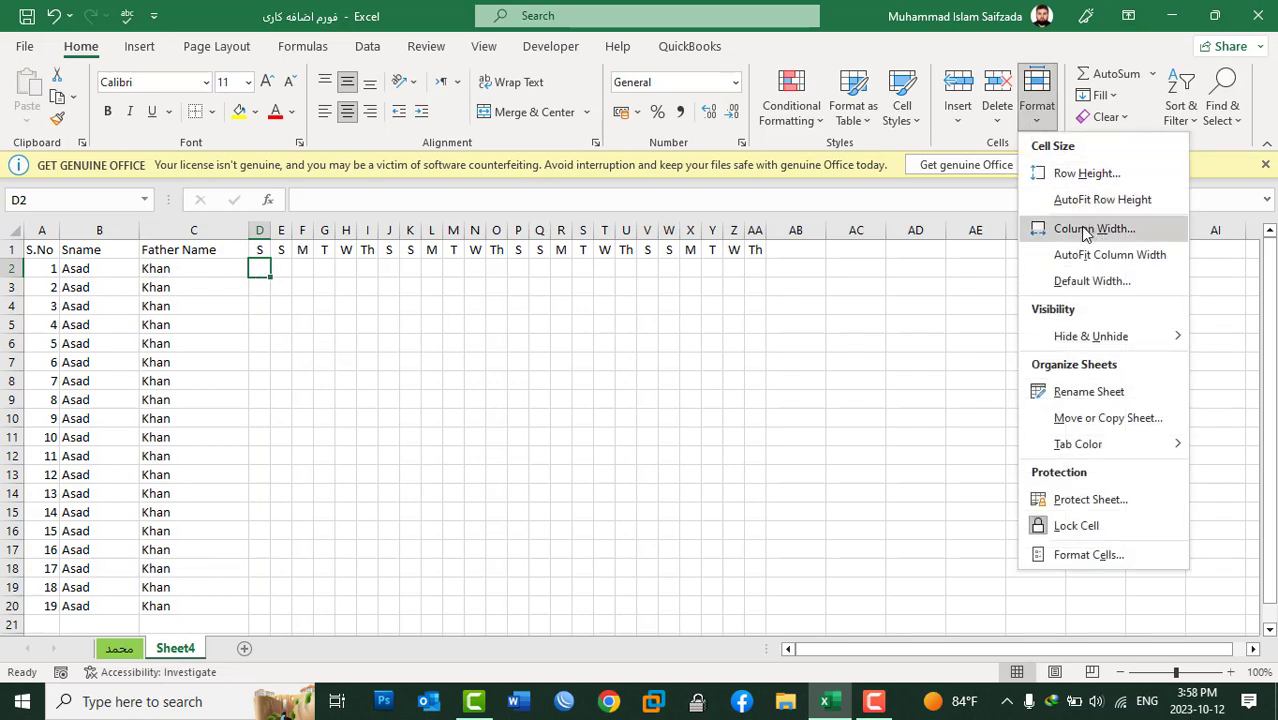
key("Escape")
mouse_move(755, 230)
left_mouse_down()
mouse_move(316, 213)
mouse_move(259, 230)
left_mouse_up()
left_click(1037, 105)
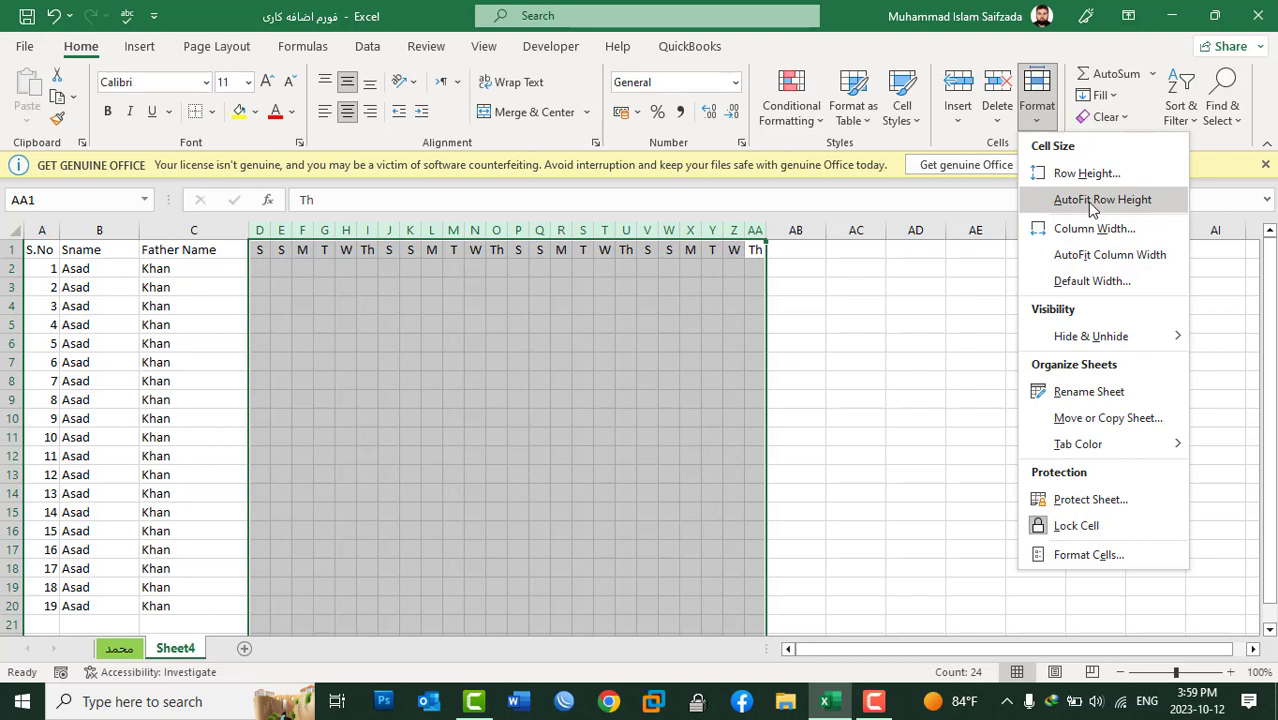
left_click(1101, 257)
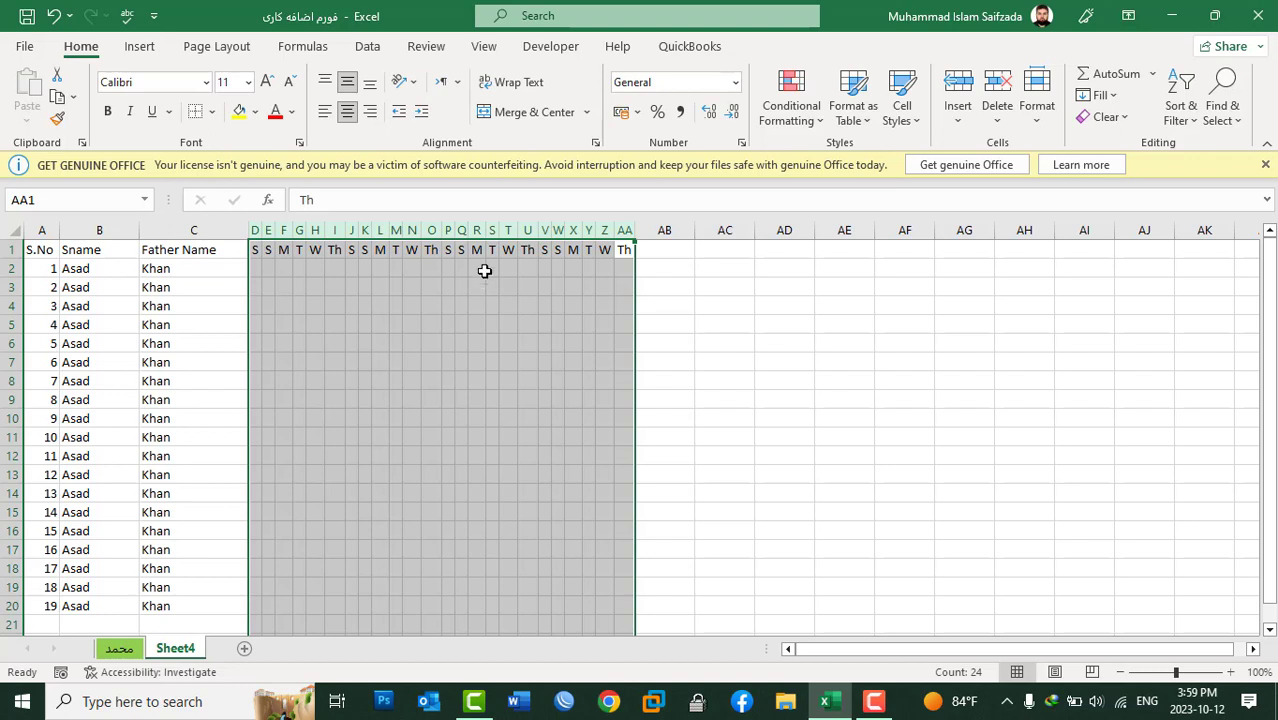
Change cell R1 from M to Monday and autofit column R to the full word
double_click(477, 250)
type("o")
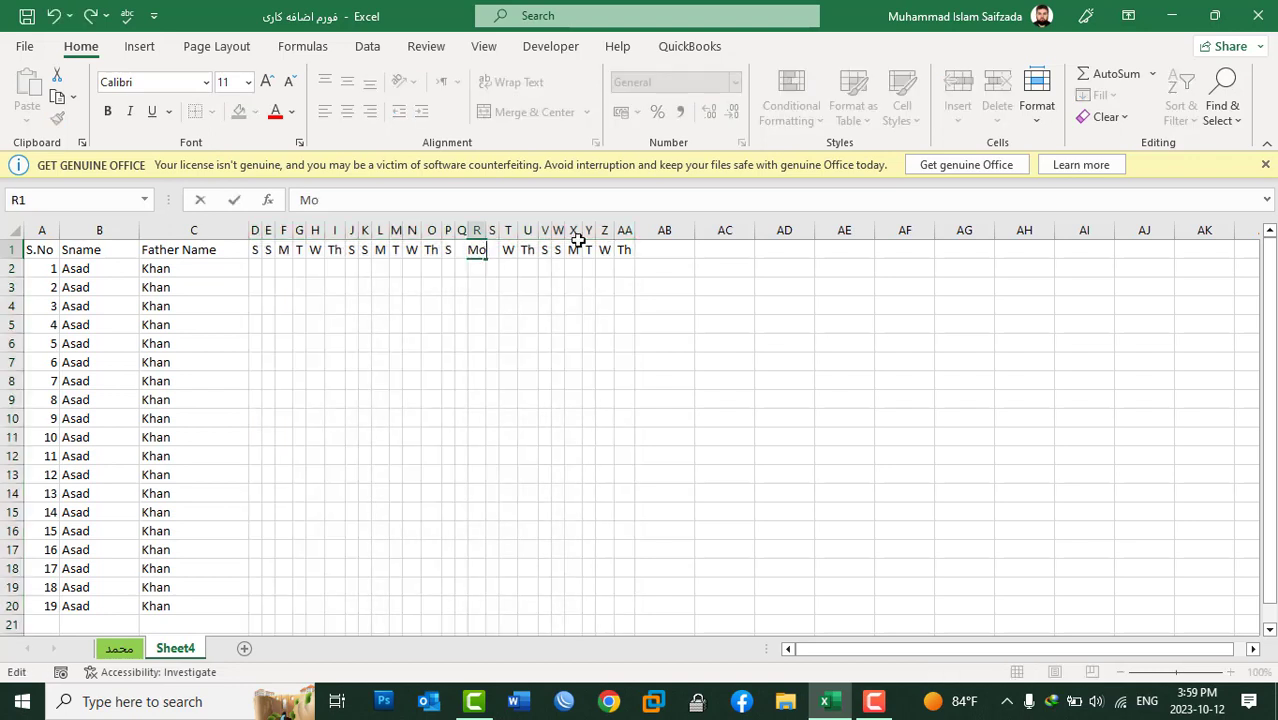
type("nday")
key("Return")
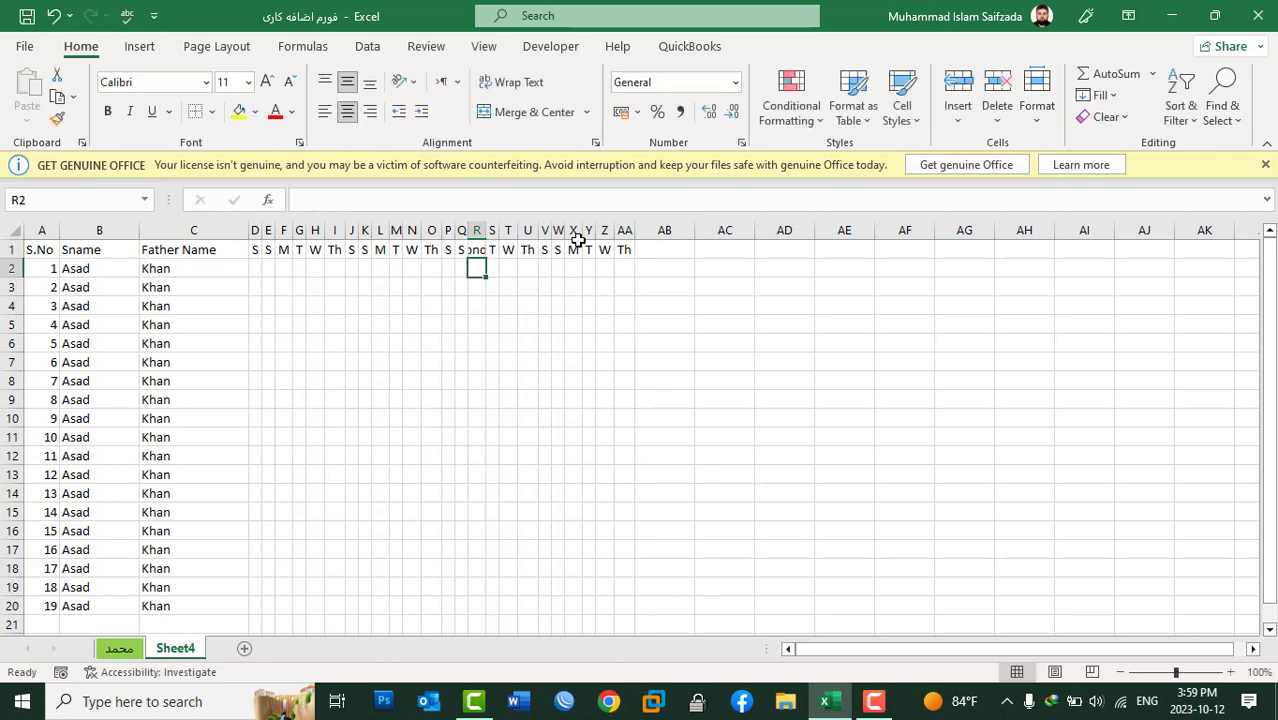
left_click(477, 250)
left_click(1024, 118)
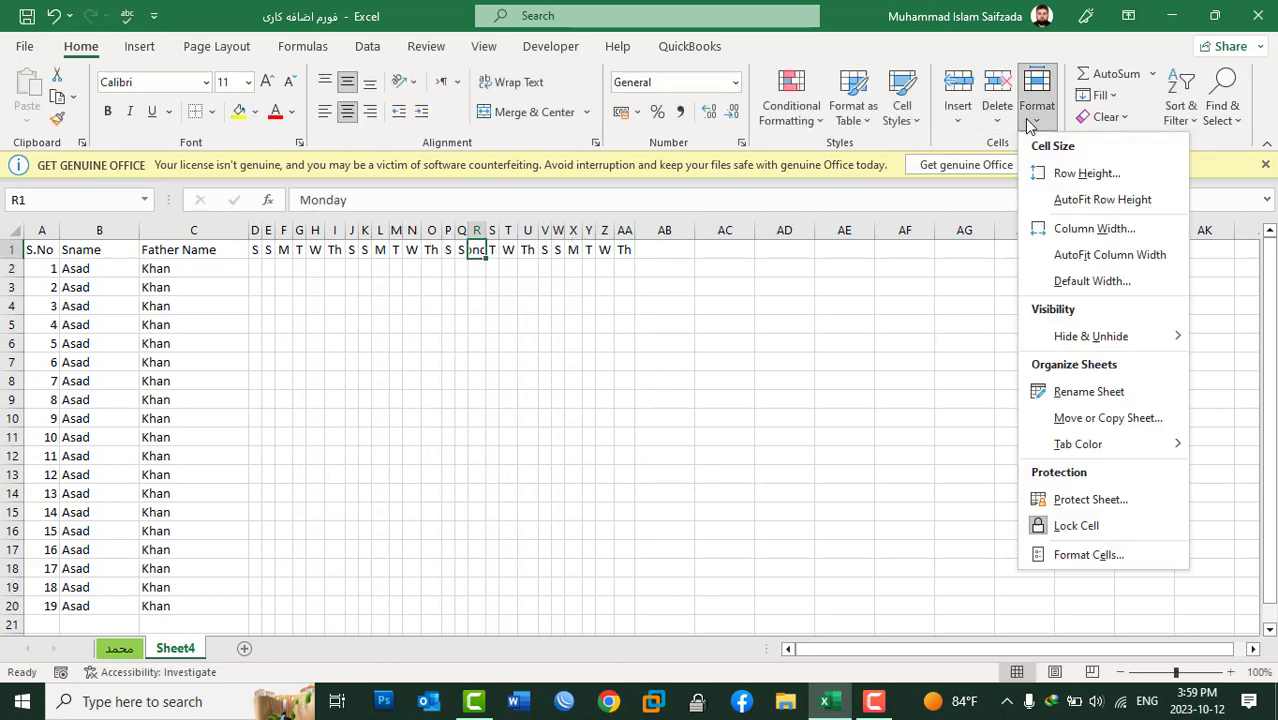
left_click(1062, 258)
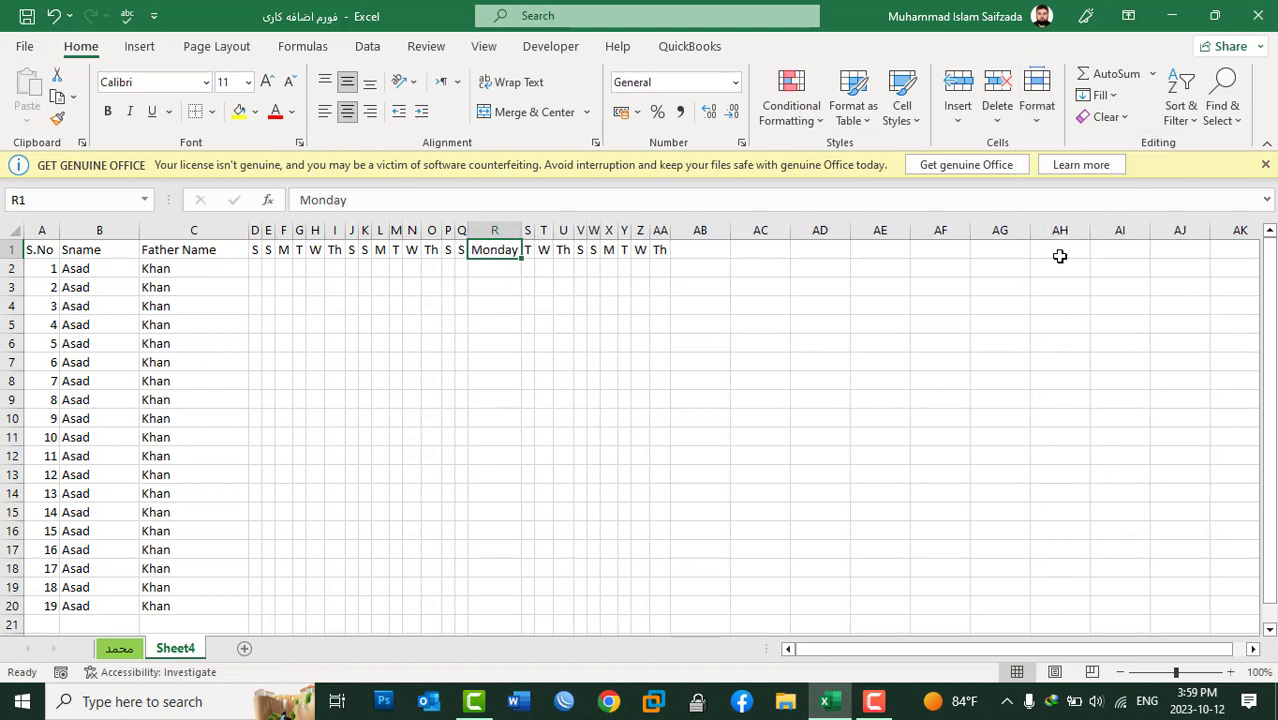
mouse_move(660, 230)
left_mouse_down()
mouse_move(334, 208)
mouse_move(255, 230)
left_mouse_up()
left_click(1037, 100)
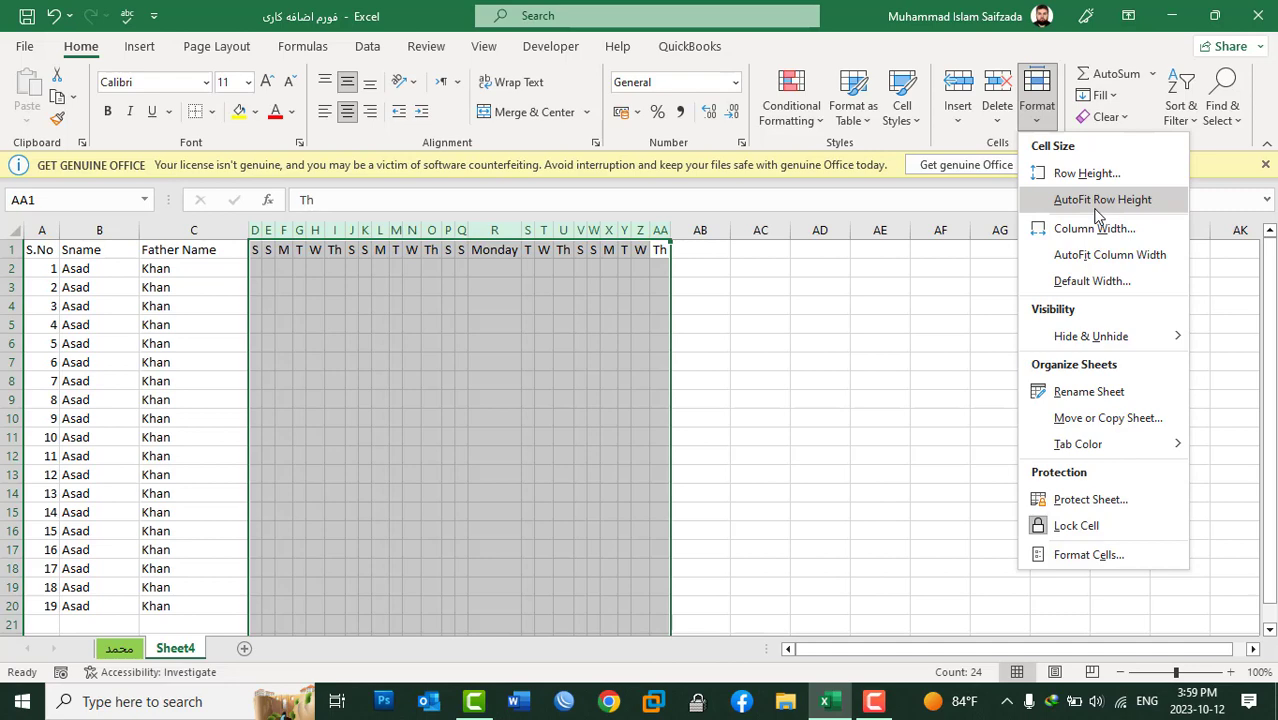
Hide row 3 of Sheet4
left_click(796, 345)
left_click(879, 286)
left_click(1037, 98)
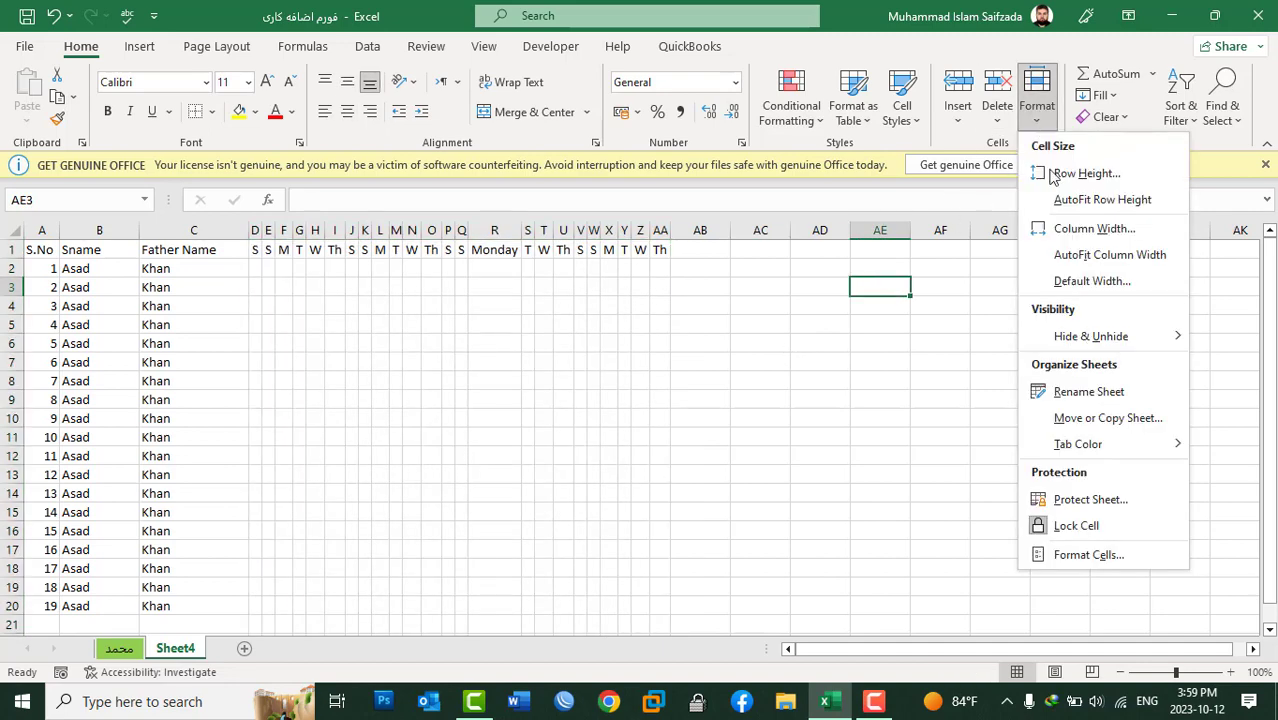
mouse_move(1088, 336)
left_click(234, 322)
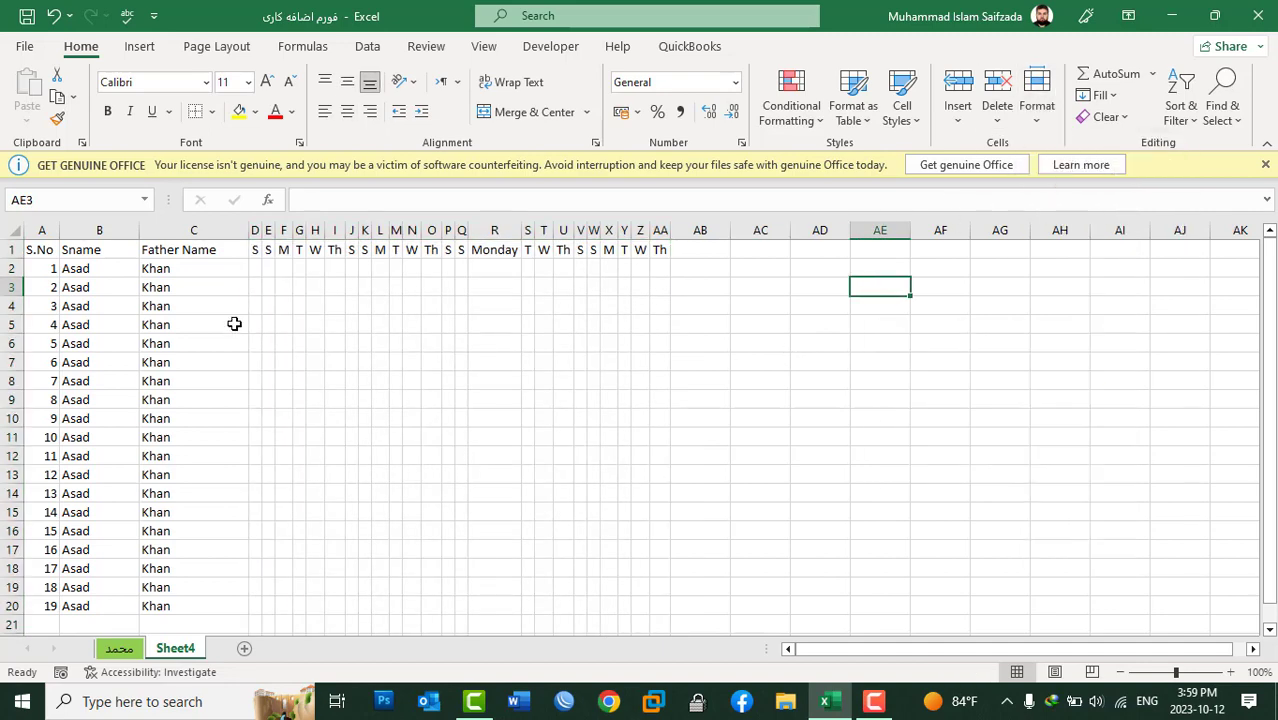
left_click(12, 288)
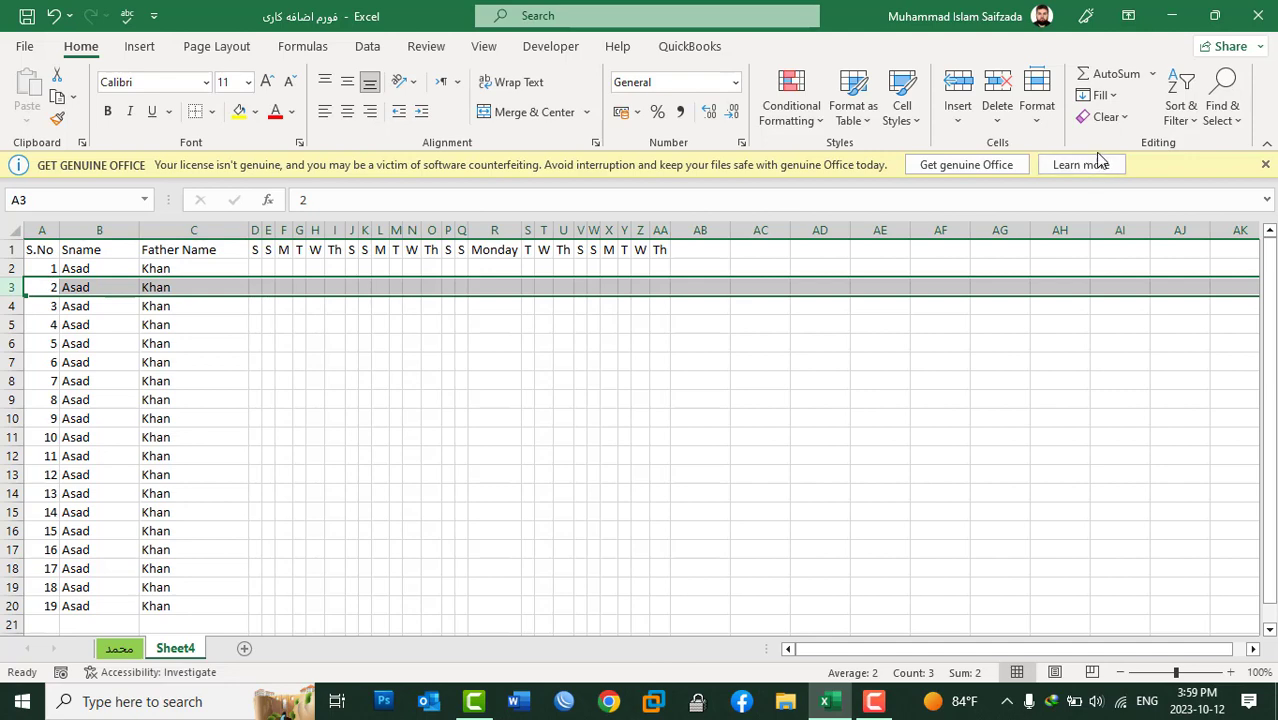
left_click(1037, 110)
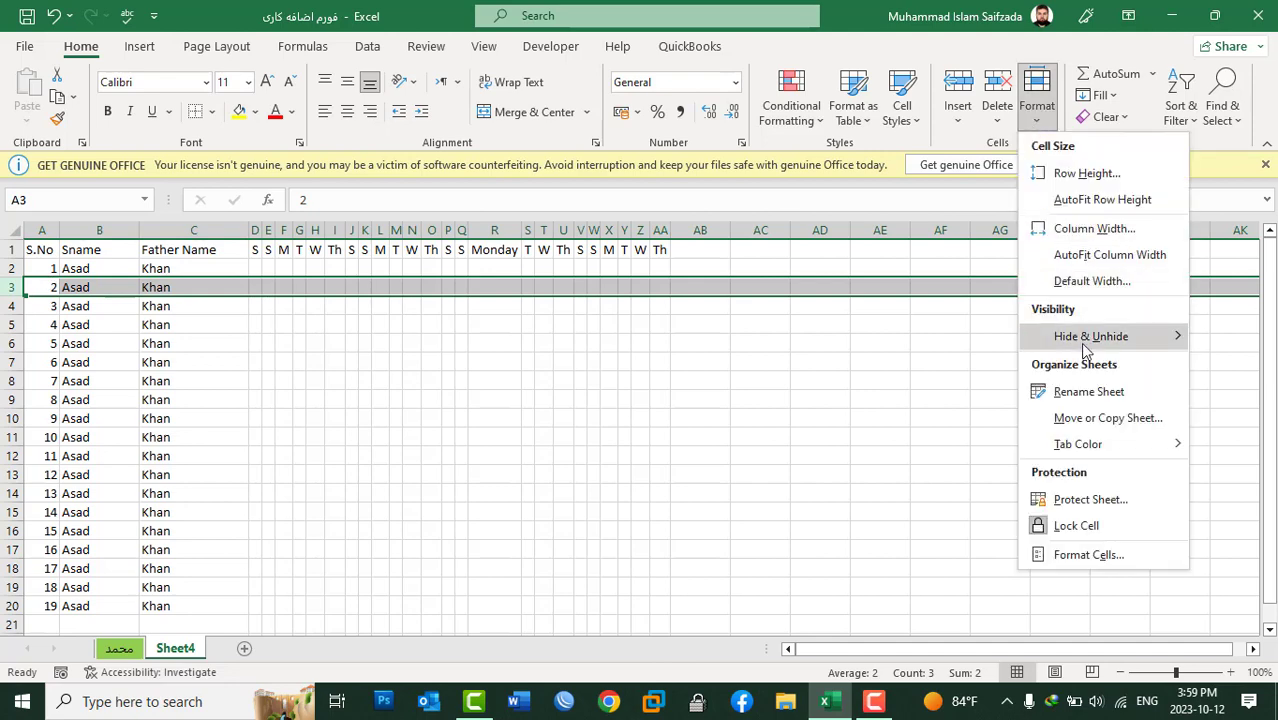
mouse_move(1085, 347)
left_click(960, 339)
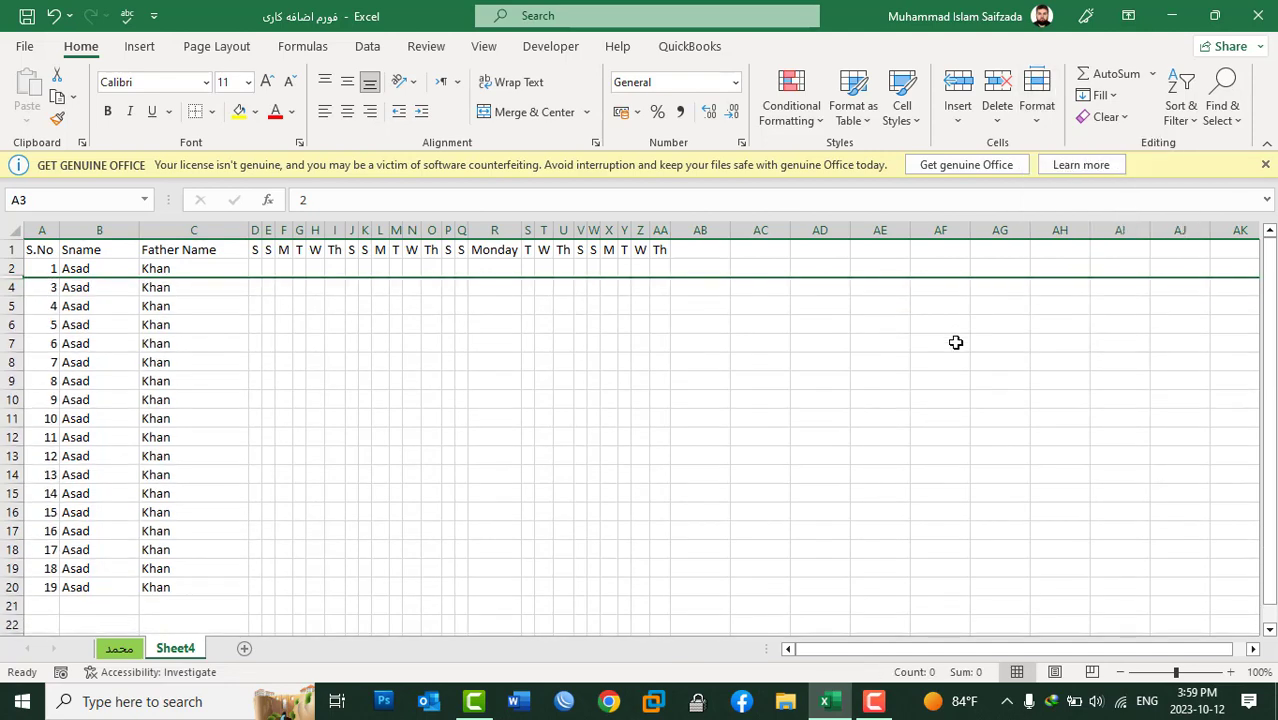
Hide the Father Name column C, then hide the whole Sheet4 worksheet
left_click(193, 230)
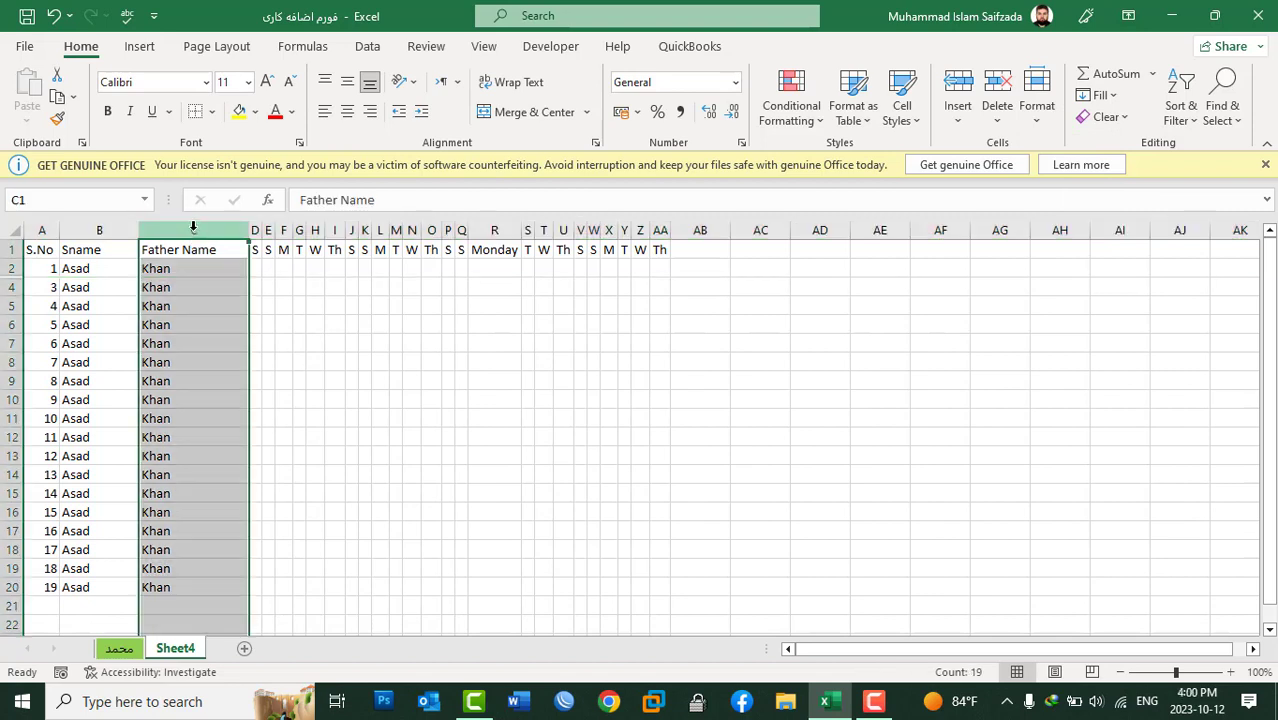
left_click(1037, 105)
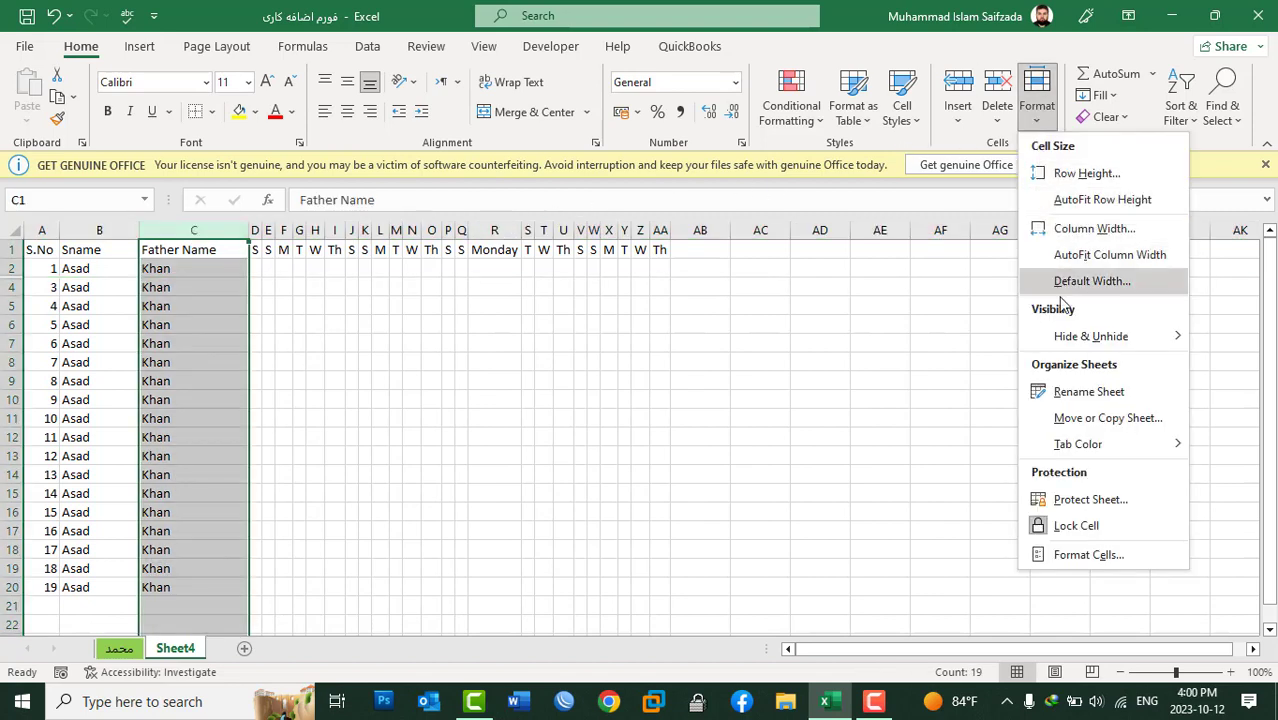
mouse_move(1072, 332)
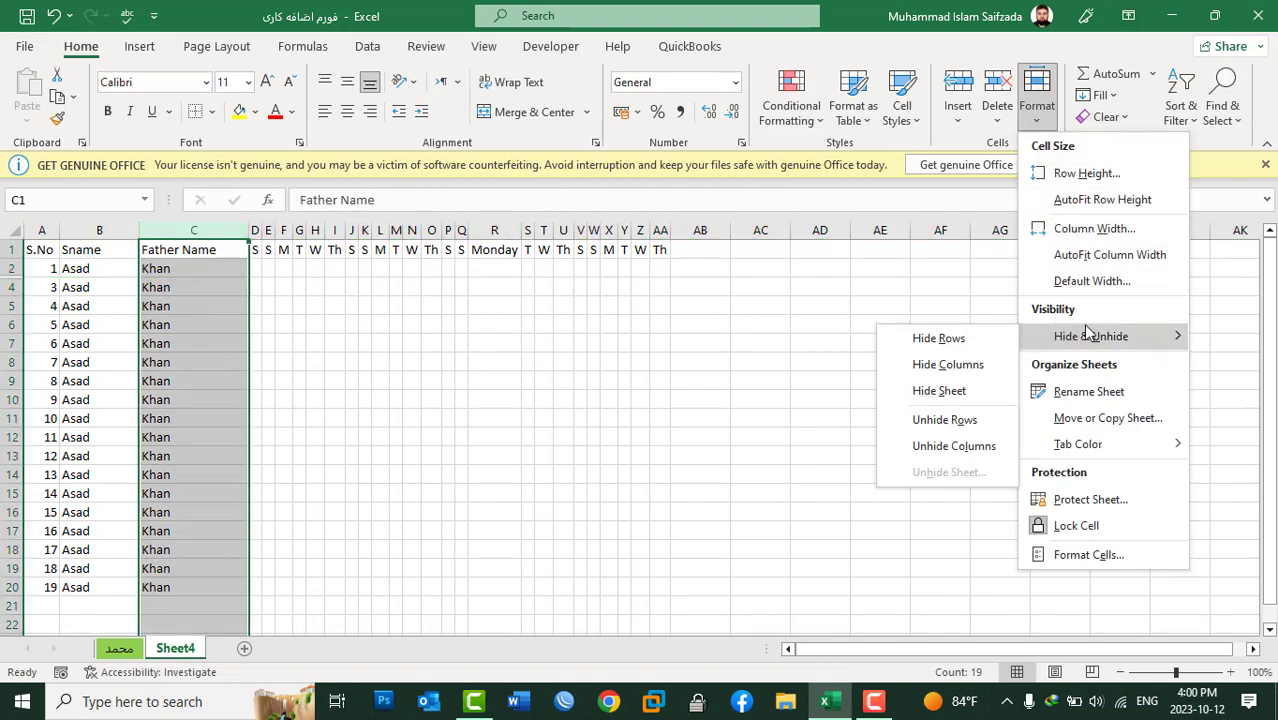
left_click(947, 366)
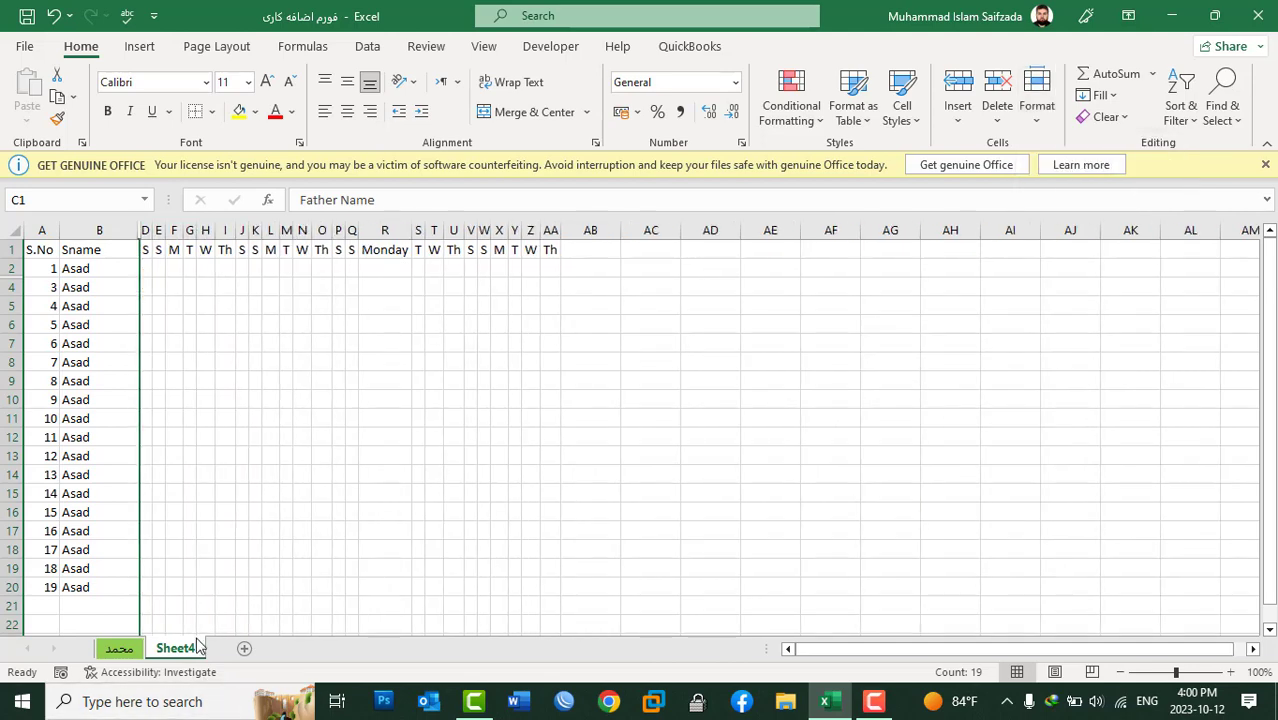
left_click(1037, 95)
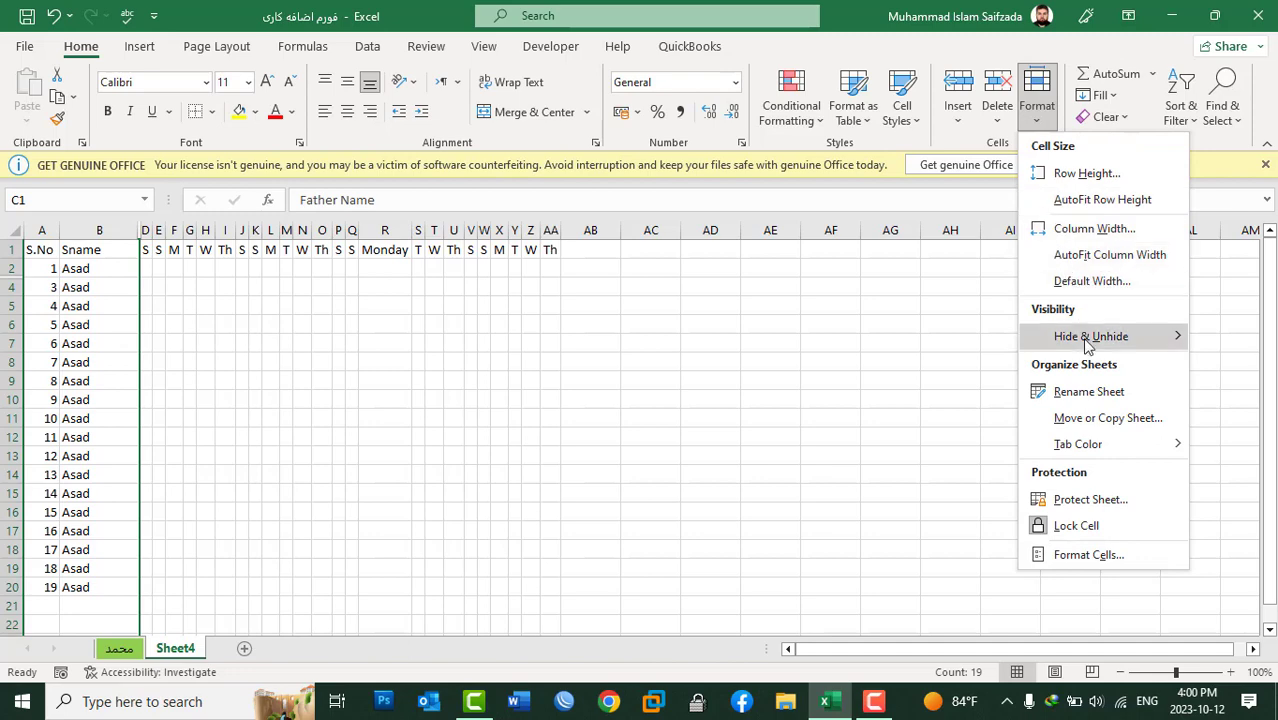
mouse_move(1092, 335)
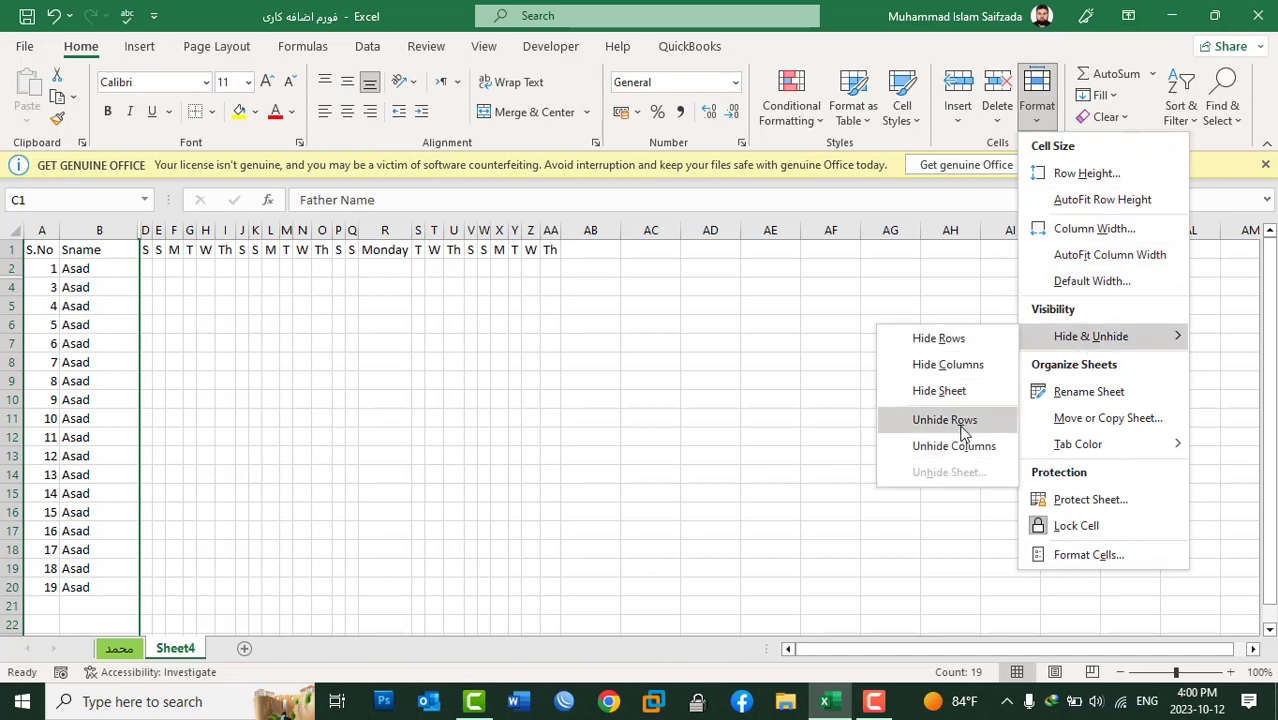
left_click(950, 392)
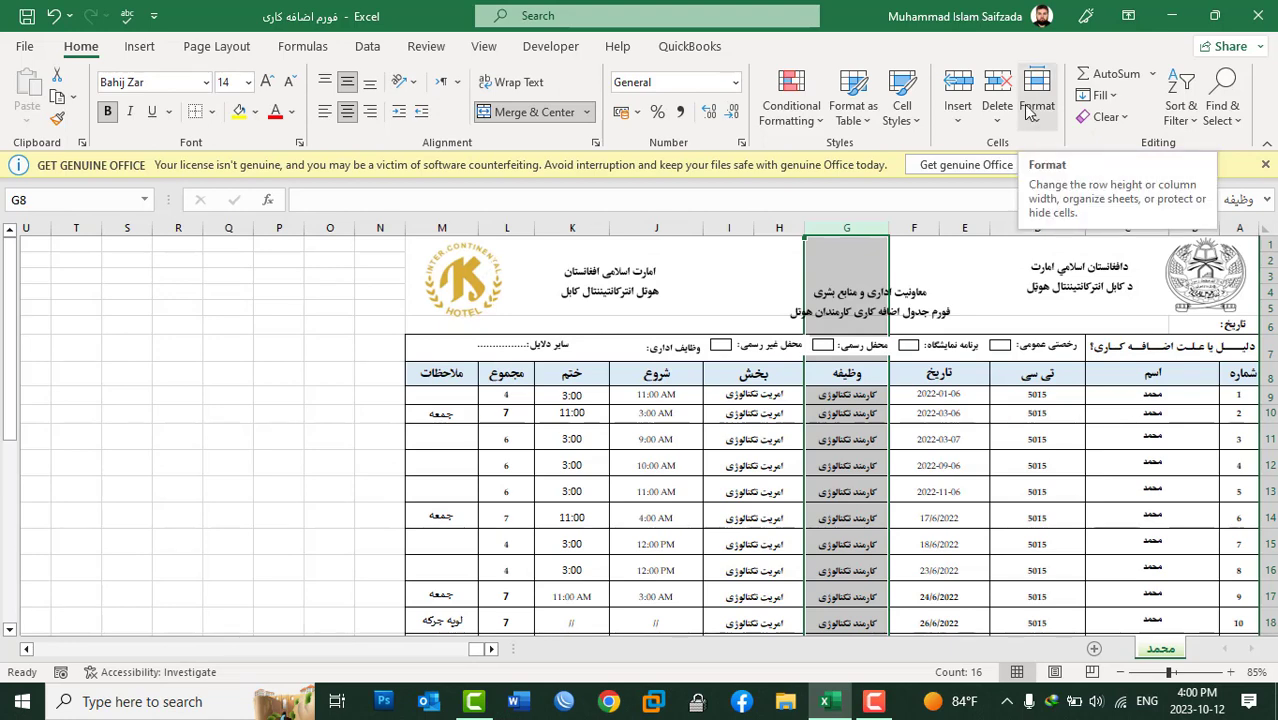
Unhide the Sheet4 worksheet from the hidden sheets list
left_click(1029, 113)
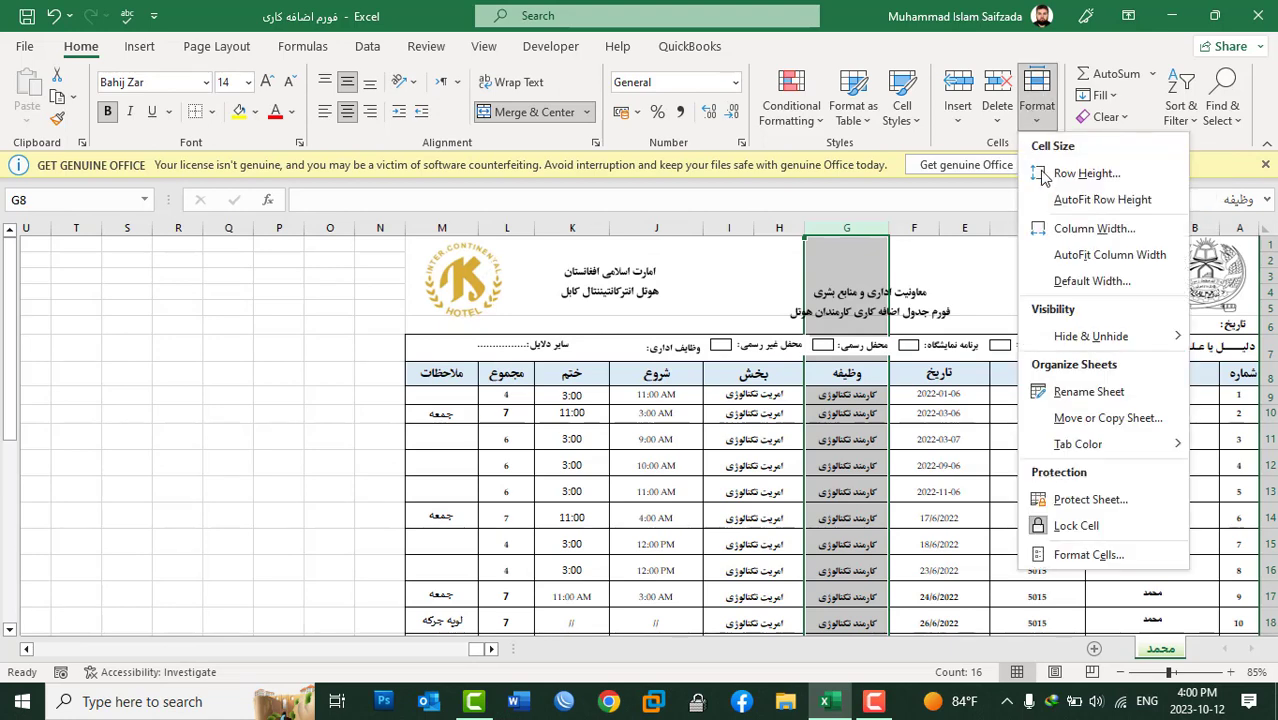
mouse_move(1080, 343)
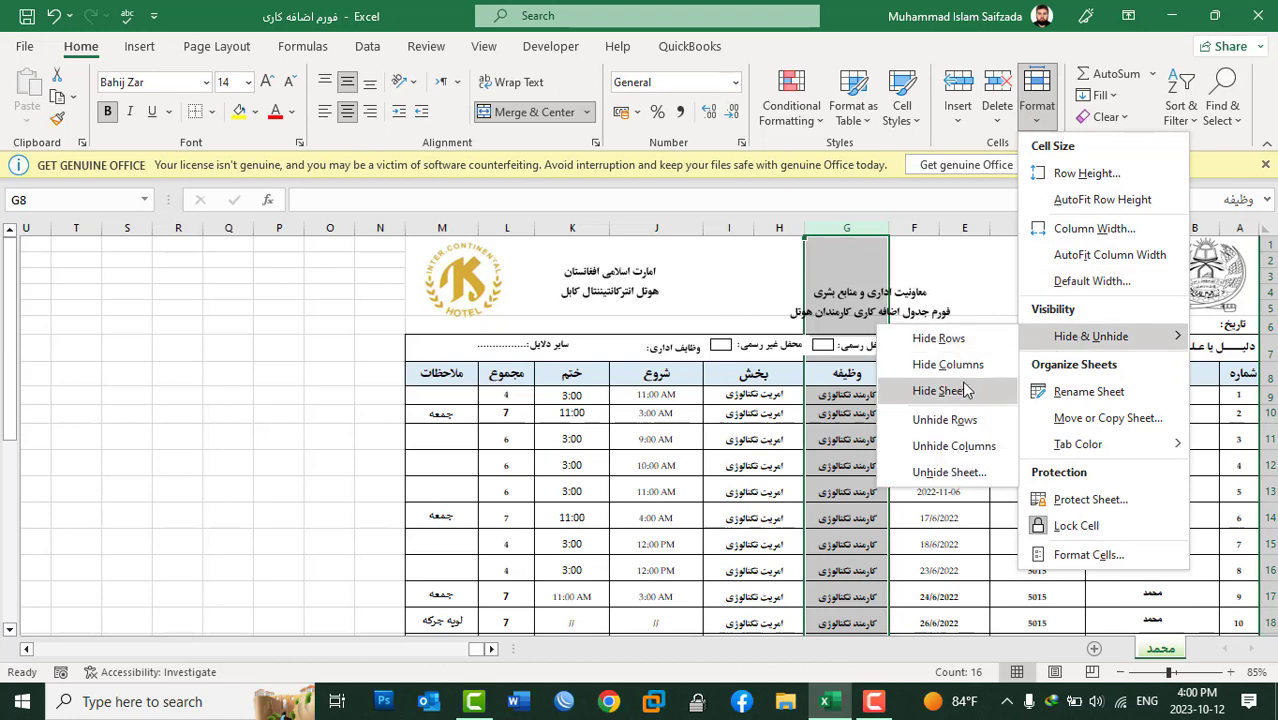
left_click(958, 472)
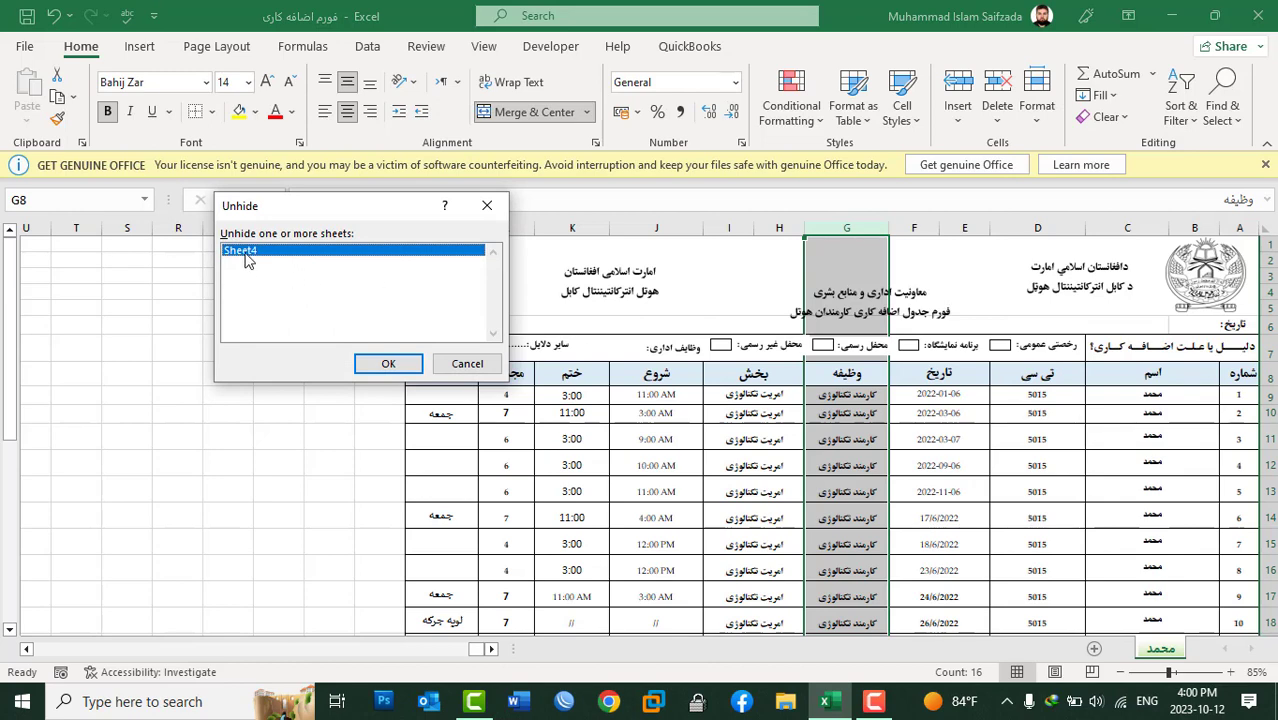
left_click(388, 365)
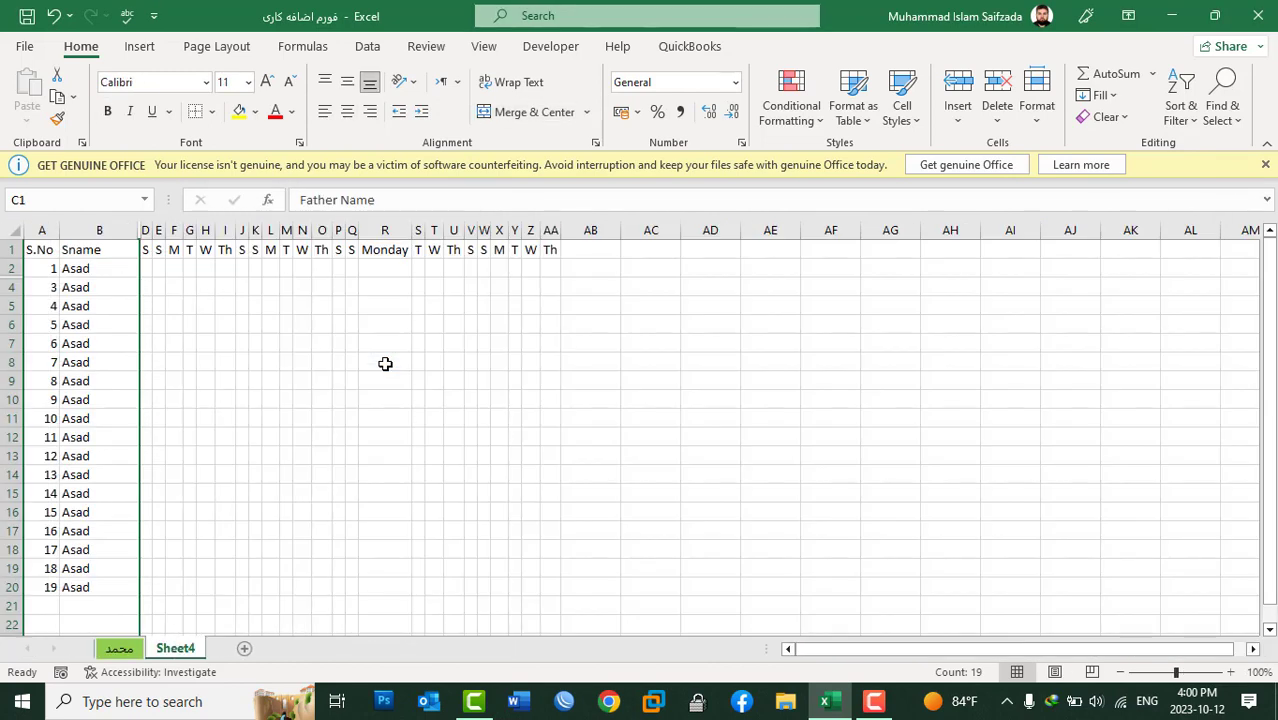
Unhide the Father Name column and row 3 on Sheet4
left_click(1040, 118)
mouse_move(1090, 336)
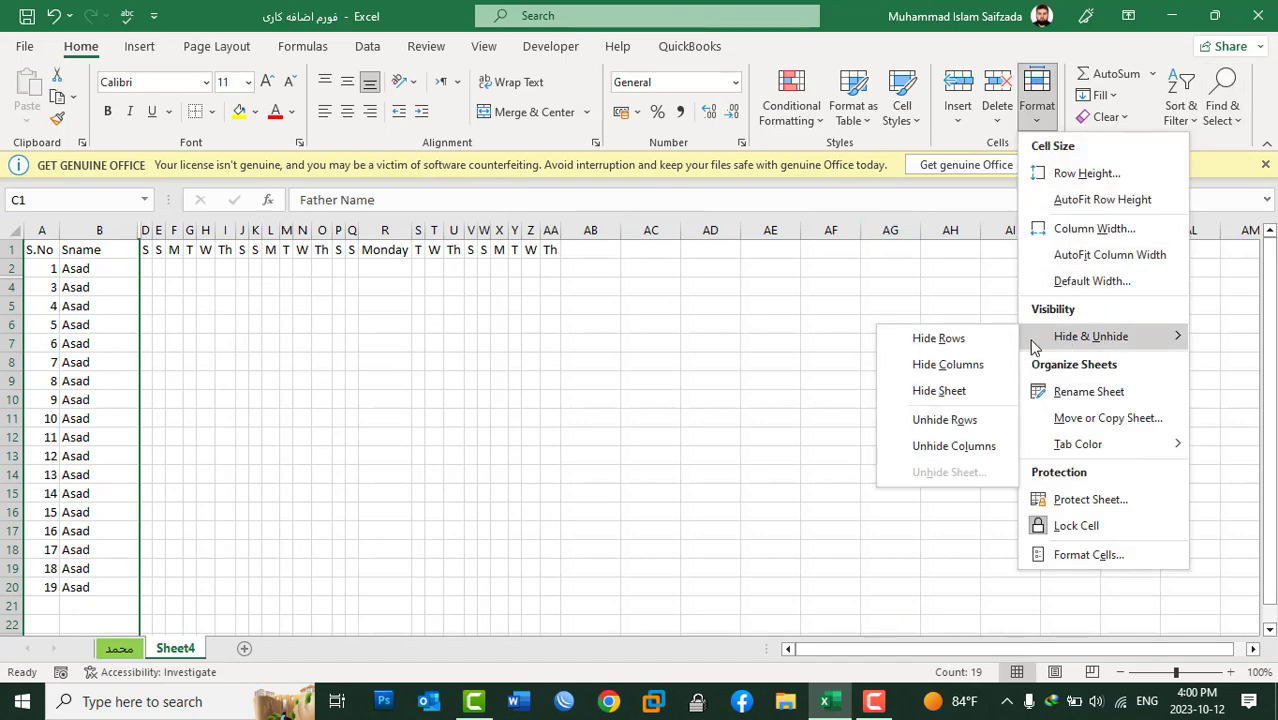
left_click(955, 447)
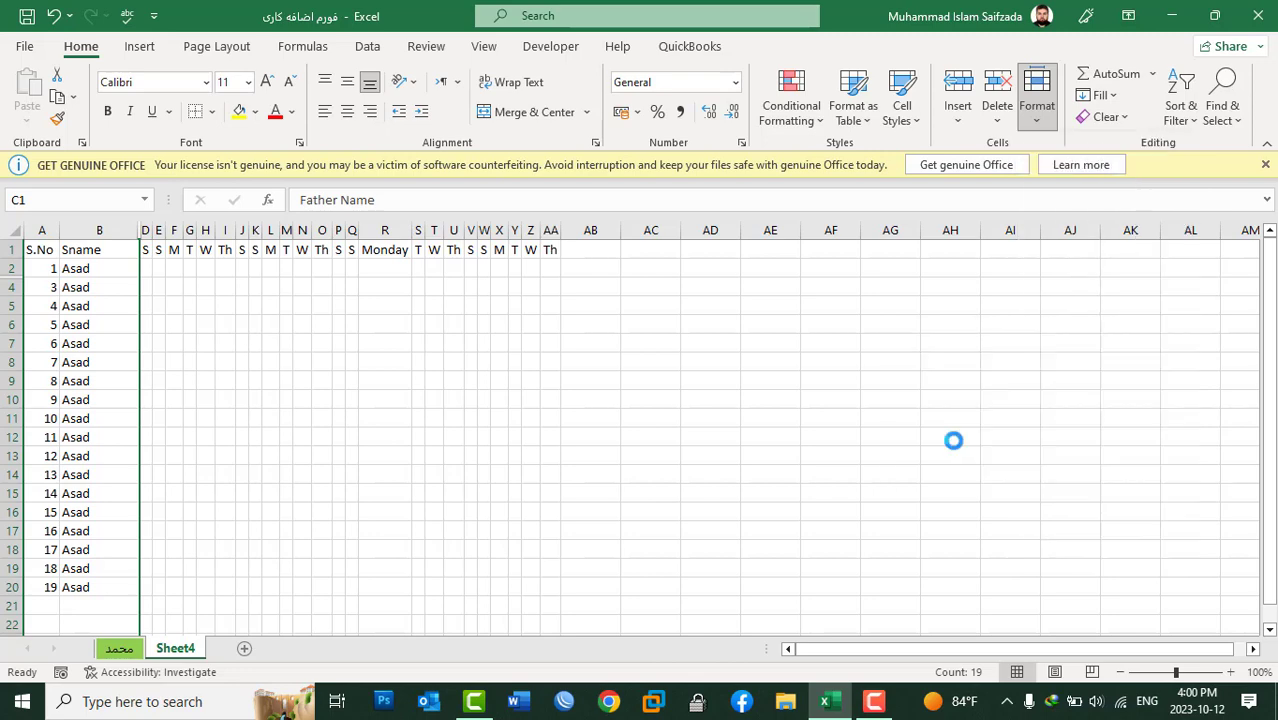
left_click(1037, 105)
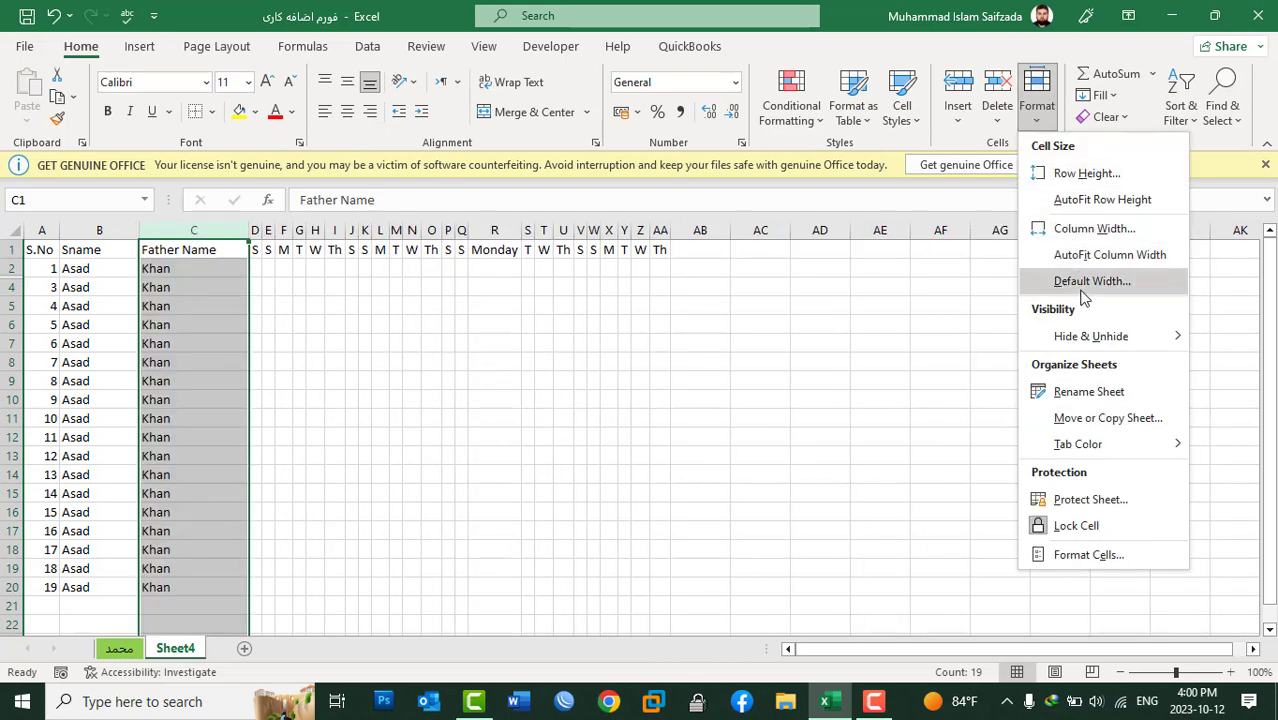
mouse_move(1115, 337)
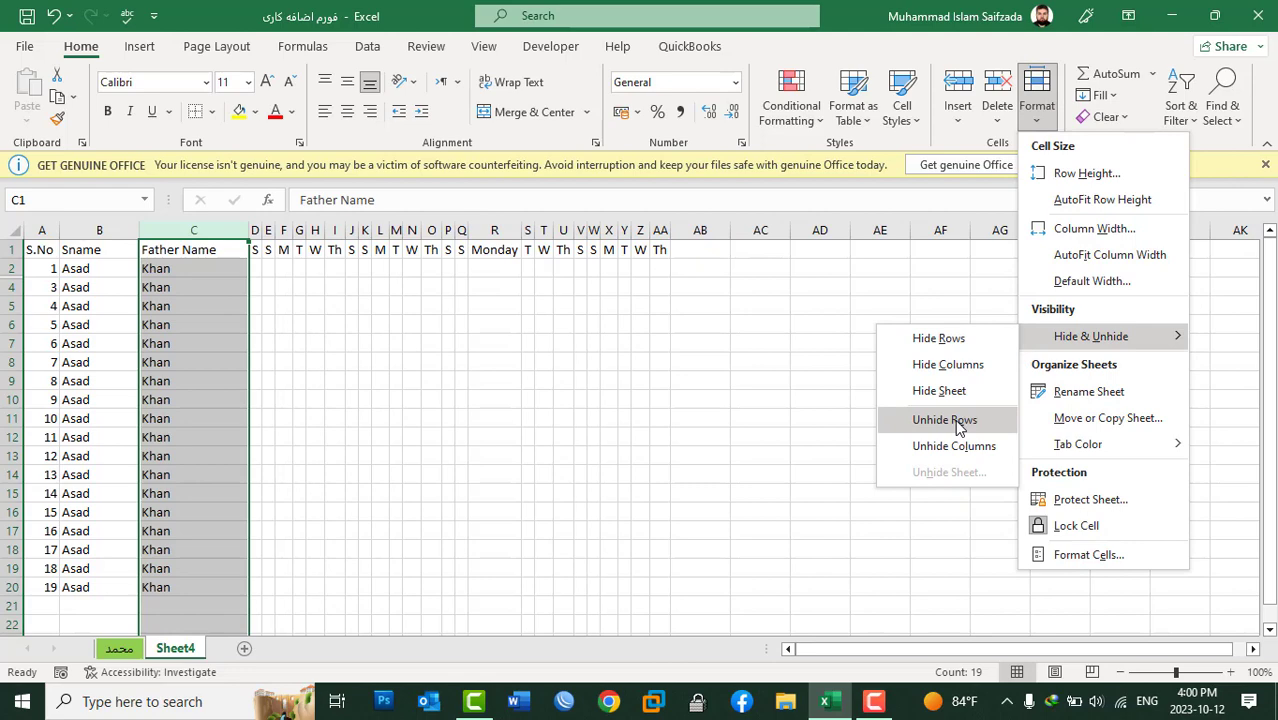
left_click(958, 422)
left_click(1037, 105)
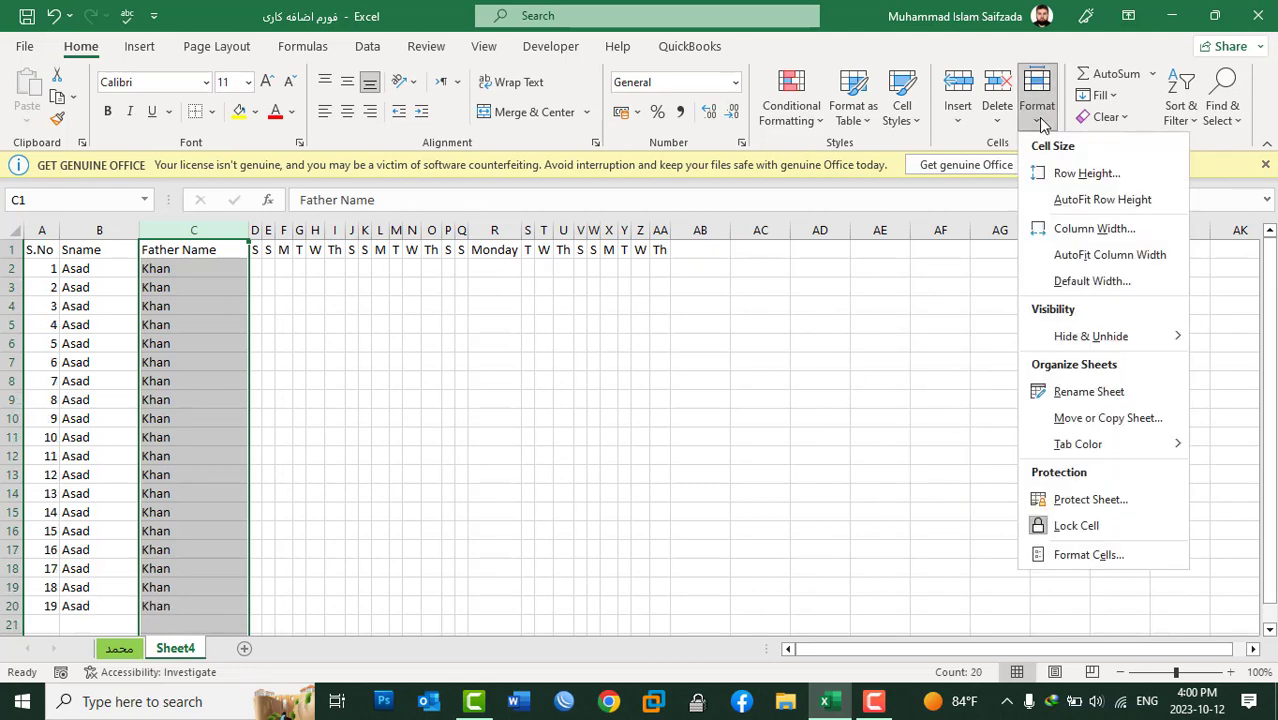
mouse_move(1076, 347)
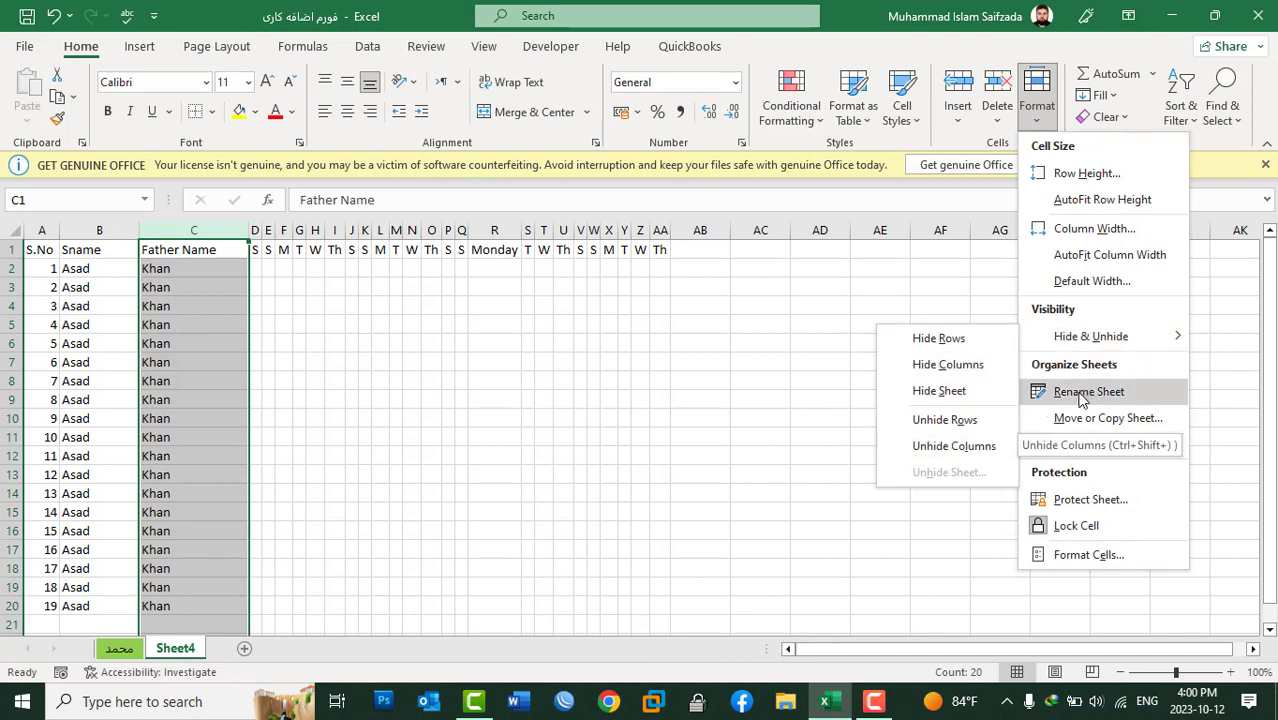
left_click(985, 428)
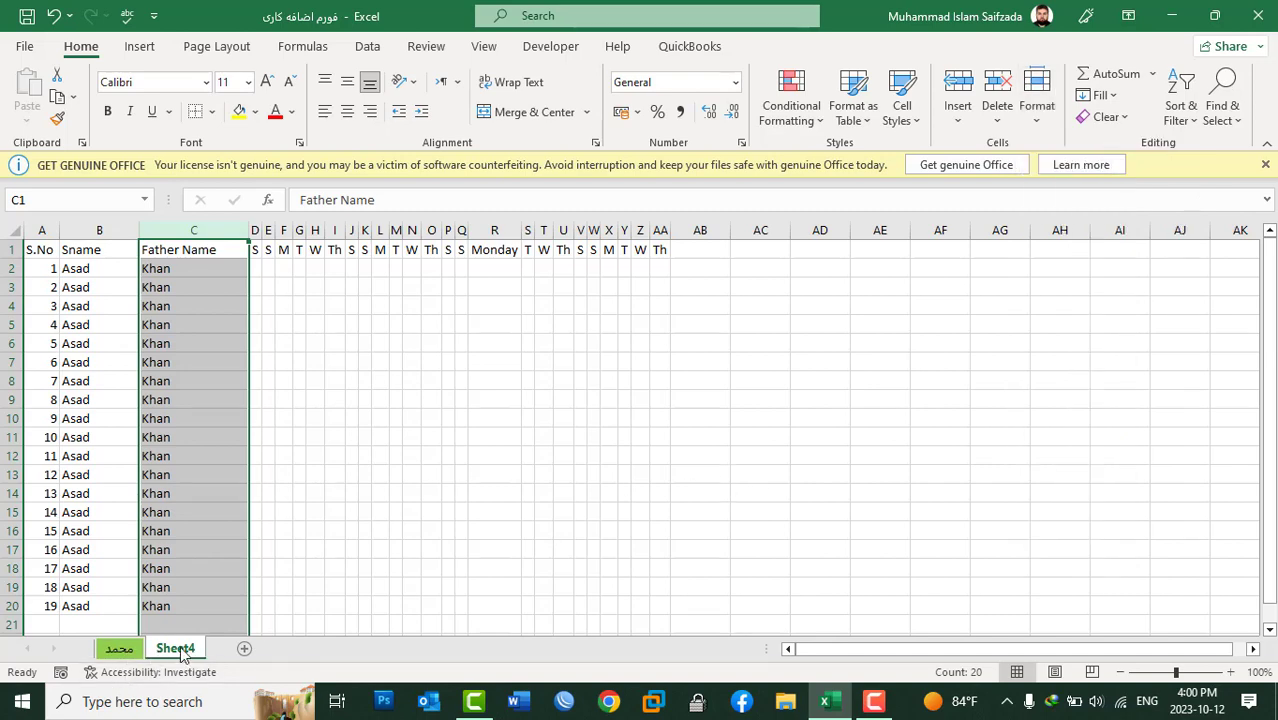
Give the Sheet4 tab the new name Attendance using Format's Rename Sheet option
double_click(181, 652)
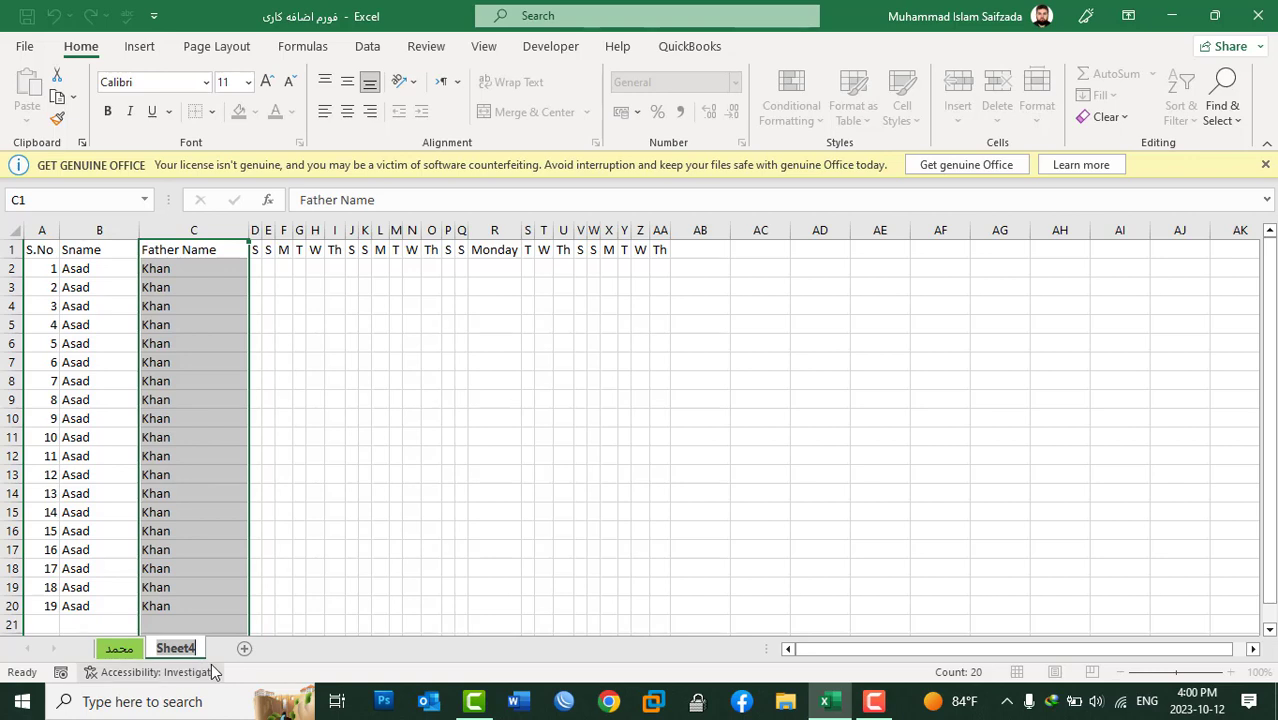
left_click(349, 586)
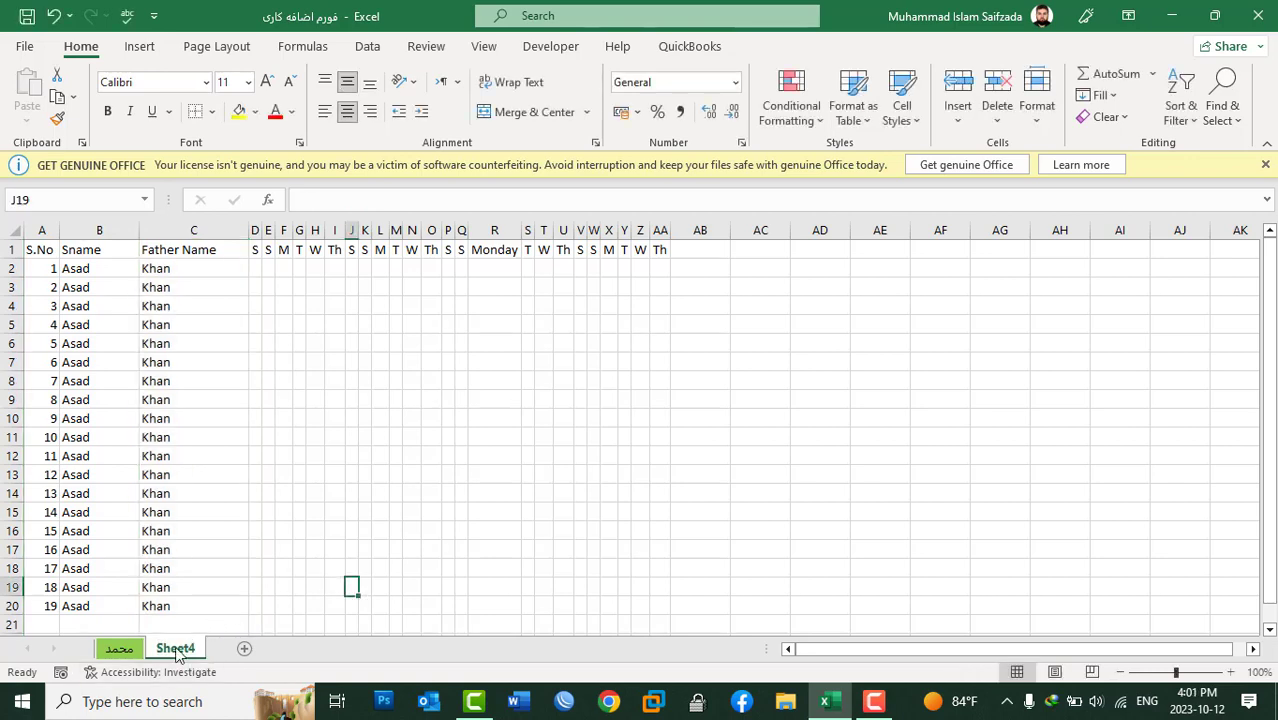
left_click(333, 453)
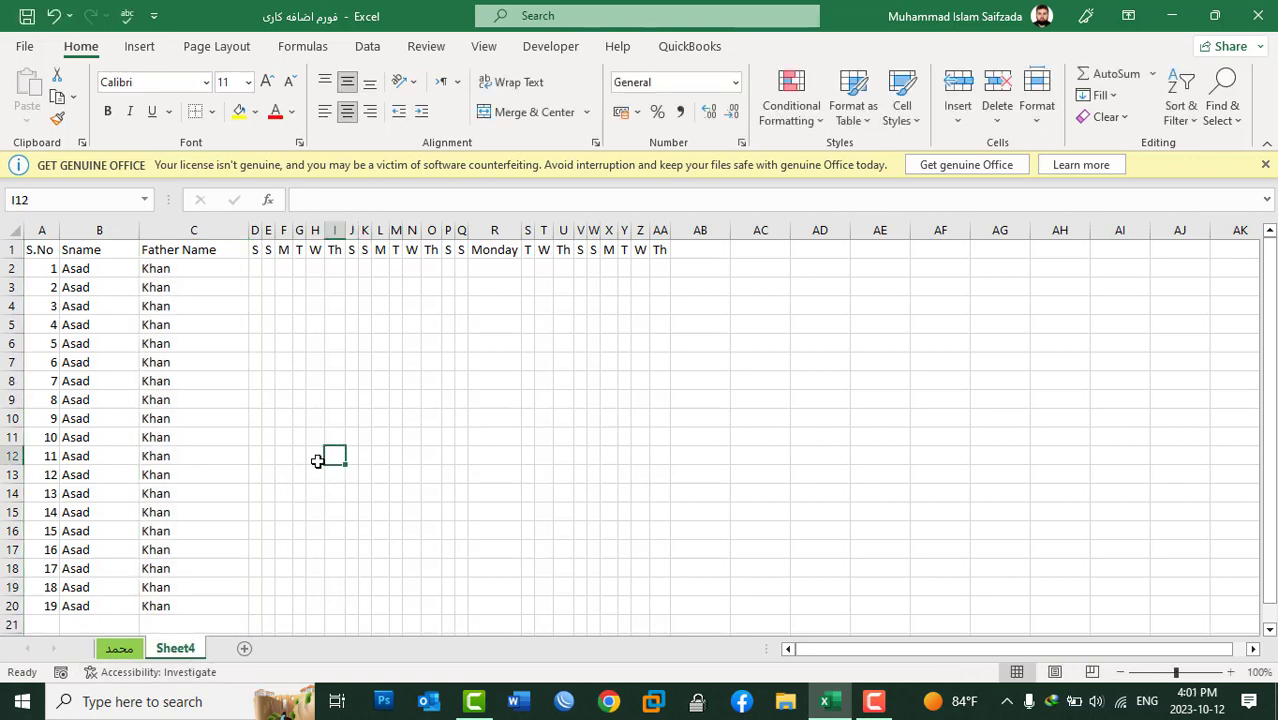
right_click(188, 648)
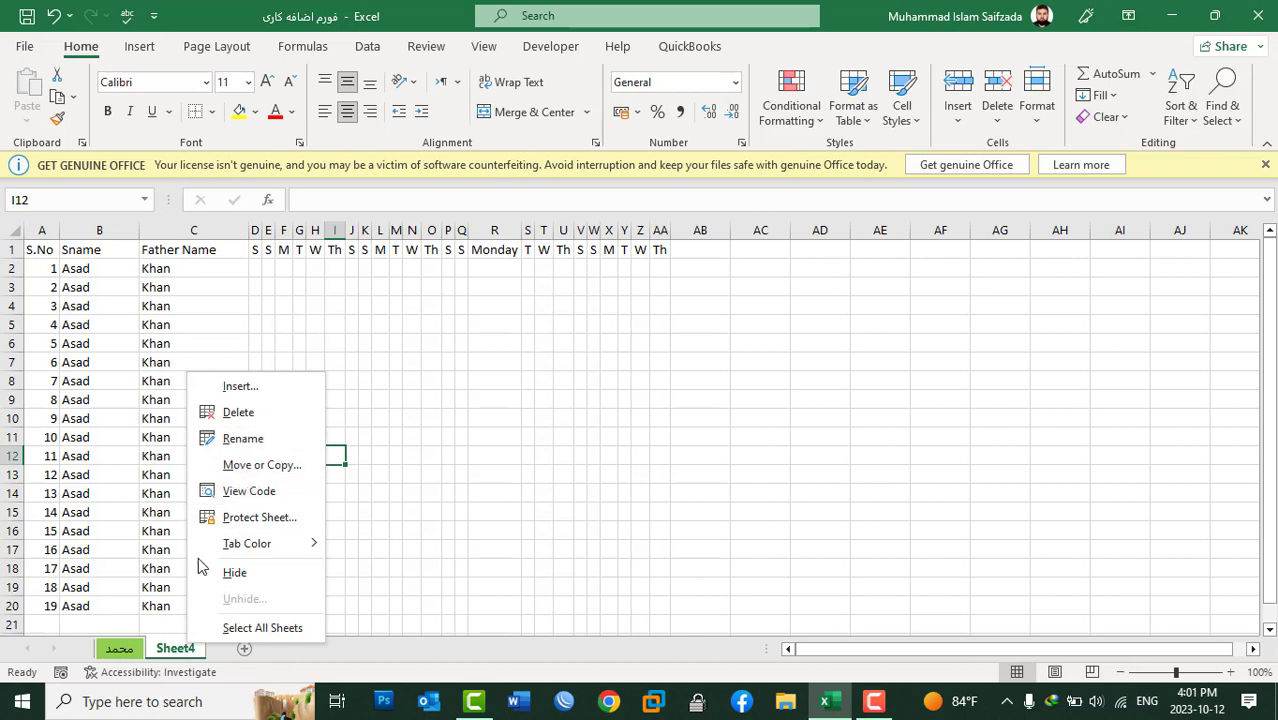
left_click(182, 657)
left_click(1037, 105)
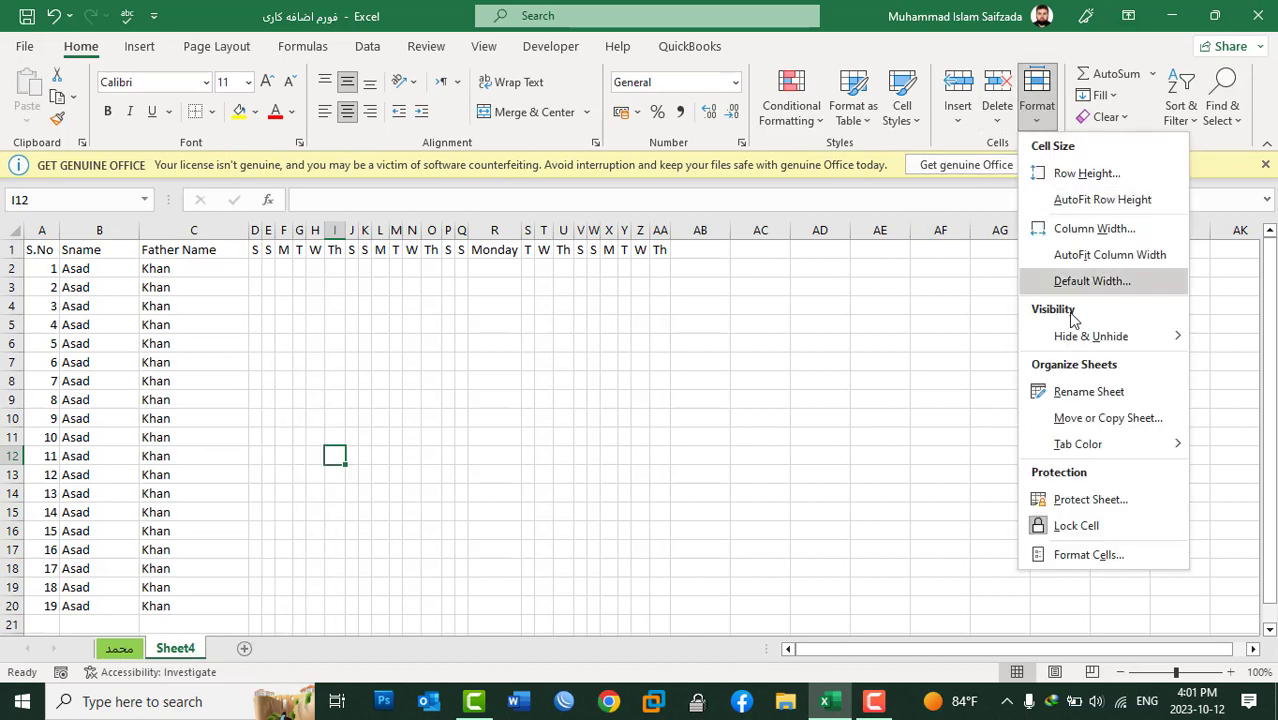
left_click(1088, 392)
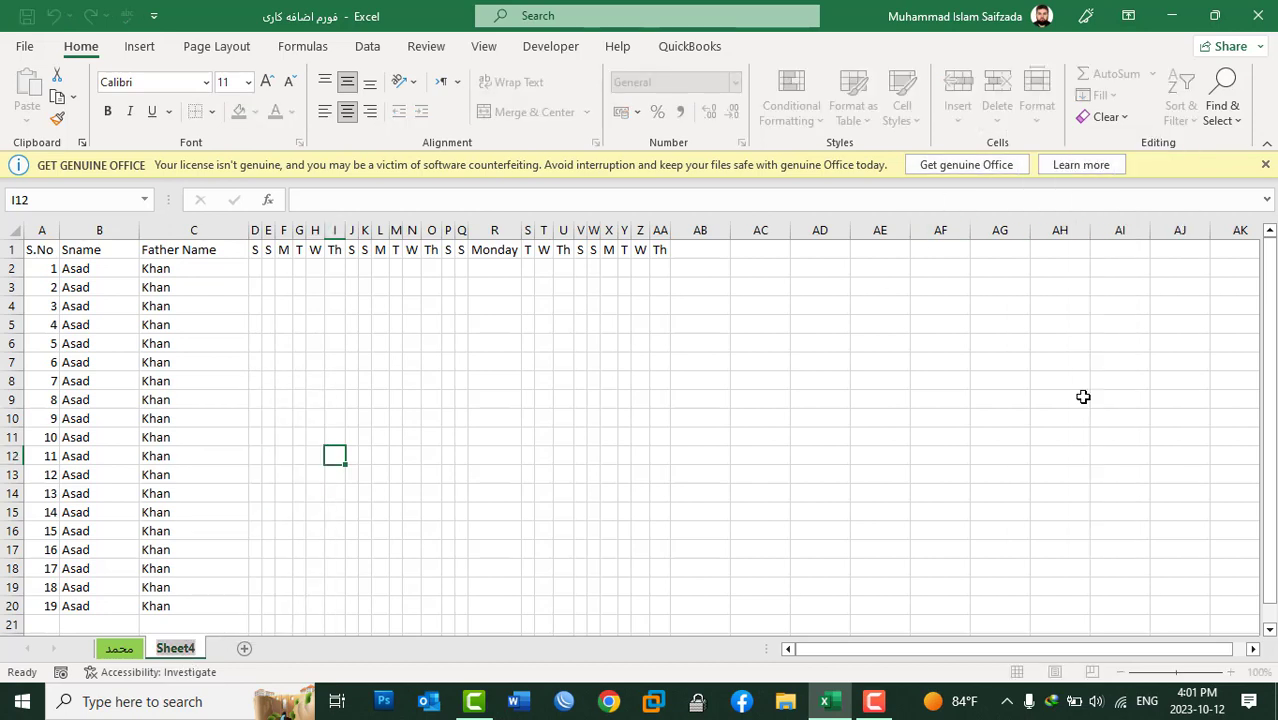
type("Attendan")
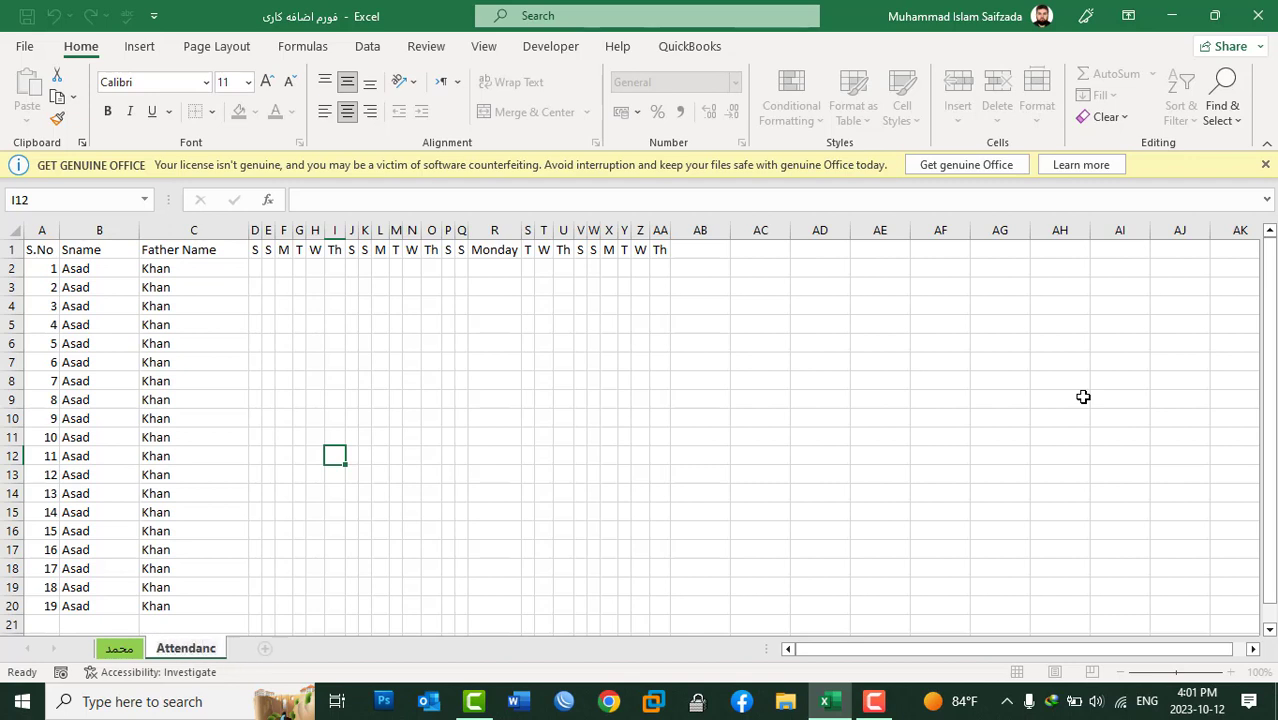
type("ce")
left_click(424, 304)
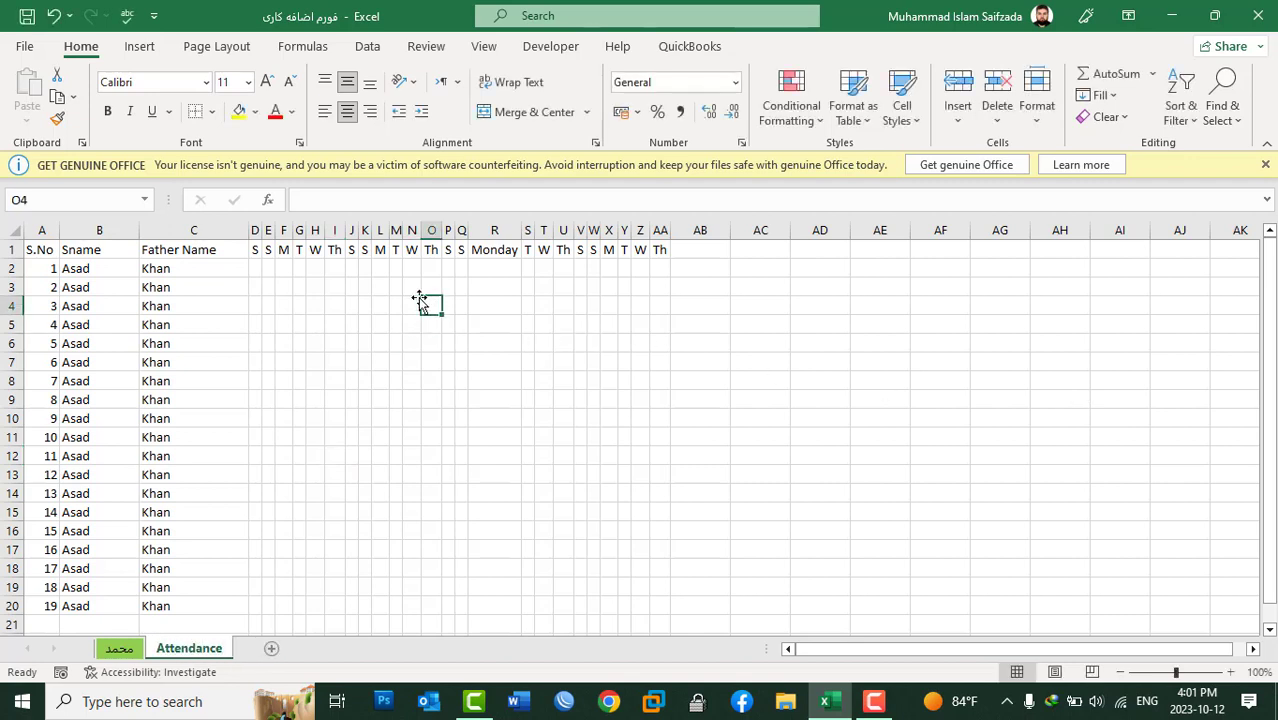
left_click(380, 287)
left_click(1037, 105)
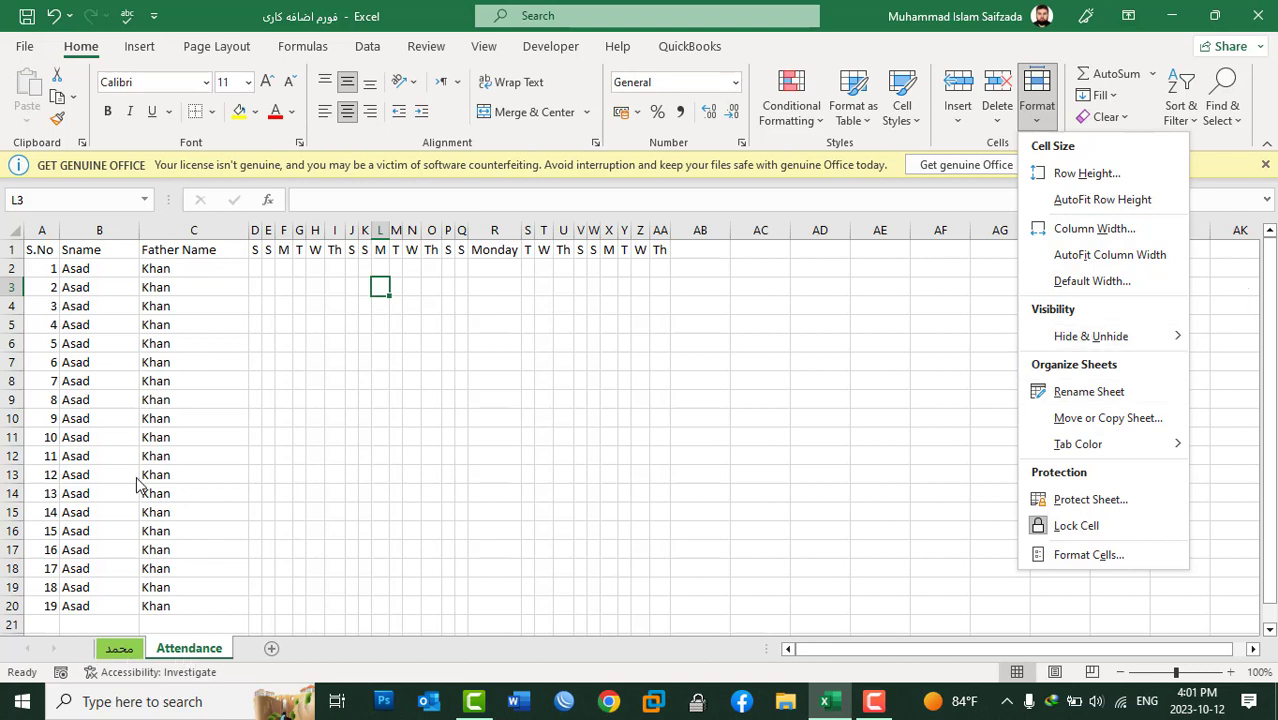
Paste the attendance table A1:AB20 into a new sheet, then delete that Sheet5
left_click(442, 519)
left_click_drag(676, 580, 32, 233)
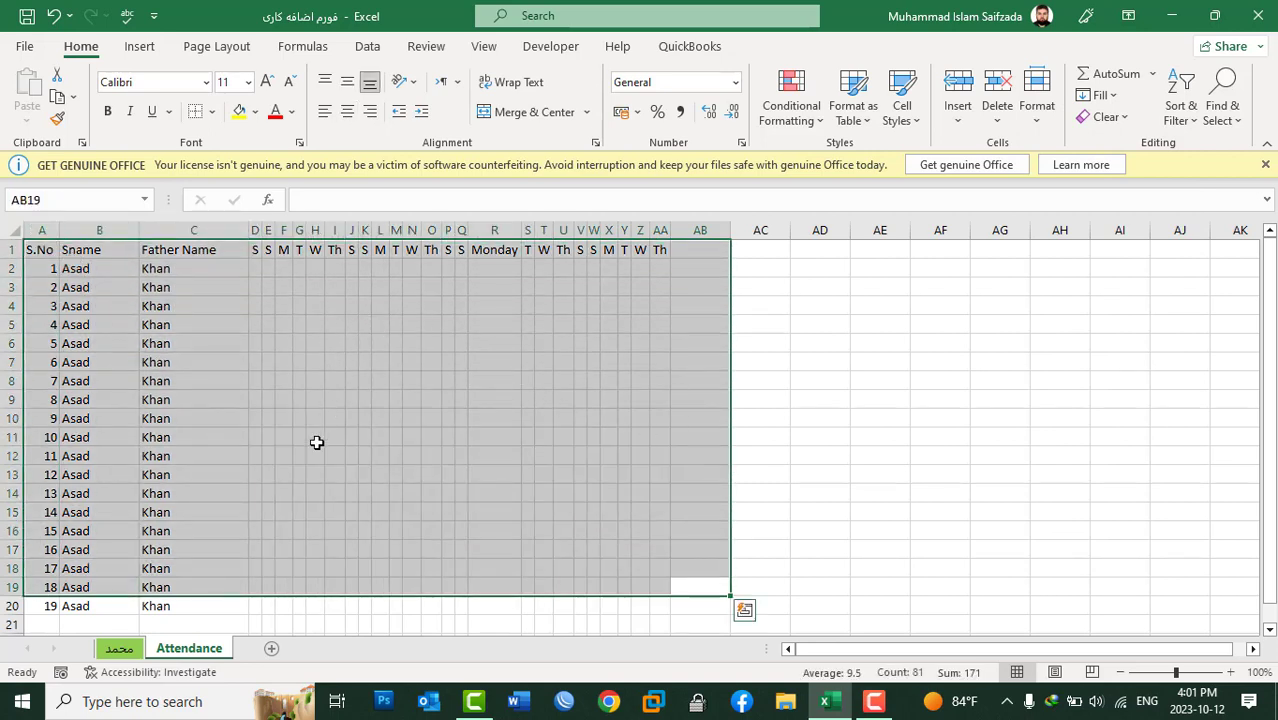
left_click_drag(700, 606, 20, 233)
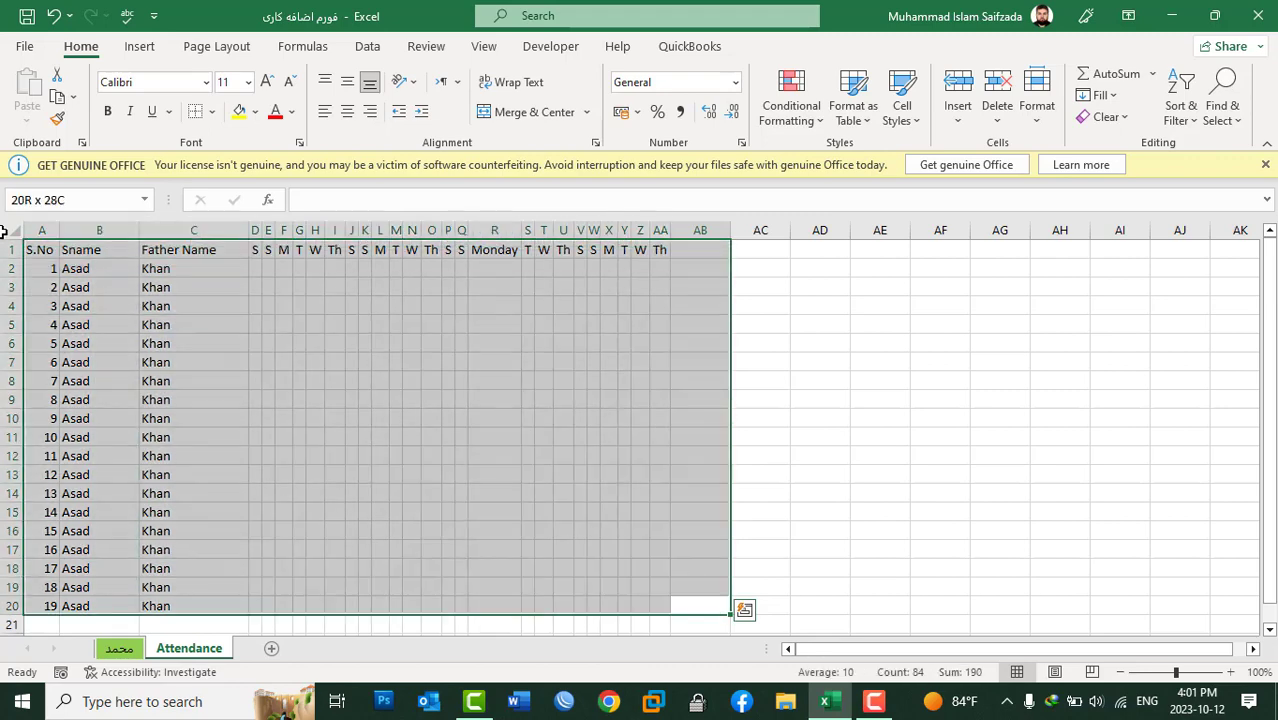
left_click(270, 649)
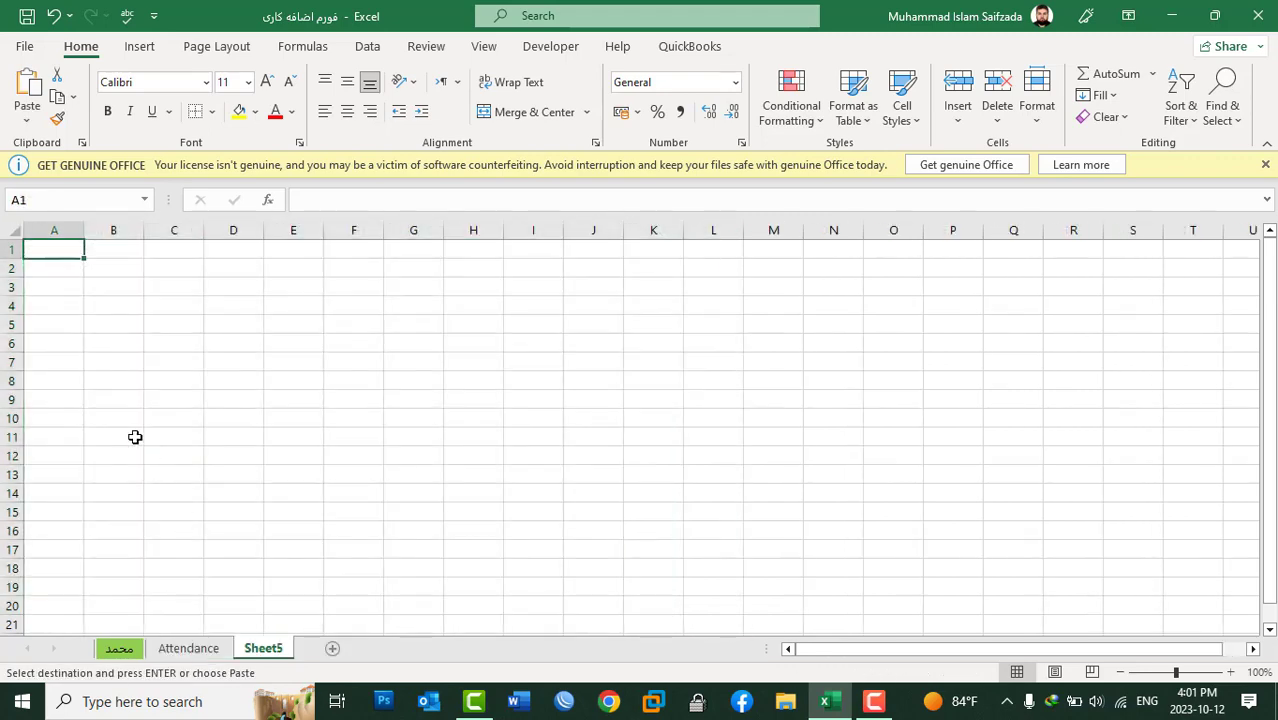
key("ctrl+v")
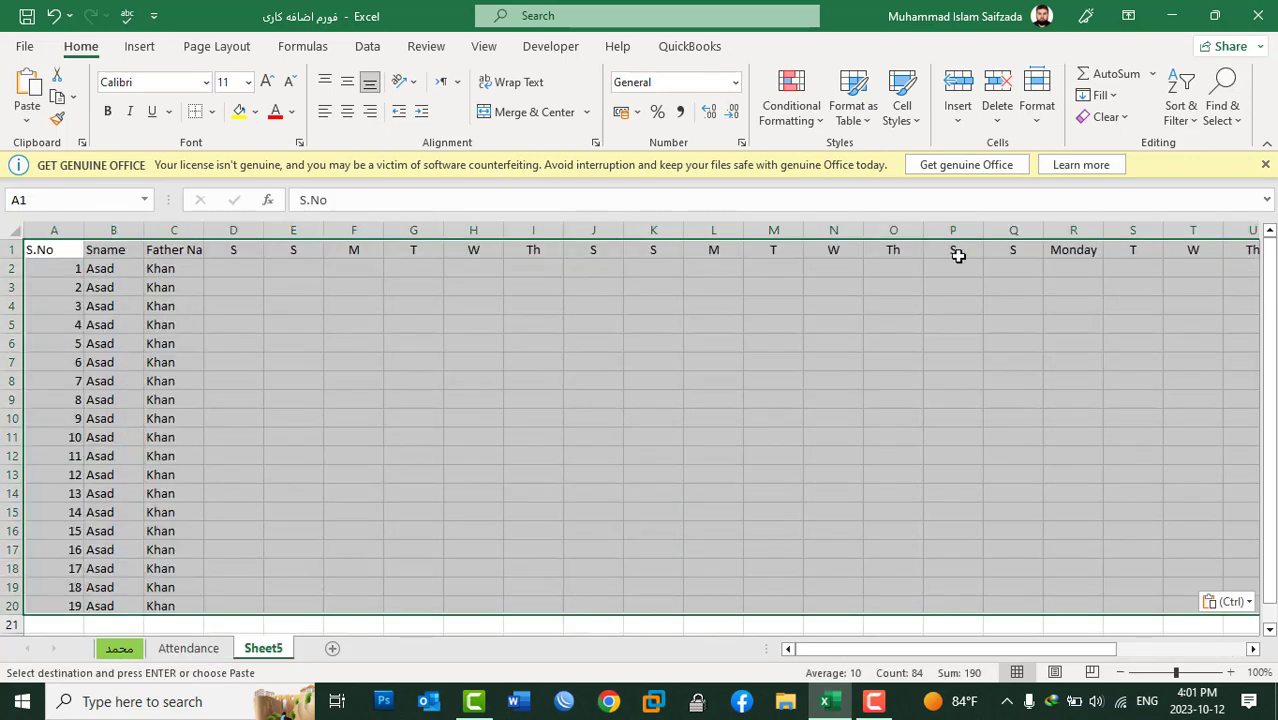
right_click(275, 650)
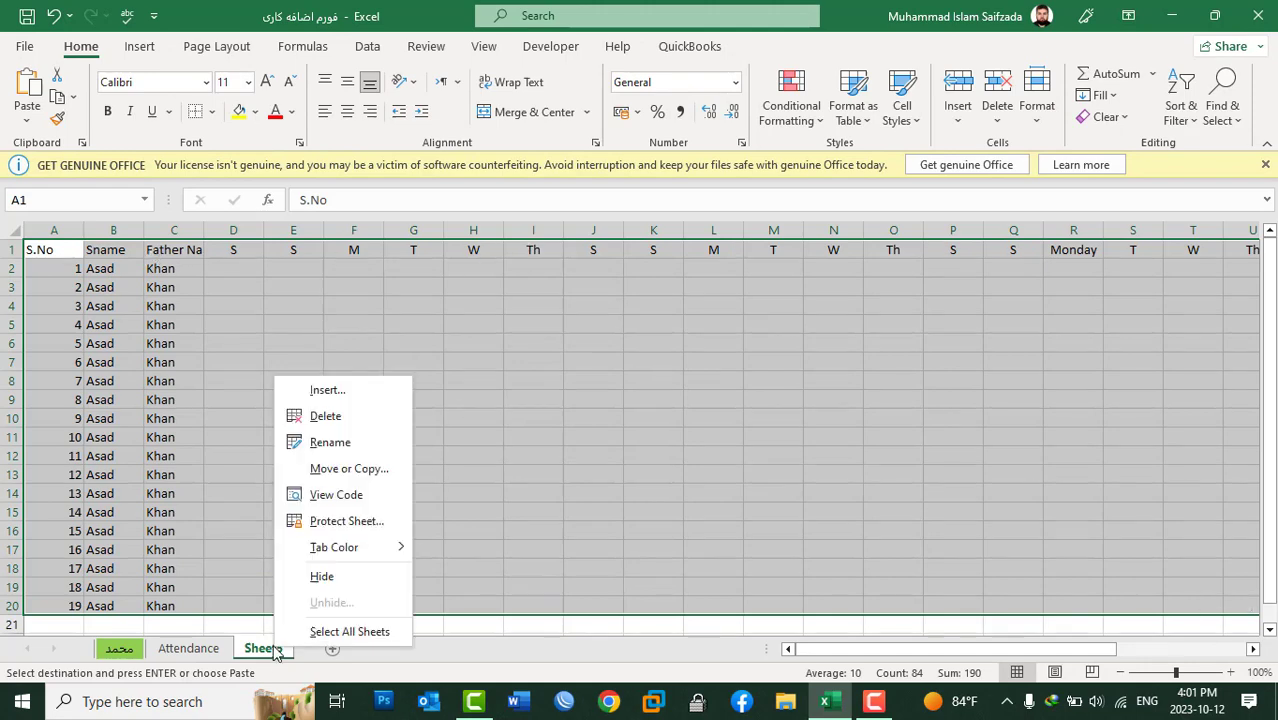
left_click(330, 417)
left_click(590, 403)
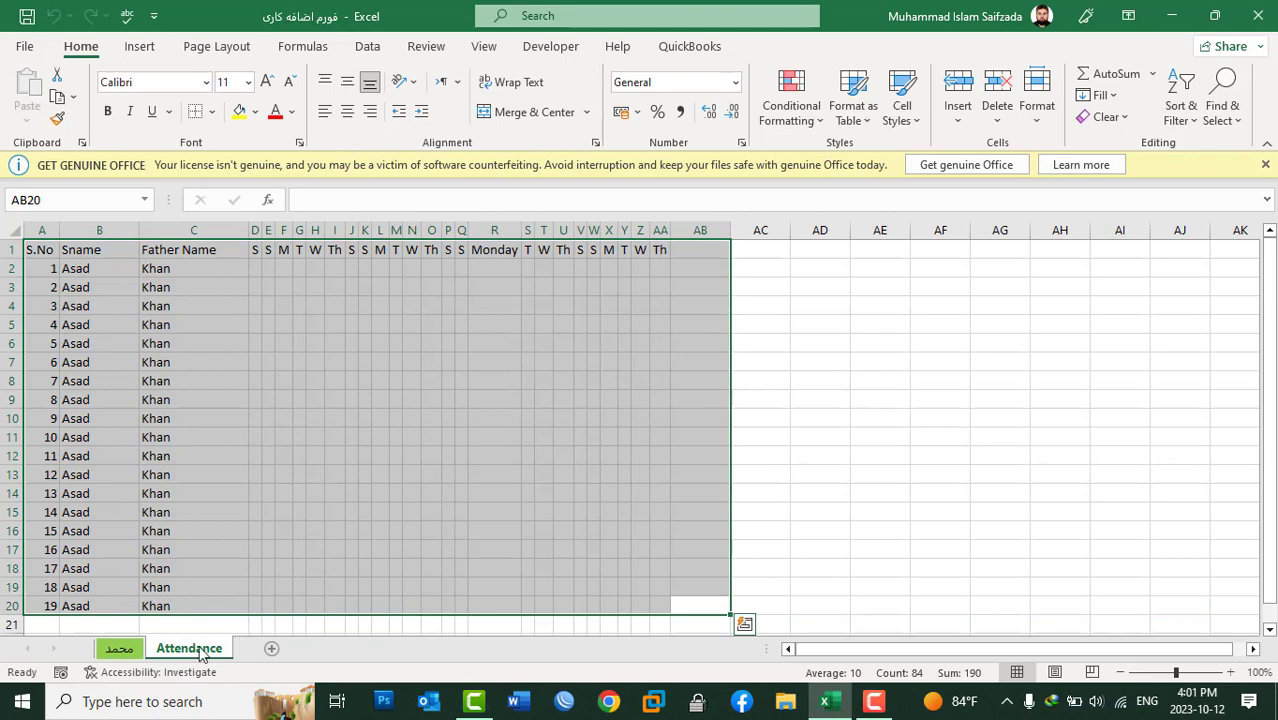
Copy the Attendance sheet to the first position as Attendance (2) and compare both tabs
left_click(1046, 126)
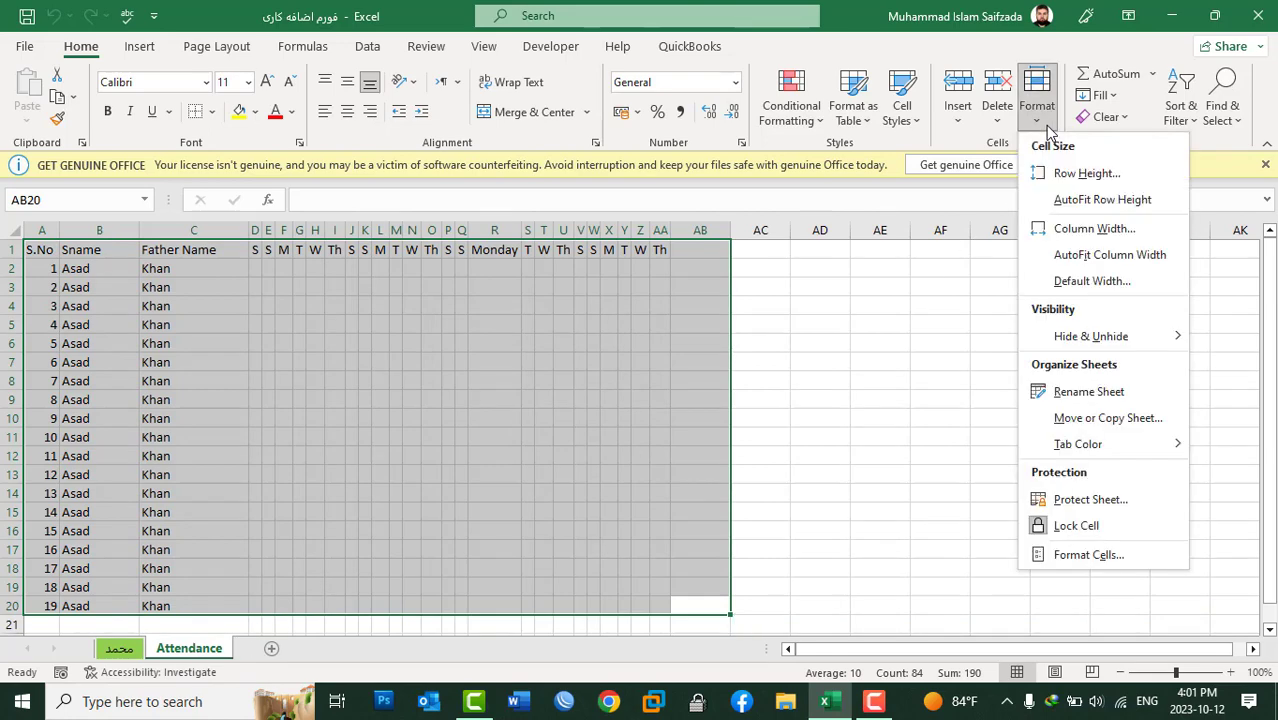
left_click(1058, 420)
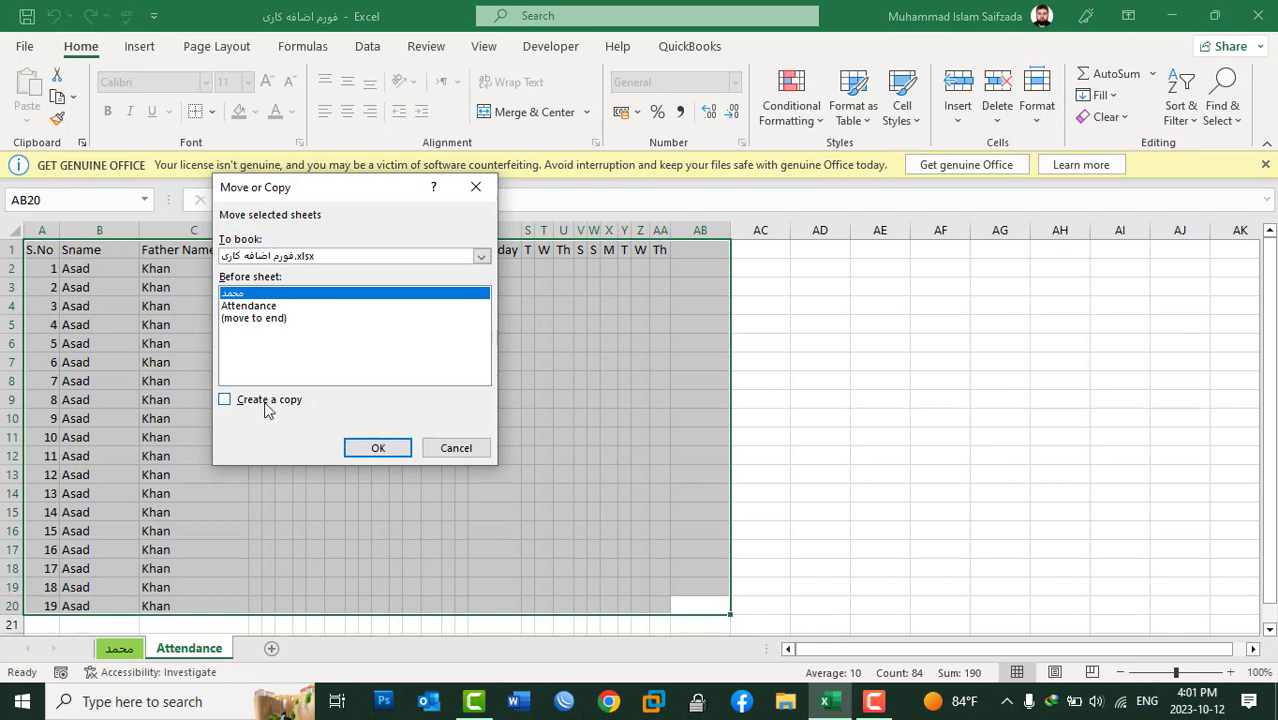
left_click(268, 406)
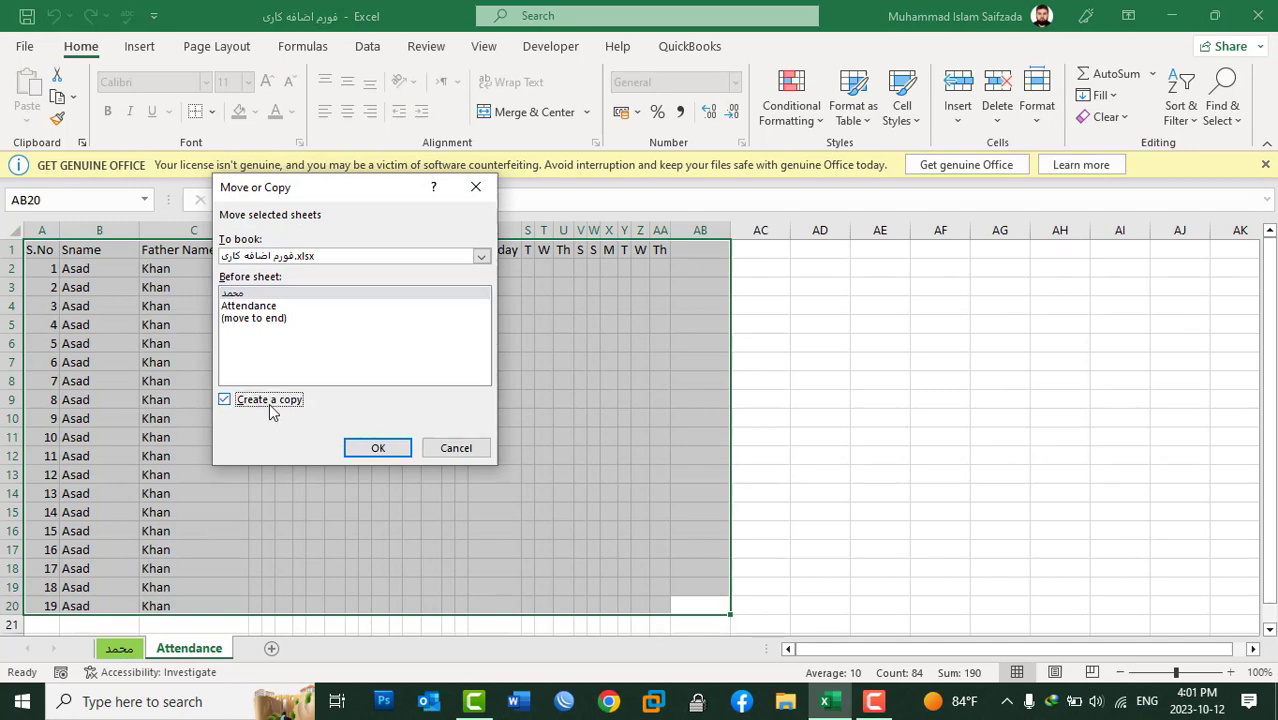
left_click(378, 452)
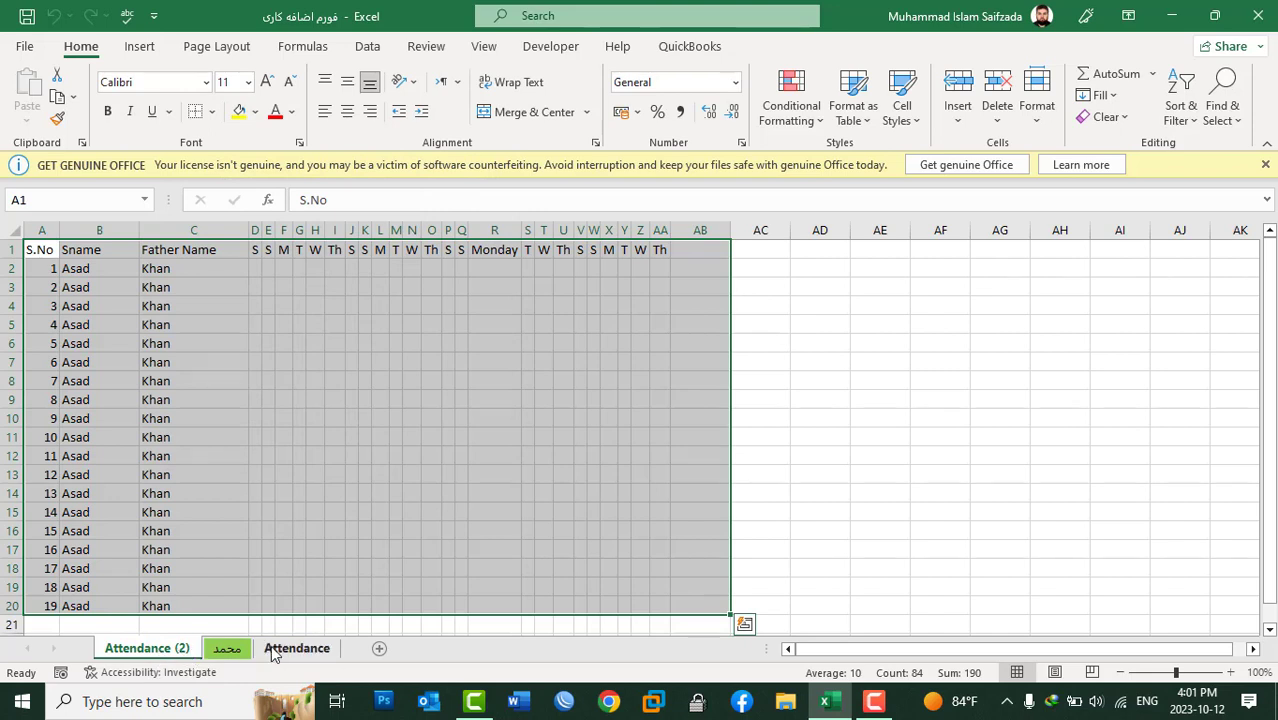
left_click(296, 648)
left_click(150, 648)
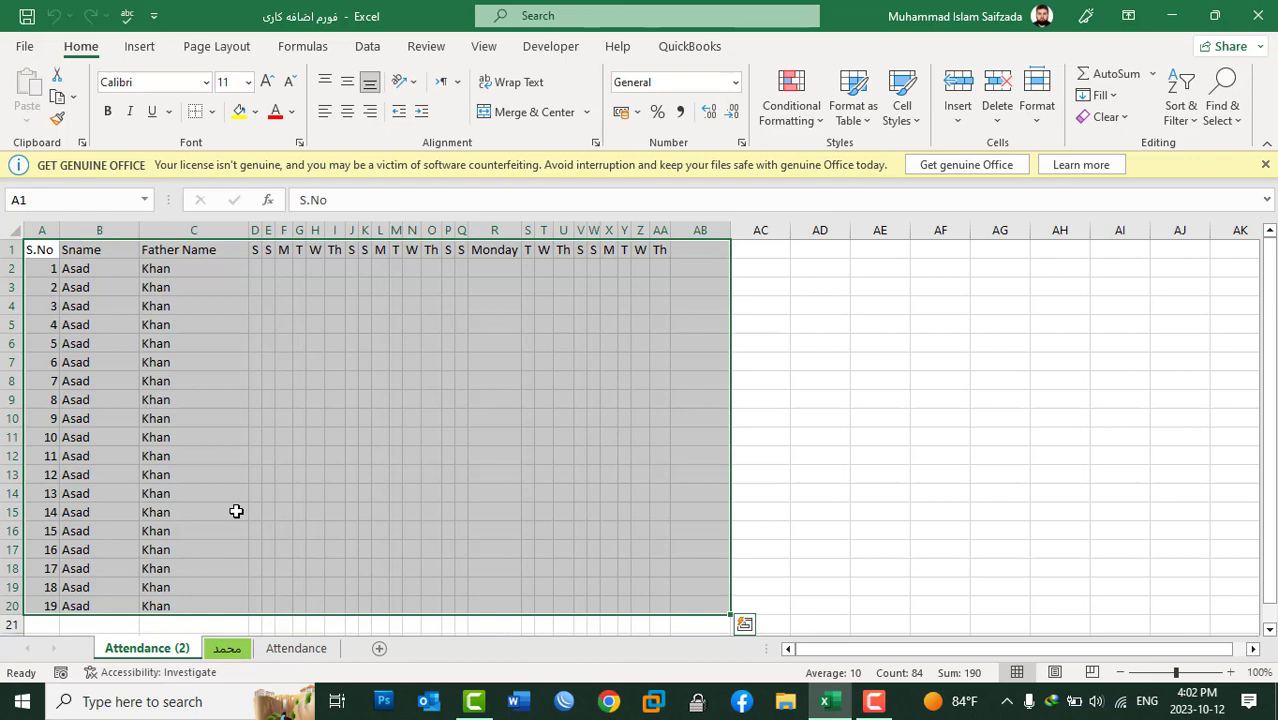
Move the Attendance (2) sheet to the end of the workbook
left_click(1037, 108)
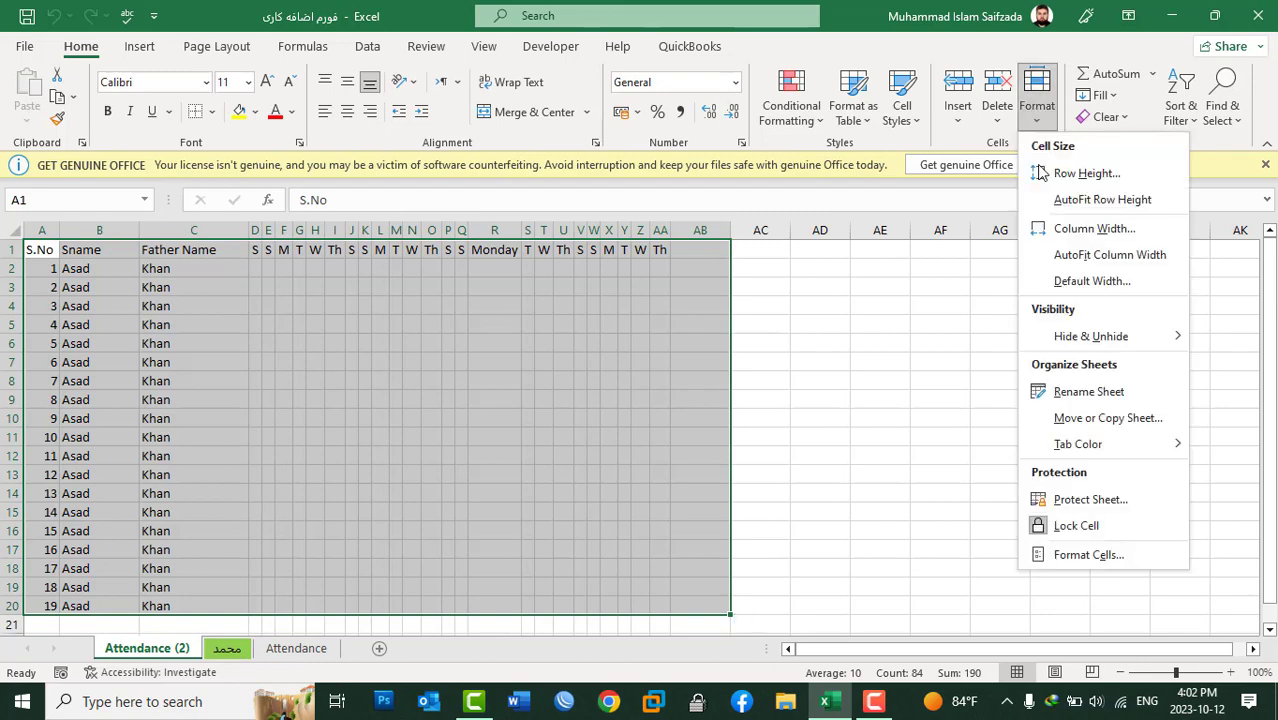
left_click(1094, 418)
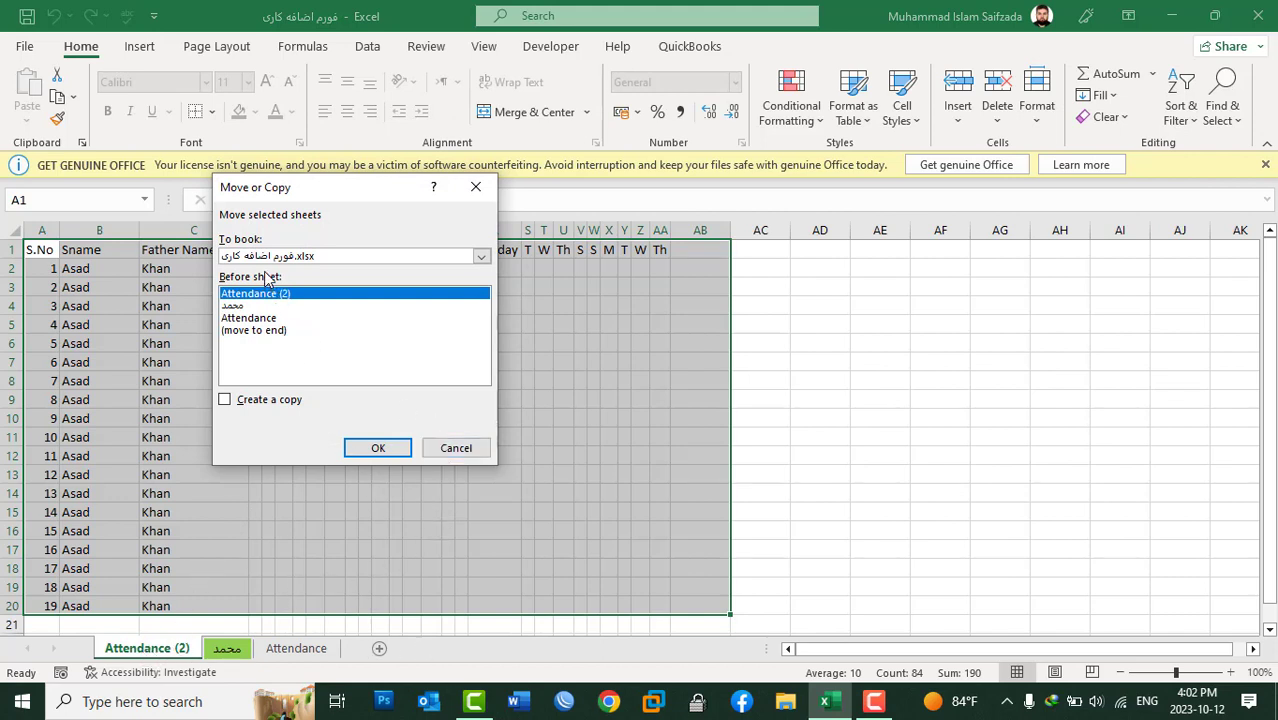
left_click(262, 331)
left_click(365, 448)
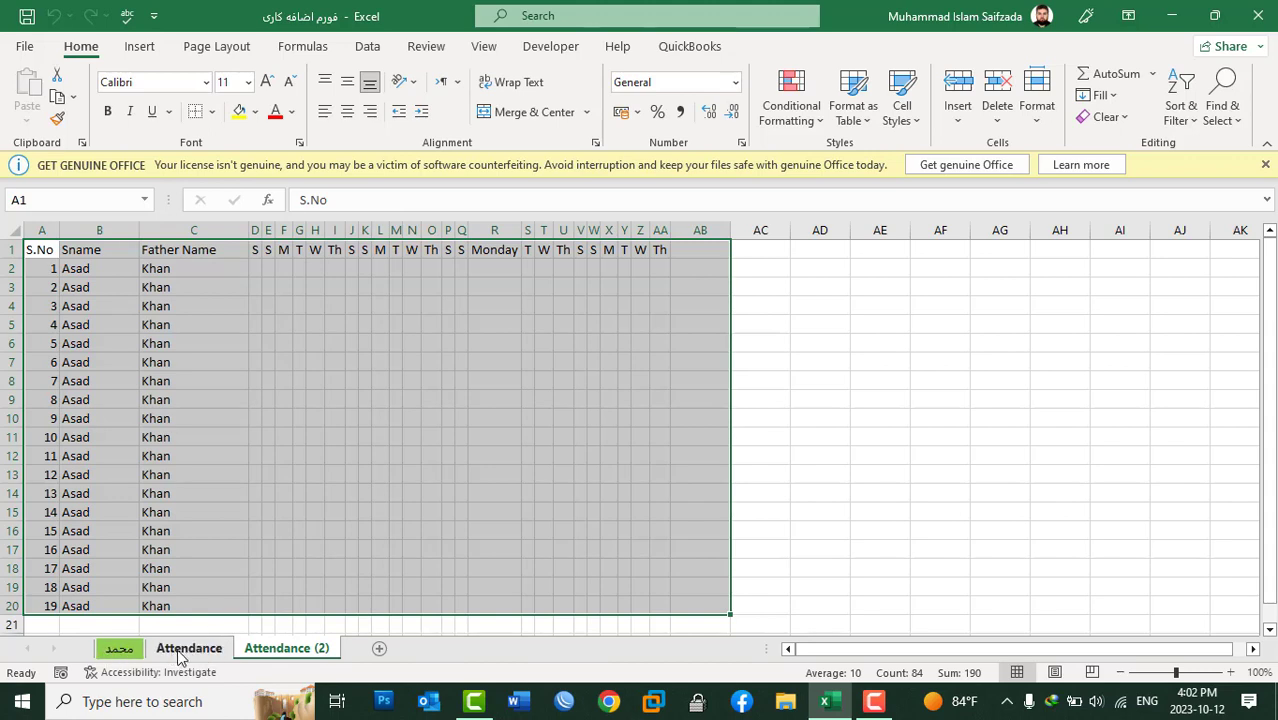
Move the Attendance sheet to the end of the workbook
left_click(182, 650)
left_click(1037, 105)
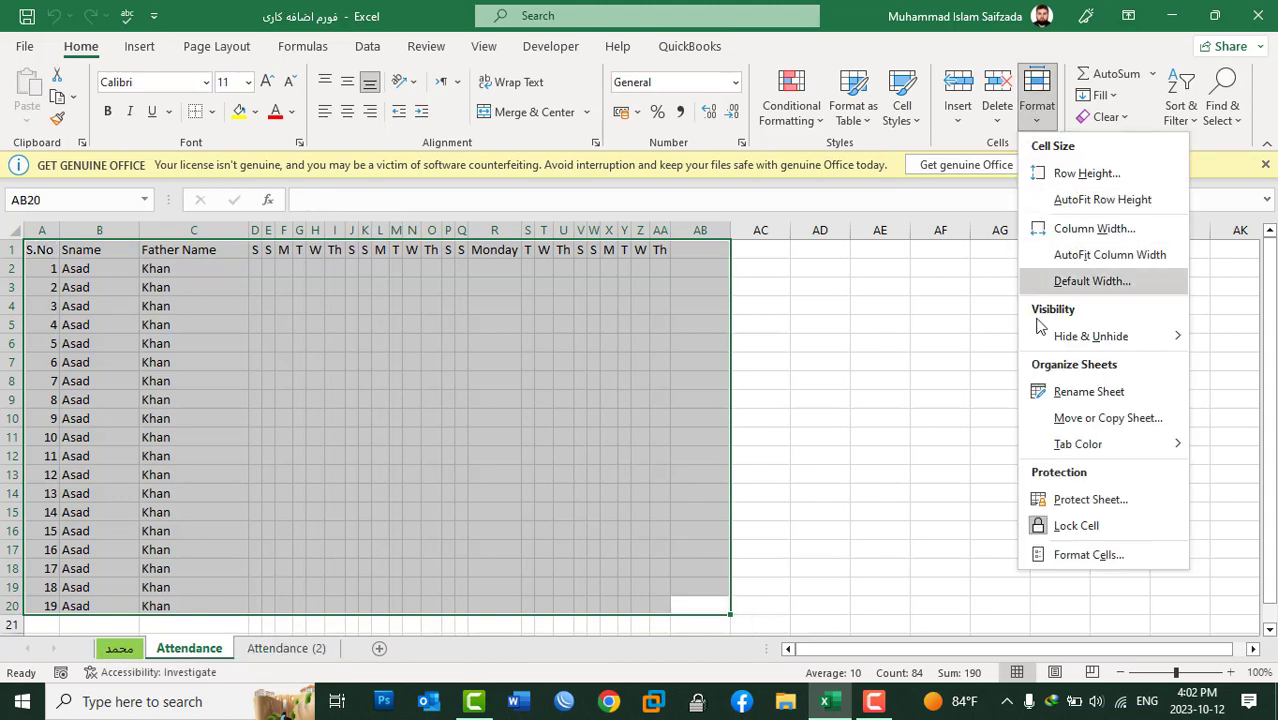
left_click(1064, 420)
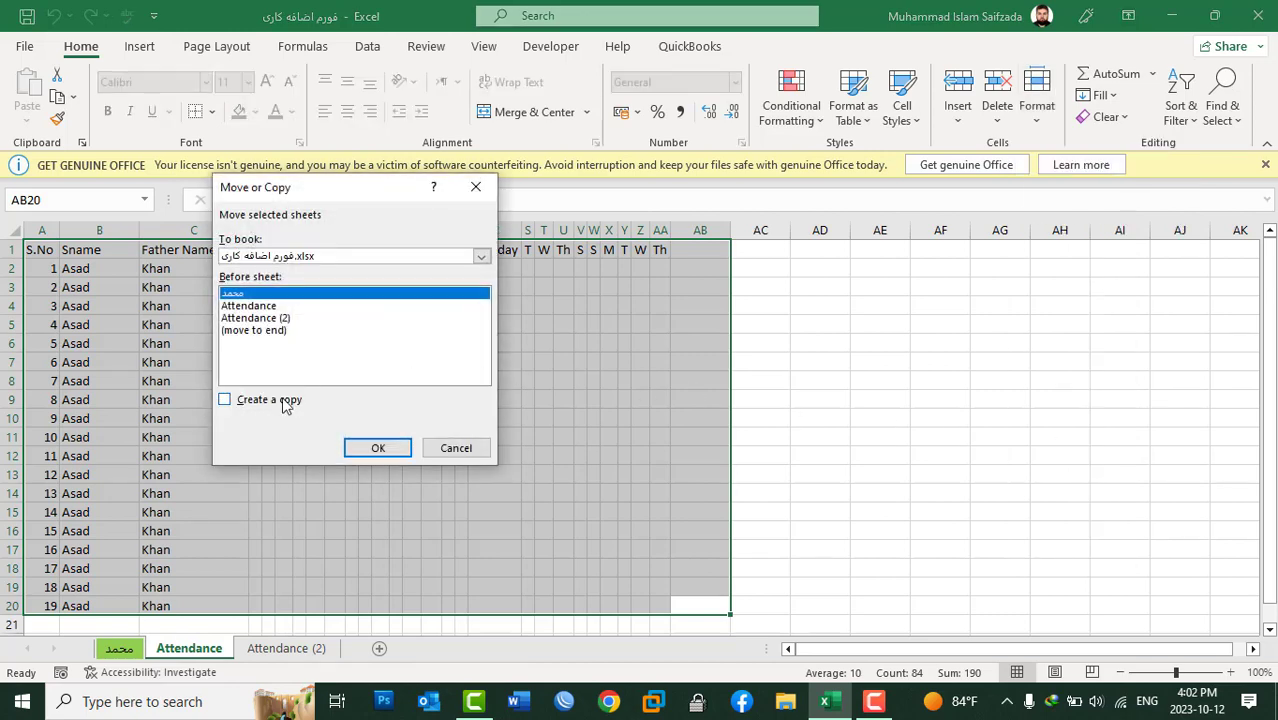
left_click(255, 332)
left_click(385, 450)
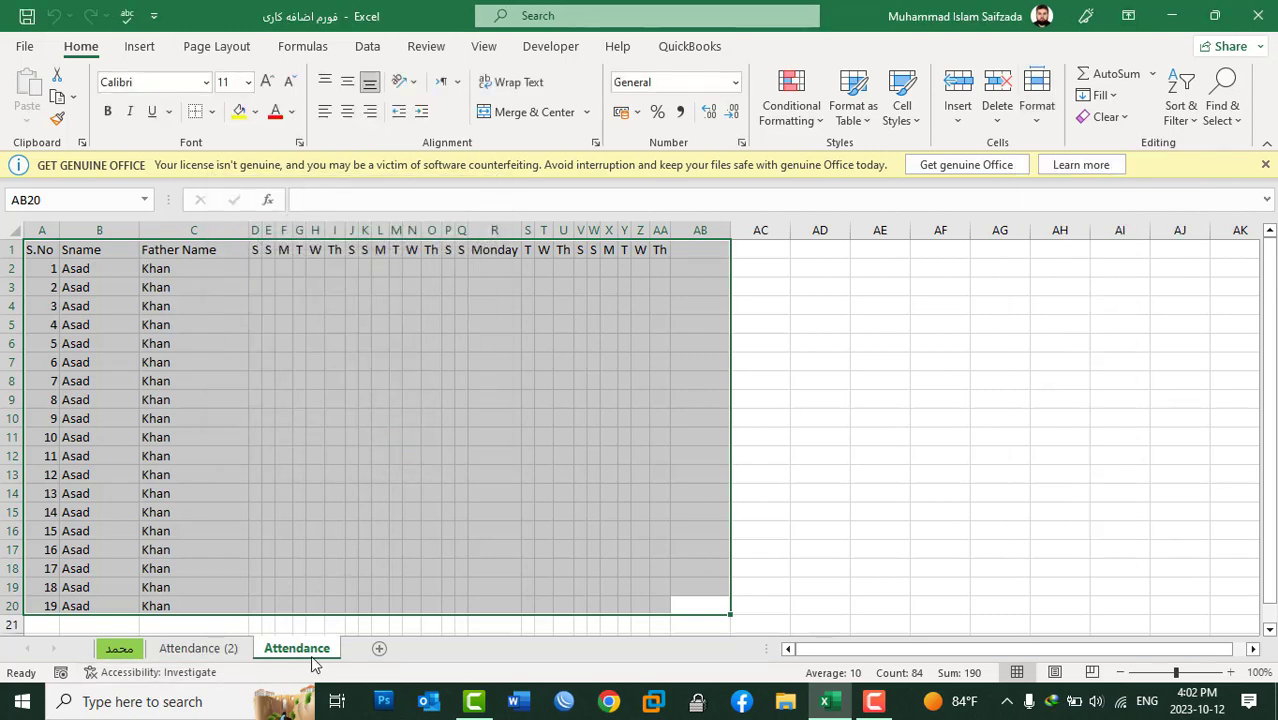
Move the محمد overtime form sheet to the end of the workbook
left_click(119, 649)
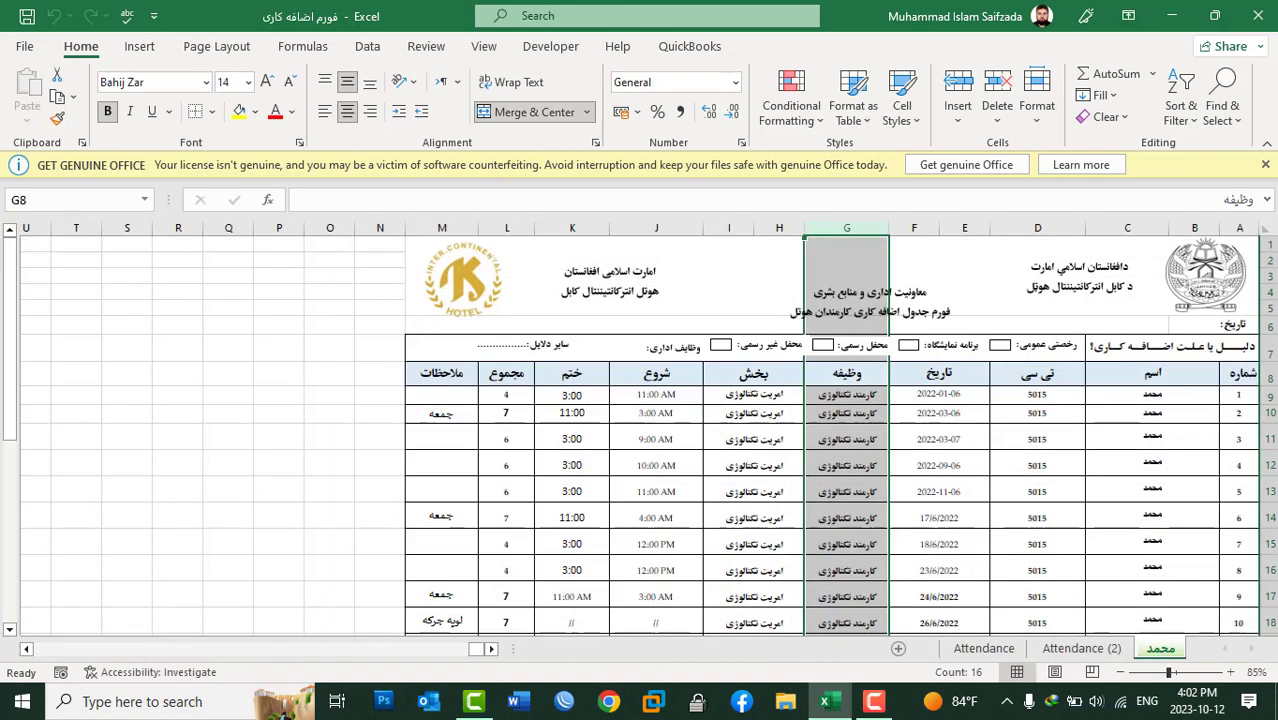
left_click(1037, 105)
left_click(1066, 417)
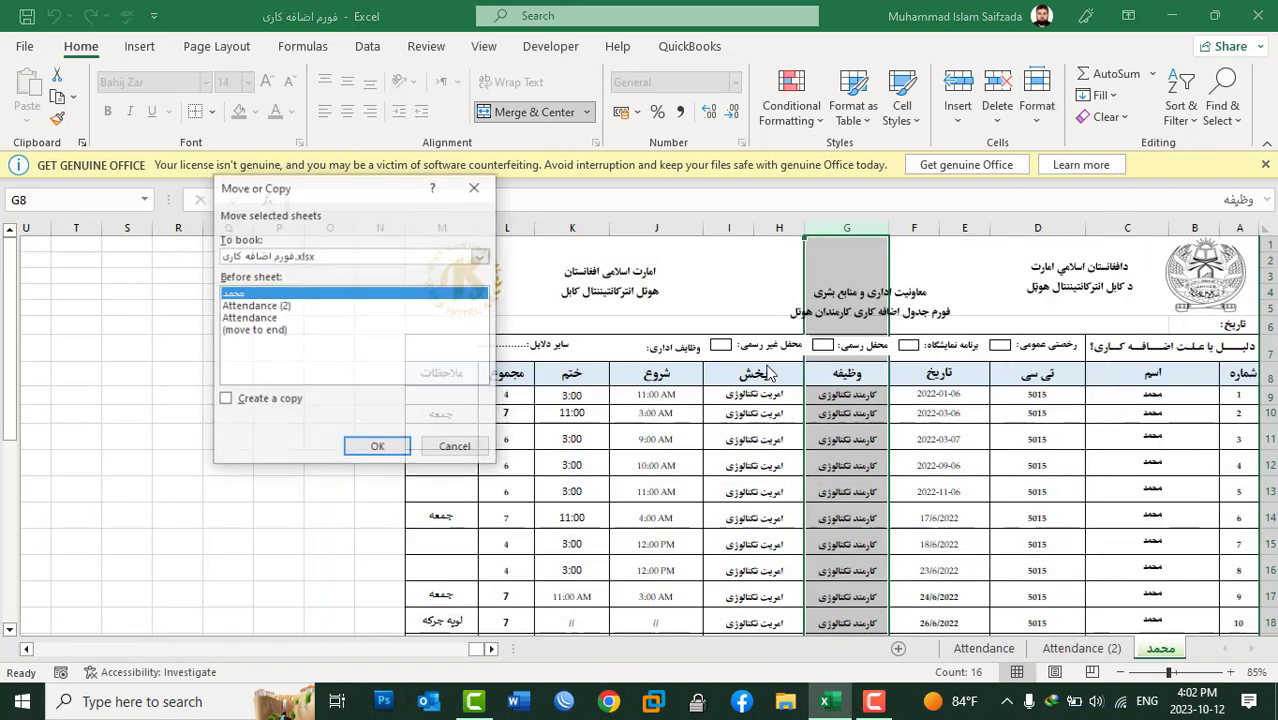
left_click(256, 330)
left_click(372, 447)
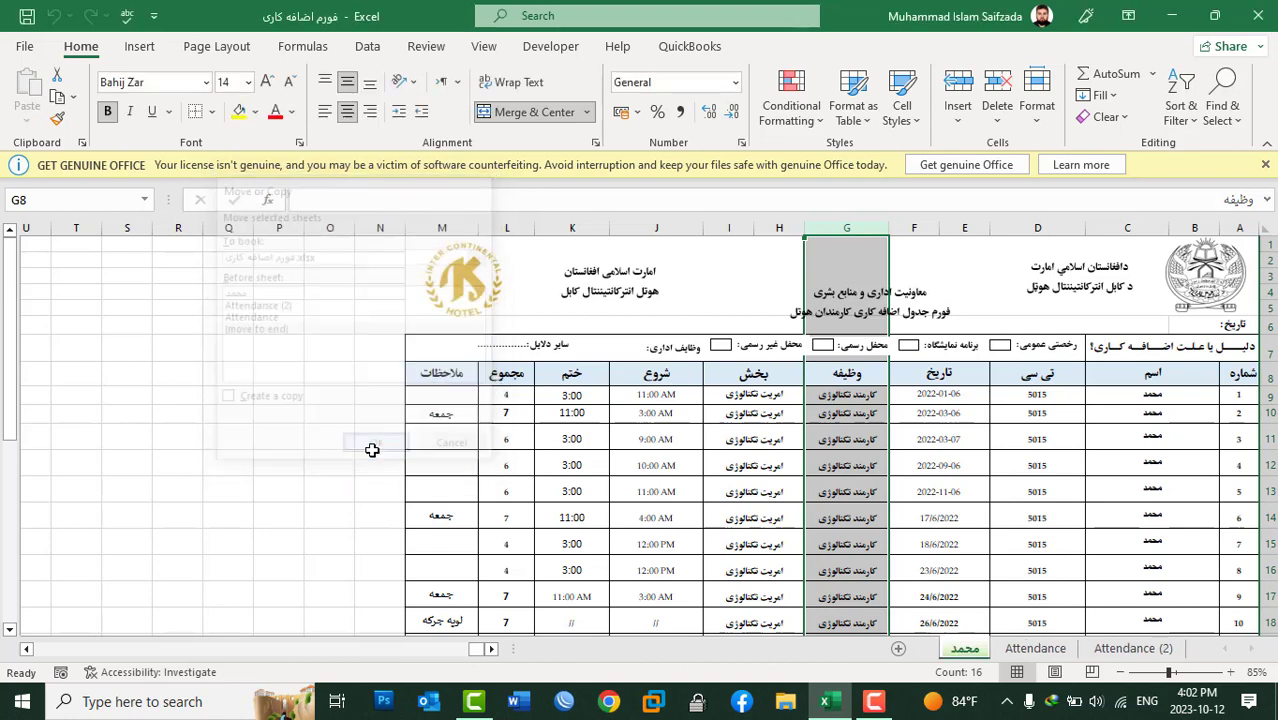
Drag the Attendance tab ahead of Attendance (2) and show Attendance with its selection cleared
left_click(1130, 650)
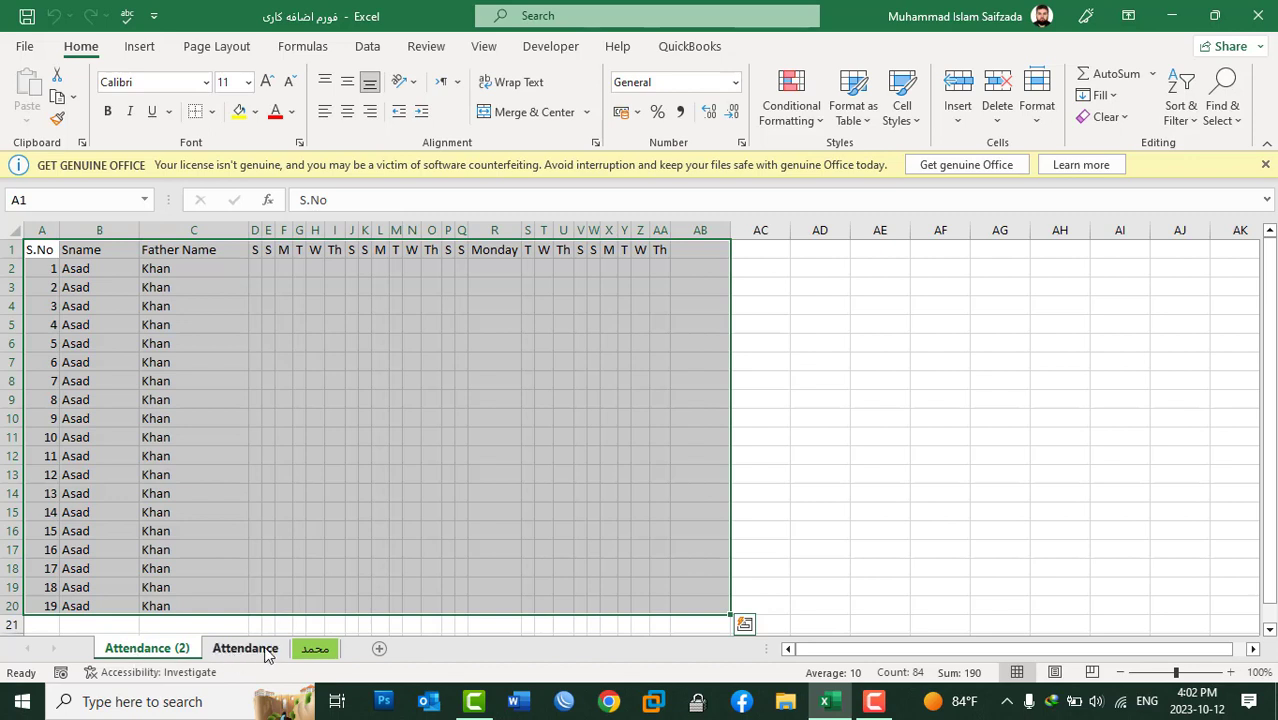
left_click_drag(258, 652, 122, 655)
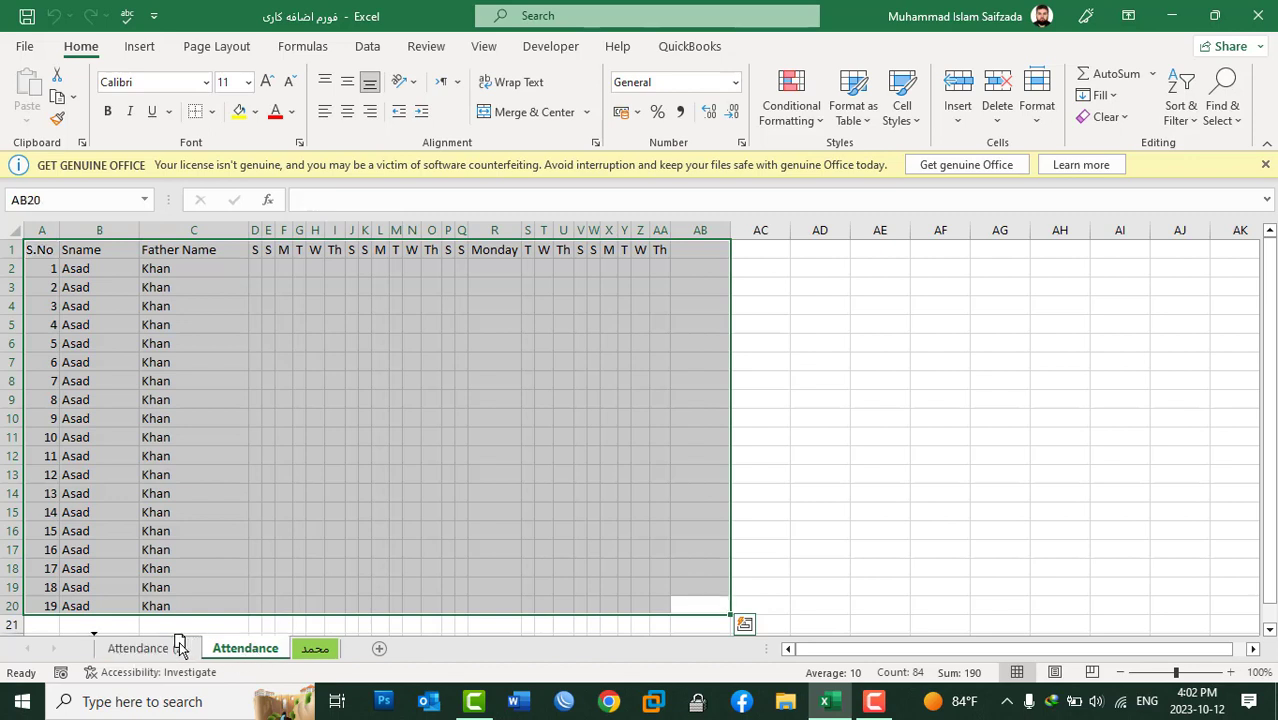
left_click(325, 650)
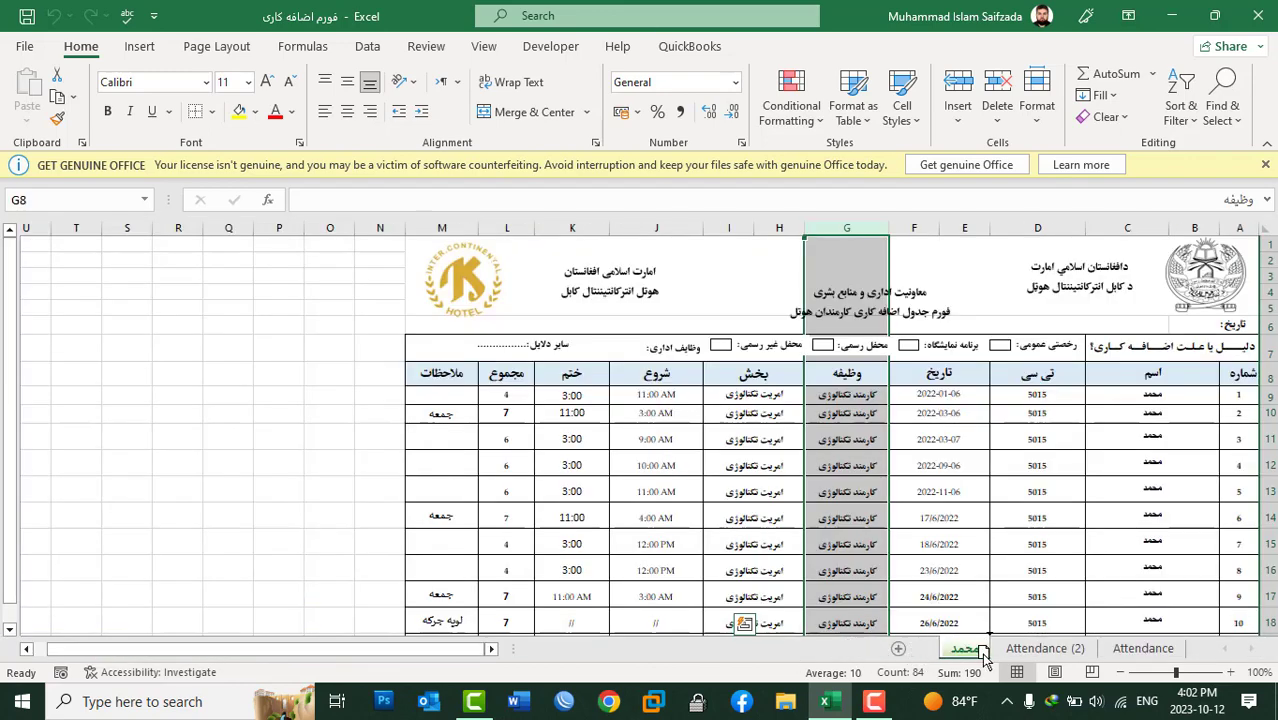
left_click(1095, 650)
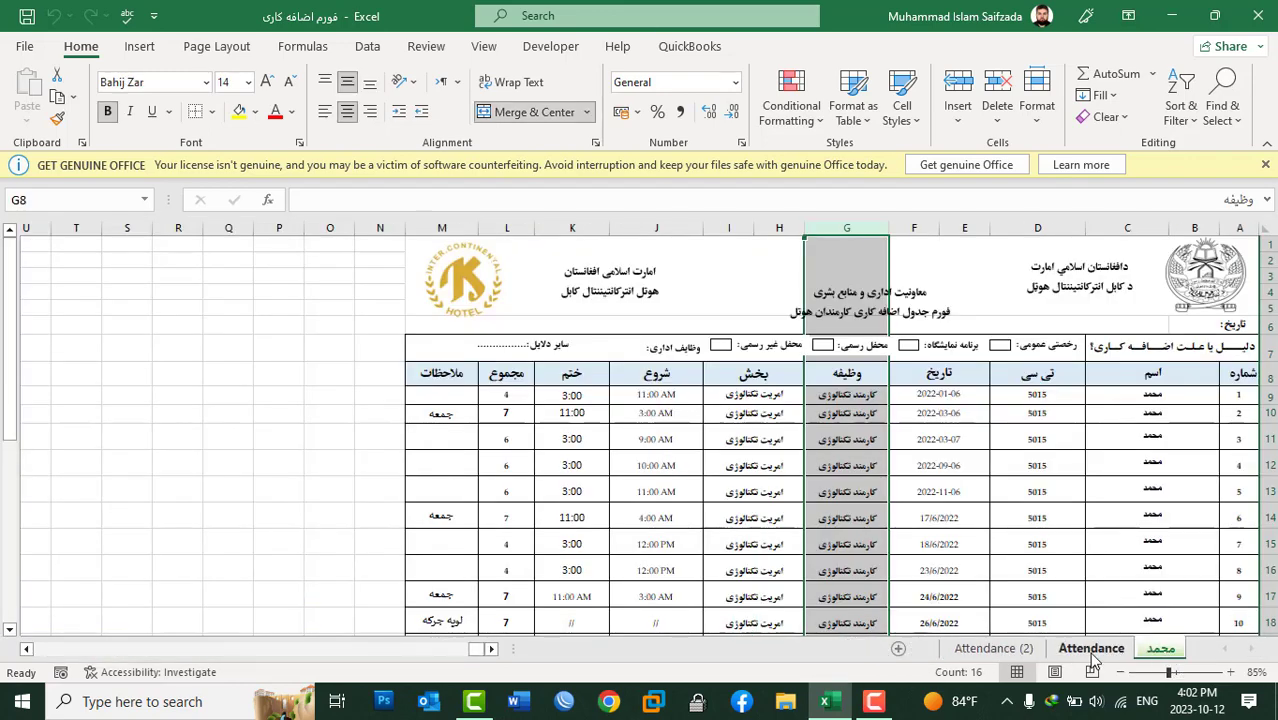
left_click(476, 323)
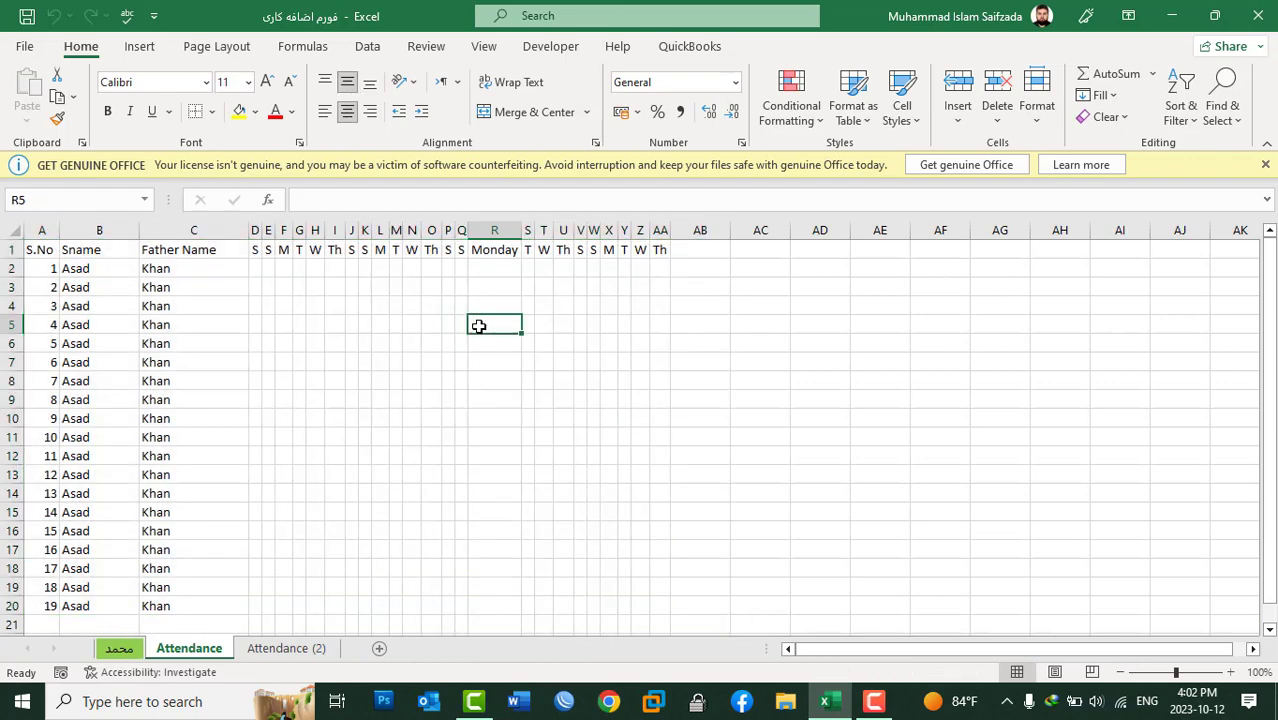
Check the Attendance (2) copy, then return to the محمد form sheet with selections cleared
left_click(1040, 115)
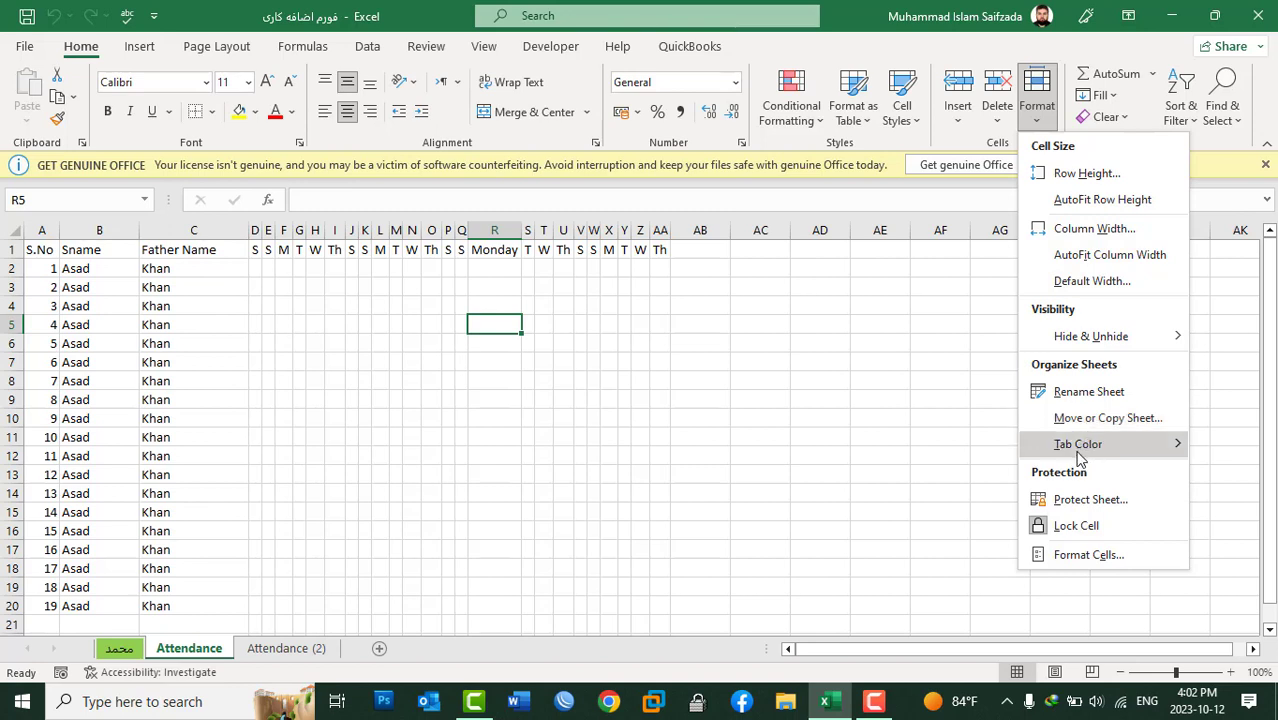
left_click(638, 358)
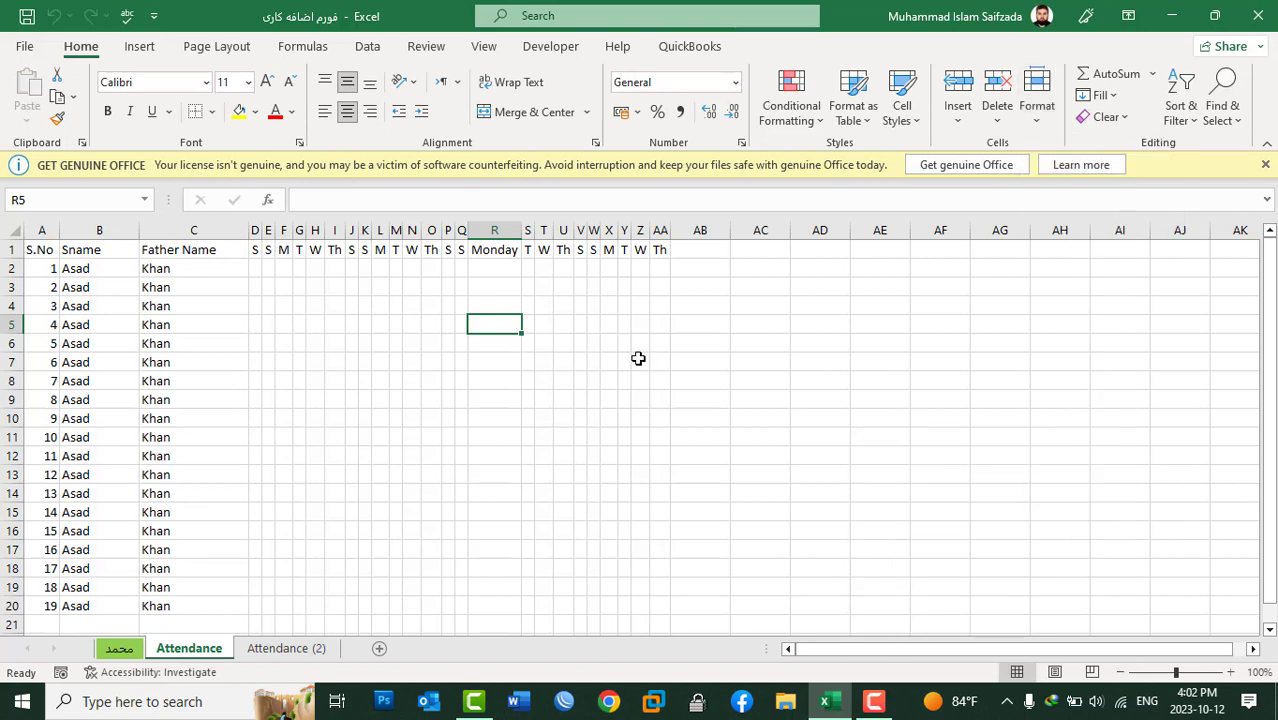
left_click(287, 648)
left_click(305, 527)
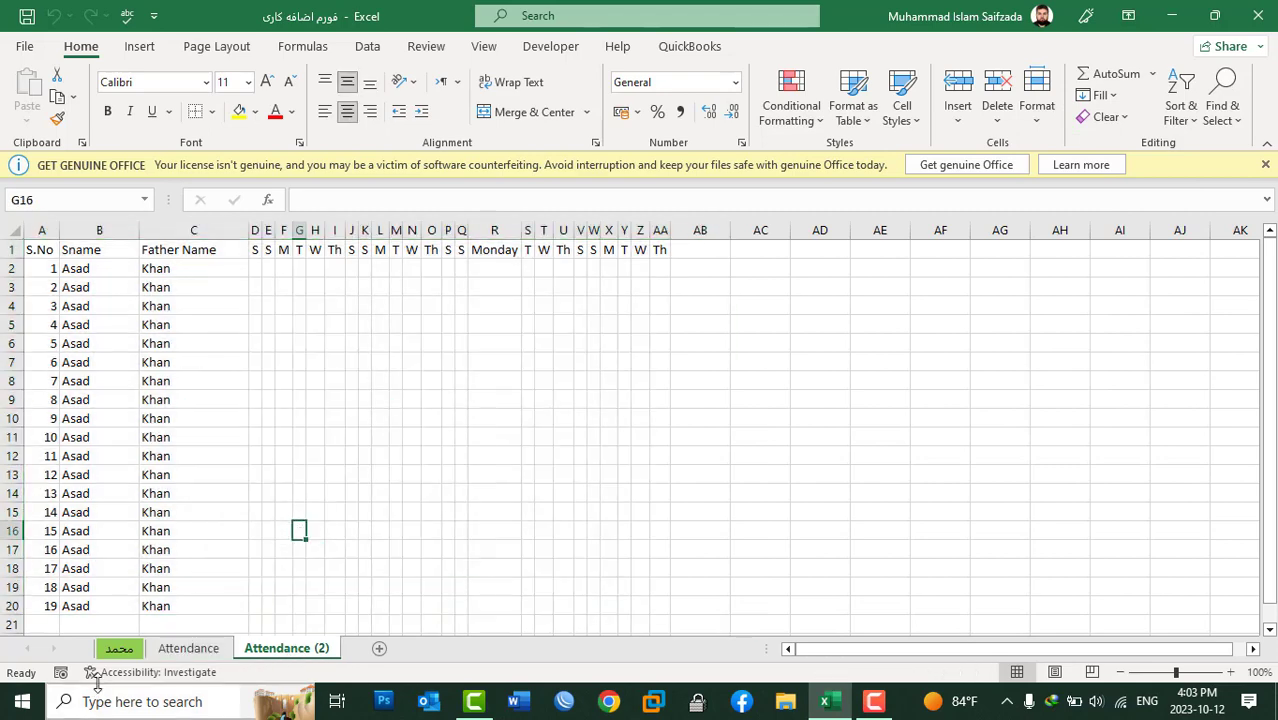
left_click(119, 648)
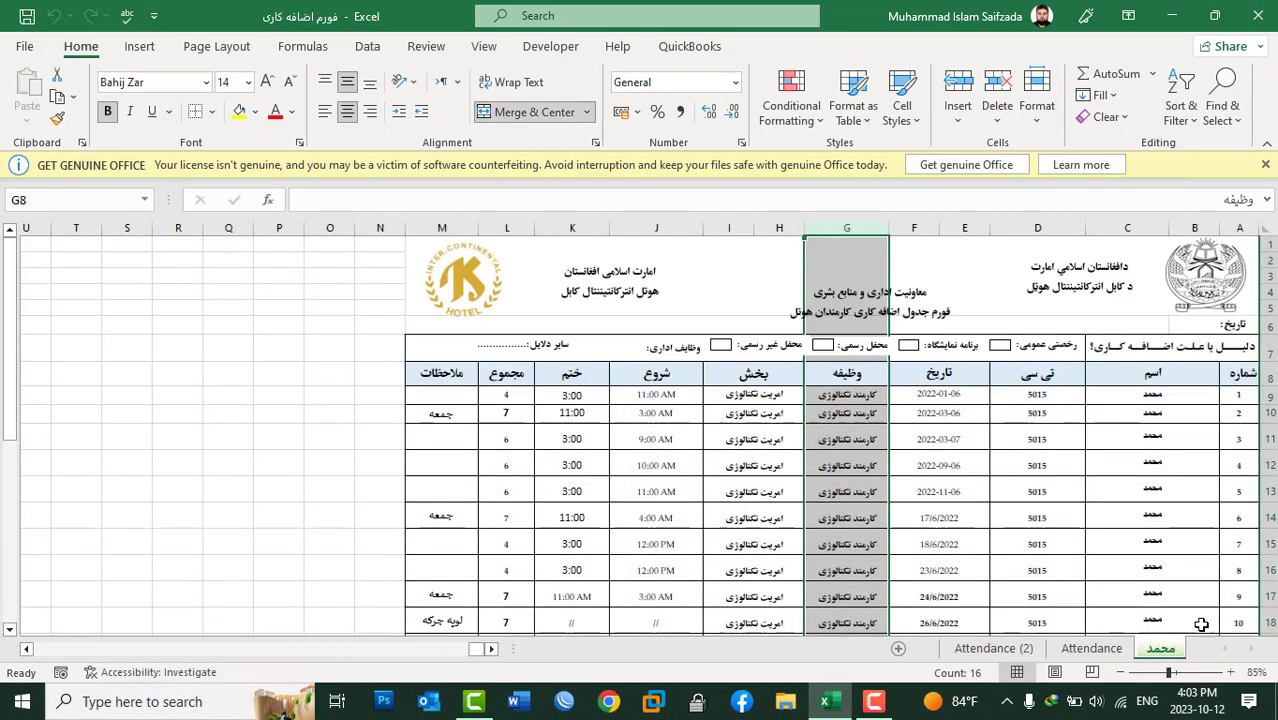
left_click(300, 292)
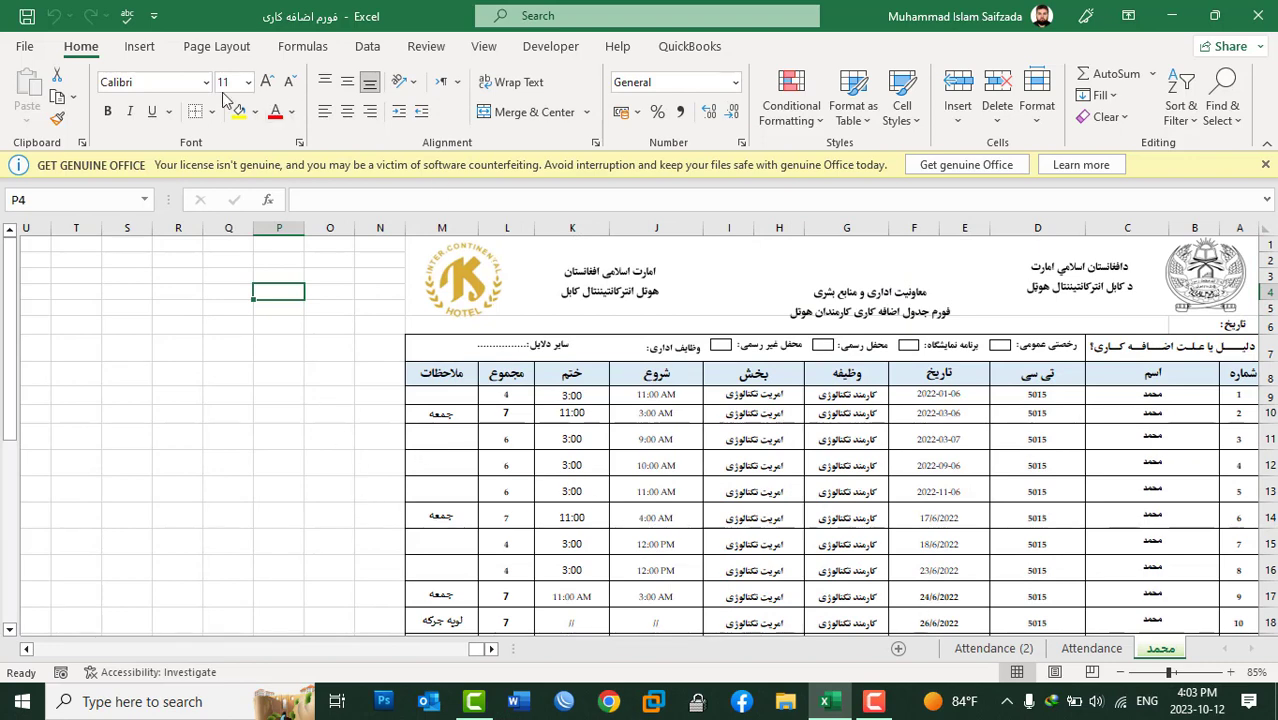
Create a new blank workbook, Book2, and go back to the overtime form workbook
left_click(25, 48)
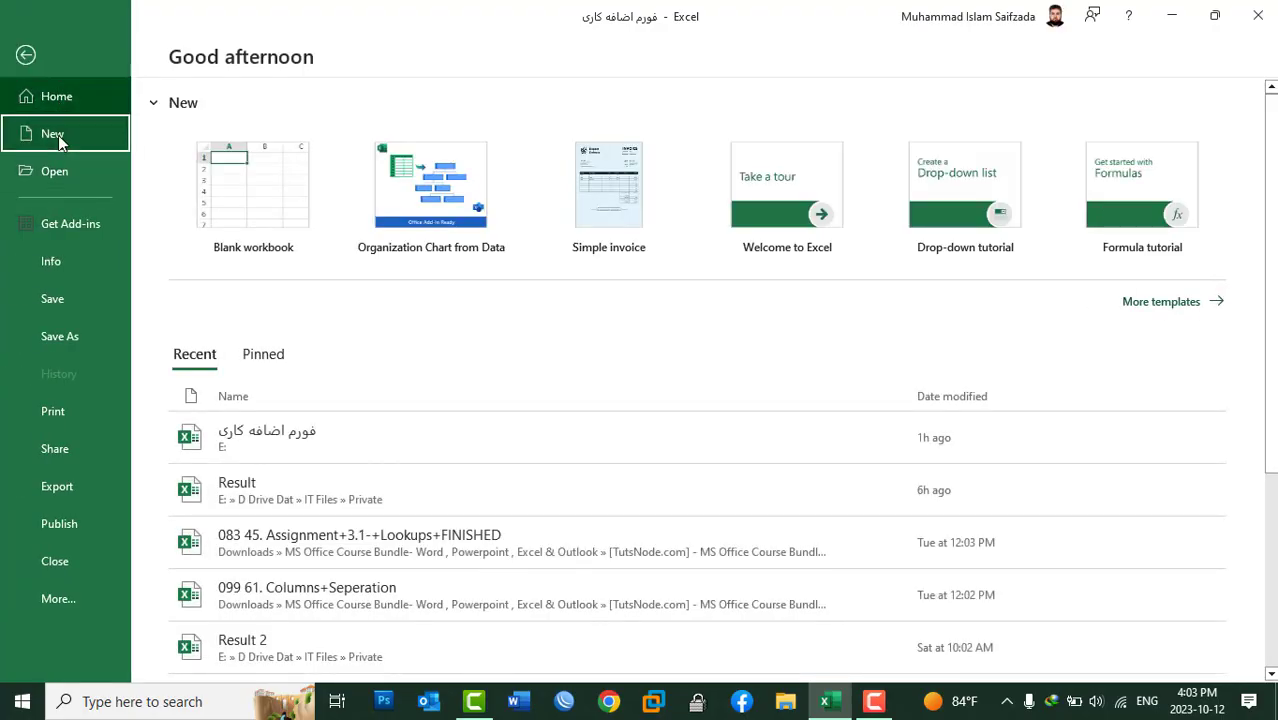
left_click(50, 133)
left_click(246, 189)
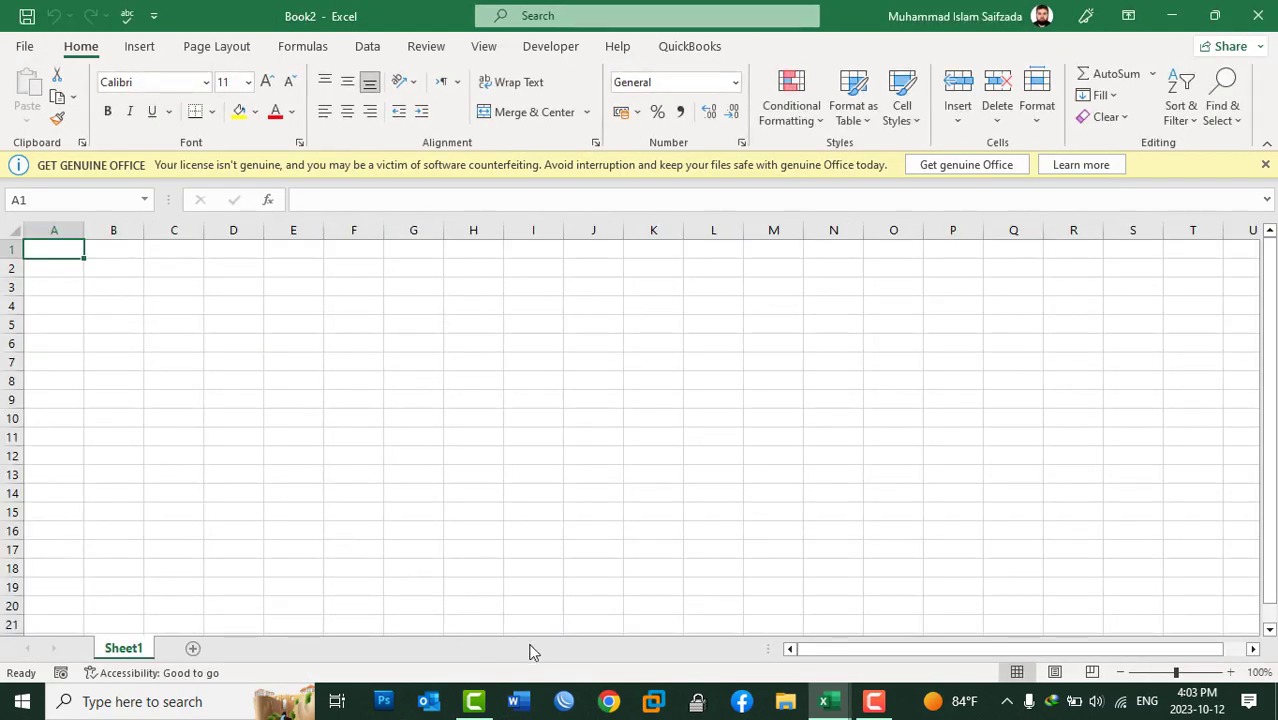
left_click(846, 708)
left_click(784, 672)
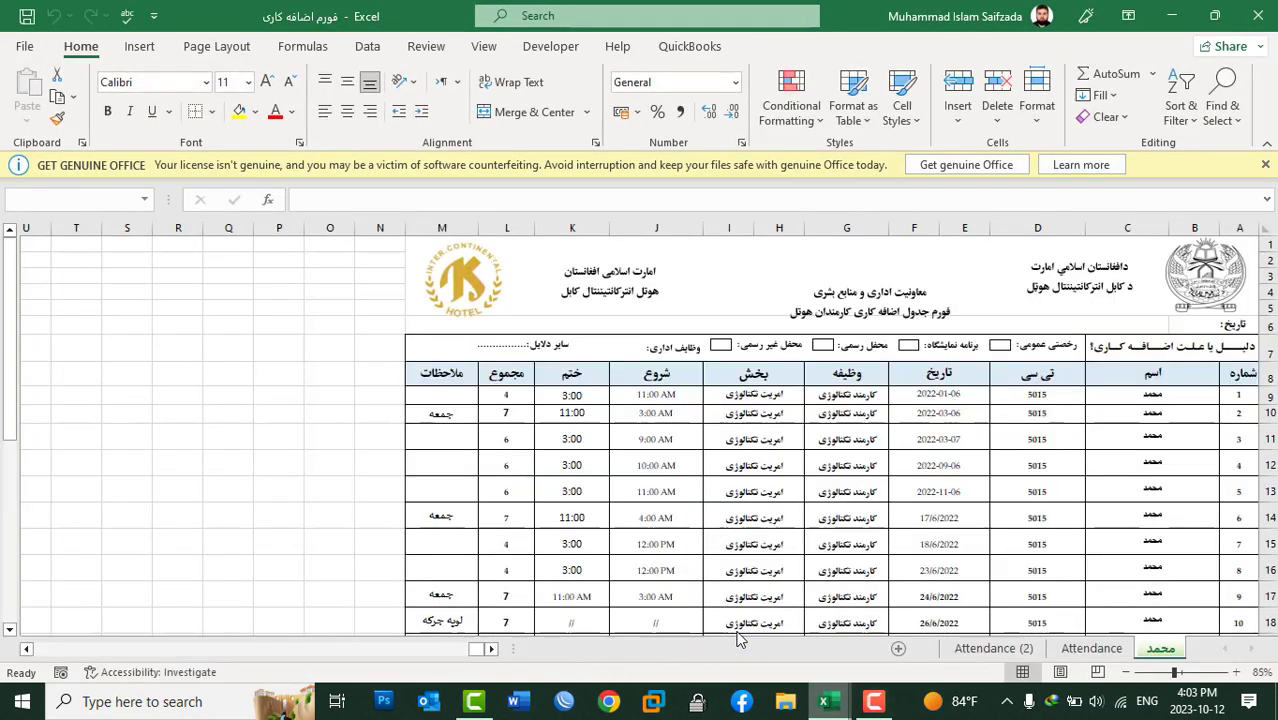
left_click(130, 462)
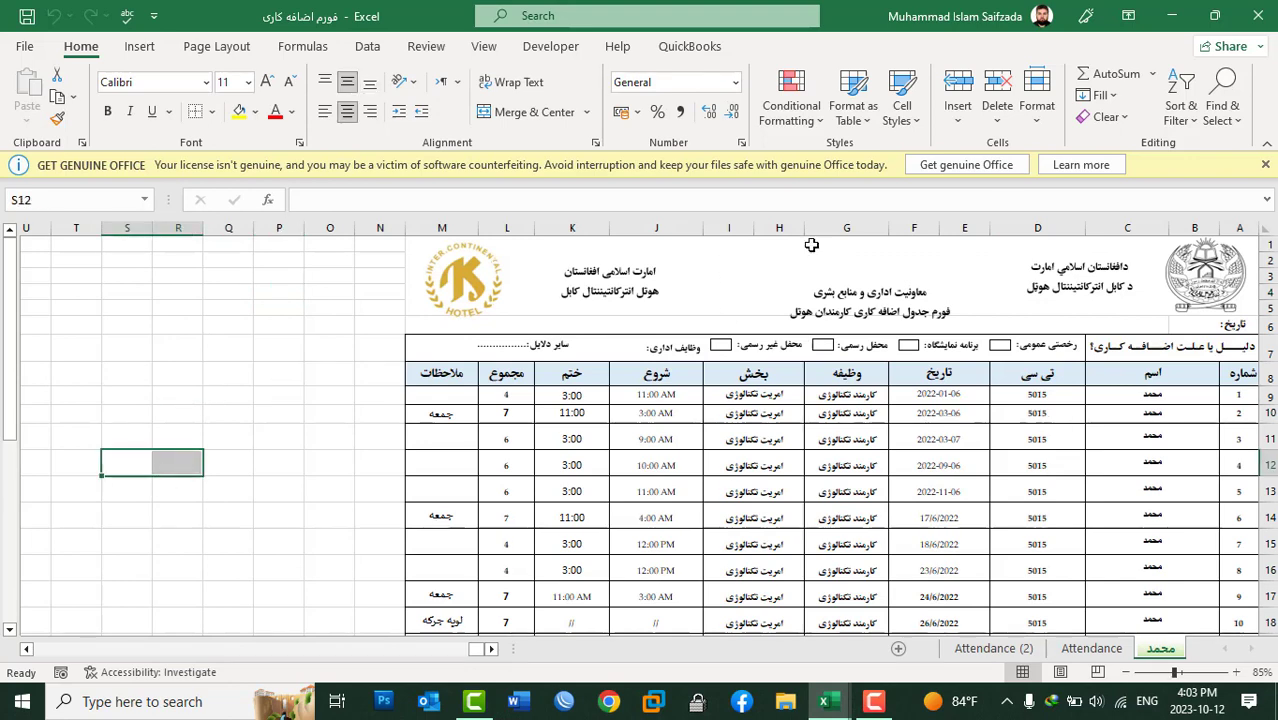
left_click(228, 395)
Copy the محمد form sheet into Book2 using Move or Copy with Create a copy
left_click(1037, 108)
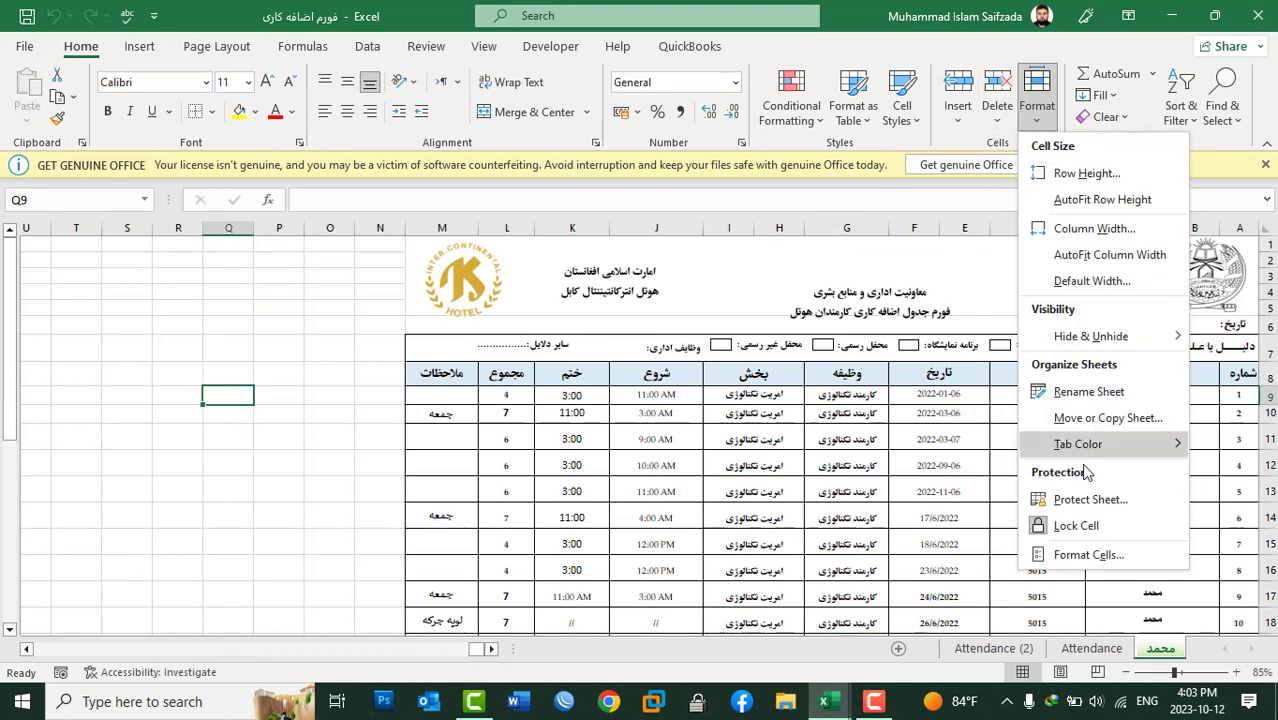
left_click(1075, 417)
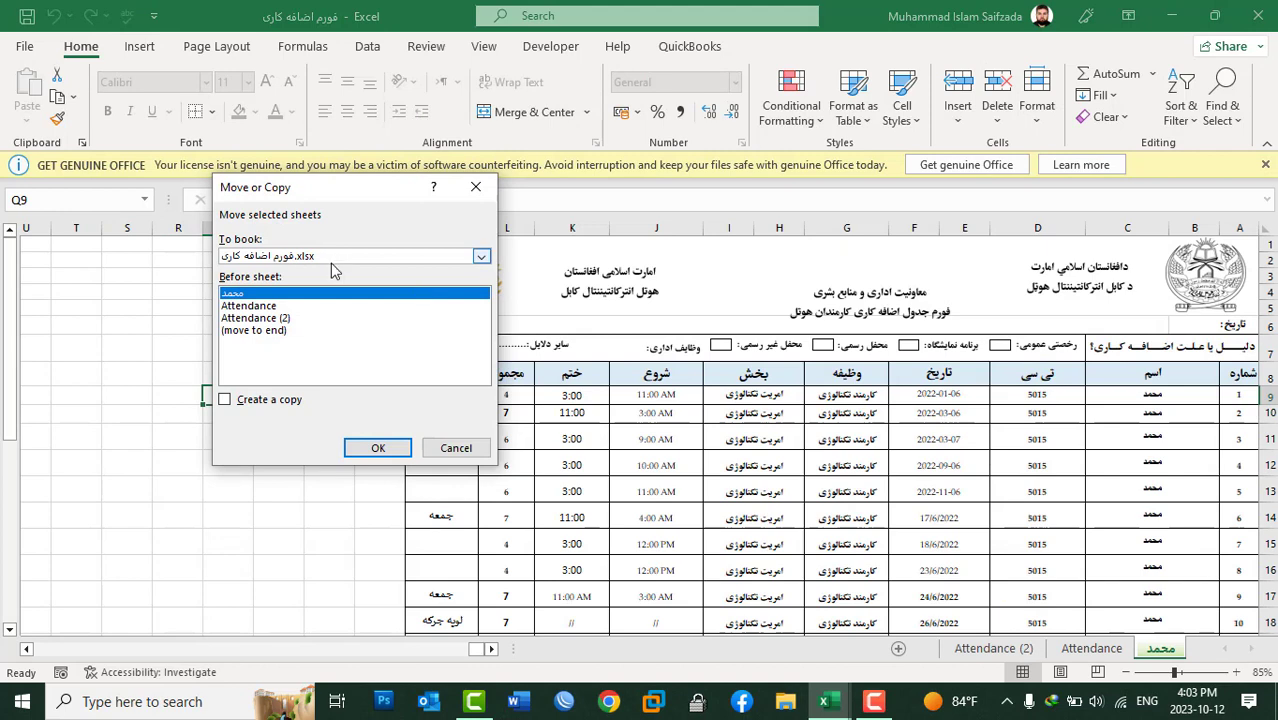
left_click(276, 400)
left_click(482, 256)
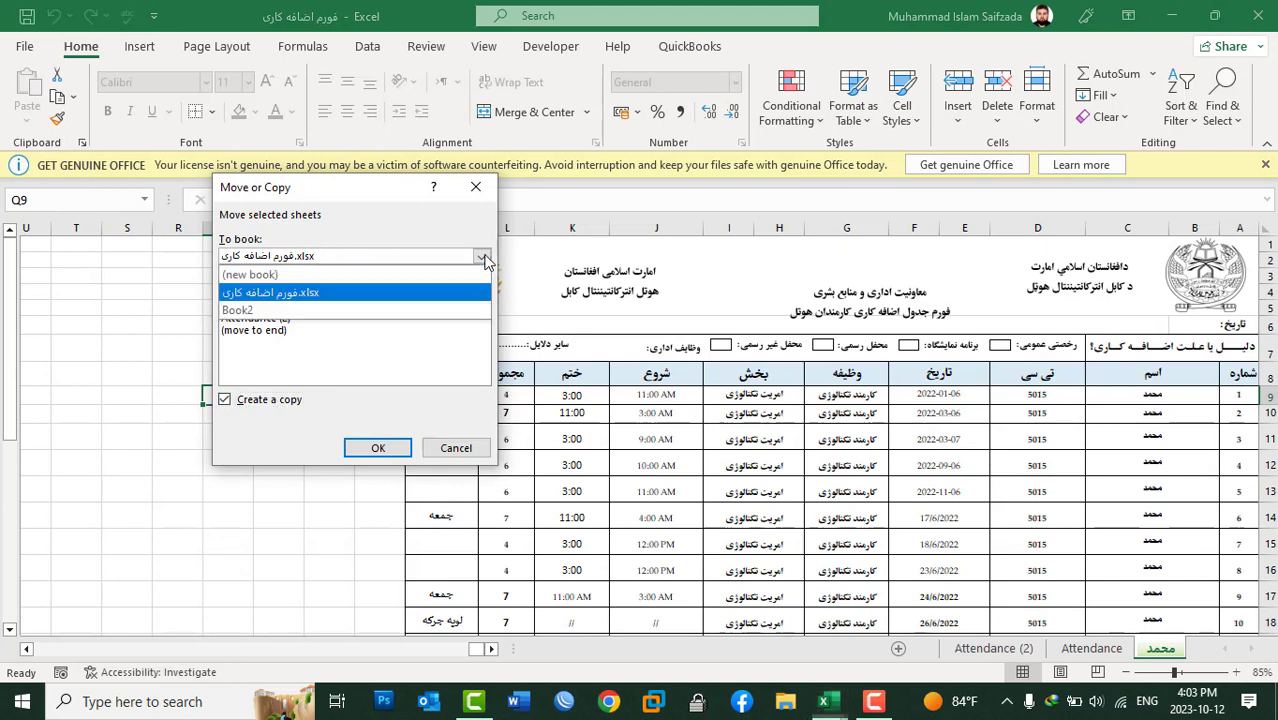
left_click(282, 312)
left_click(298, 258)
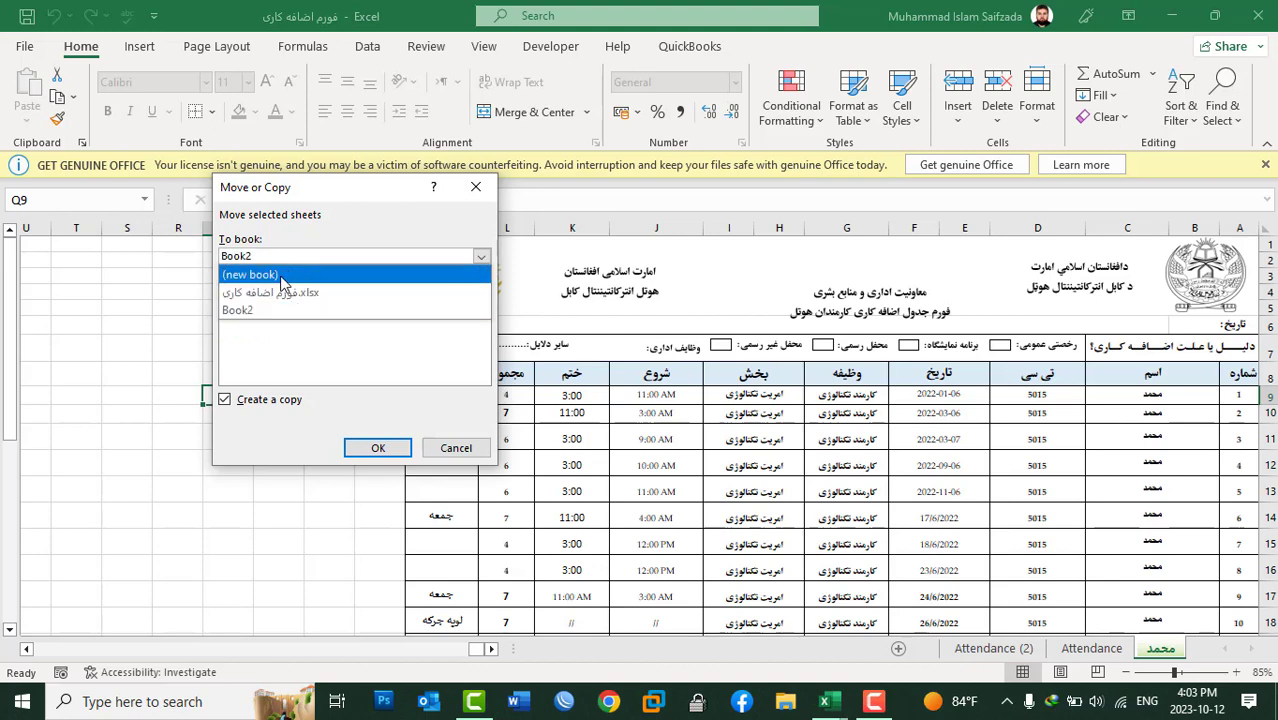
left_click(286, 225)
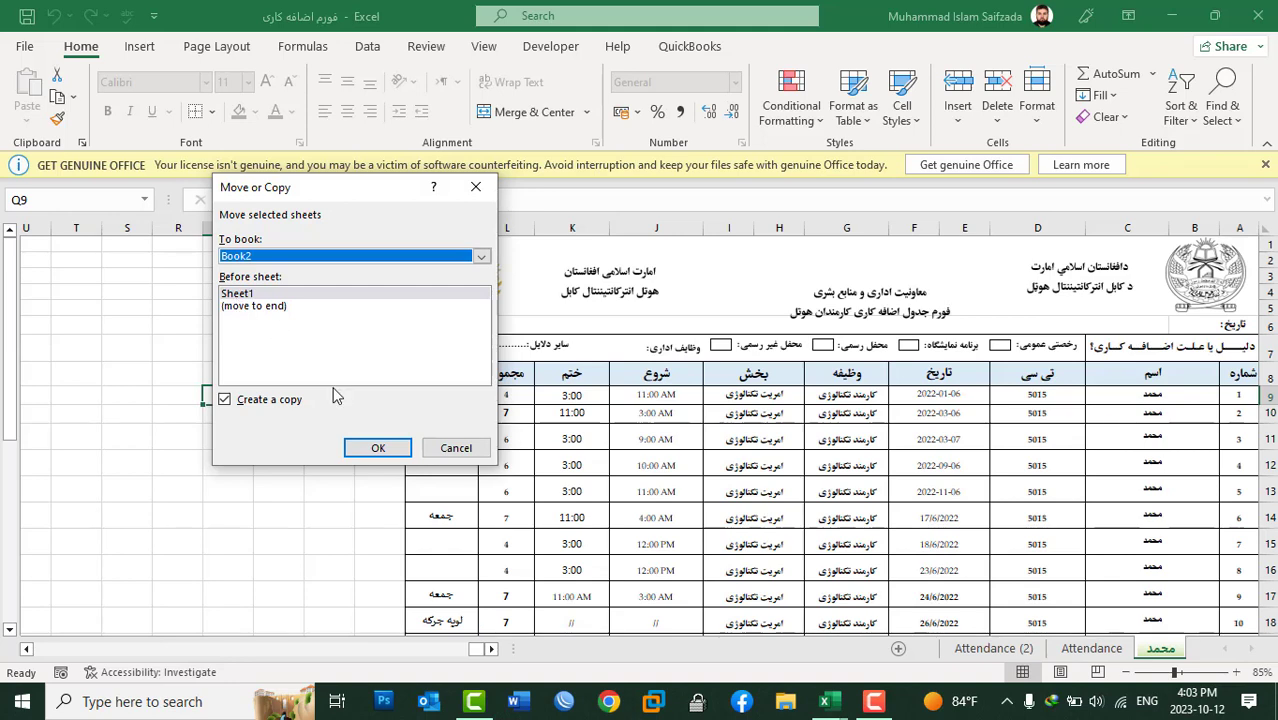
left_click(370, 447)
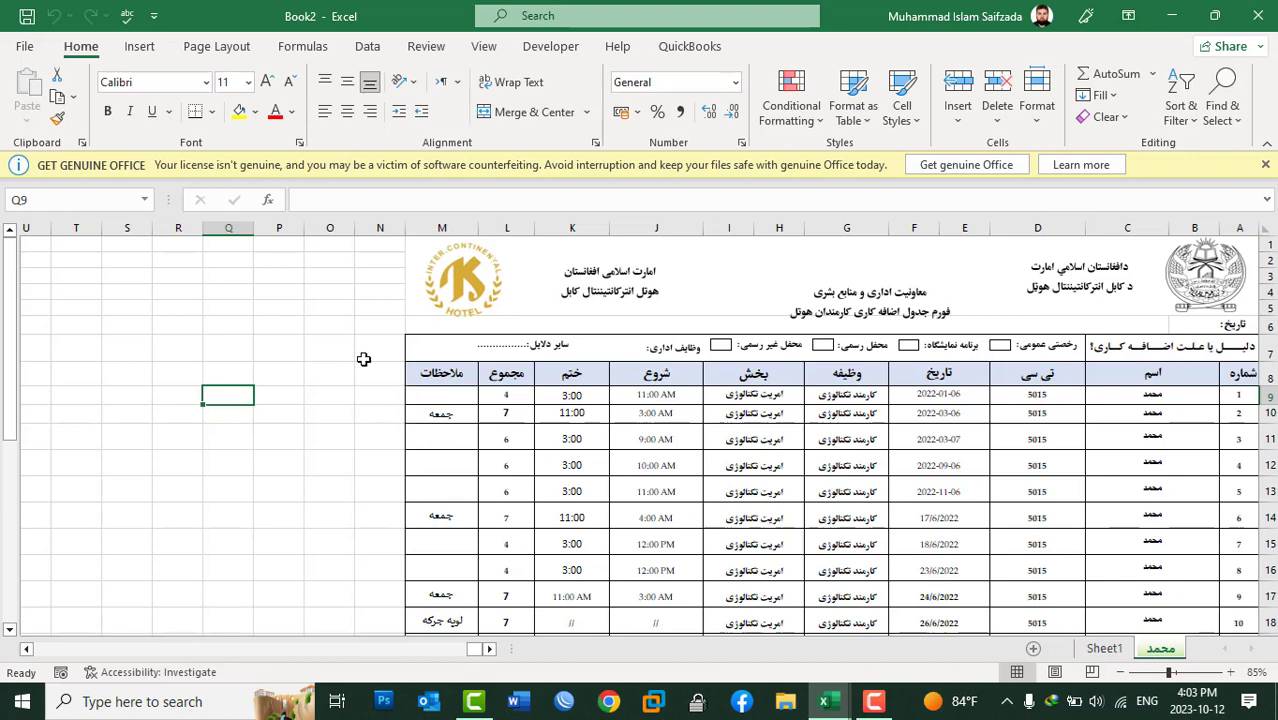
Give Book2's Sheet1 tab a blue tab colour
left_click(278, 325)
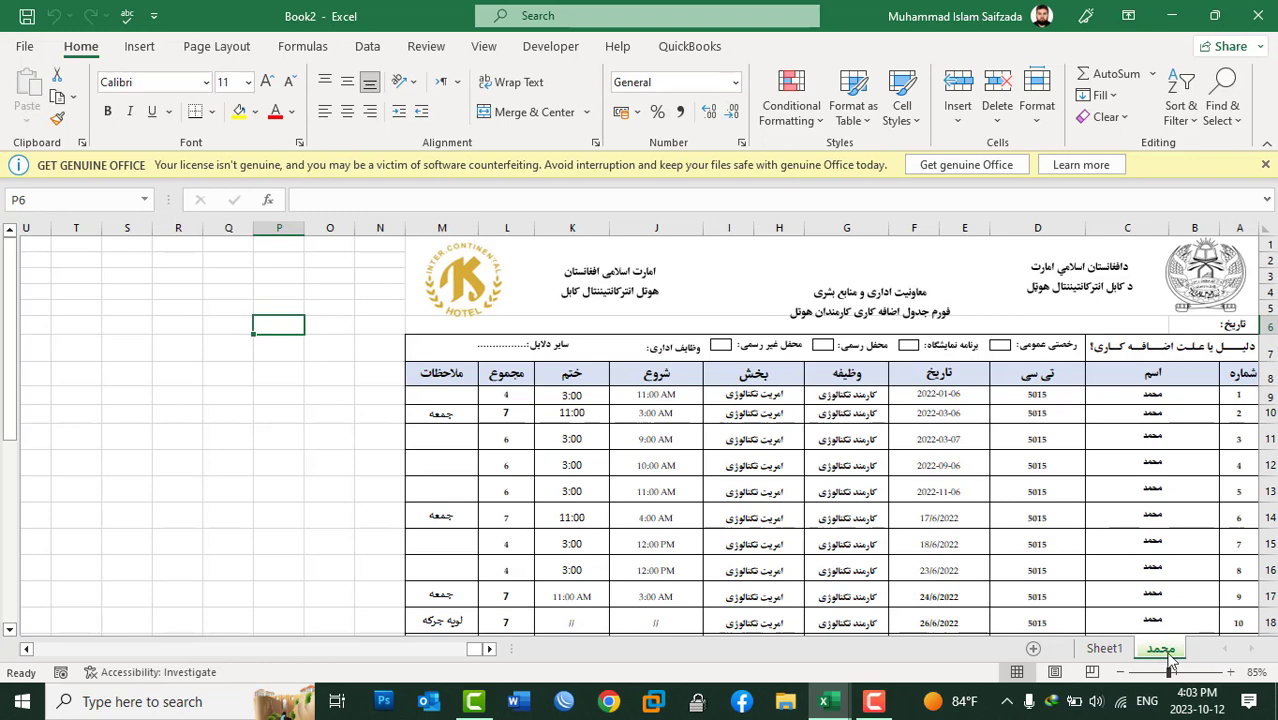
left_click(1105, 648)
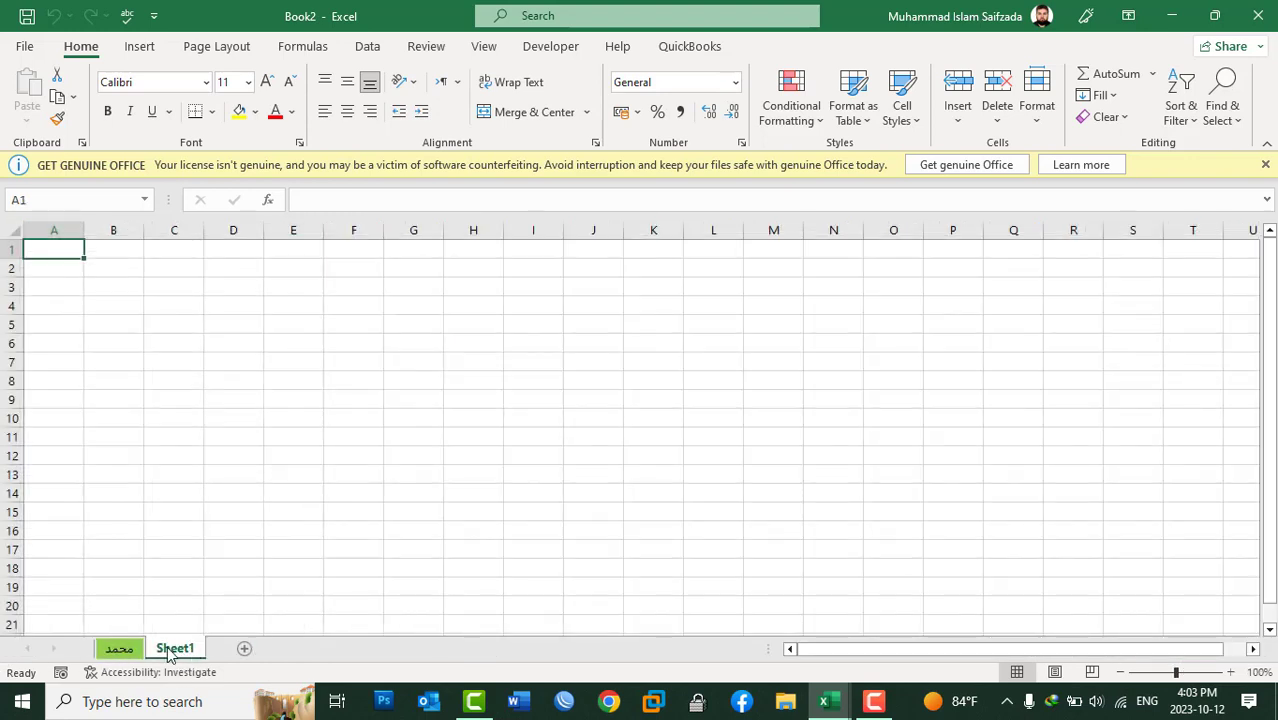
left_click(1037, 110)
mouse_move(1065, 443)
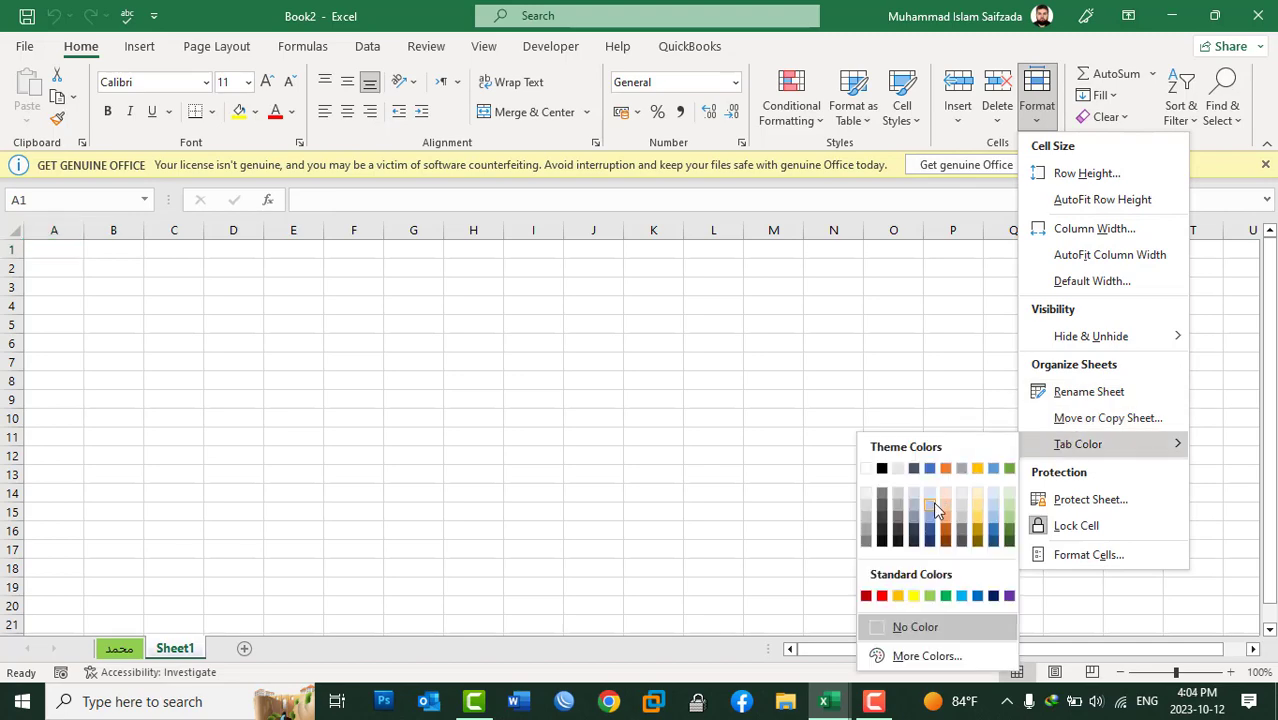
left_click(937, 469)
Check the blue Sheet1 tab from the form sheet, then reopen the tab colour choices
left_click(356, 465)
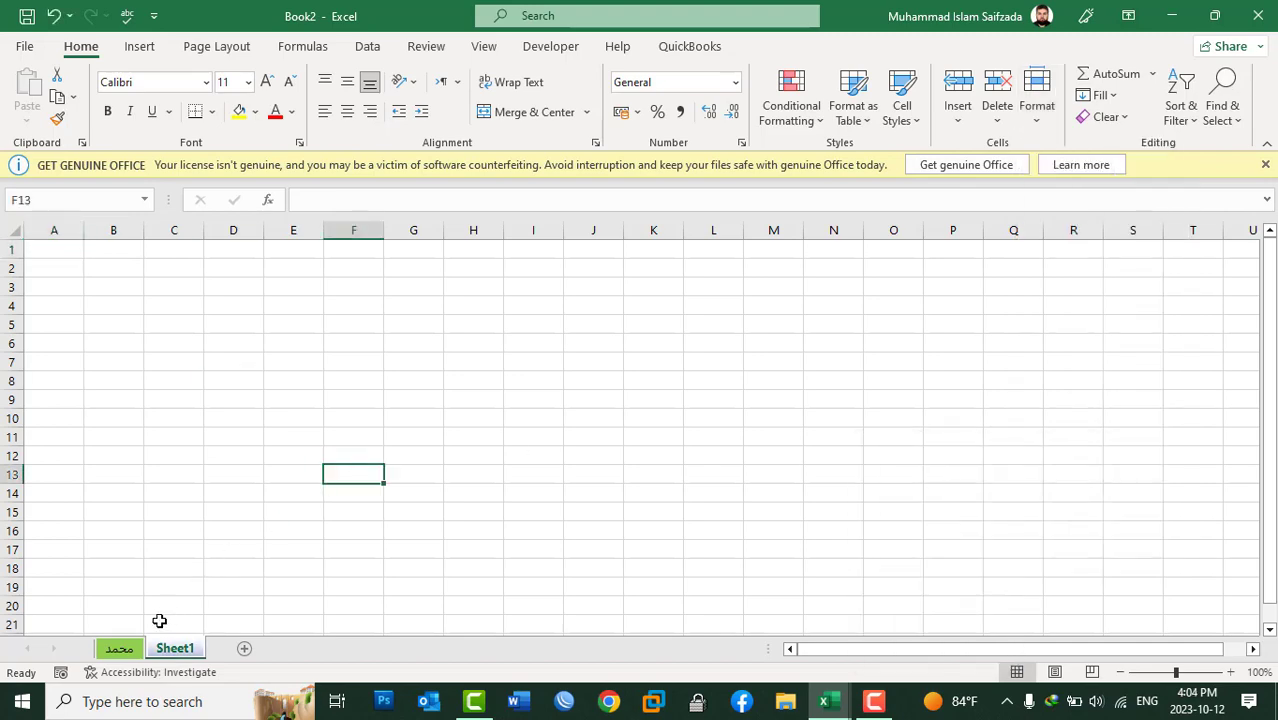
left_click(119, 648)
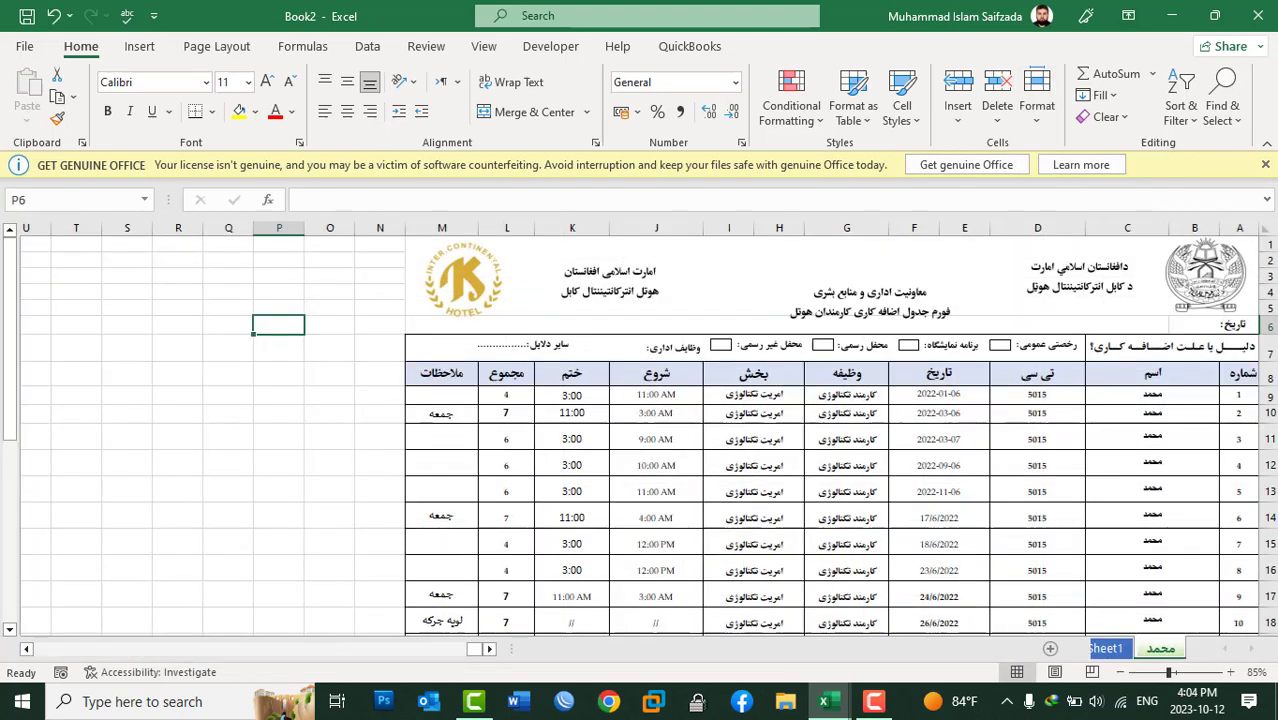
left_click(1107, 650)
left_click(653, 323)
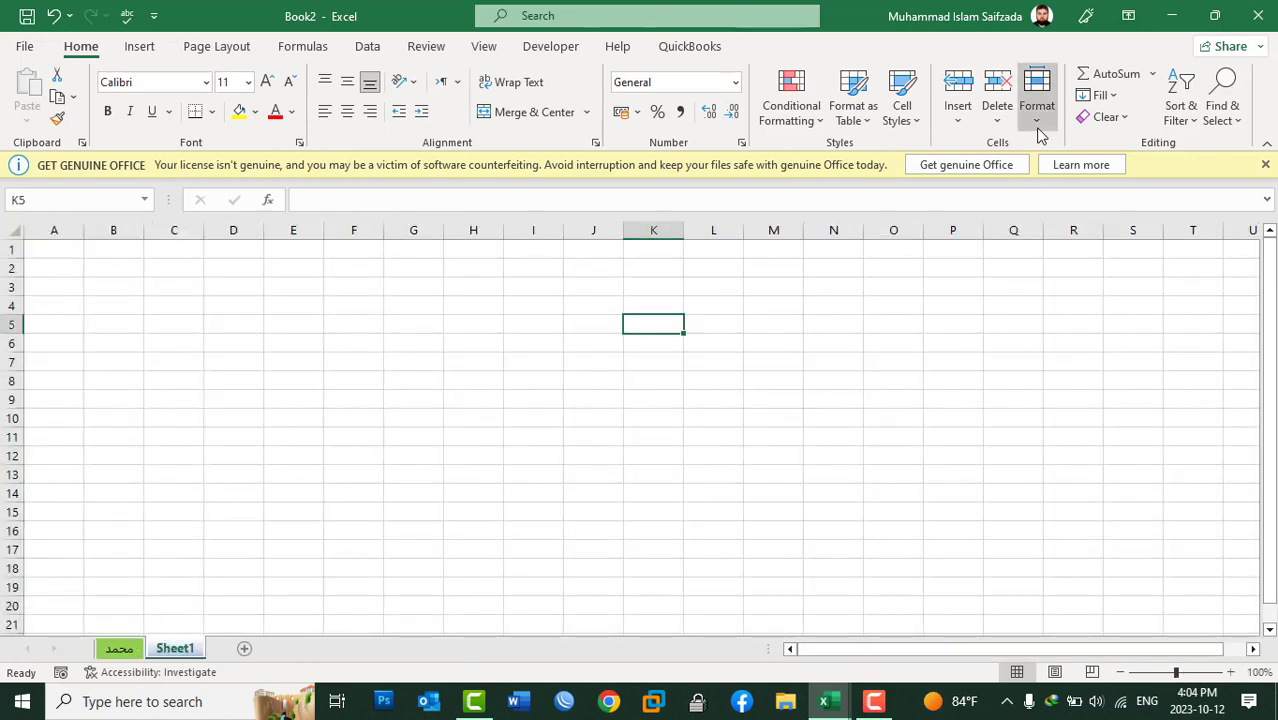
left_click(1039, 125)
mouse_move(1098, 440)
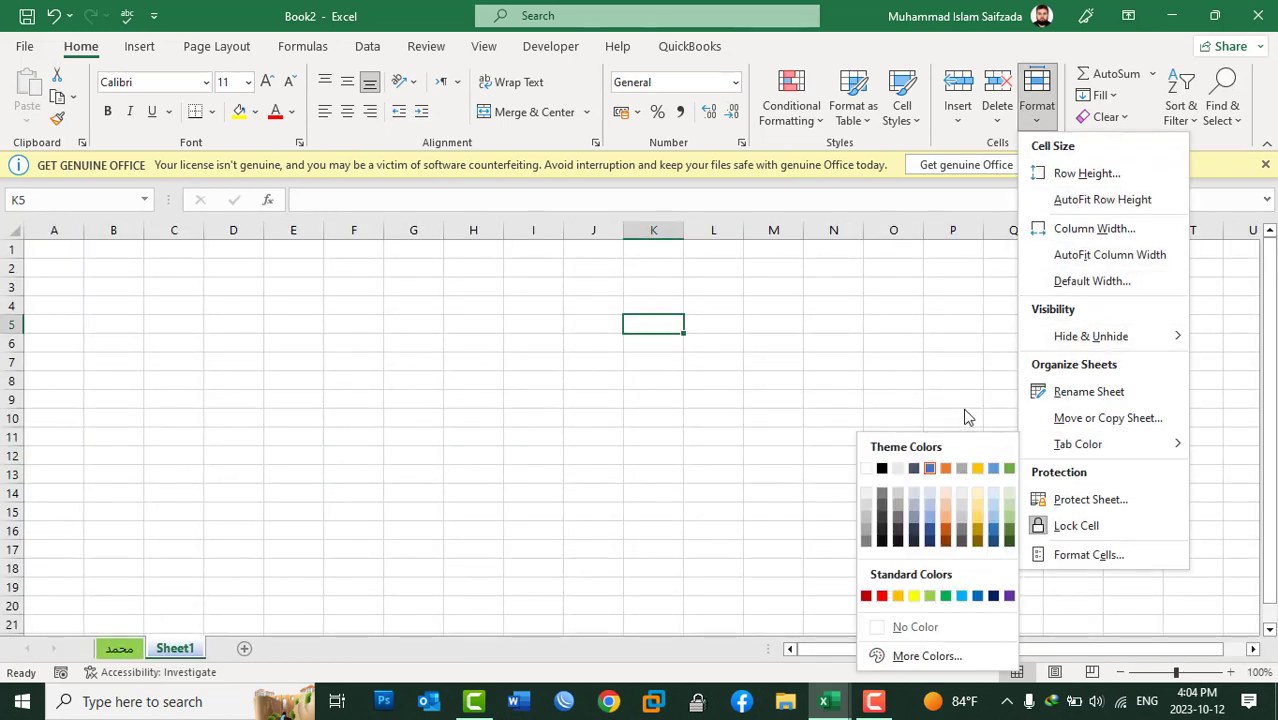